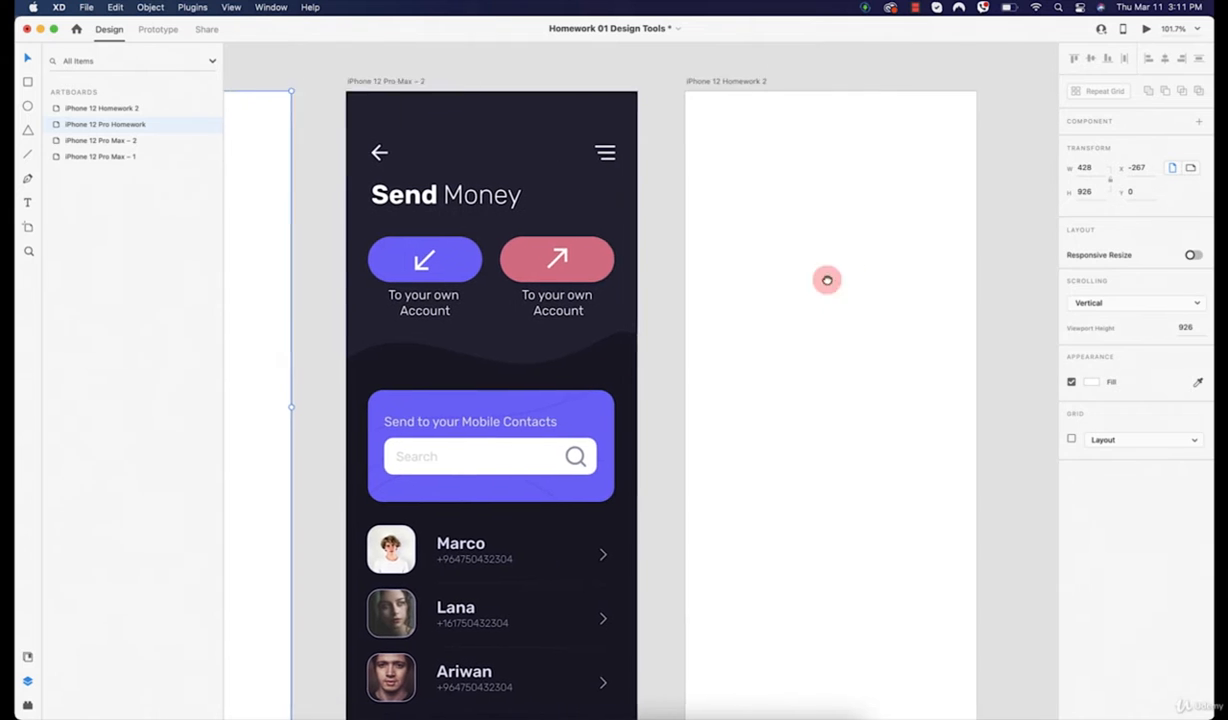
Examine the two finished app screens, My Cards and Send Money, alongside the two blank homework artboards
click(693, 170)
scroll(710, 312, down, 5)
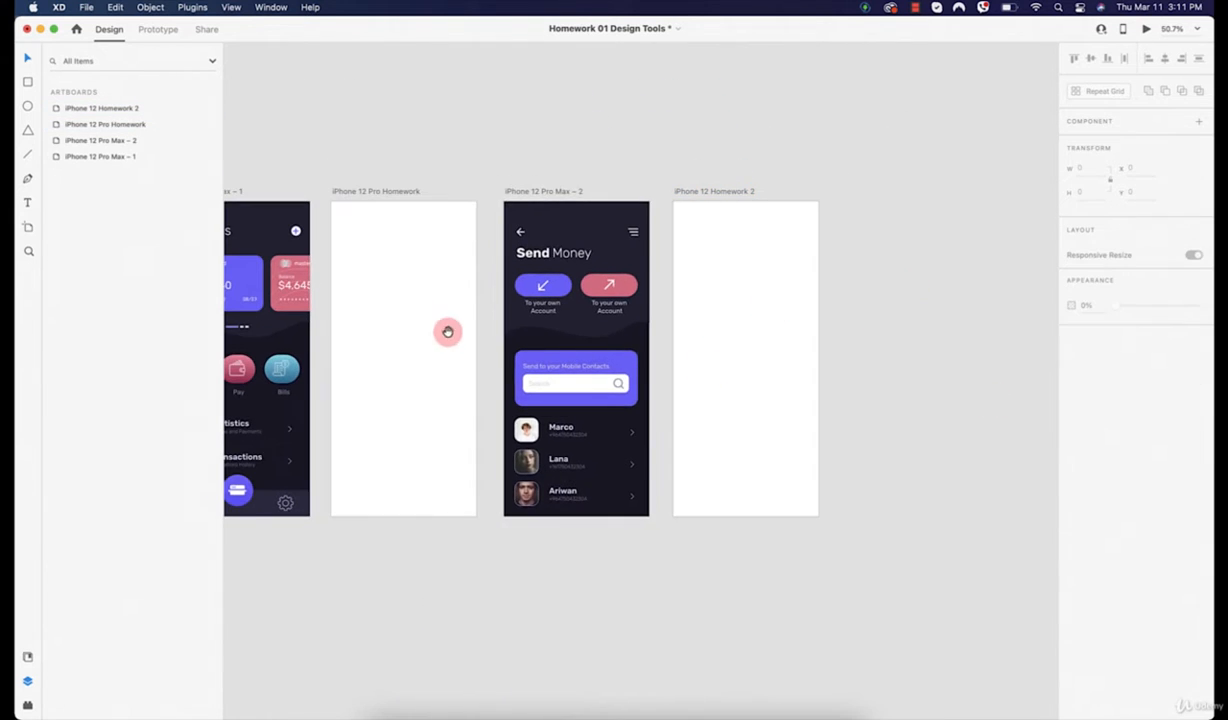
scroll(430, 300, left, 3)
scroll(430, 300, down, 2)
click(411, 235)
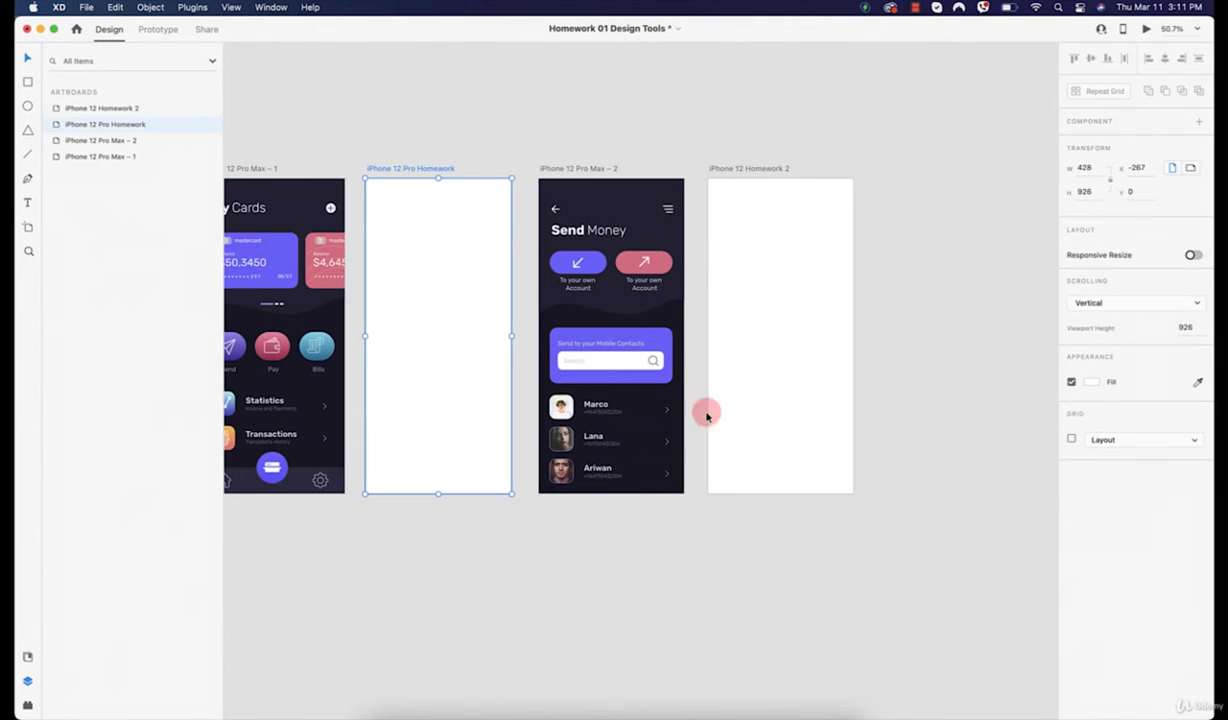
click(606, 545)
scroll(425, 329, left, 3)
scroll(425, 329, down, 1)
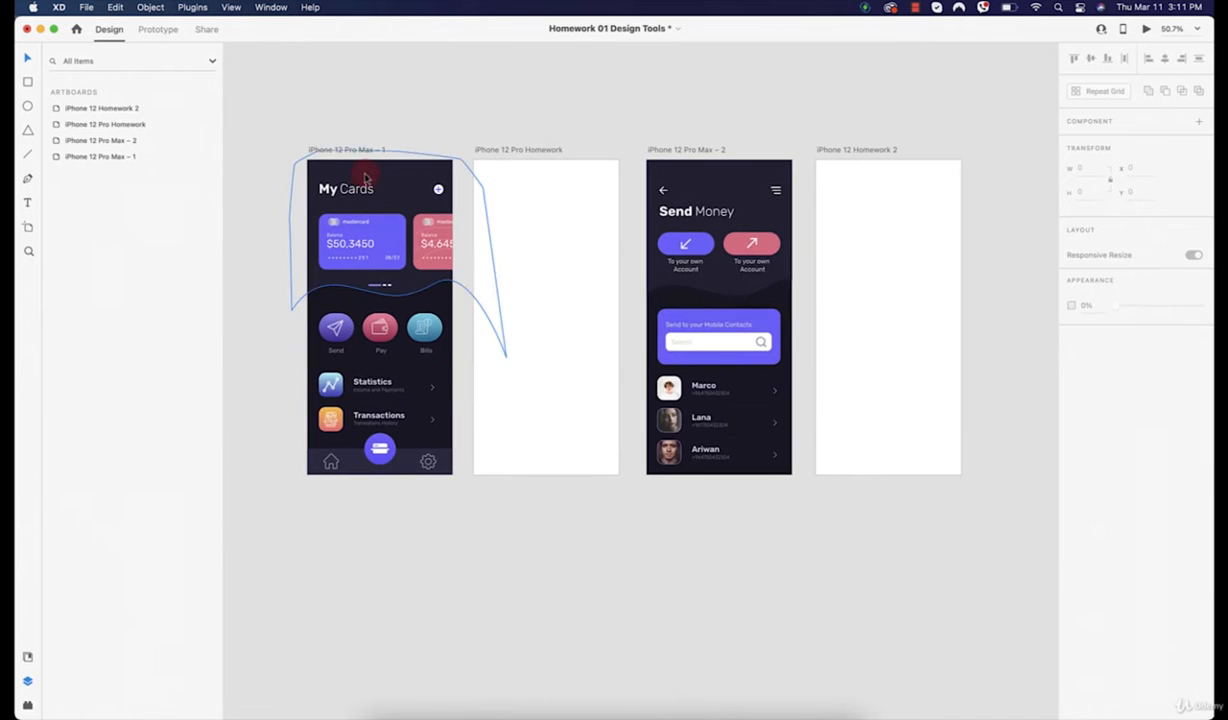
scroll(350, 197, up, 3)
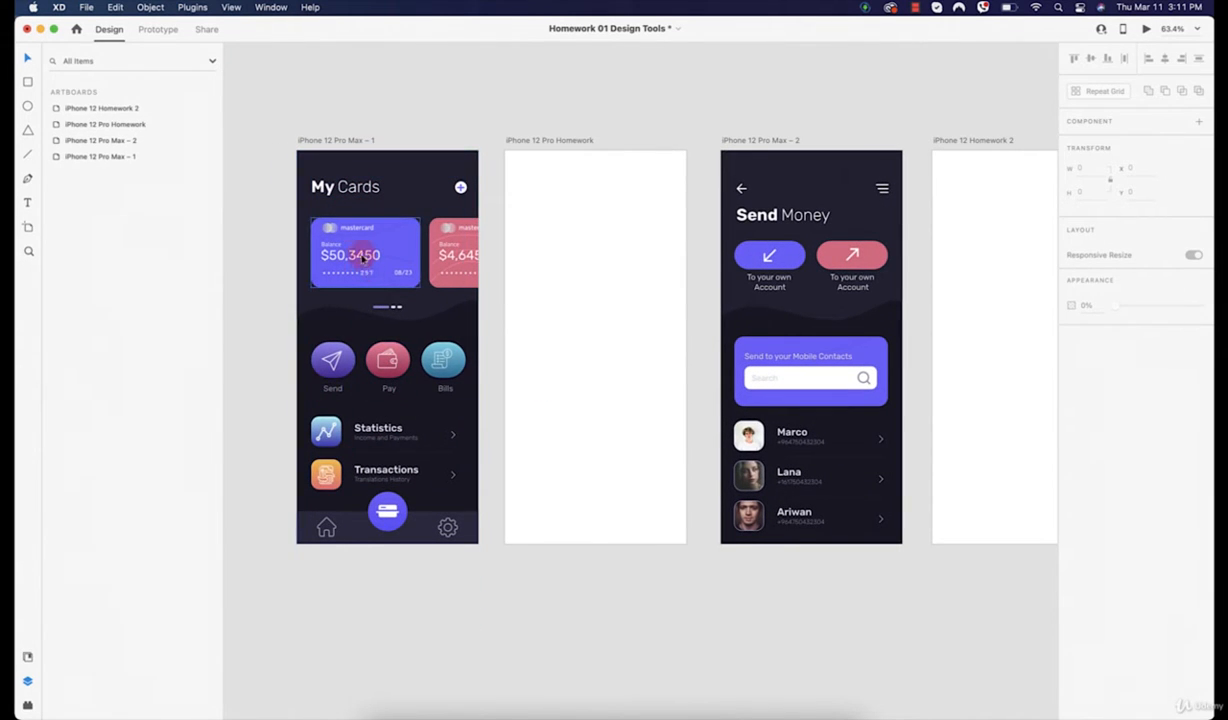
Switch to Google Fonts in Chrome, search for "rubi" and open the Rubik font family page
click(625, 700)
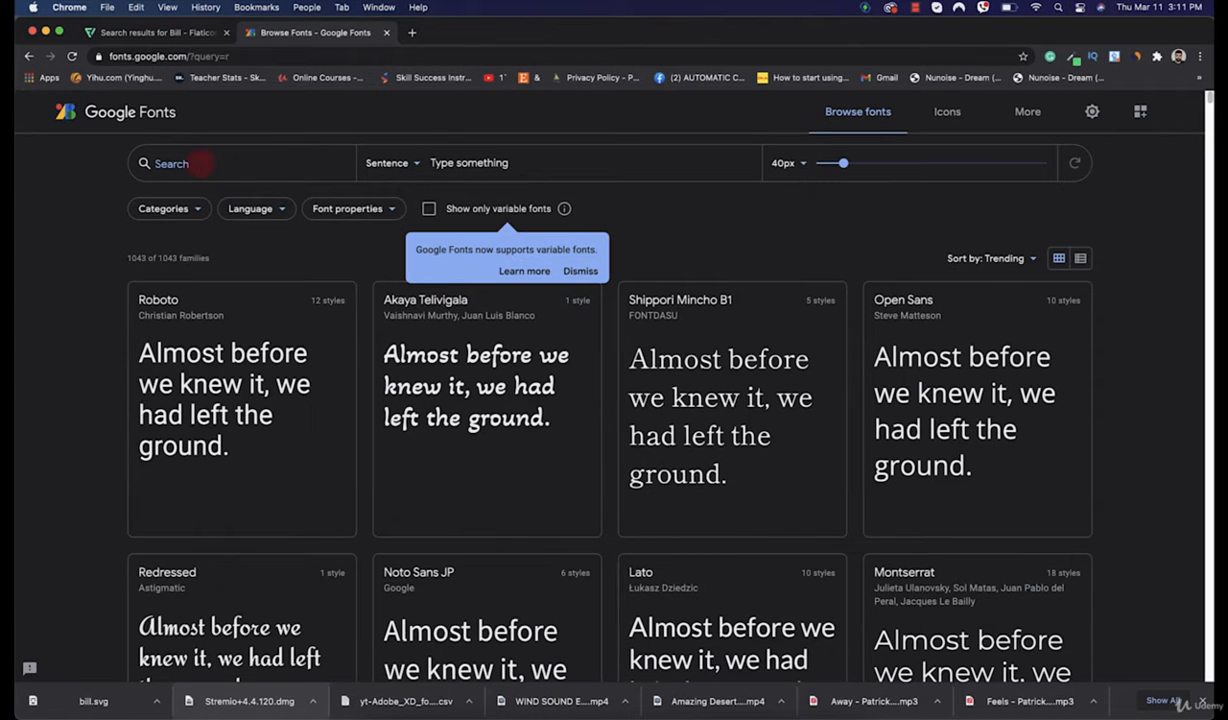
text(rubi)
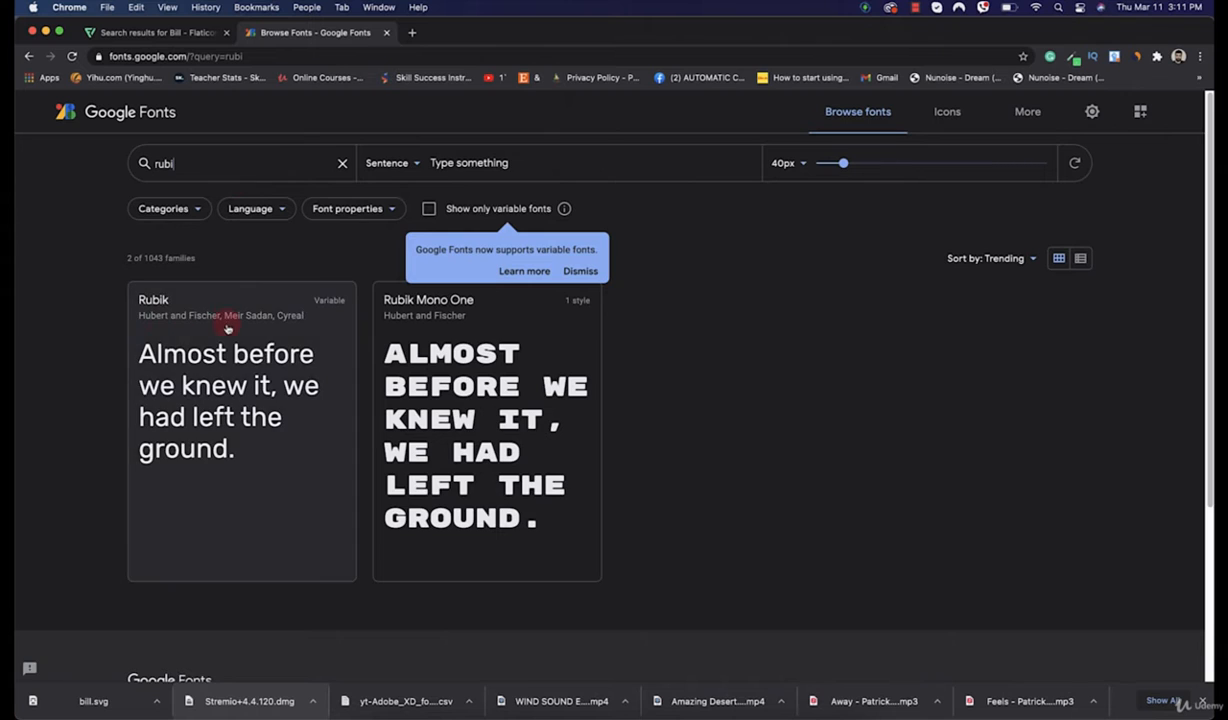
mouse_move(227, 325)
mouse_down()
mouse_move(243, 378)
mouse_move(225, 340)
mouse_up()
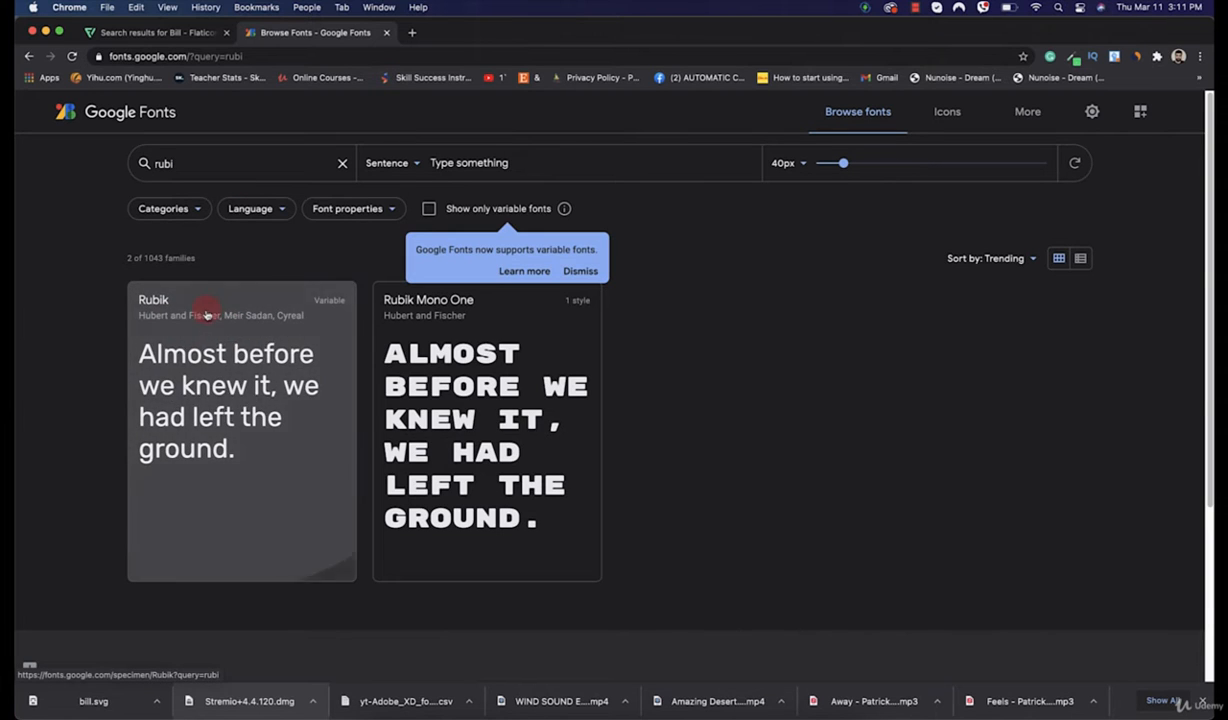
click(206, 314)
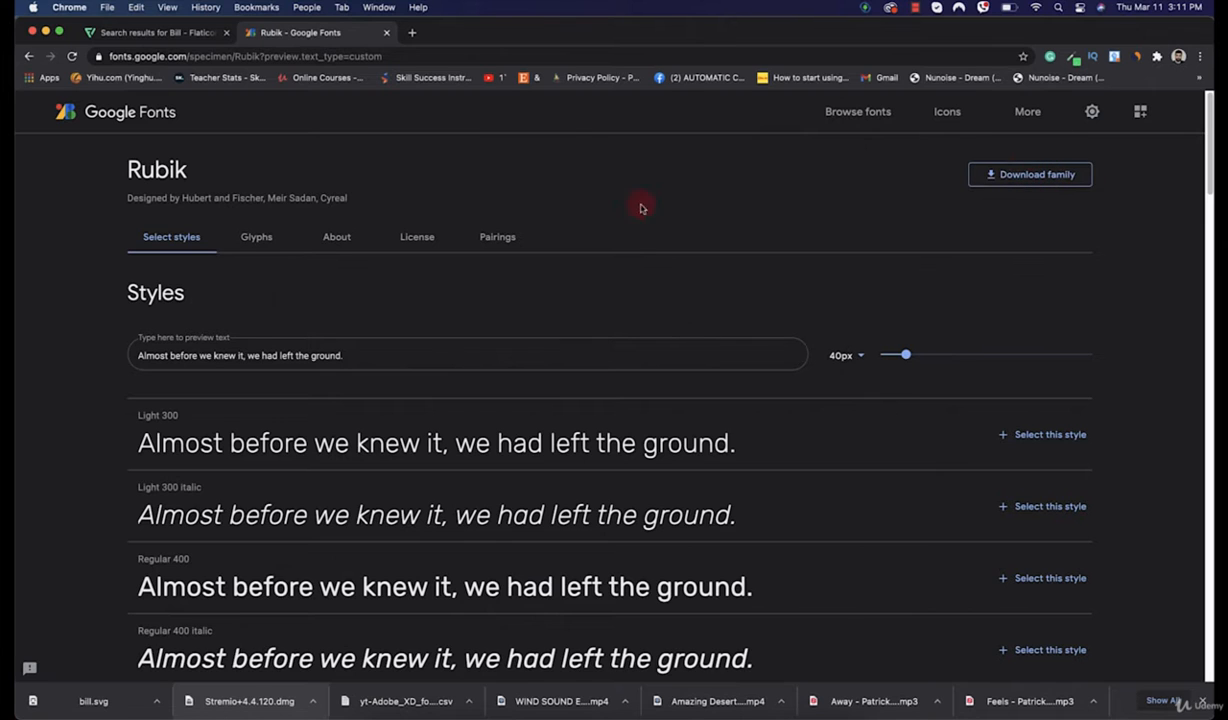
Return to the font list, search for "cairo" and open the Cairo font family page
click(29, 56)
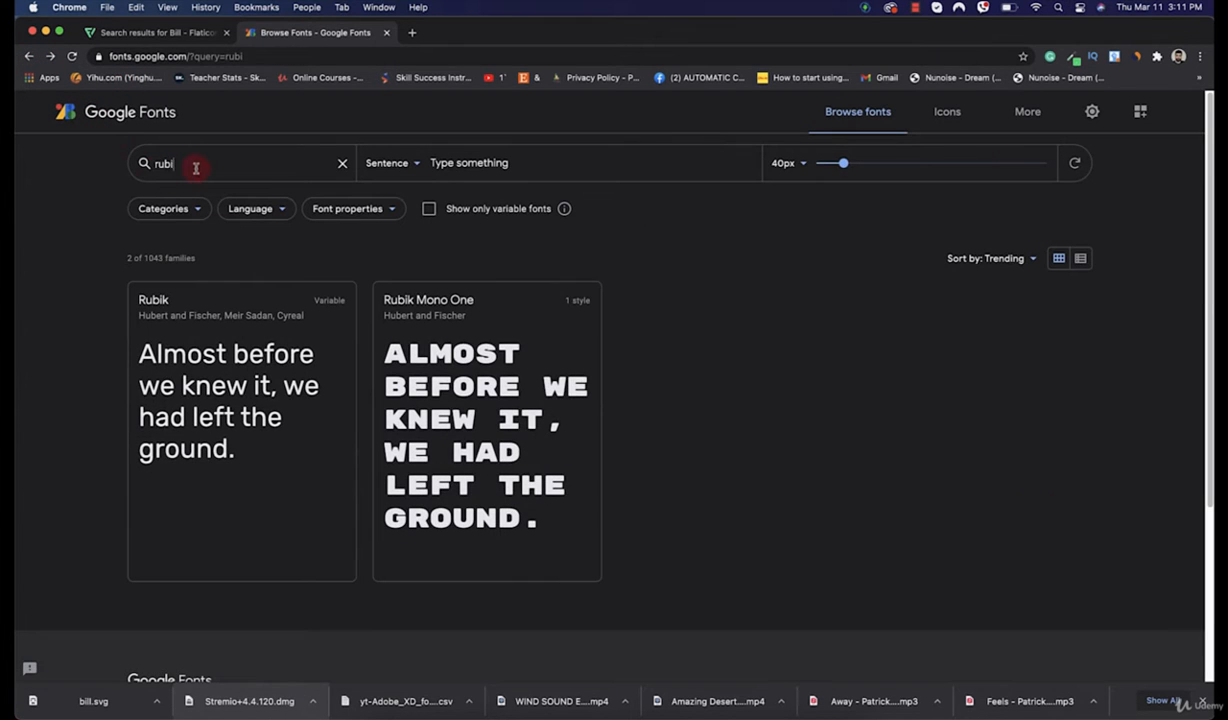
text(cario)
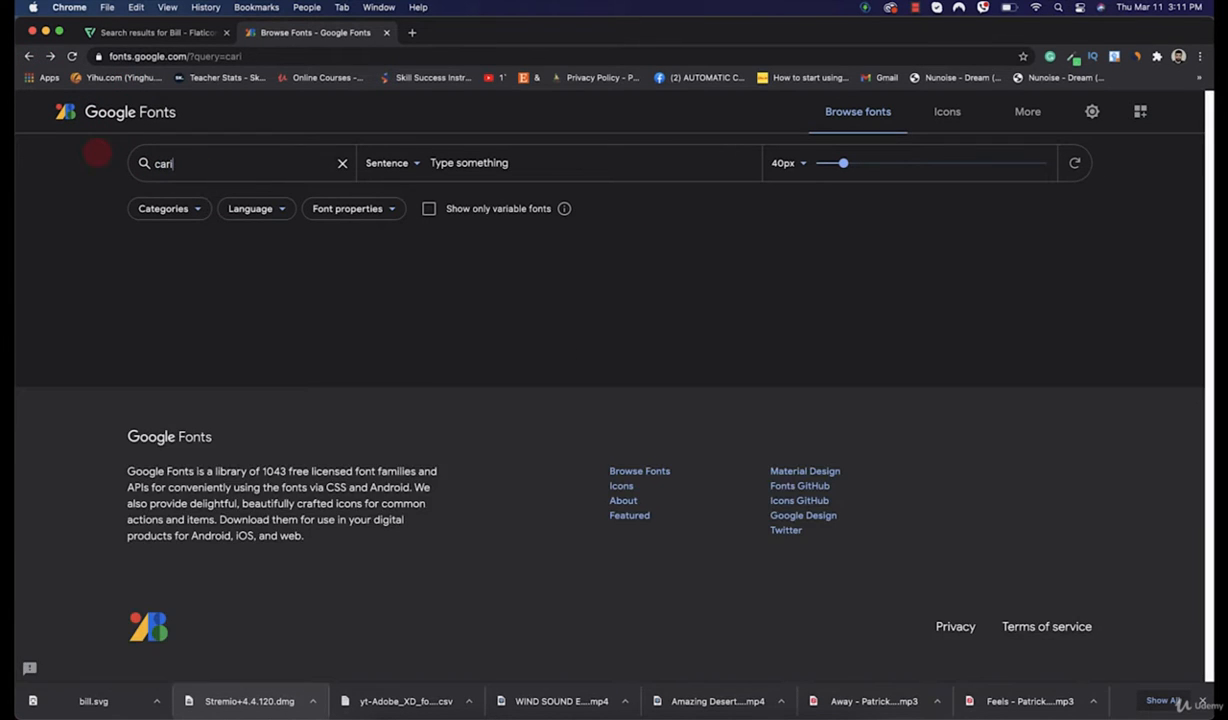
key(BackSpace)
key(BackSpace)
key(BackSpace)
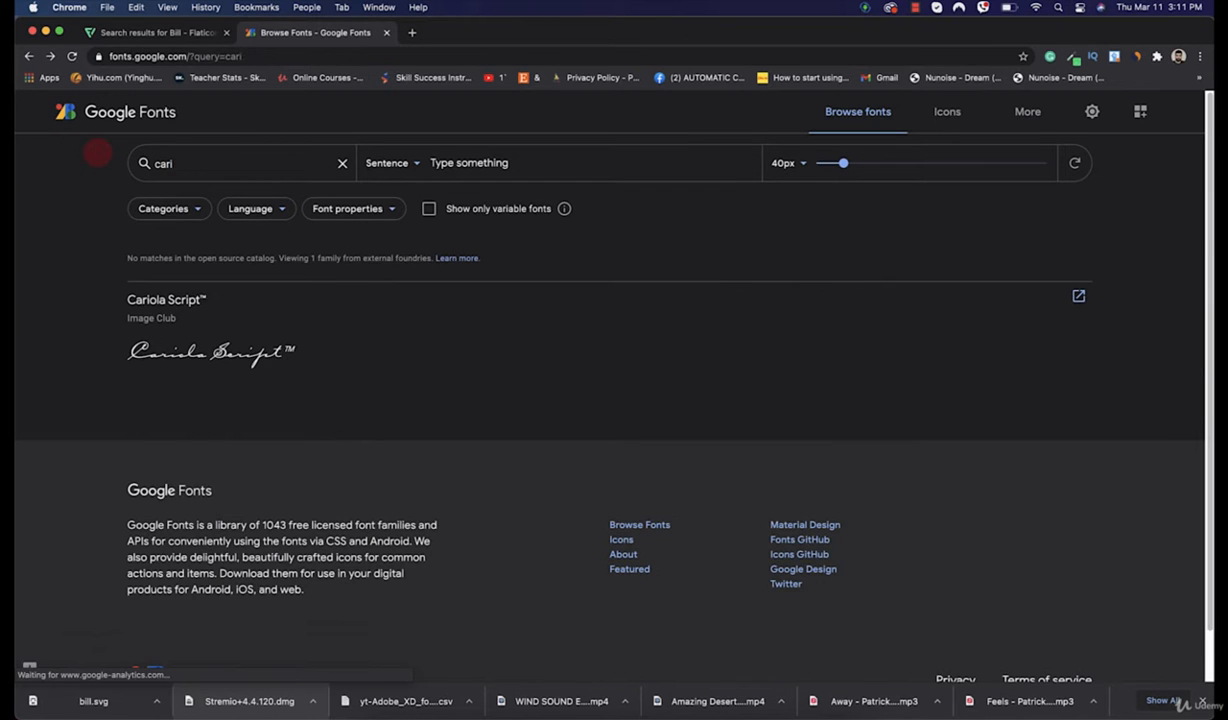
text(rio)
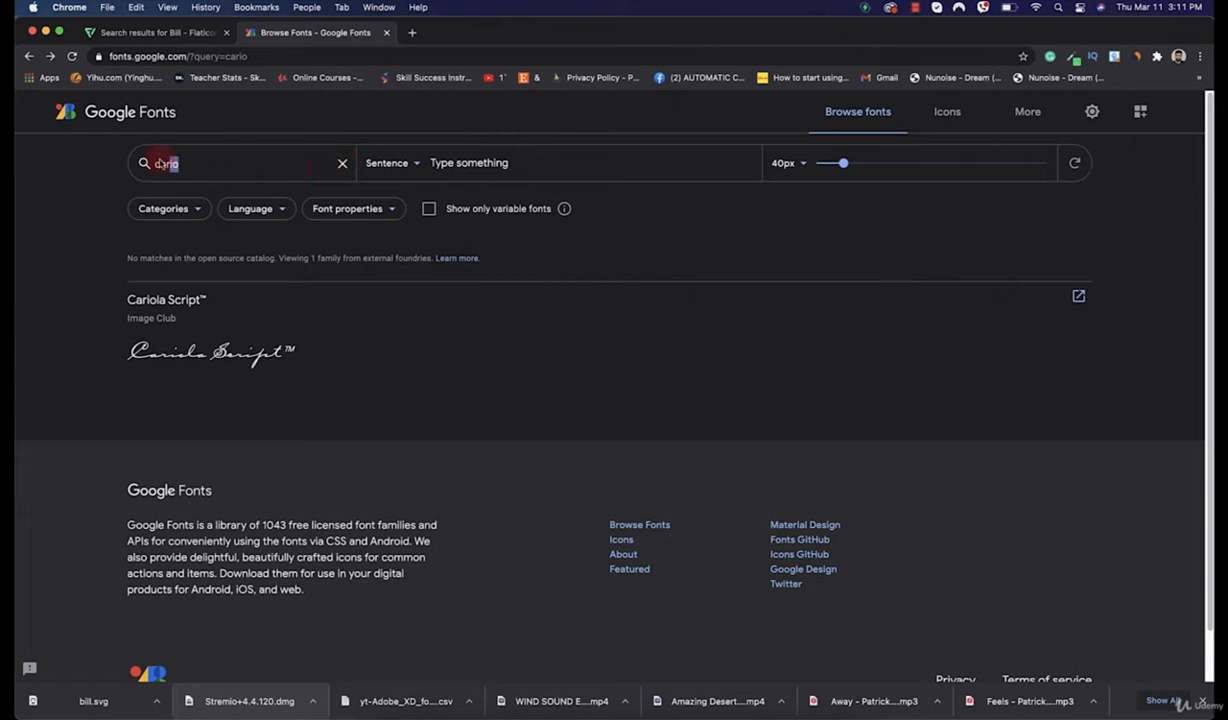
text(cir)
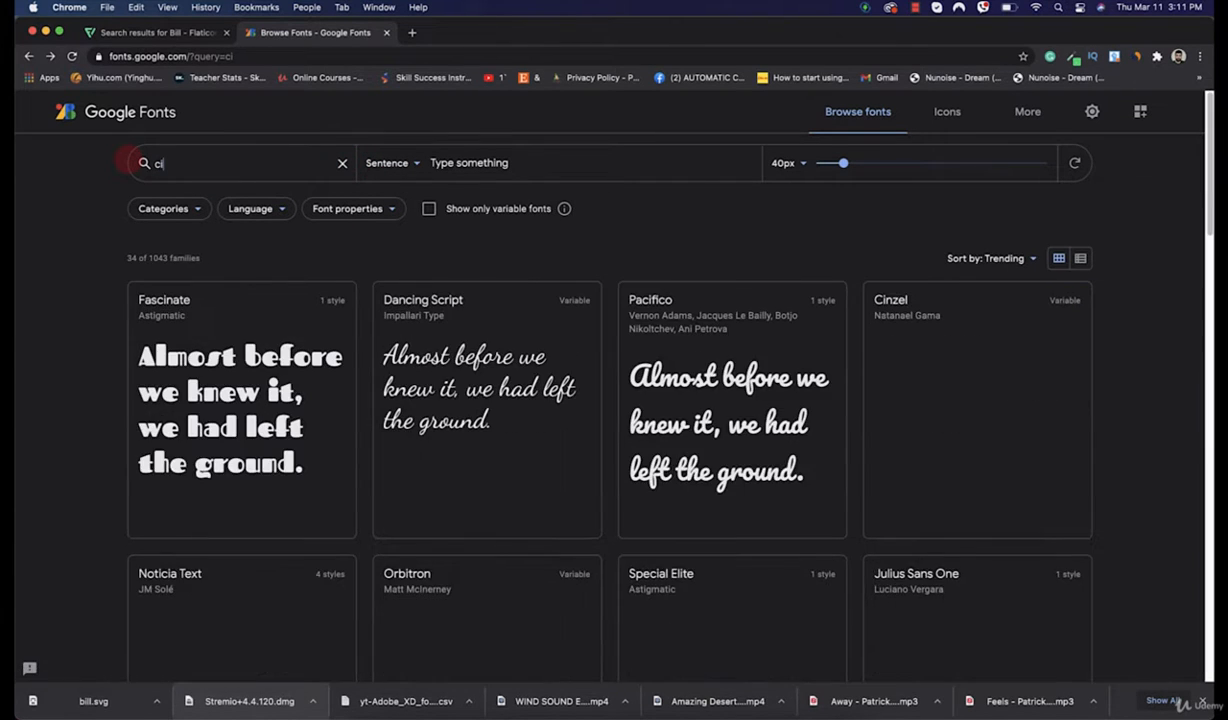
key(BackSpace)
key(BackSpace)
text(airo)
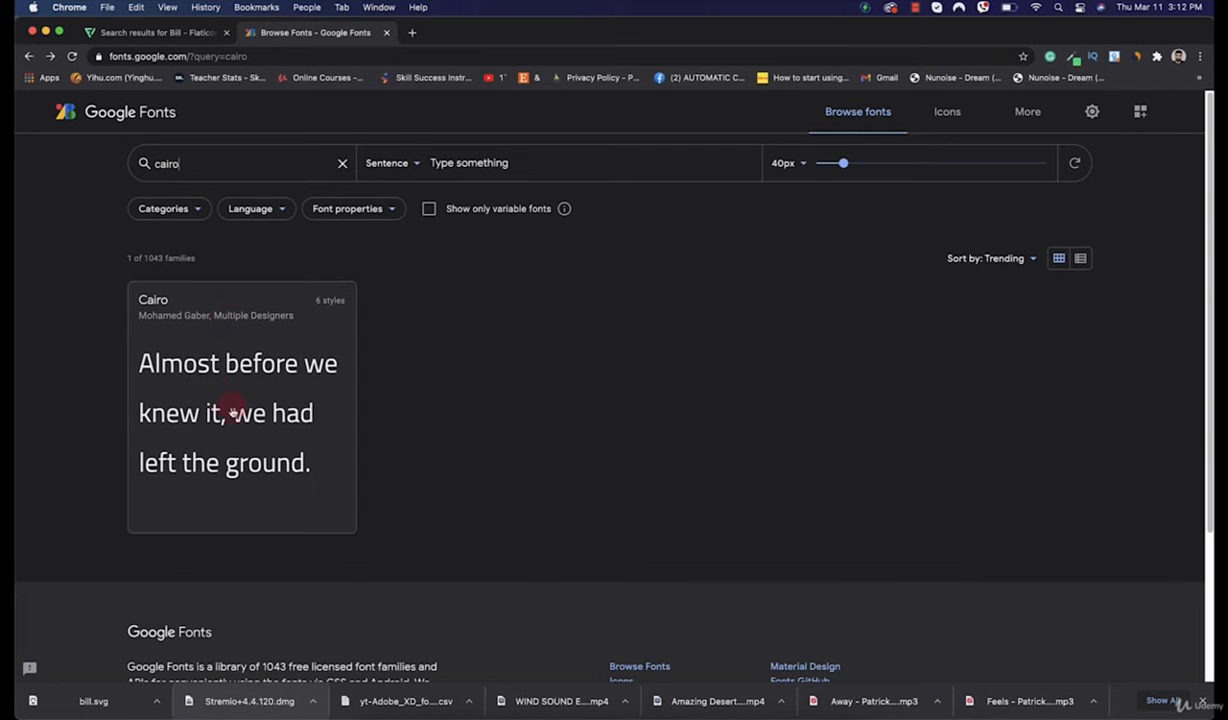
click(244, 423)
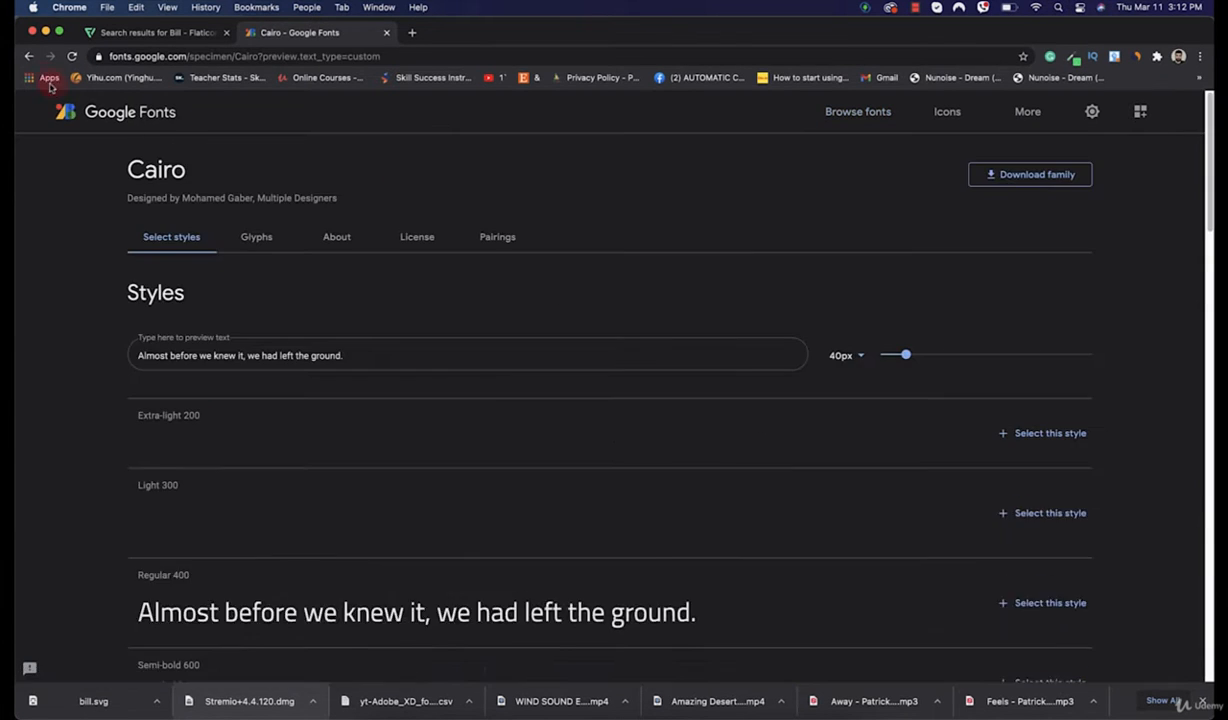
Return to the font list, search for "ele" and open the Electrolize font family page
click(29, 56)
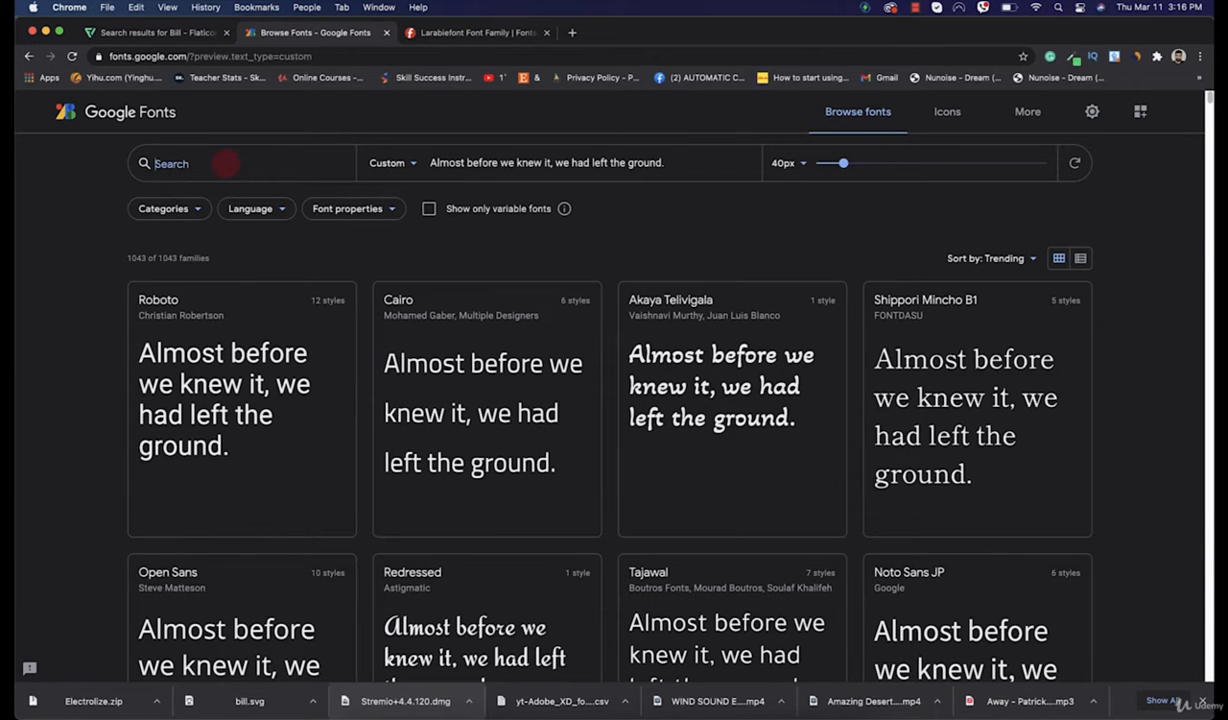
text(ele)
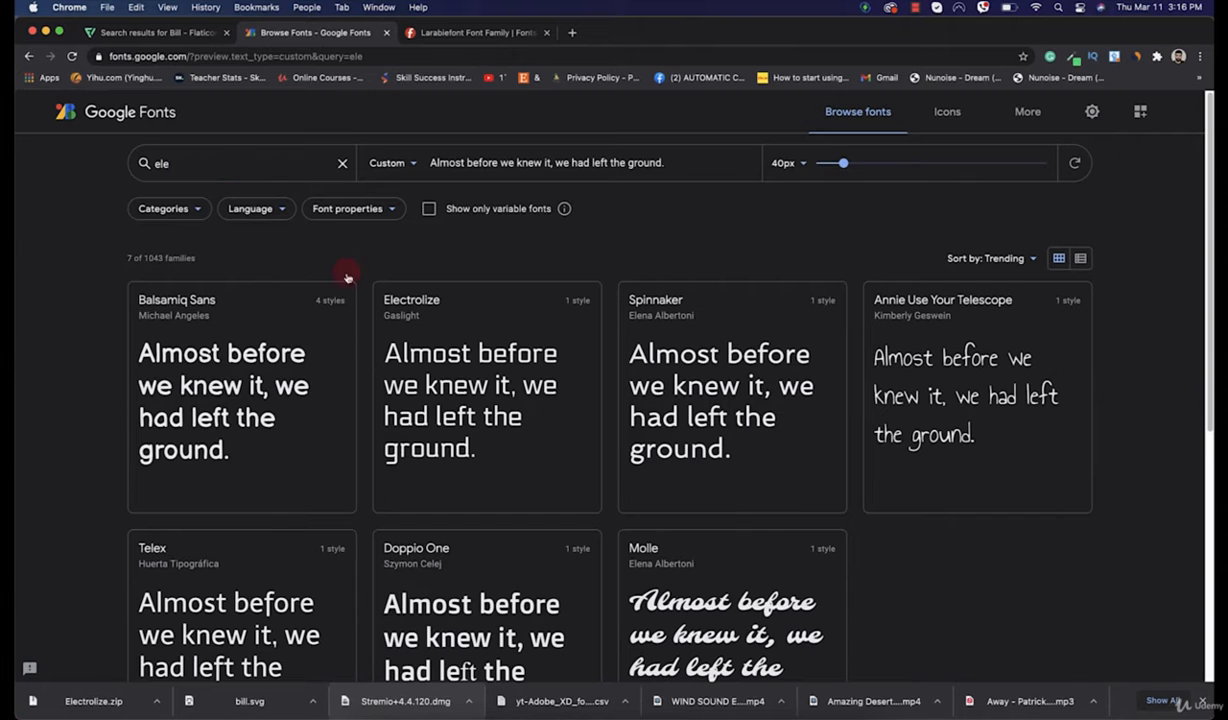
click(449, 354)
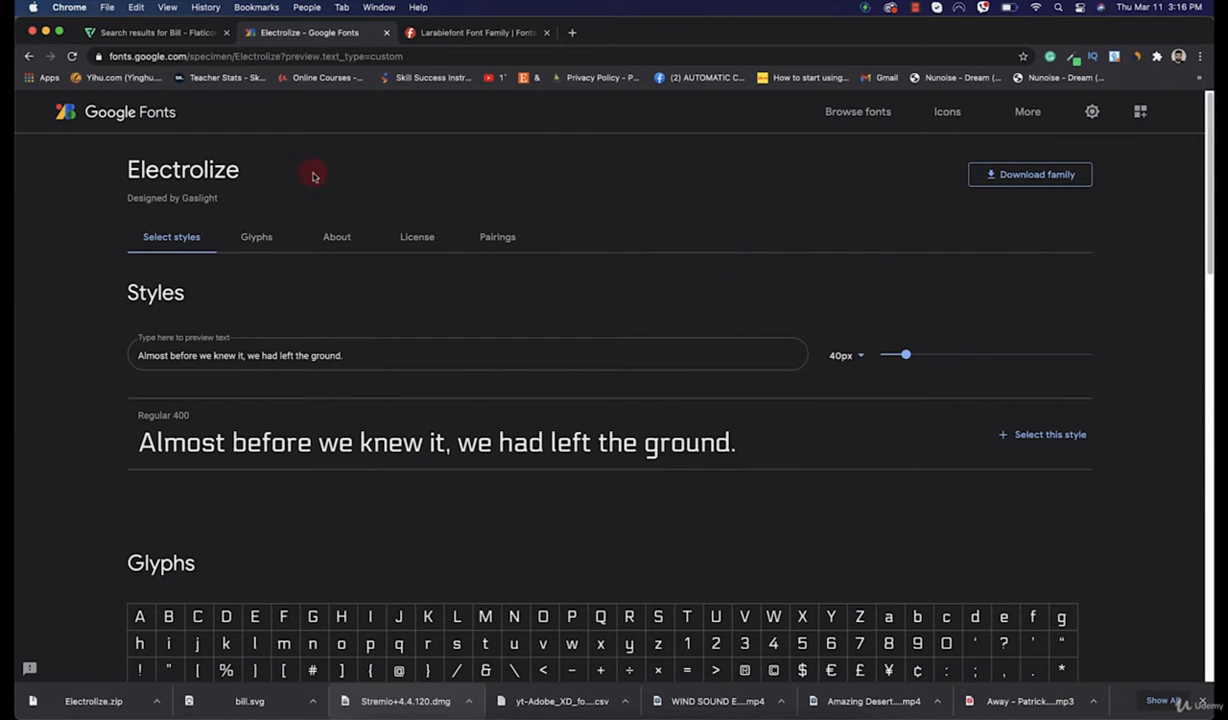
Switch to the Flaticon site, go to its home page and search for "send" icons
click(166, 33)
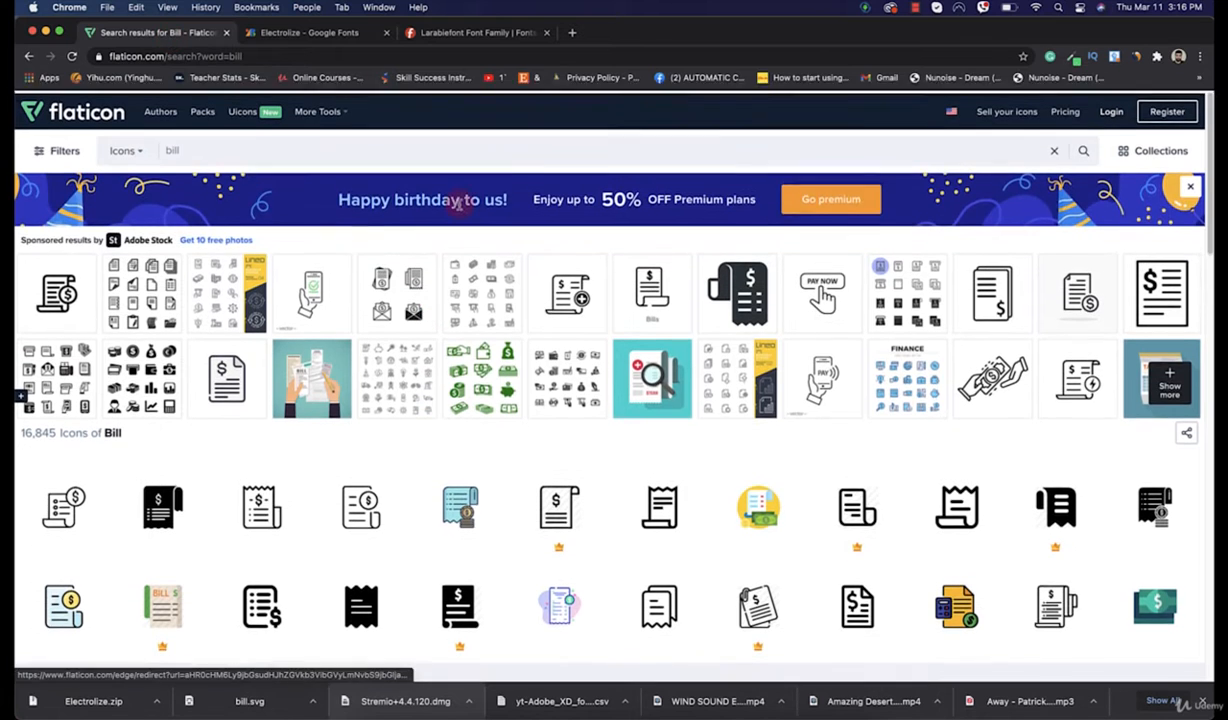
double_click(174, 147)
click(145, 56)
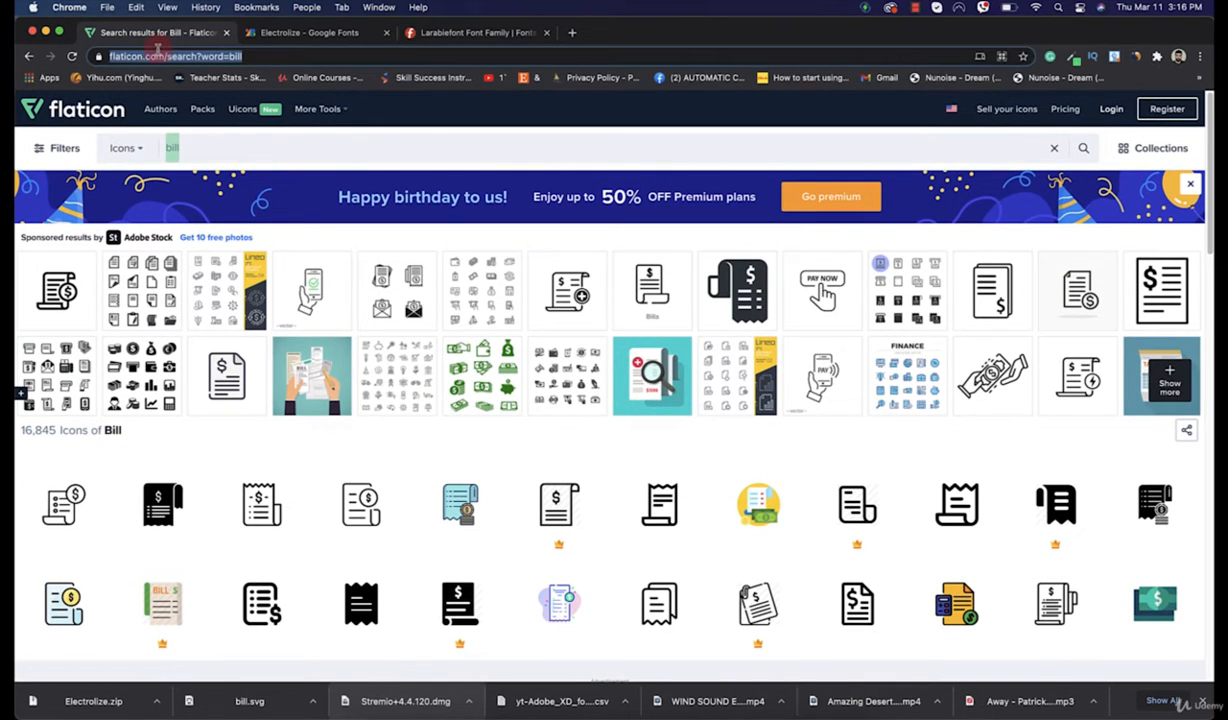
click(104, 107)
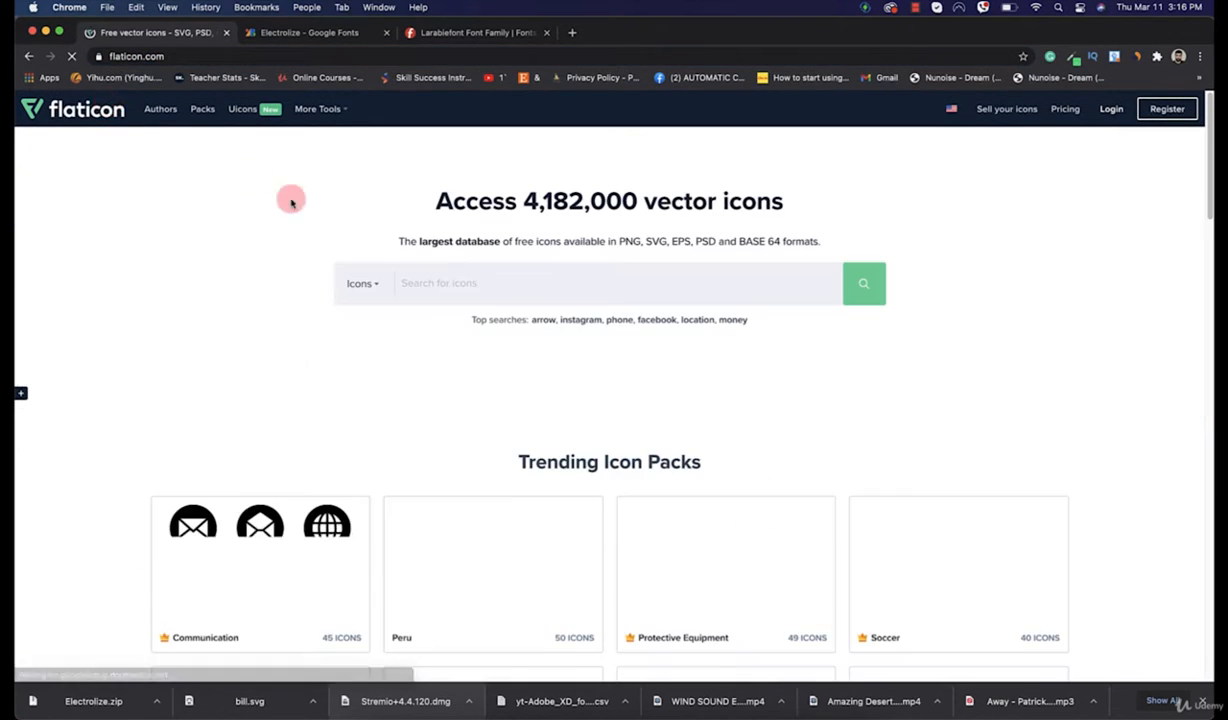
click(418, 279)
text(send)
key(Return)
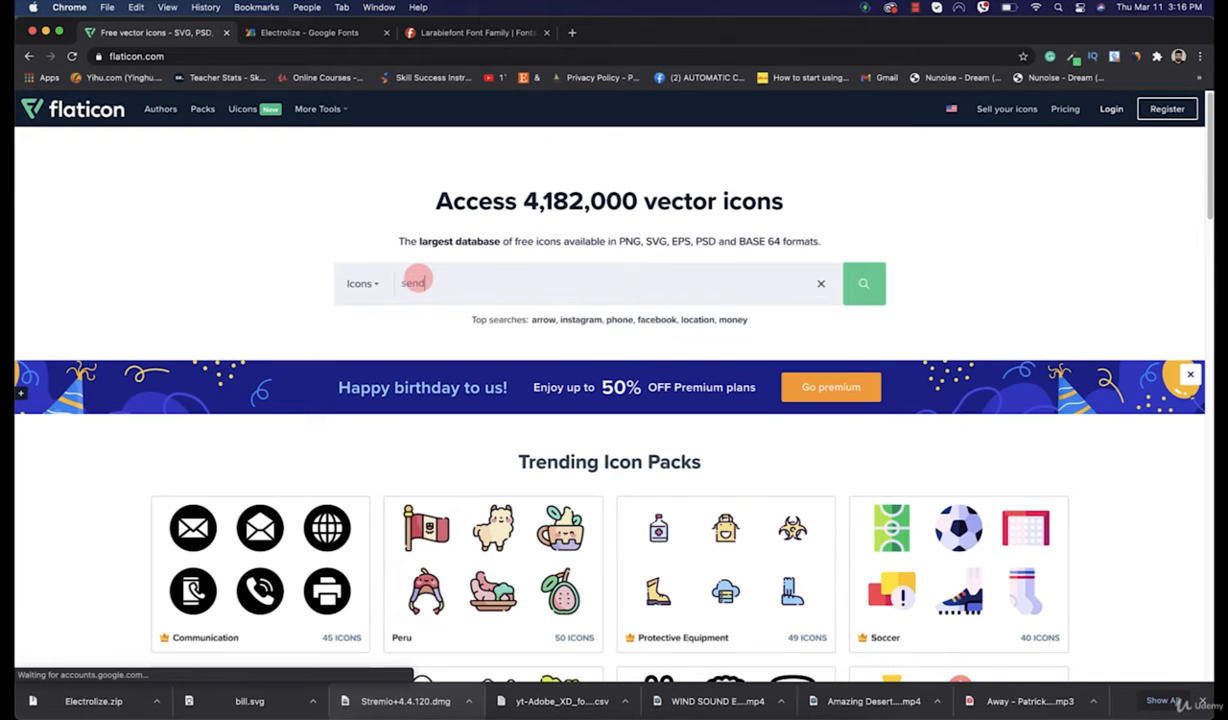
Open the first outlined paper-plane Send icon and download it free in SVG format
scroll(343, 447, down, 2)
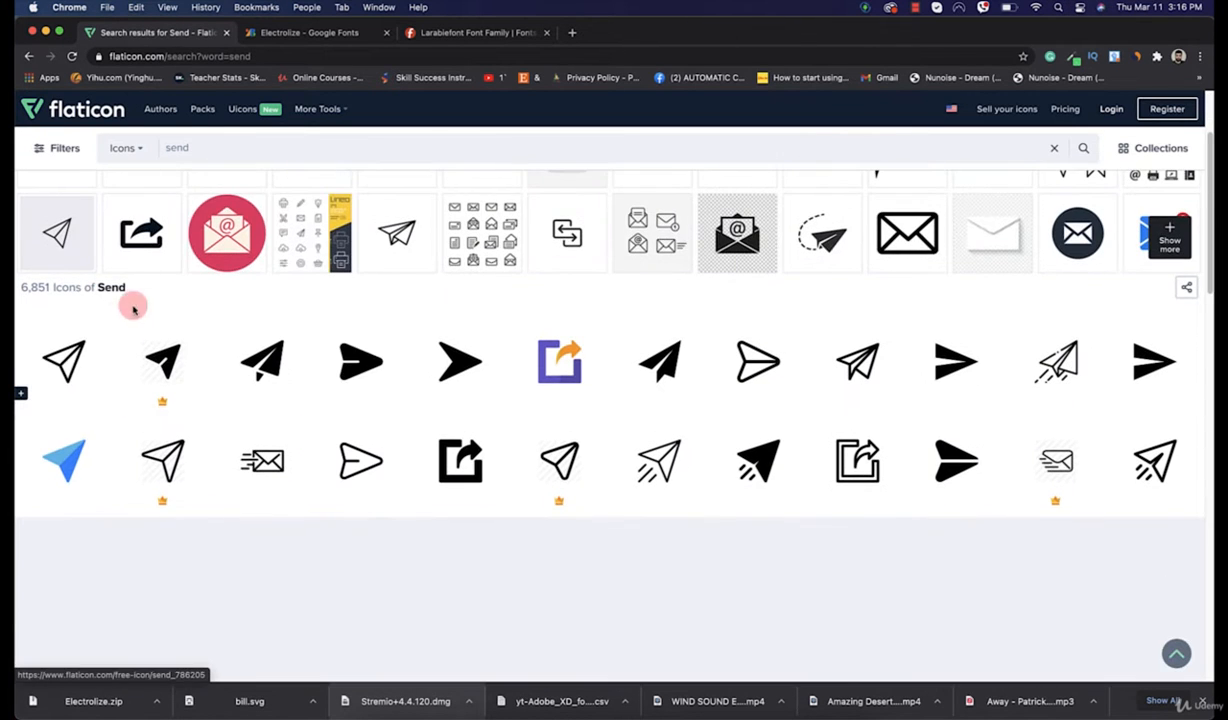
click(60, 354)
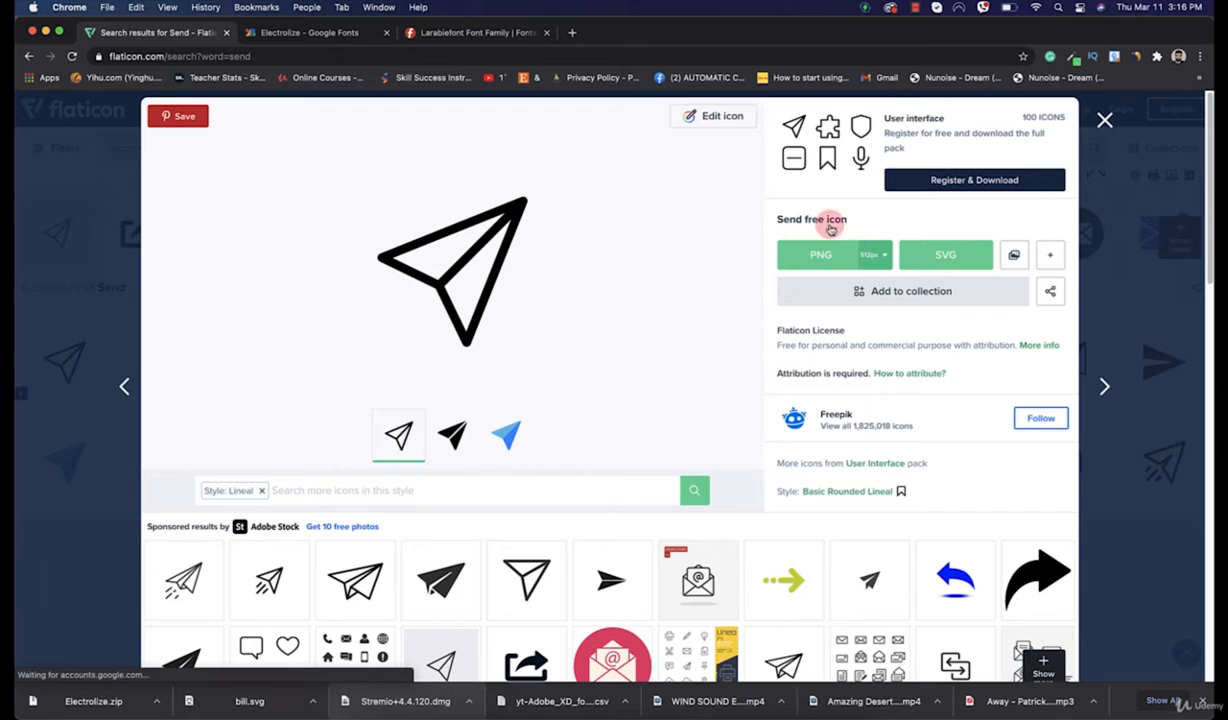
click(946, 260)
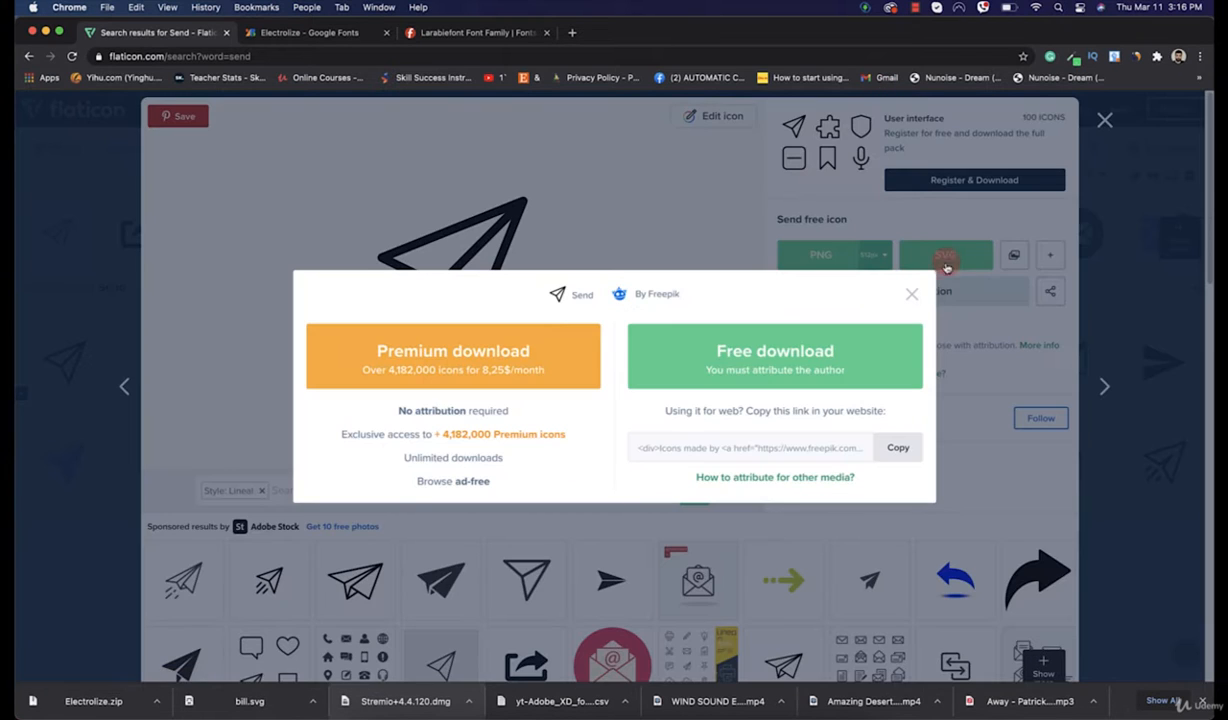
click(850, 344)
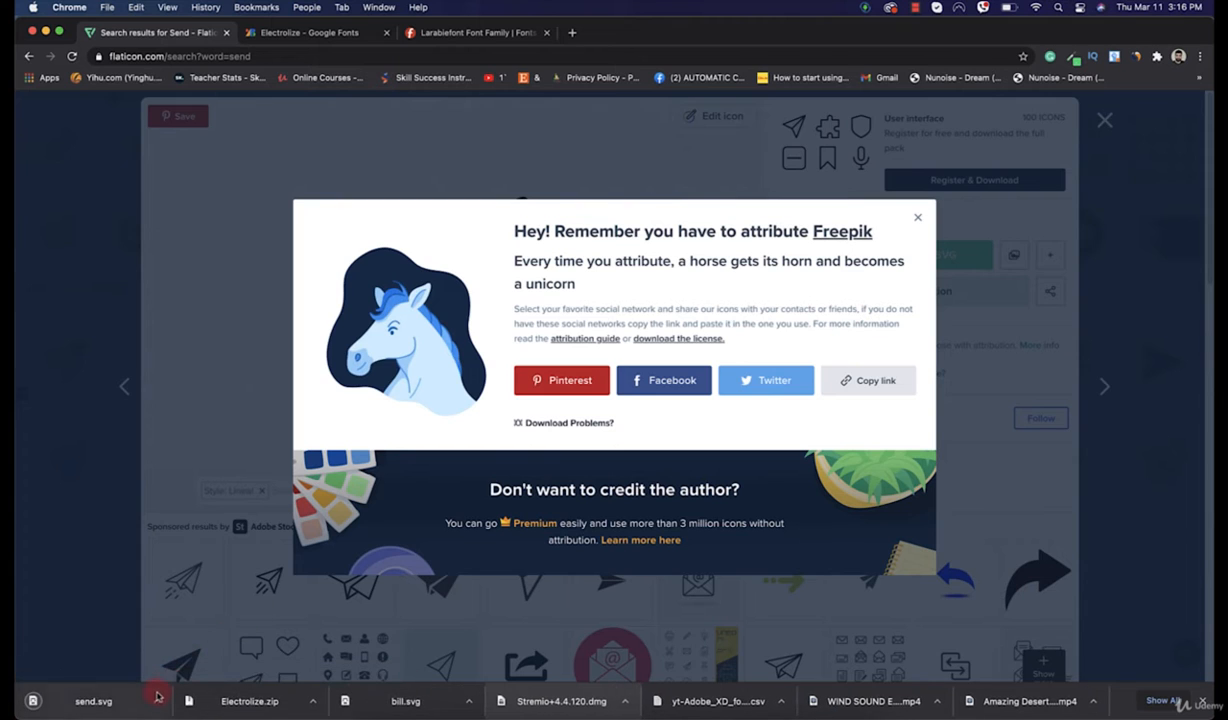
Switch to Finder, close the Electrolize folder window and open the icons folder inside Adobe XD
click(157, 697)
click(211, 363)
click(351, 690)
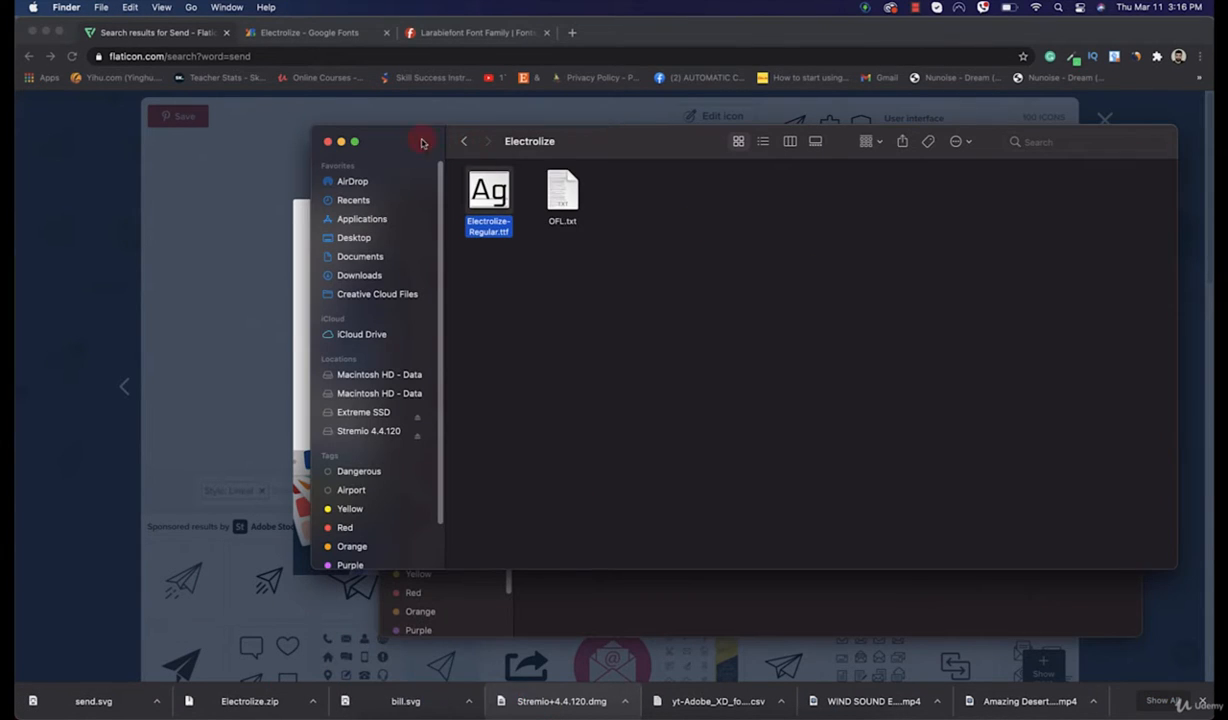
click(328, 142)
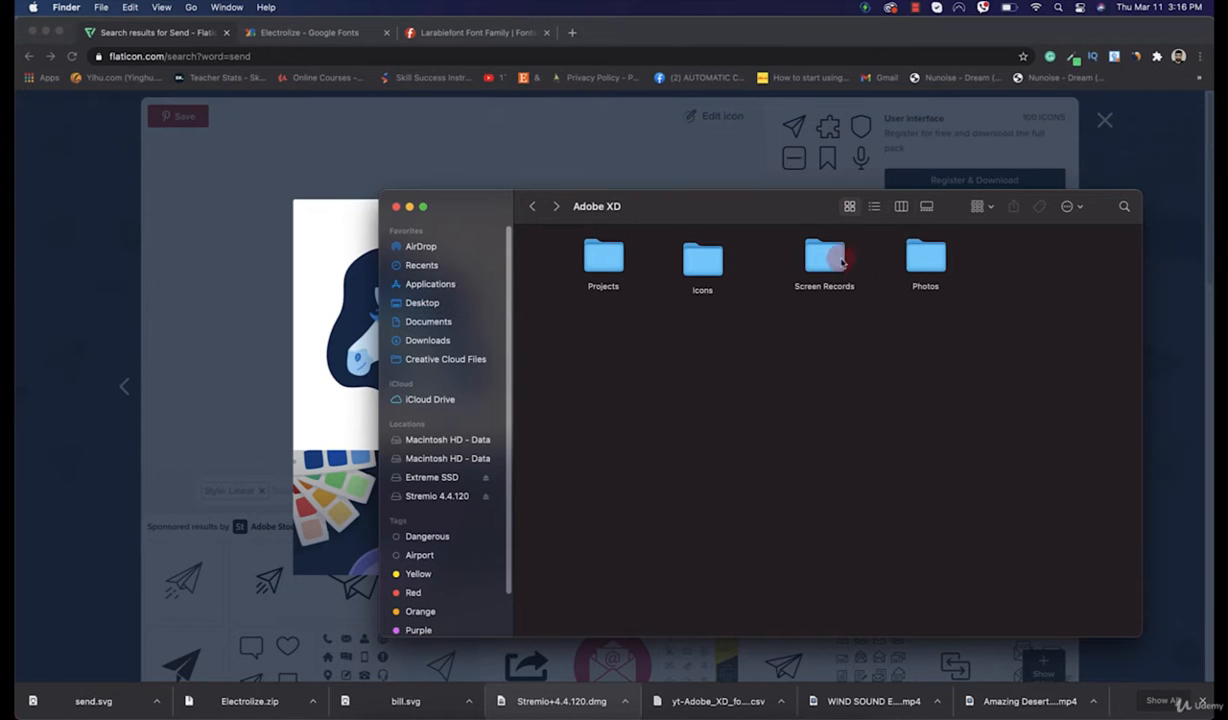
click(707, 260)
double_click(709, 261)
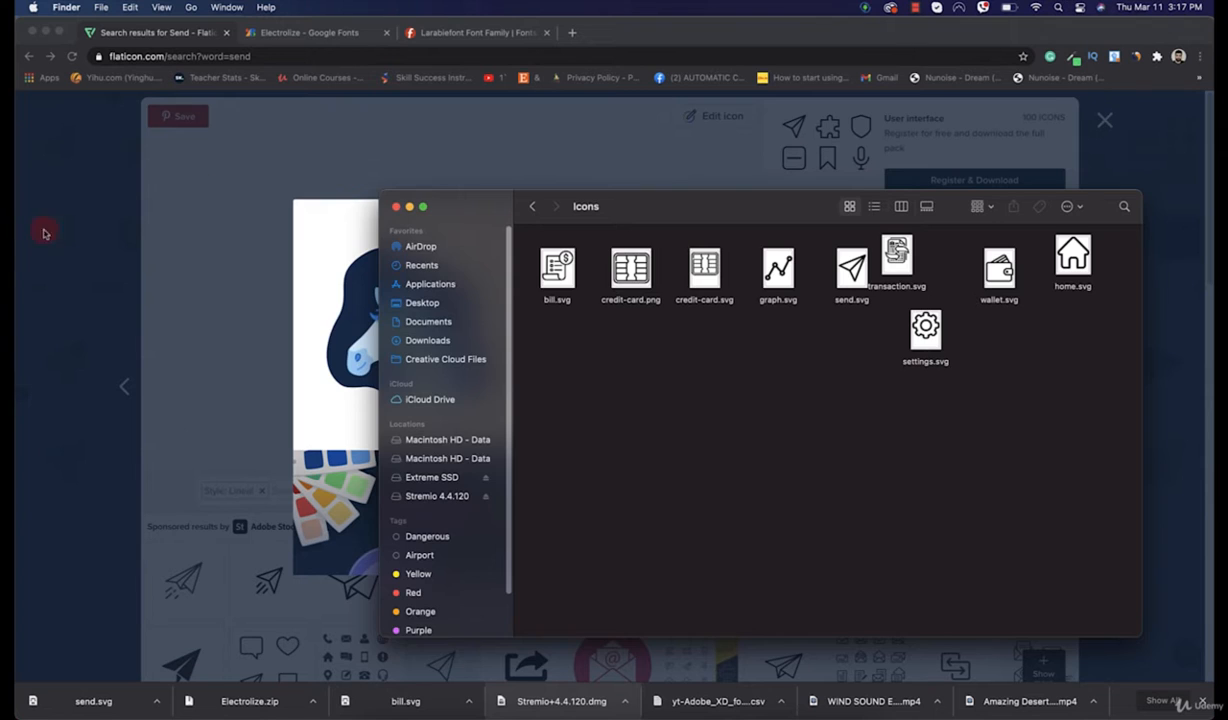
Return to Flaticon and close the attribution notice and the Send icon's preview
click(92, 229)
click(113, 176)
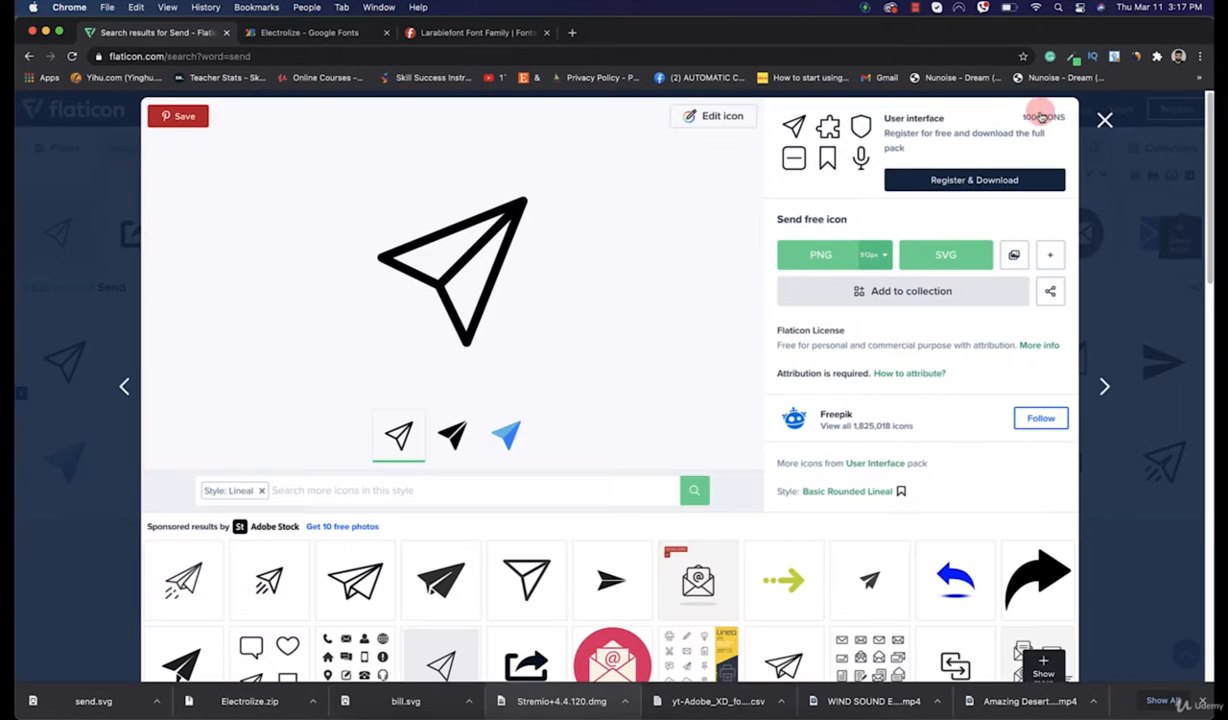
click(1096, 121)
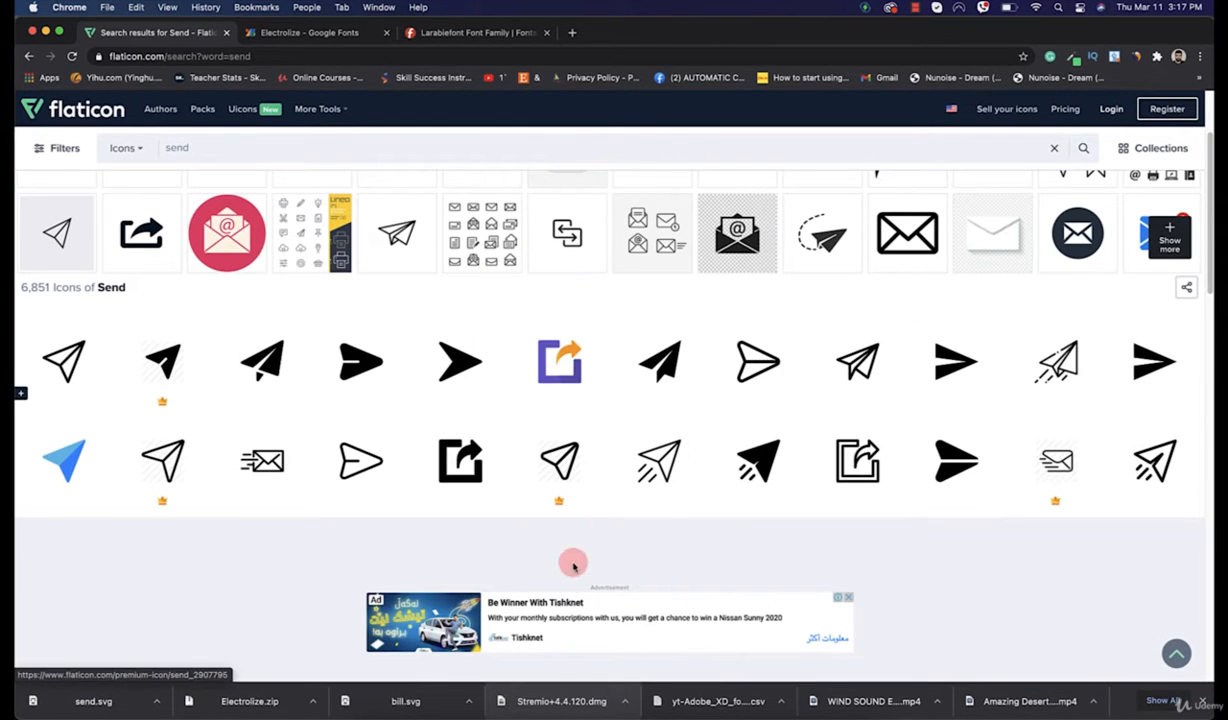
Switch back to Adobe XD and examine the Send icon on the My Cards artboard
mouse_move(530, 700)
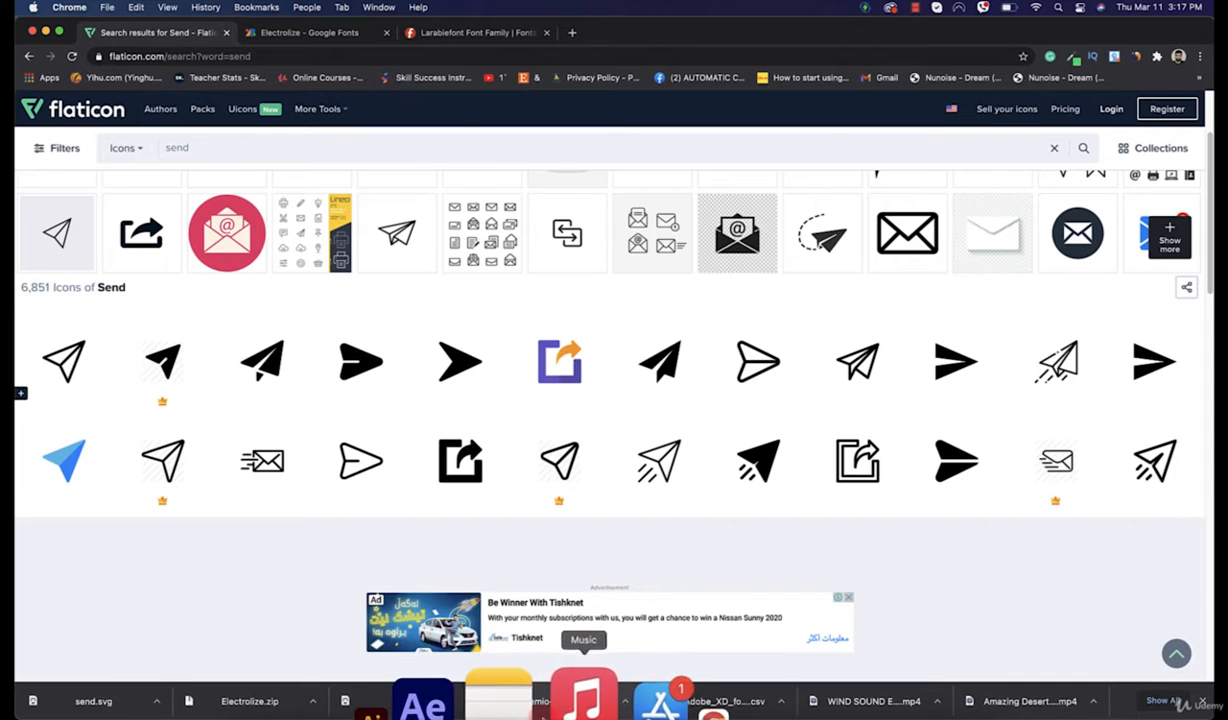
click(447, 691)
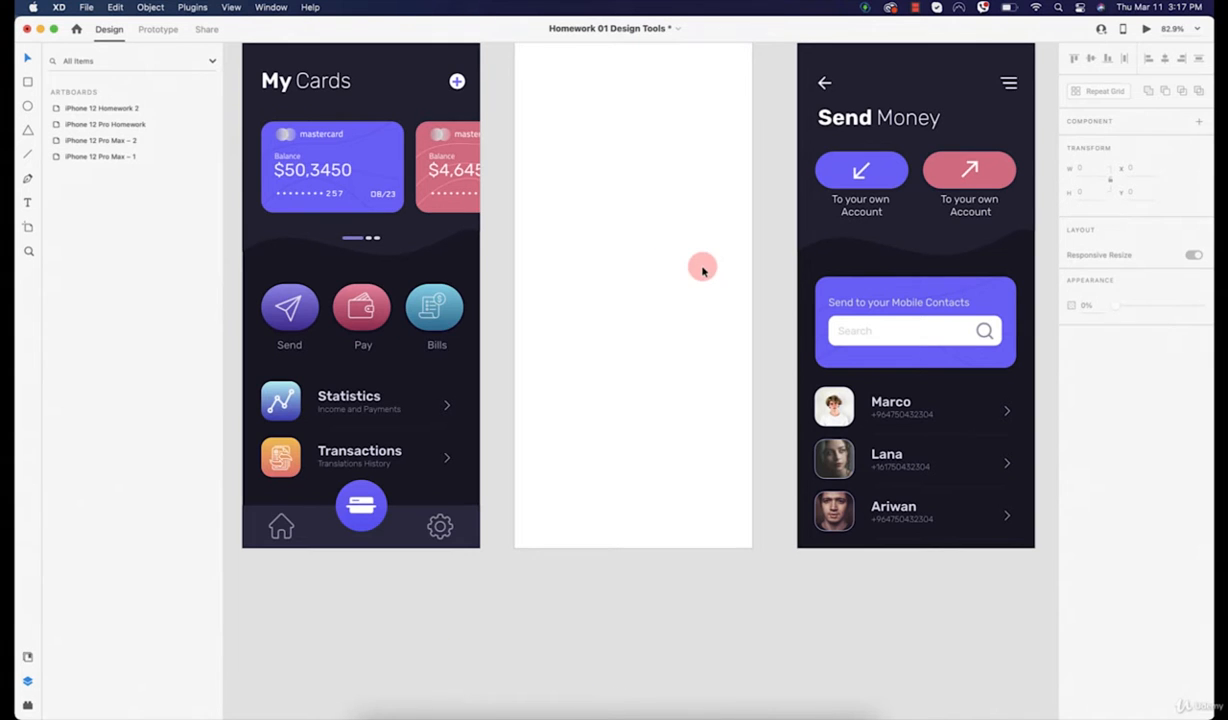
scroll(560, 190, up, 2)
click(281, 349)
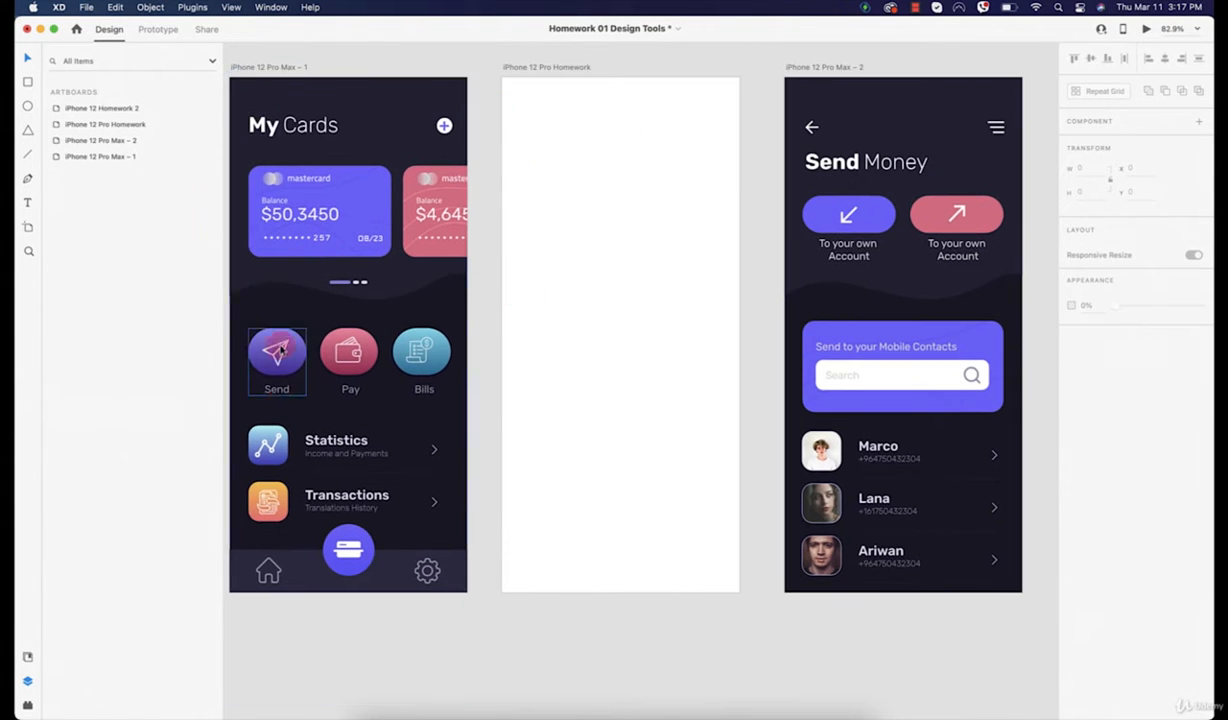
click(236, 340)
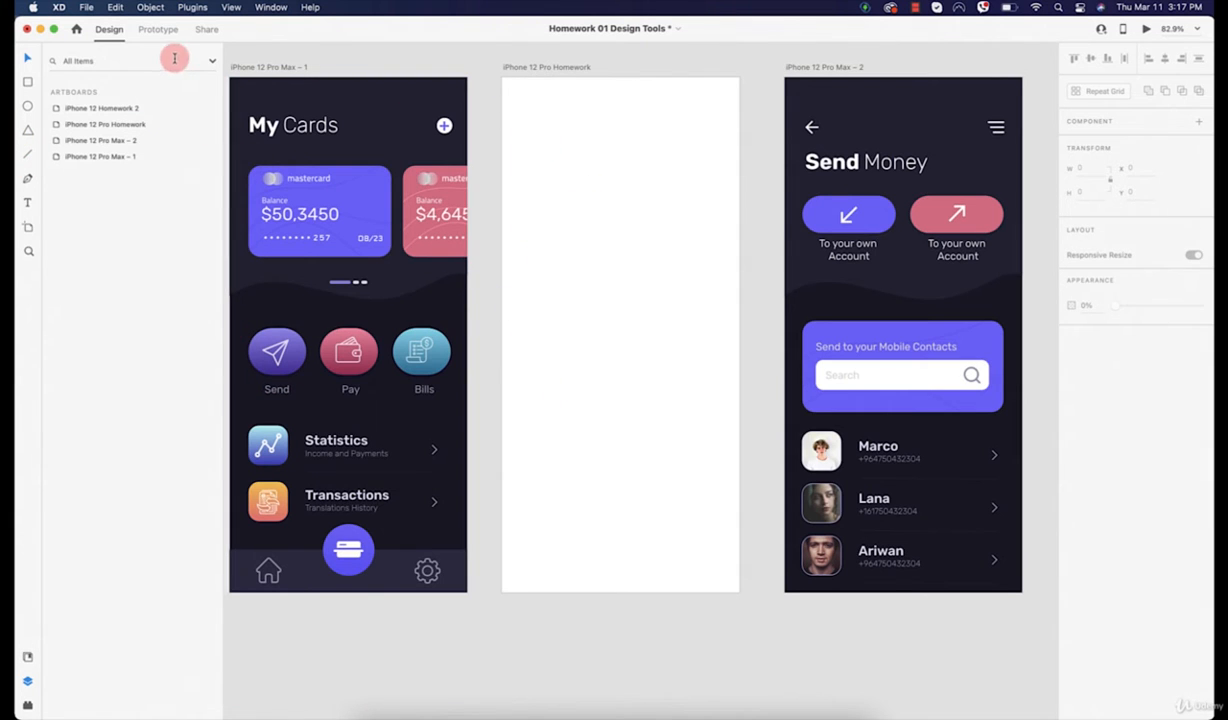
Draw a rectangle covering the iPhone 12 Pro Homework artboard and fill it with the dark background colour sampled from the My Cards screen
click(28, 81)
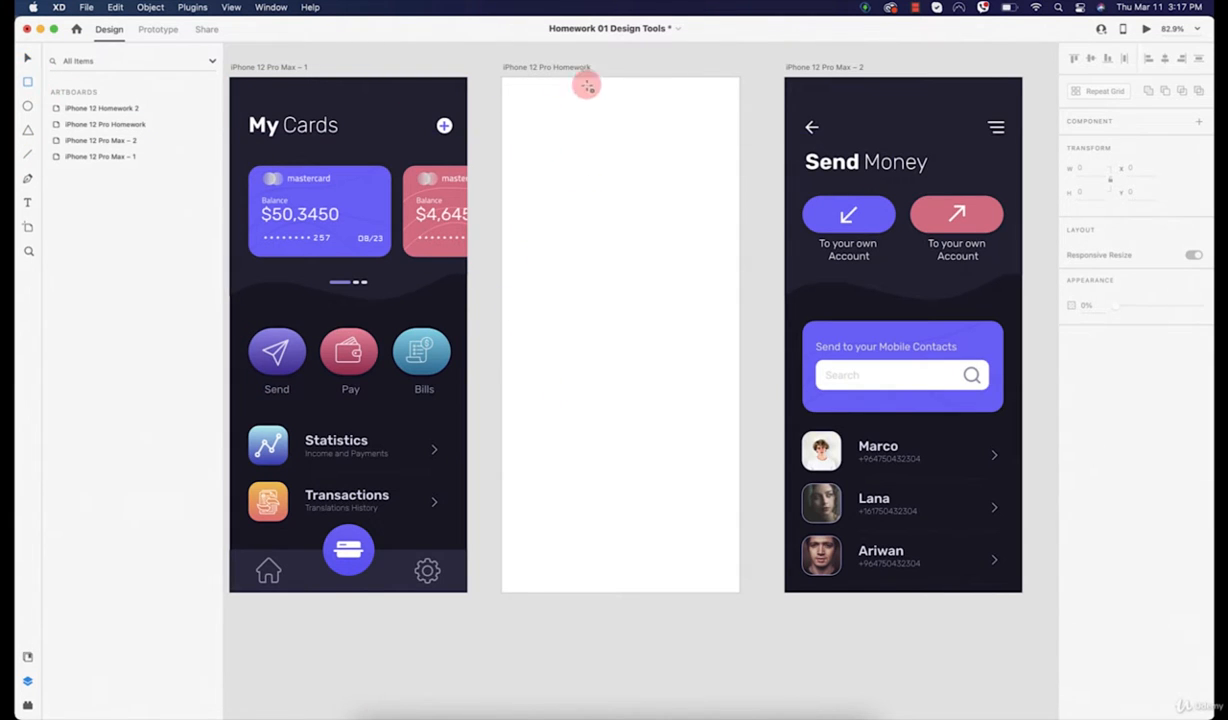
click(577, 132)
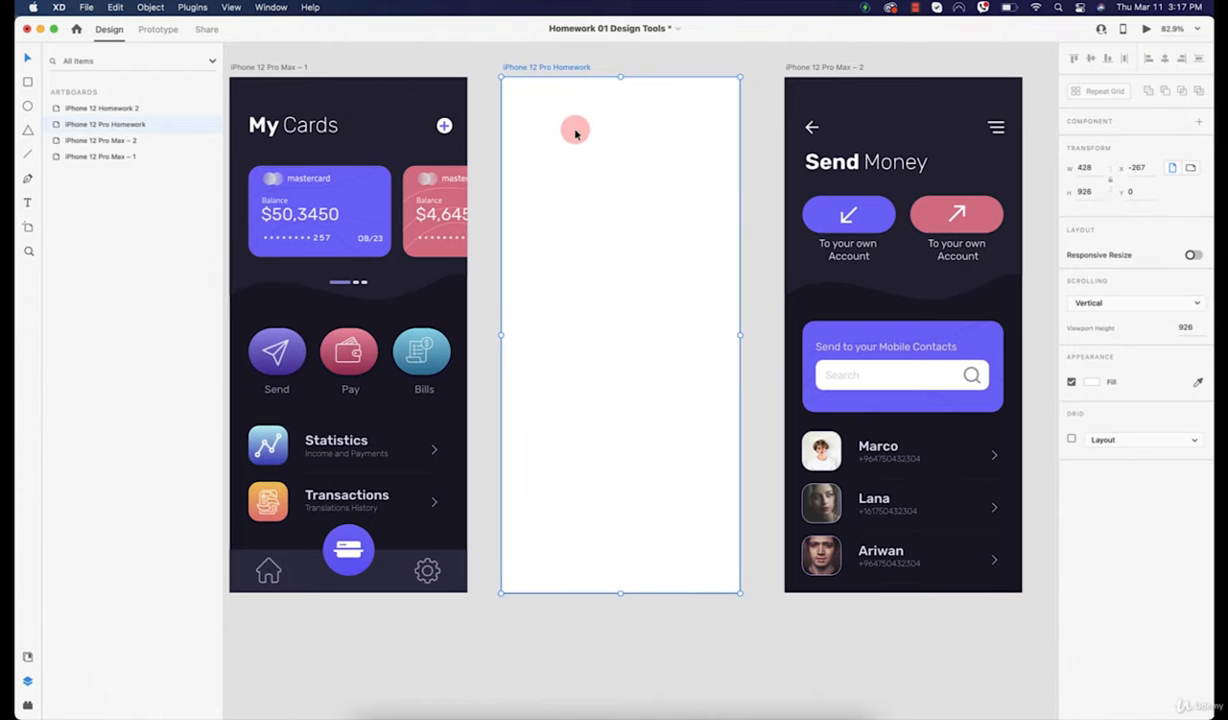
click(28, 81)
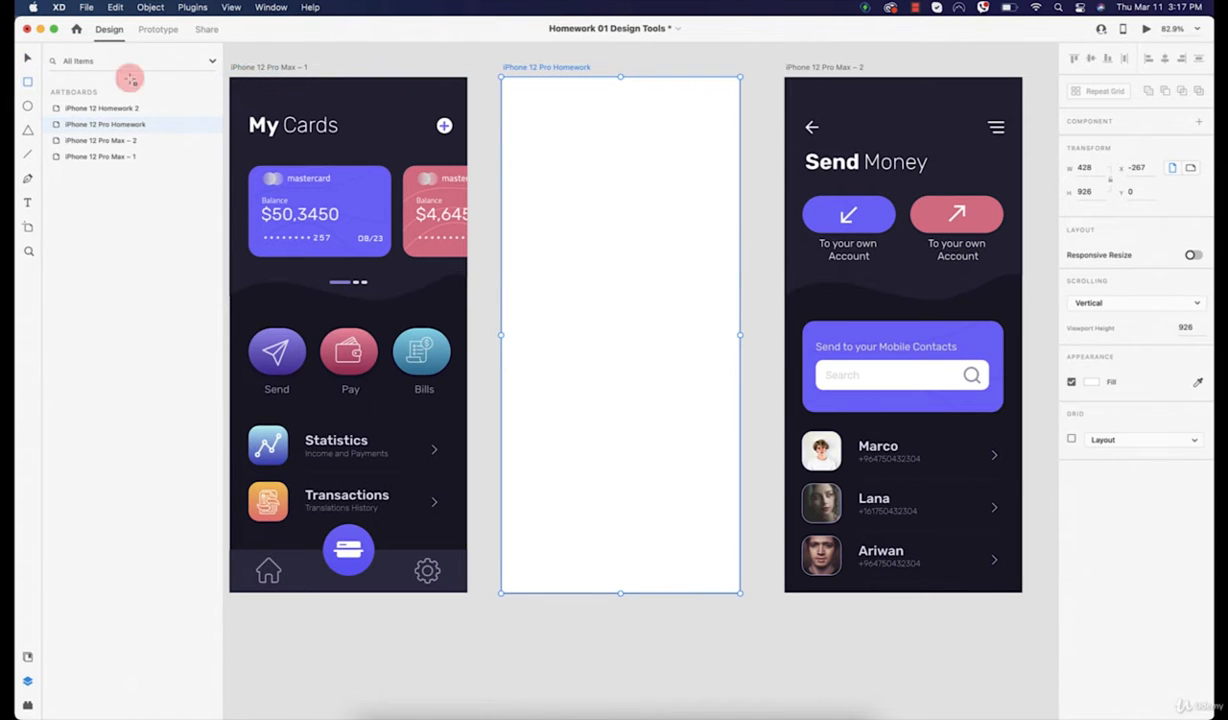
mouse_move(494, 70)
mouse_down()
mouse_move(686, 238)
mouse_move(776, 545)
mouse_move(776, 584)
mouse_move(763, 600)
mouse_move(743, 596)
mouse_up()
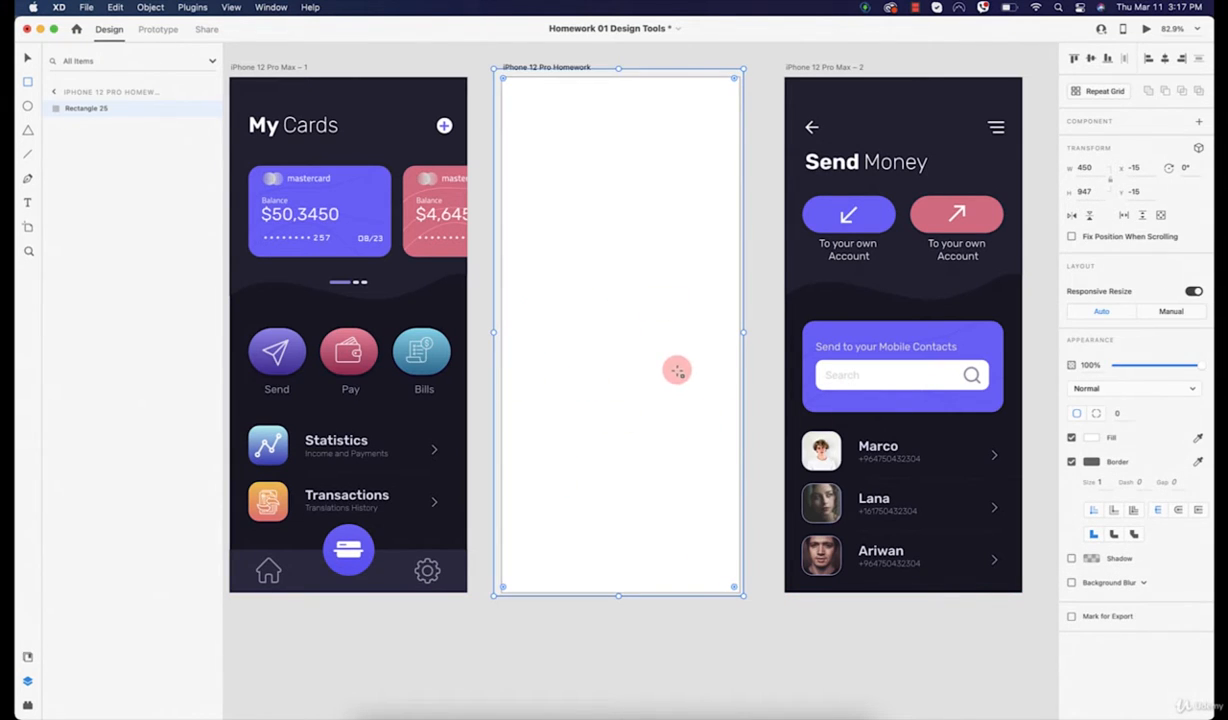
key(i)
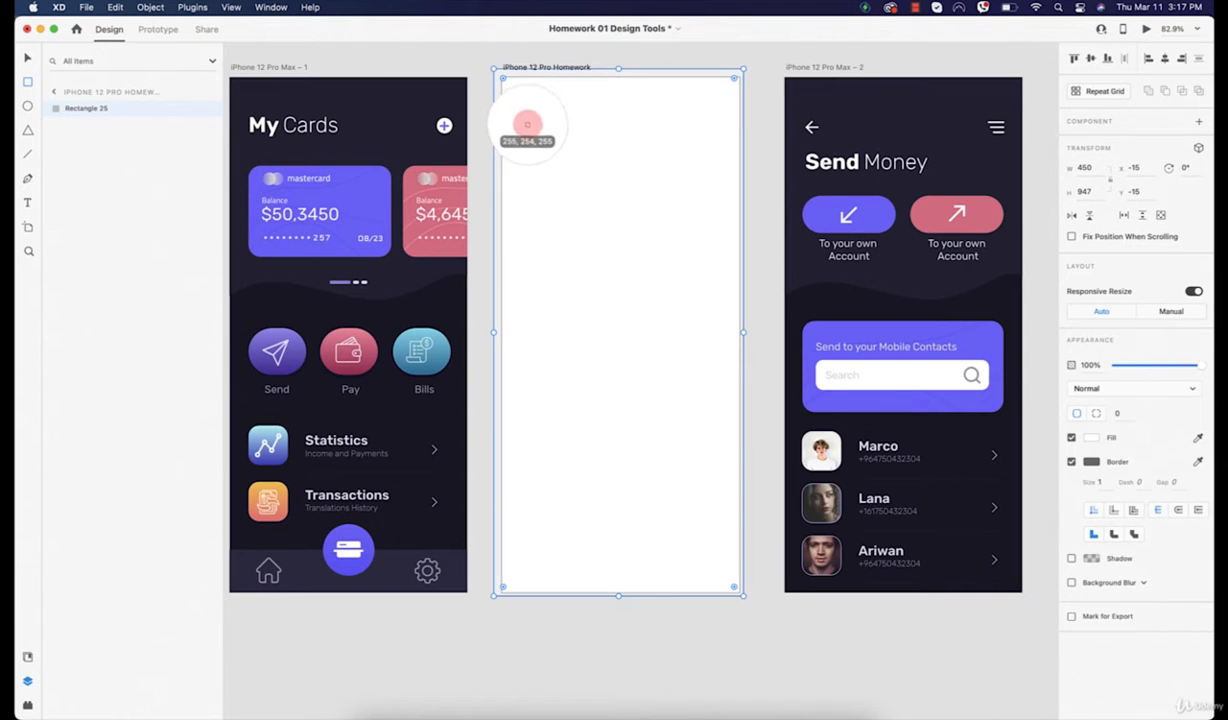
click(428, 310)
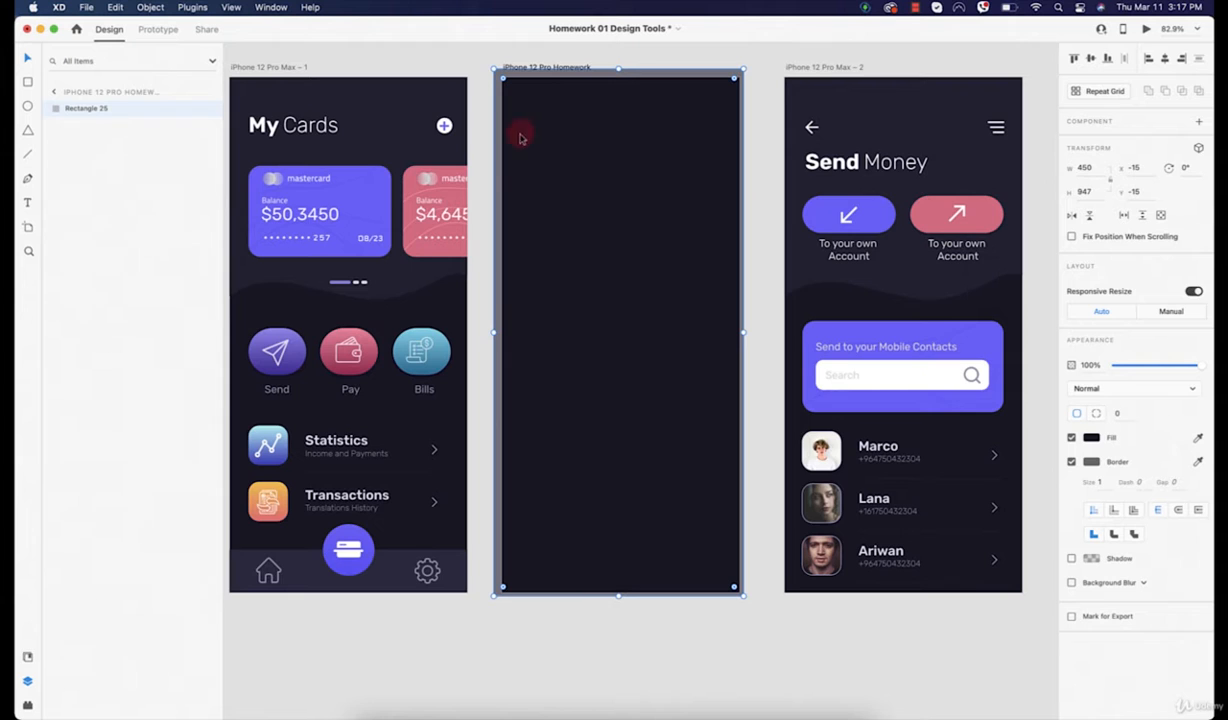
Resize the dark rectangle to 428 wide by 932 high at X 0, Y 0 on the artboard and lock it
drag(494, 331, 502, 332)
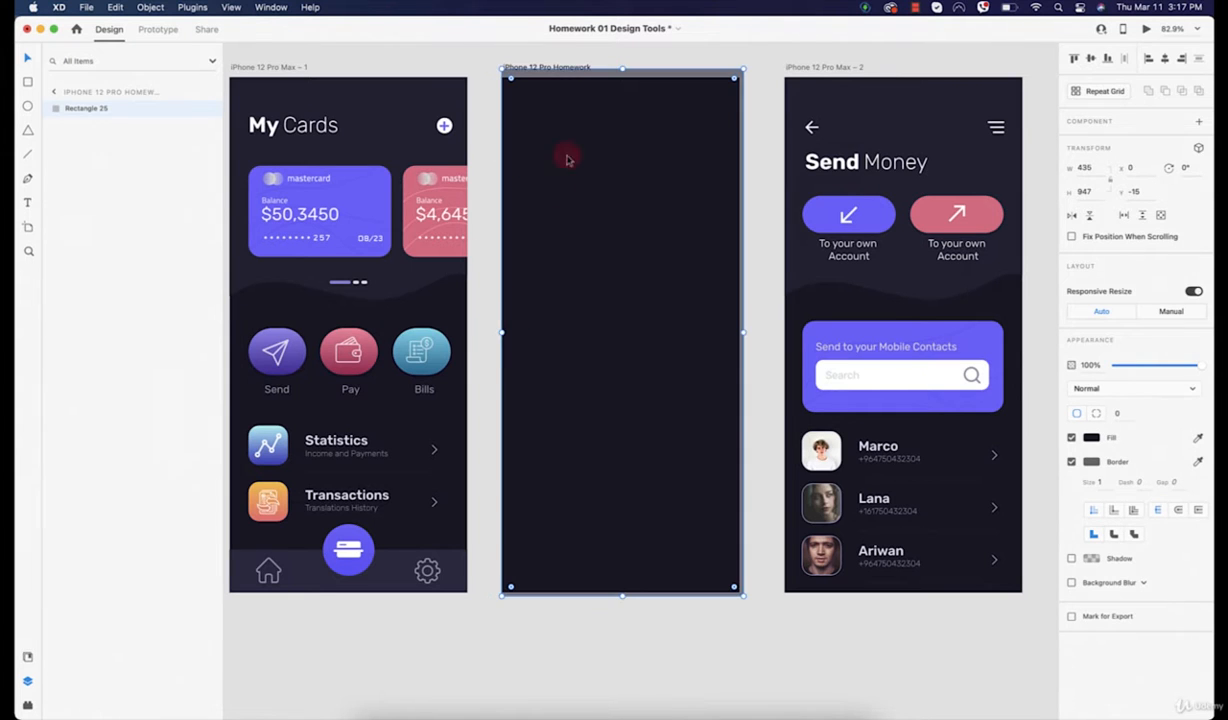
drag(622, 67, 622, 76)
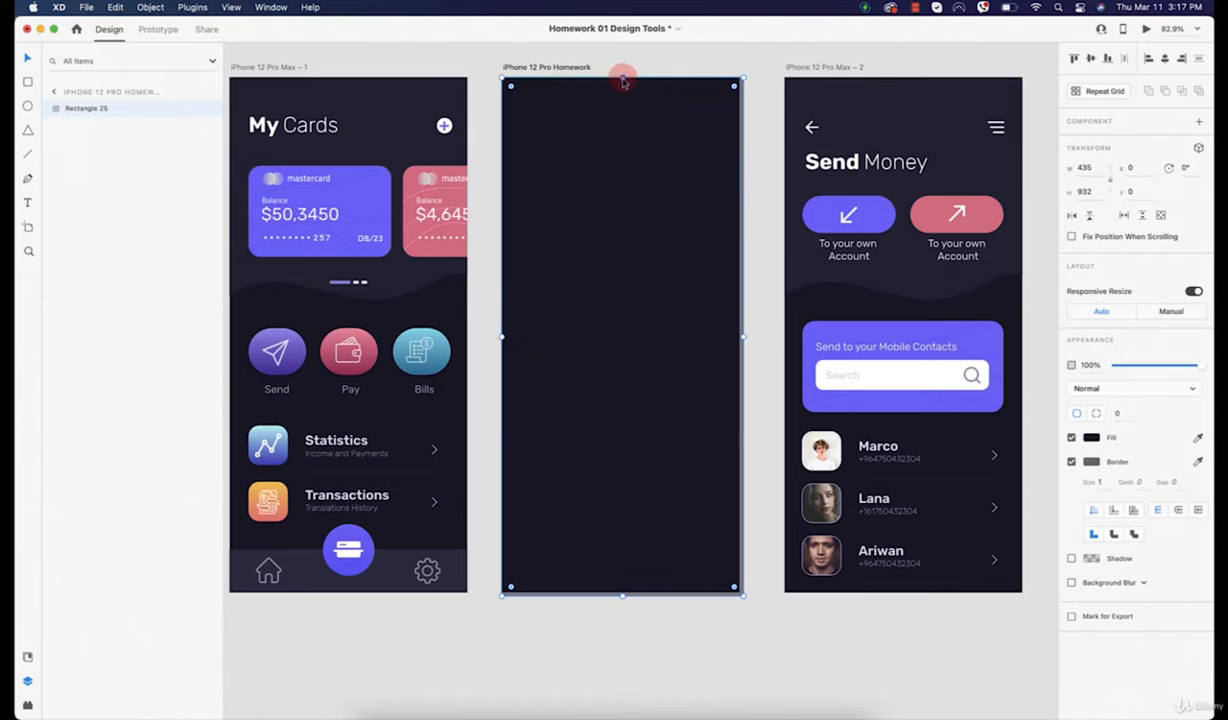
drag(743, 336, 740, 337)
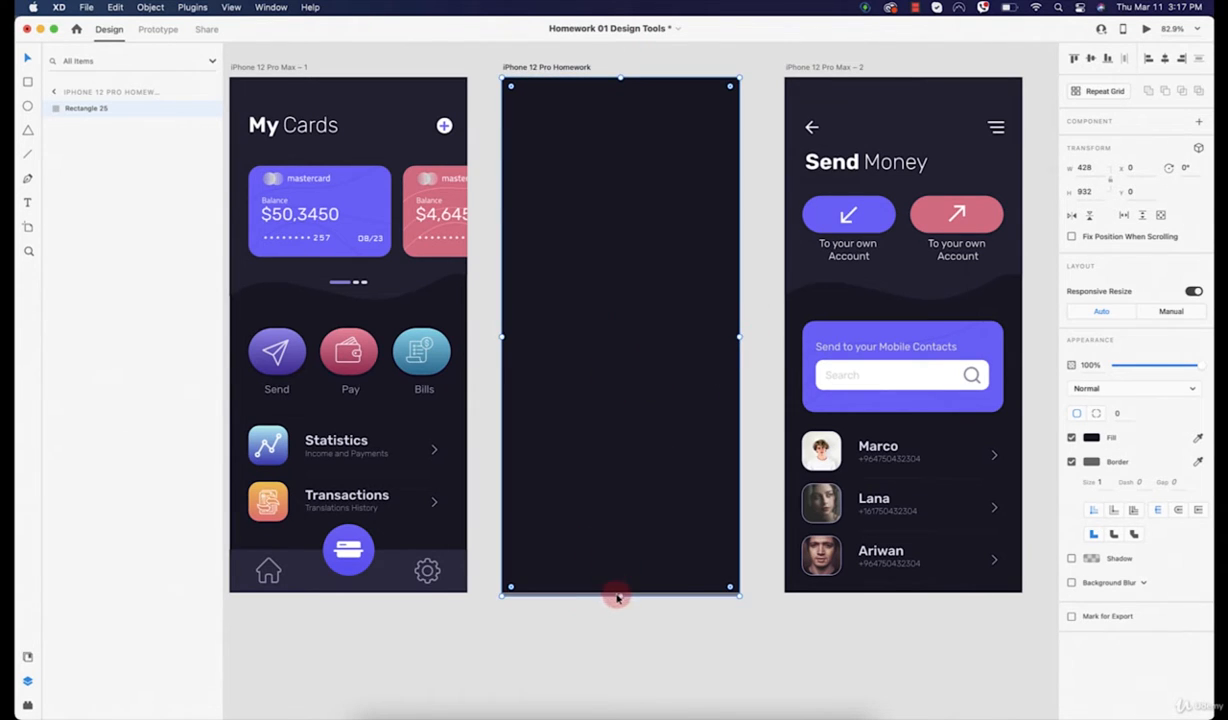
click(625, 625)
click(669, 269)
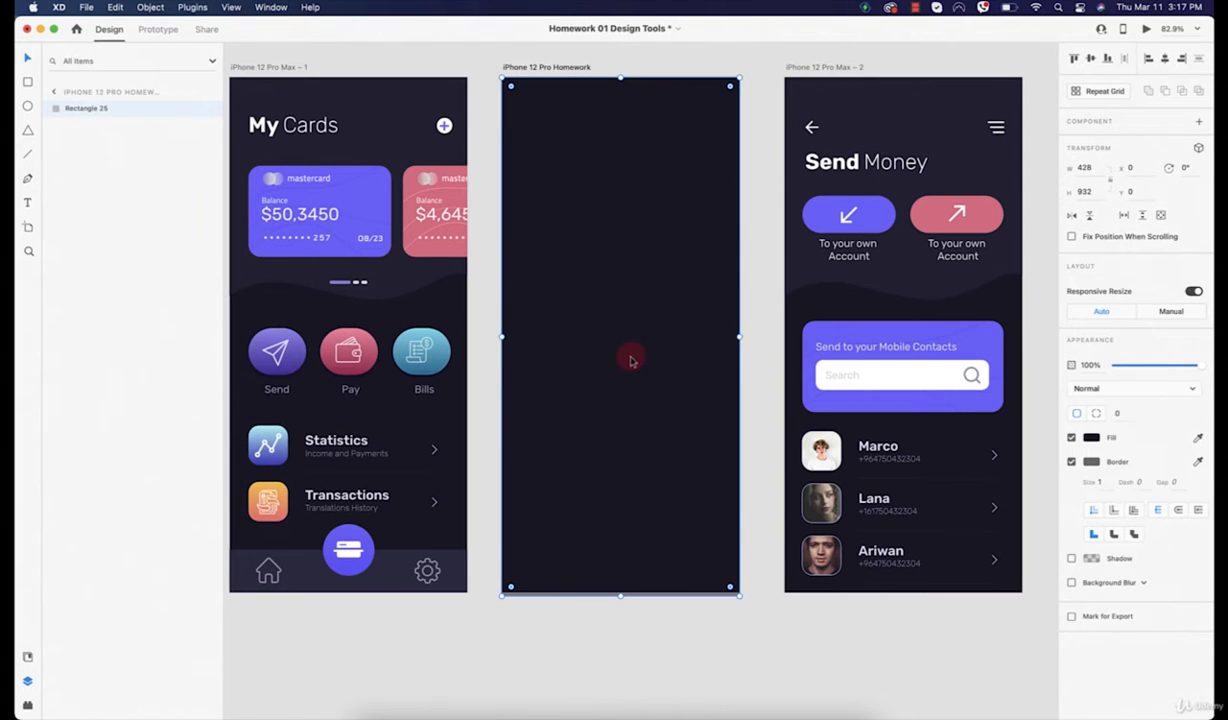
right_click(629, 311)
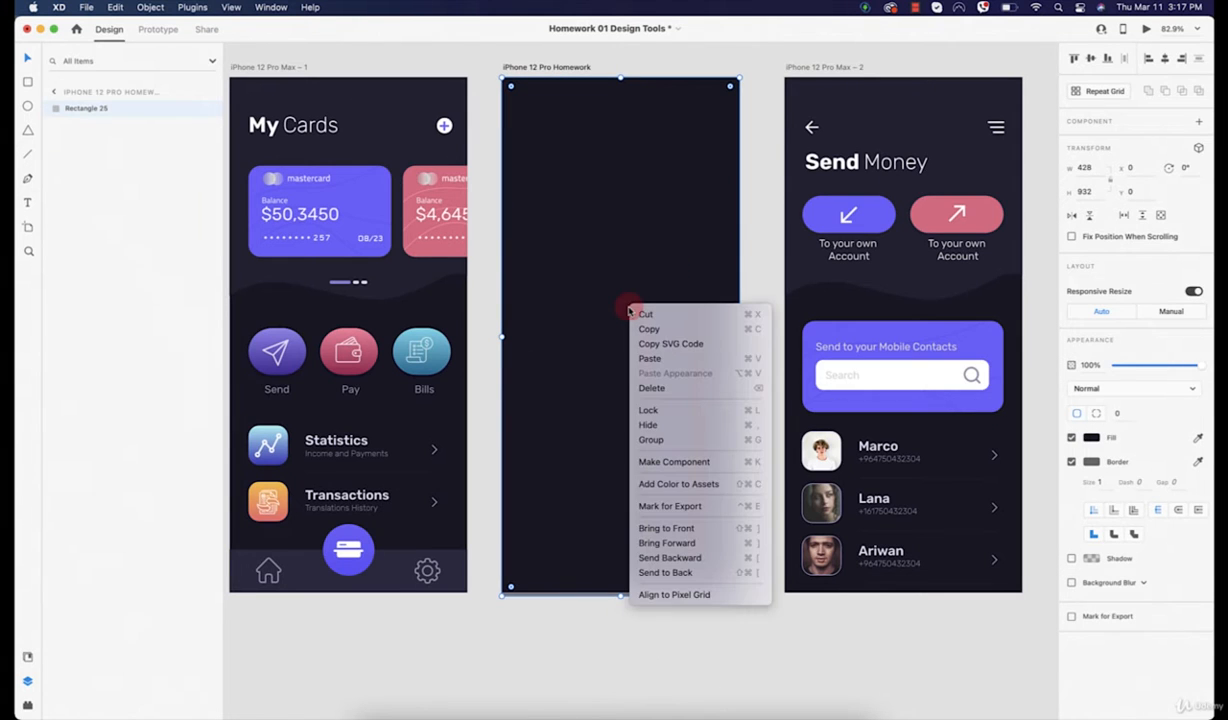
click(672, 409)
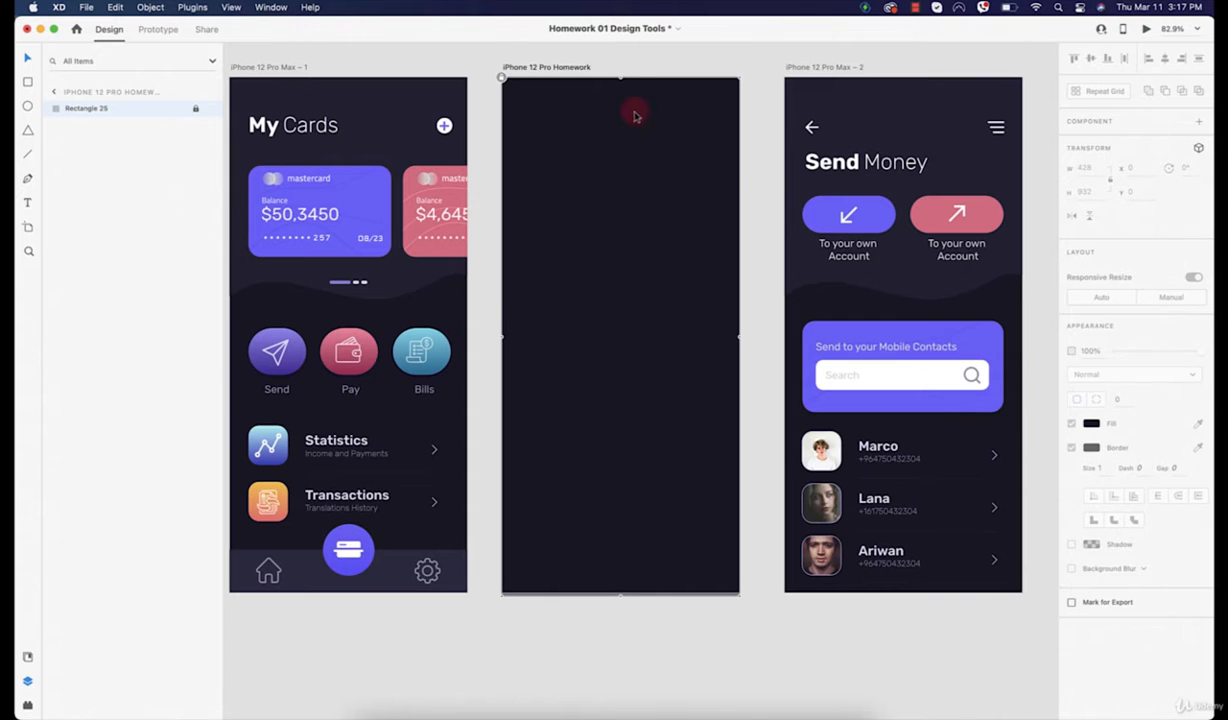
Turn on the four-column layout grid for the iPhone 12 Pro Homework artboard
scroll(570, 175, up, 2)
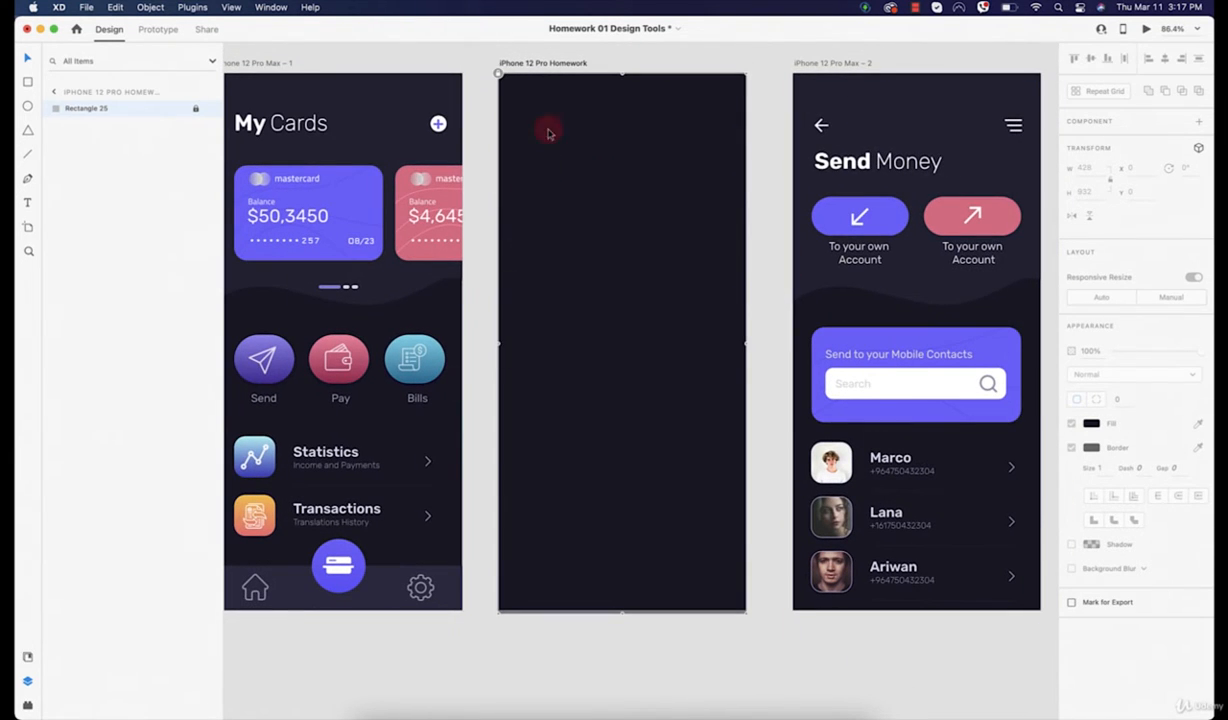
click(530, 63)
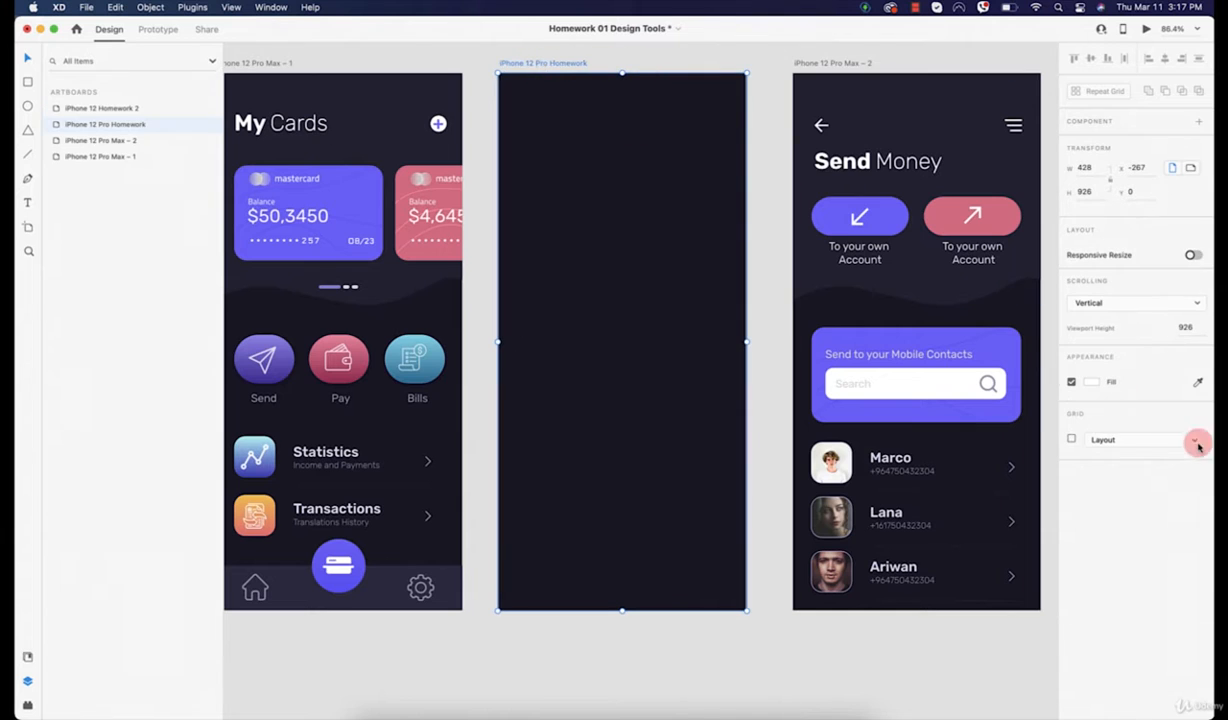
click(1070, 440)
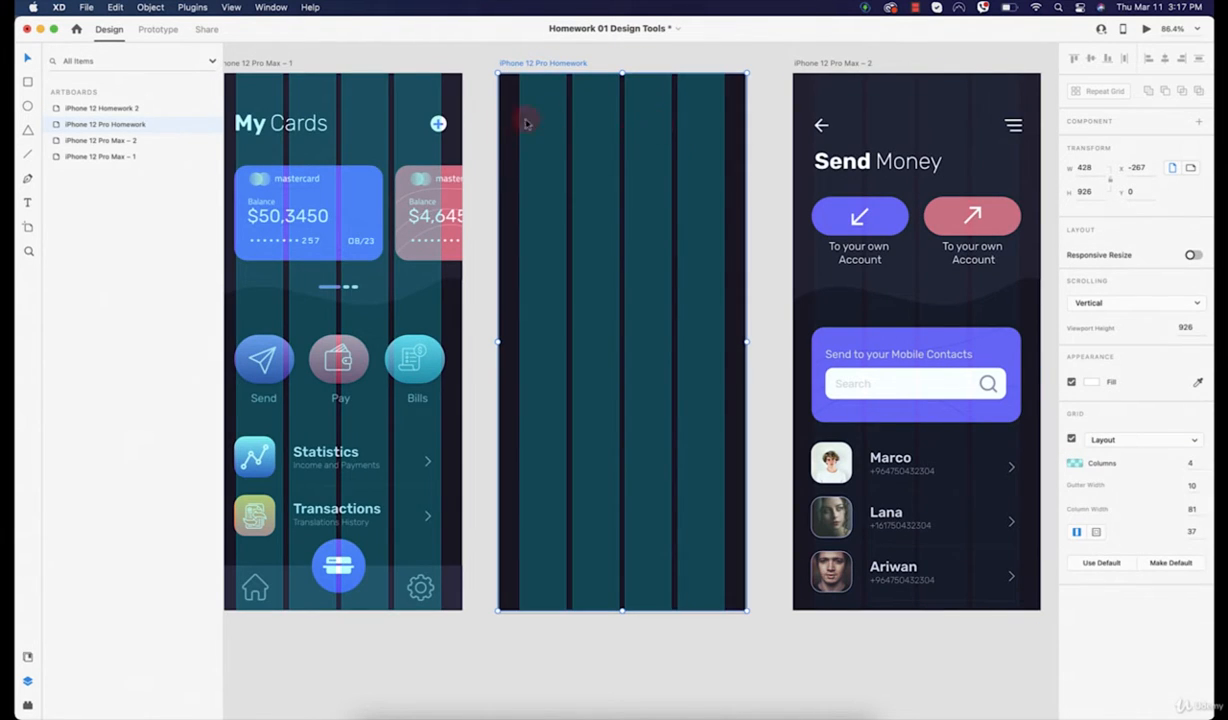
scroll(649, 136, left, 3)
scroll(649, 136, up, 1)
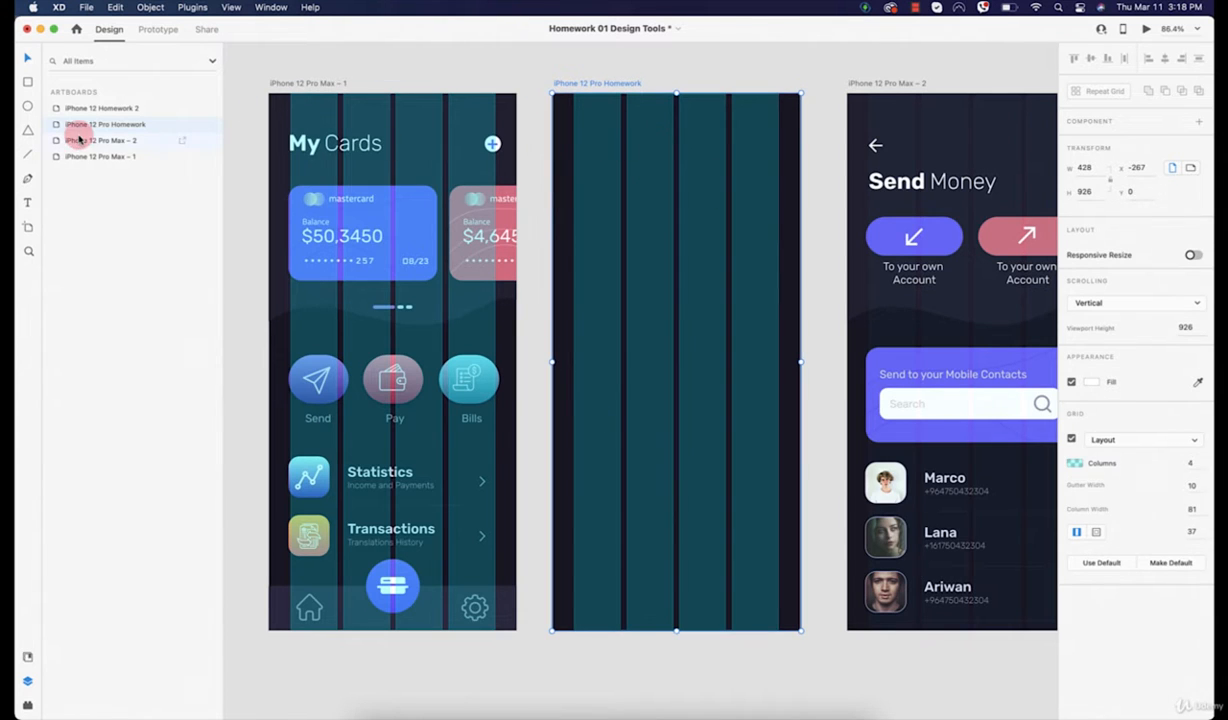
Add the text "My Cards" at the first column's edge near the artboard's upper end and set its font to Rubik
click(31, 204)
click(576, 141)
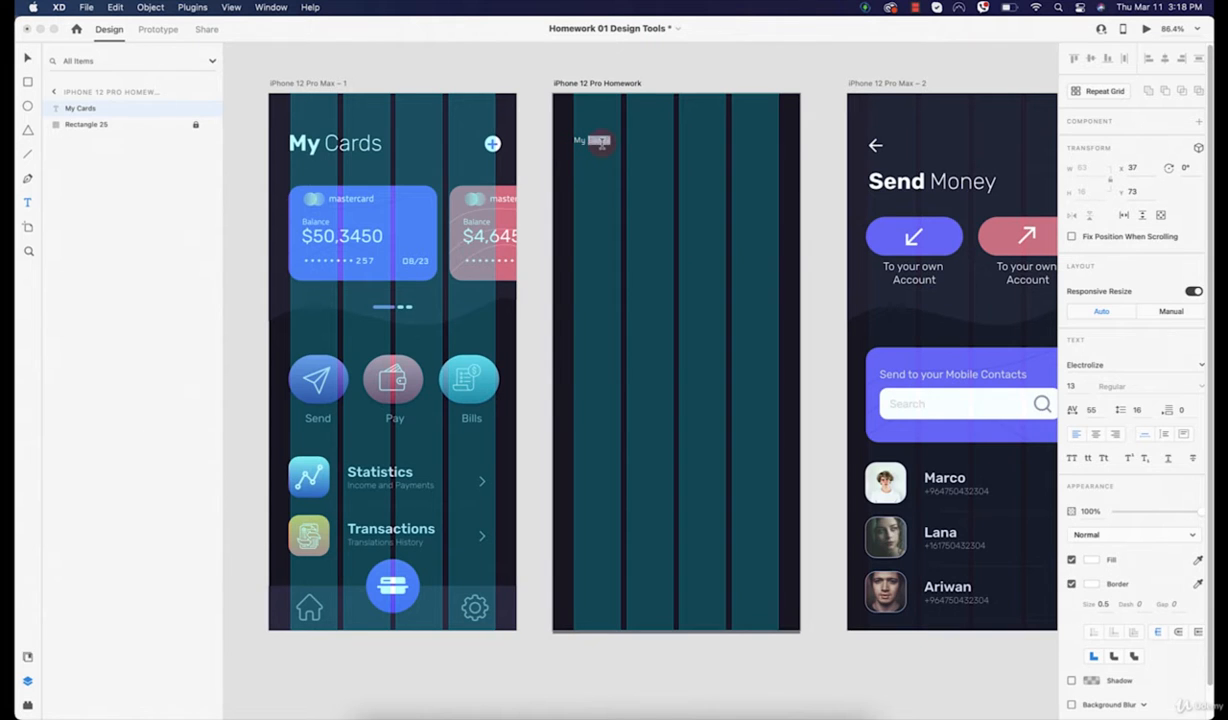
click(1093, 363)
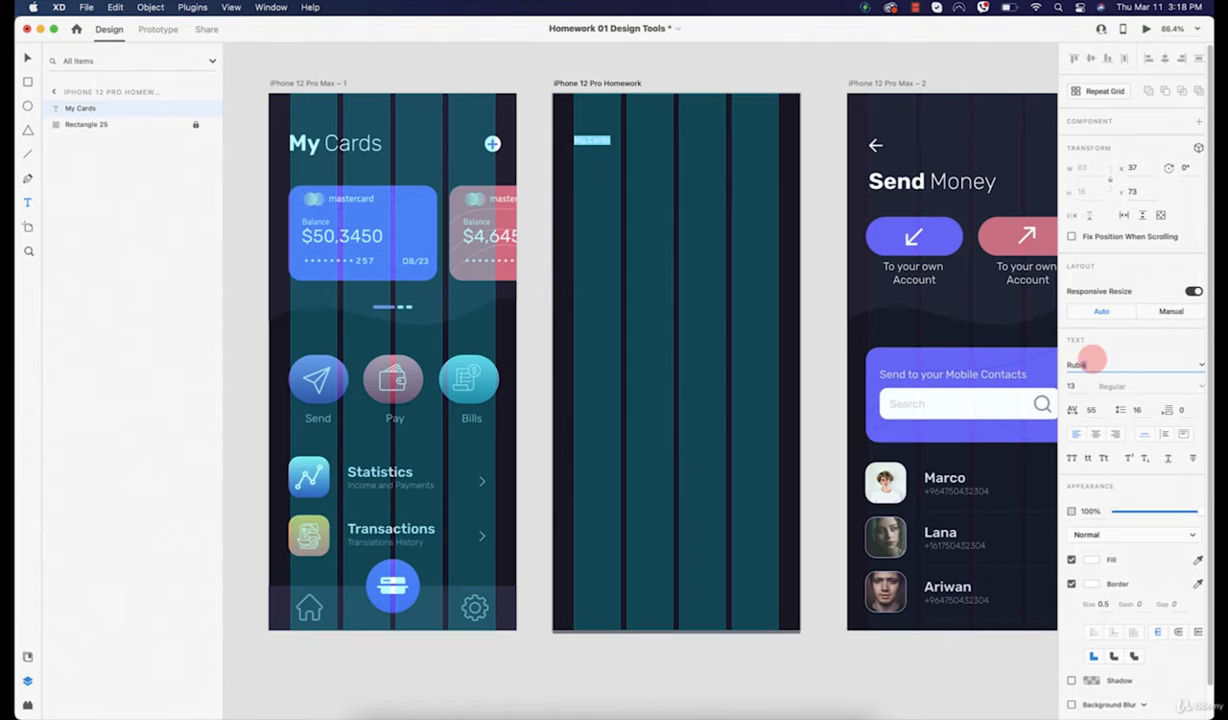
text(Rubik)
key(Return)
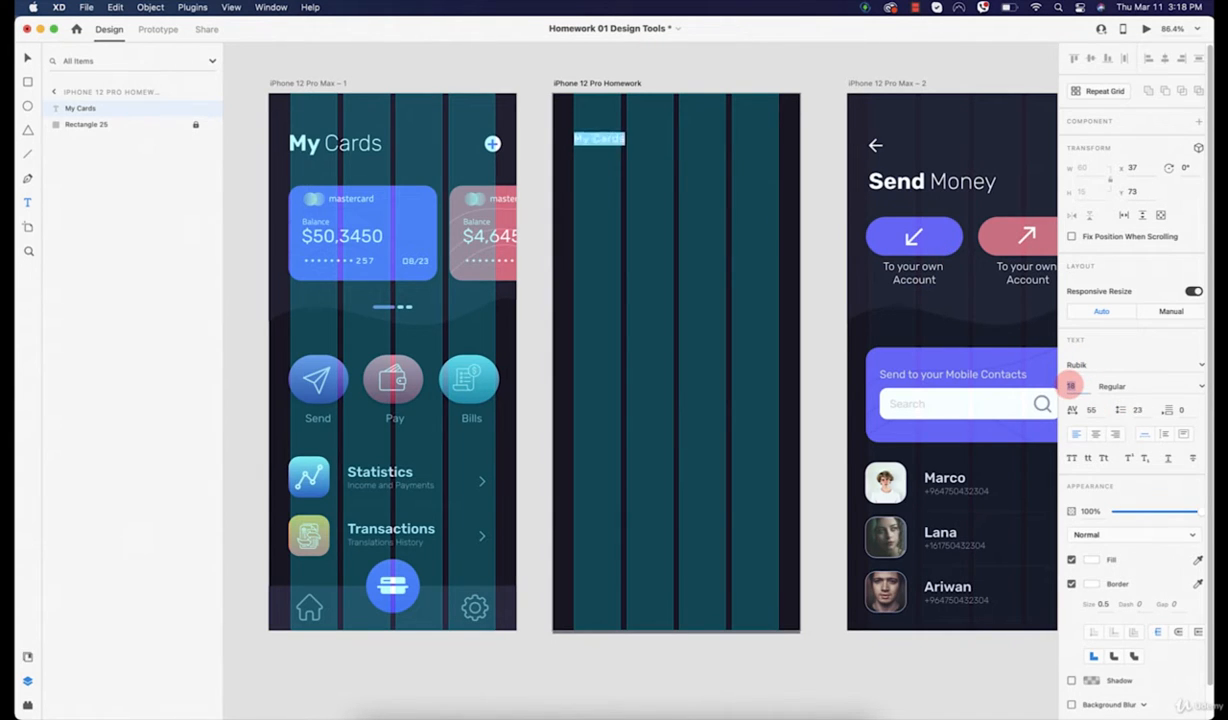
Set the font size of the My Cards heading to 34
key(Up)
key(Up)
key(Up)
key(Up)
key(Up)
key(Up)
key(Up)
key(Up)
key(Up)
key(Up)
key(Up)
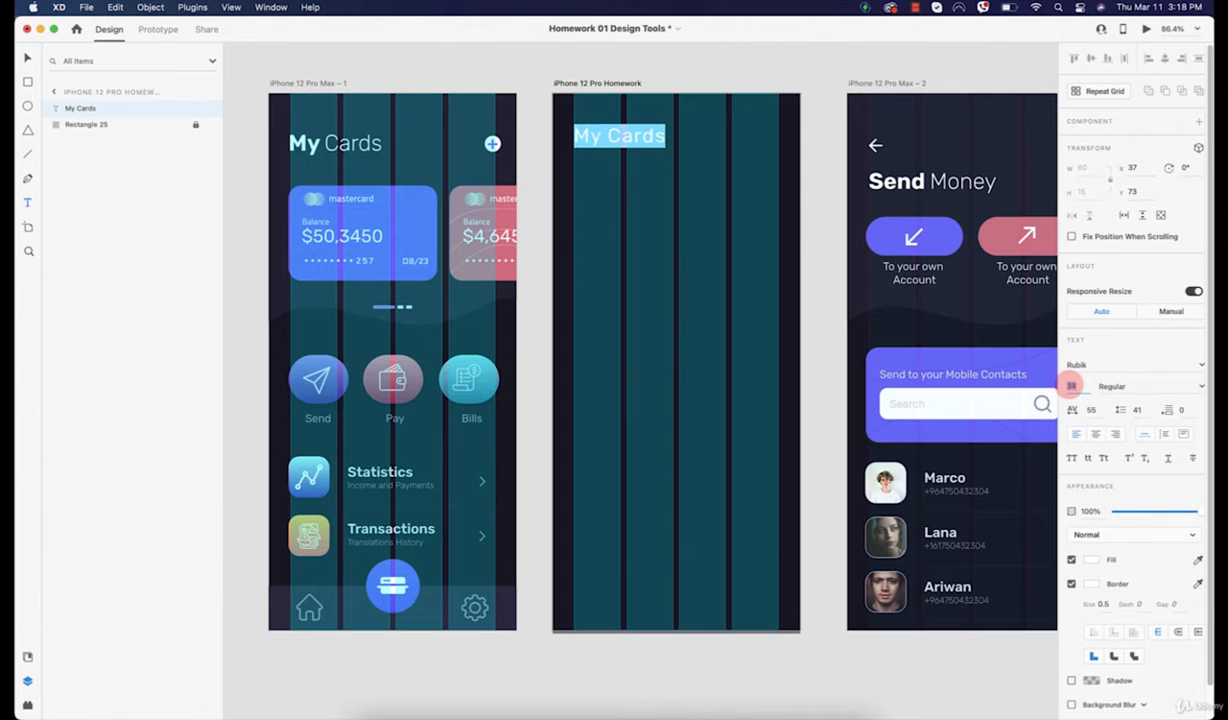
key(Down)
key(Down)
key(Down)
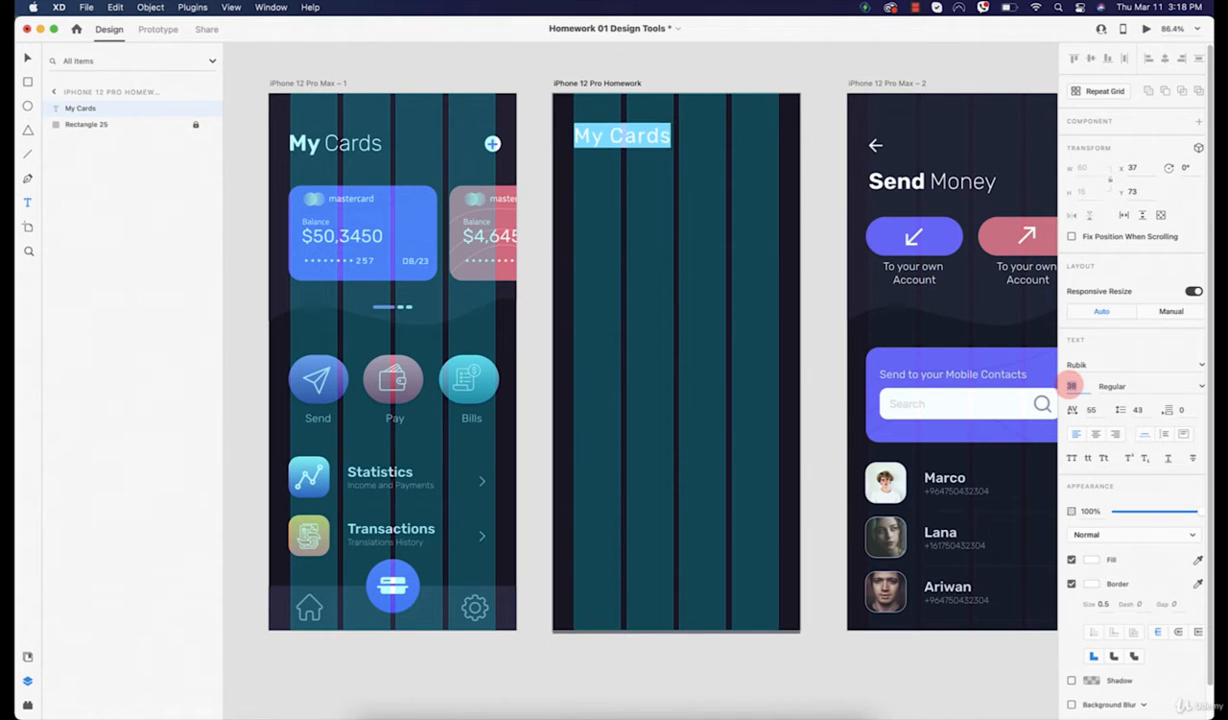
click(1071, 386)
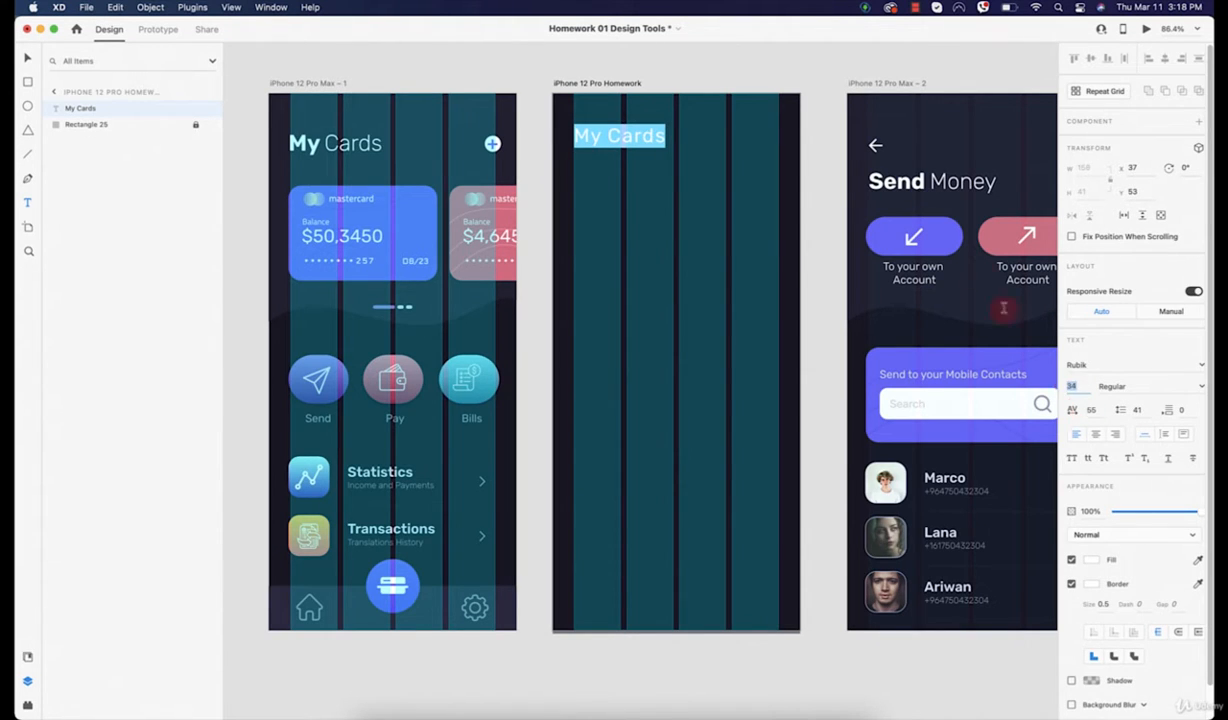
Set only the word "My" in the heading to the Bold weight
double_click(585, 138)
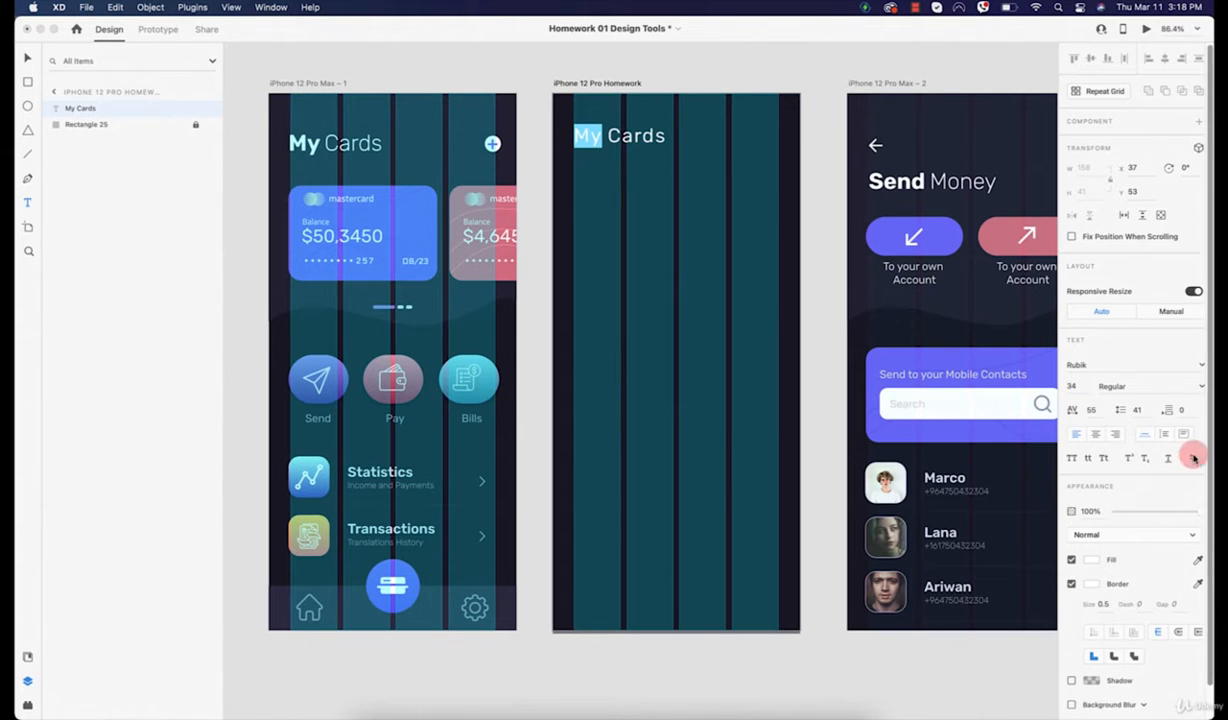
click(1196, 392)
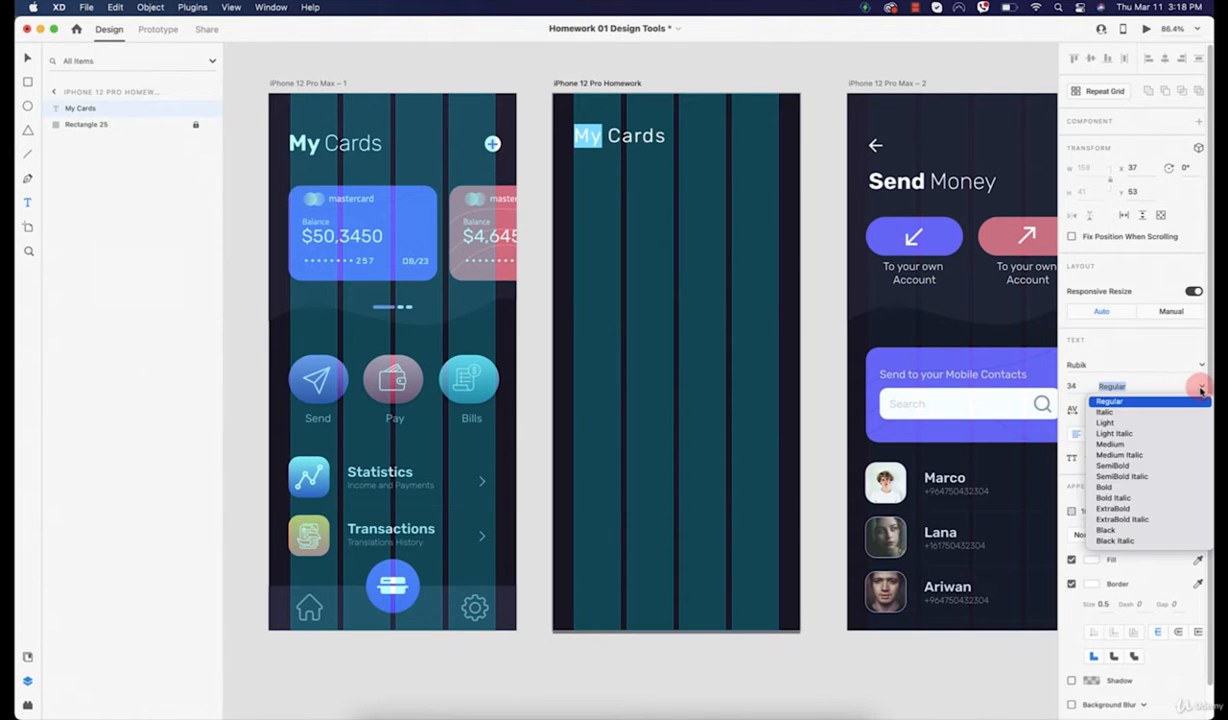
click(1122, 487)
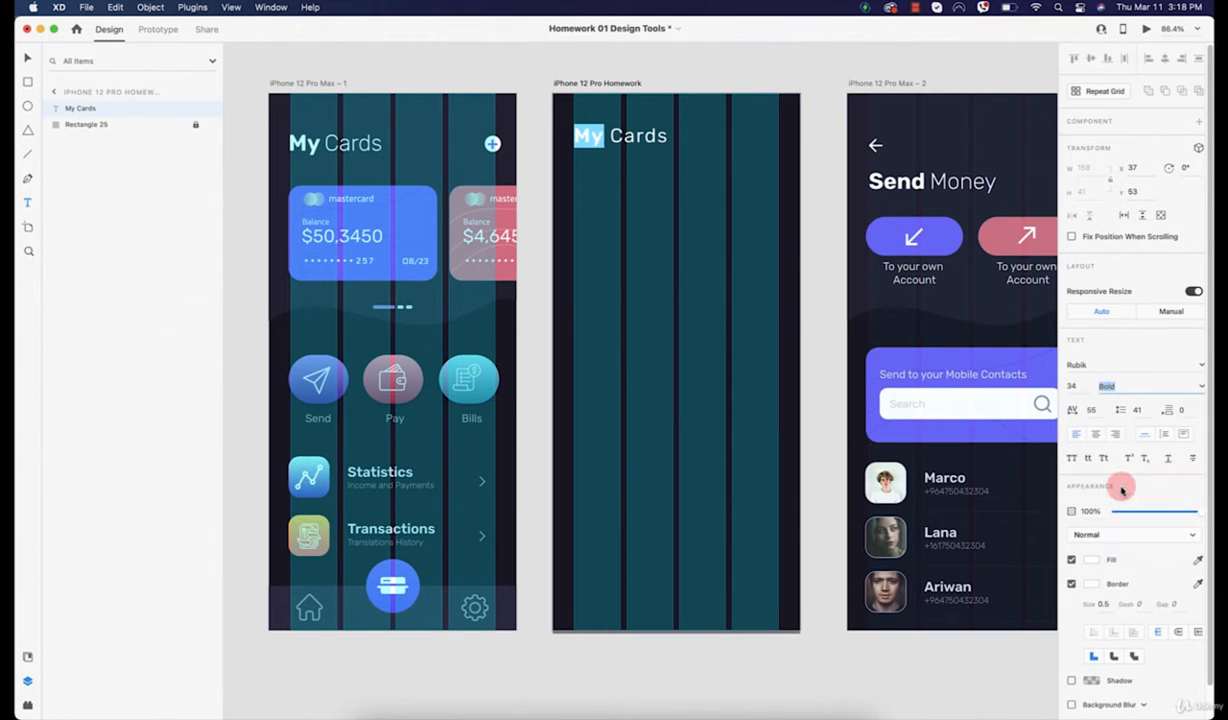
Try the Black weight on the word "My" and return it to Bold
click(1203, 386)
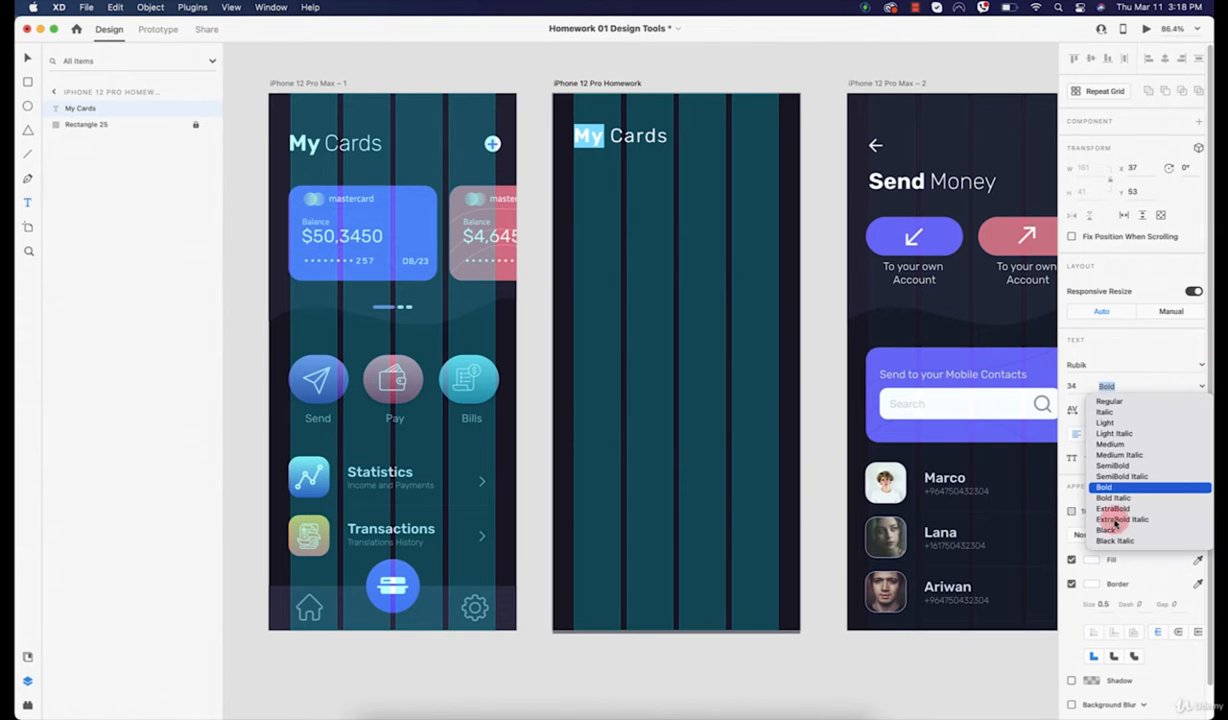
click(1118, 530)
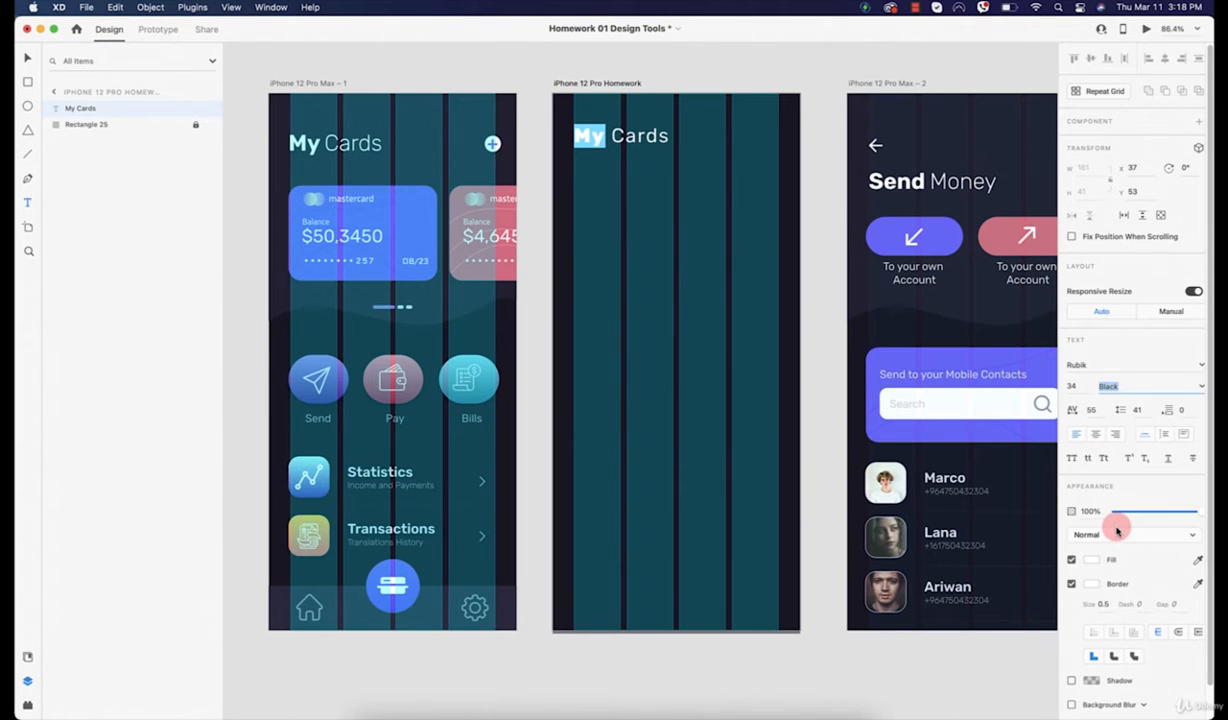
click(1201, 386)
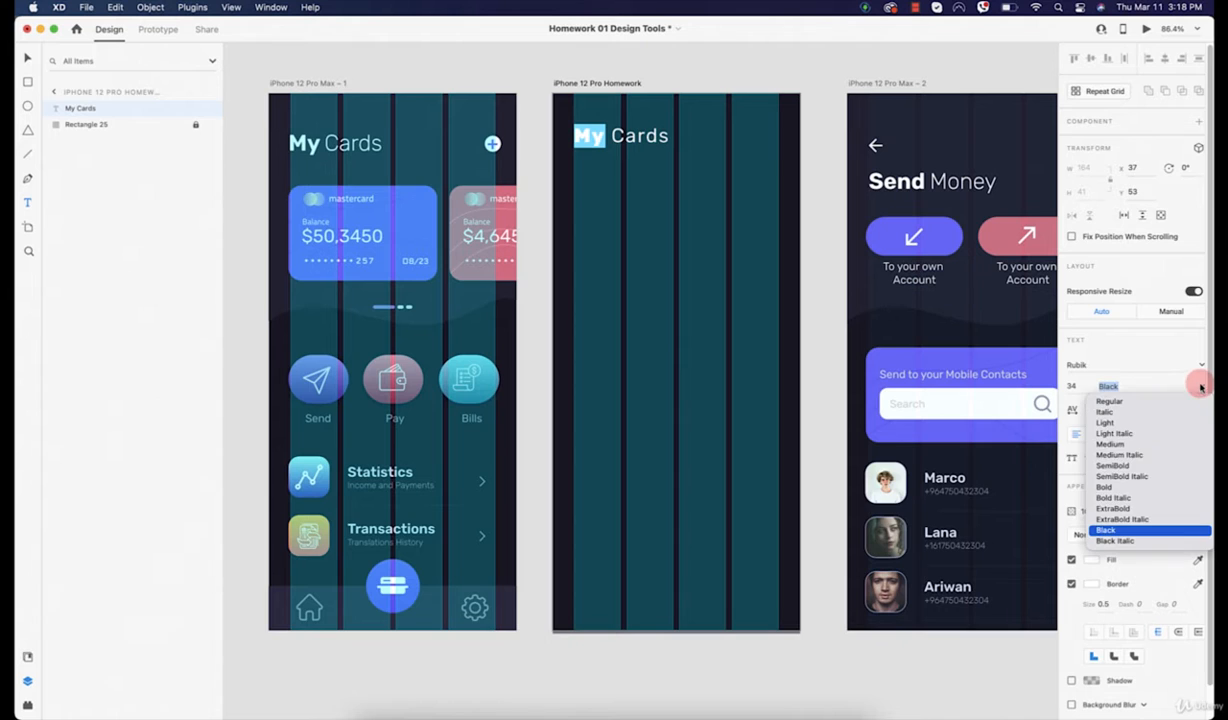
click(1112, 488)
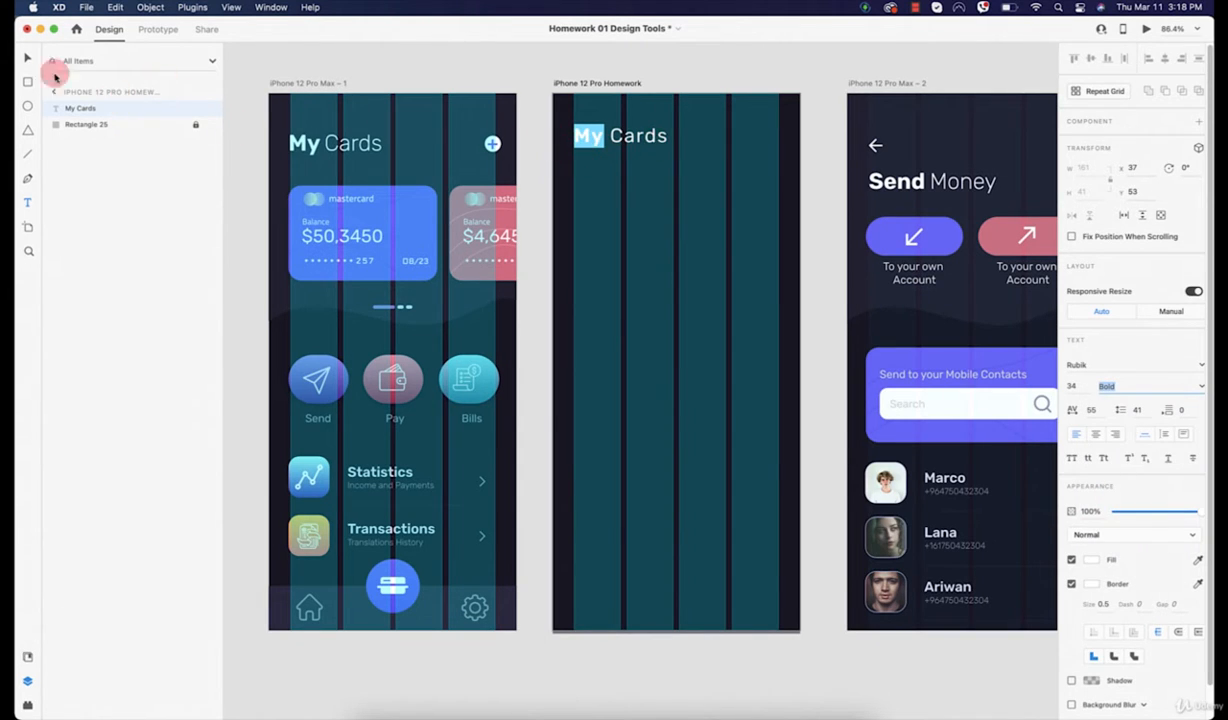
Enlarge the My Cards heading to size 36 and move it down to X 37, Y 68.5
click(28, 57)
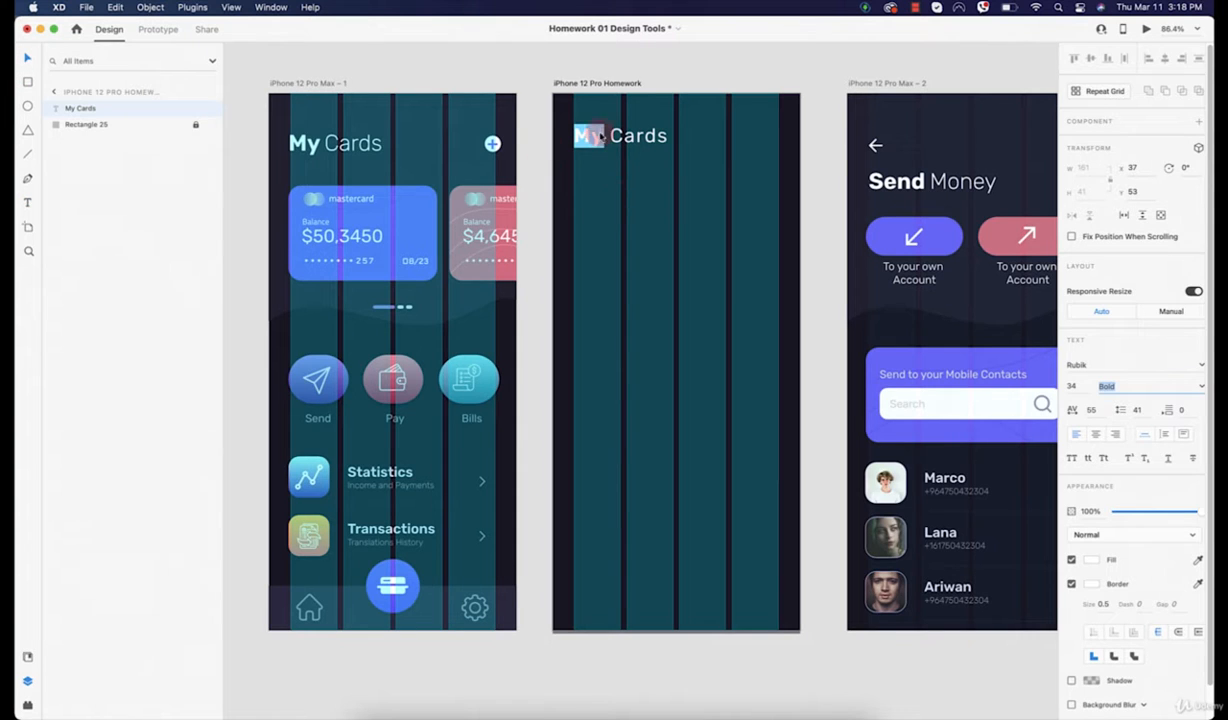
click(662, 140)
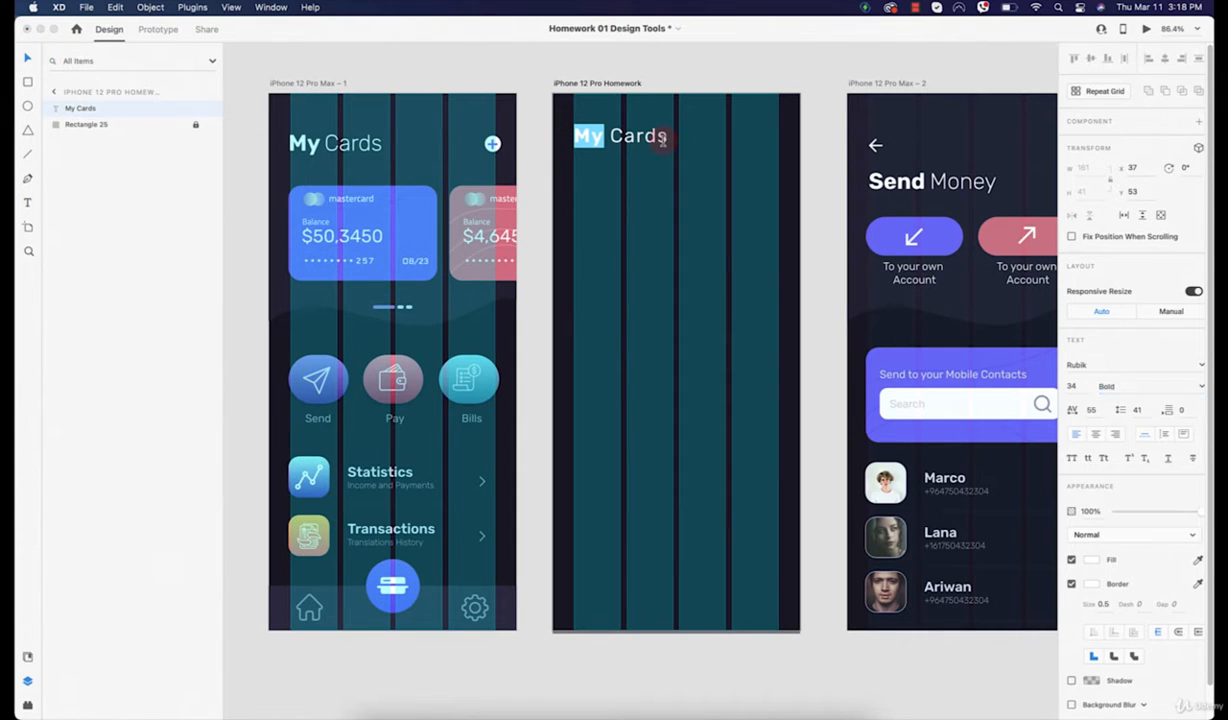
click(29, 55)
click(575, 142)
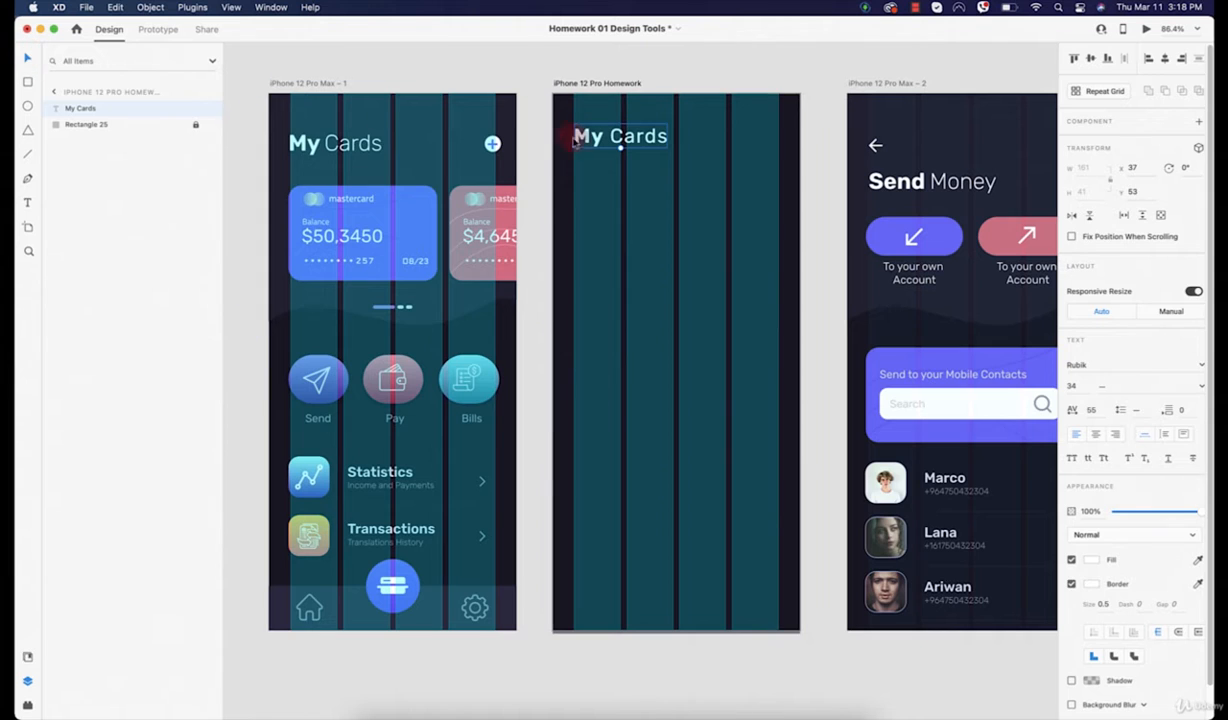
drag(620, 147, 588, 147)
click(728, 160)
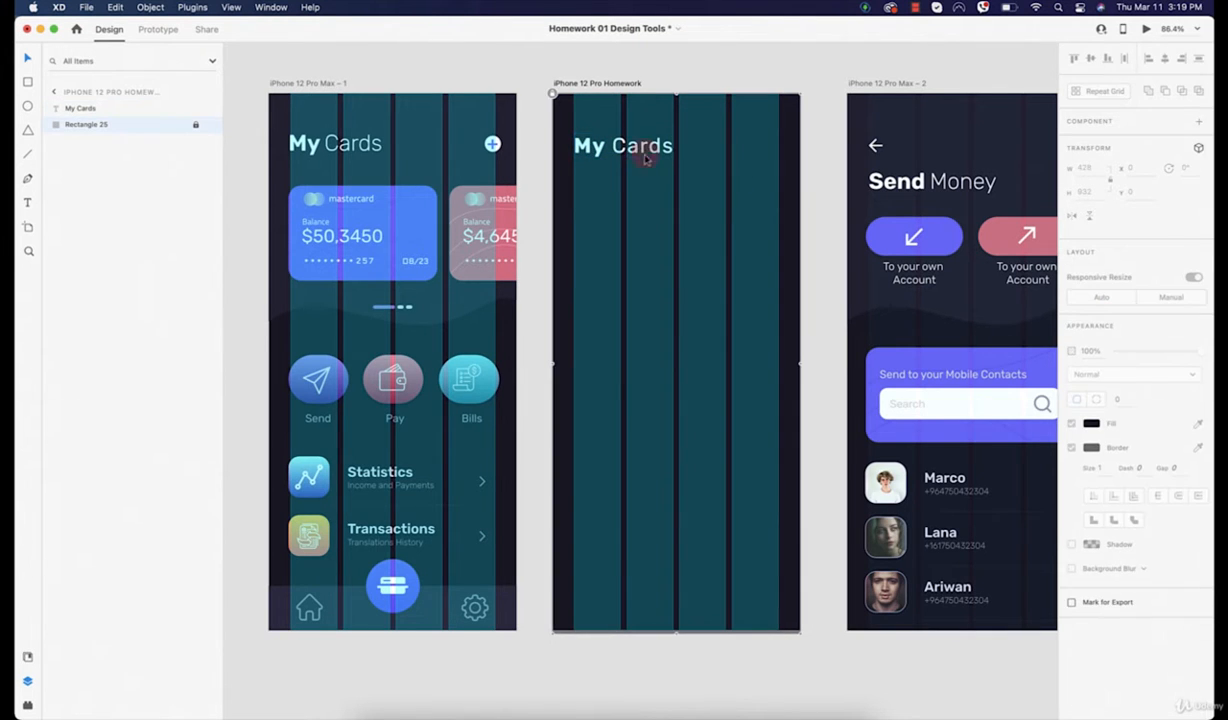
Duplicate the My Cards heading across to X 293 on the same line and replace the copy's text with "+"
scroll(730, 155, right, 2)
drag(730, 155, 705, 167)
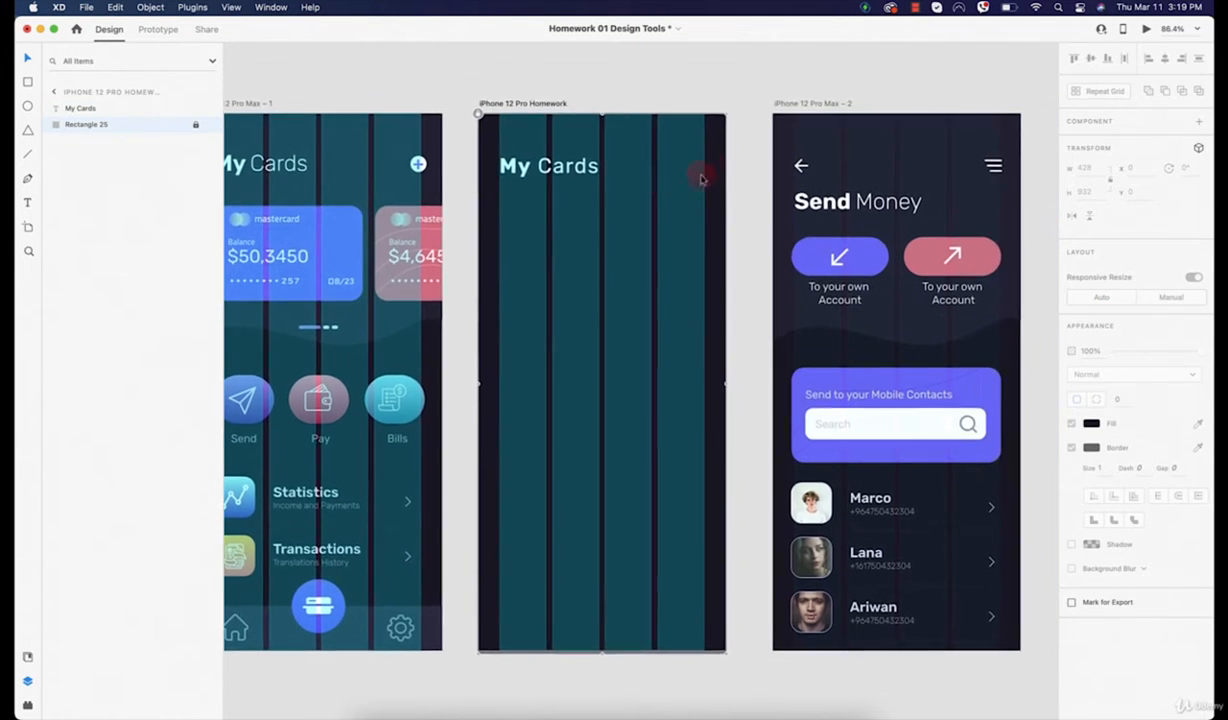
scroll(522, 166, up, 5)
click(545, 169)
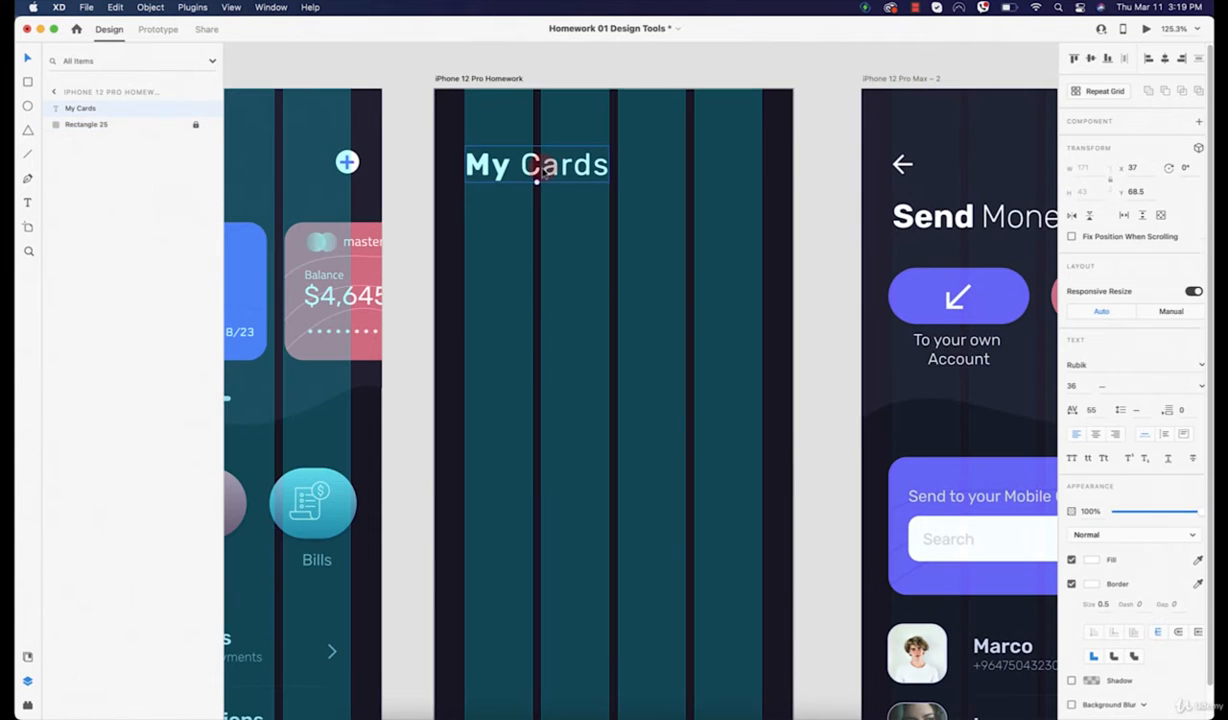
key(alt)
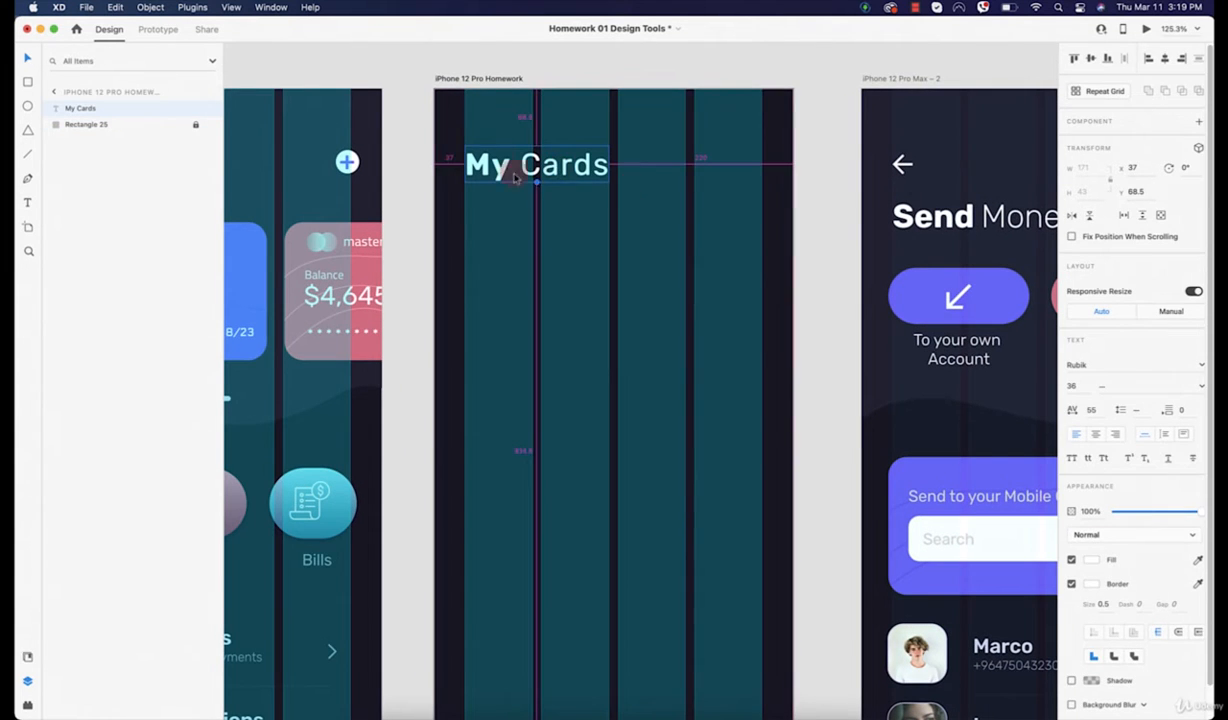
drag(549, 170, 762, 165)
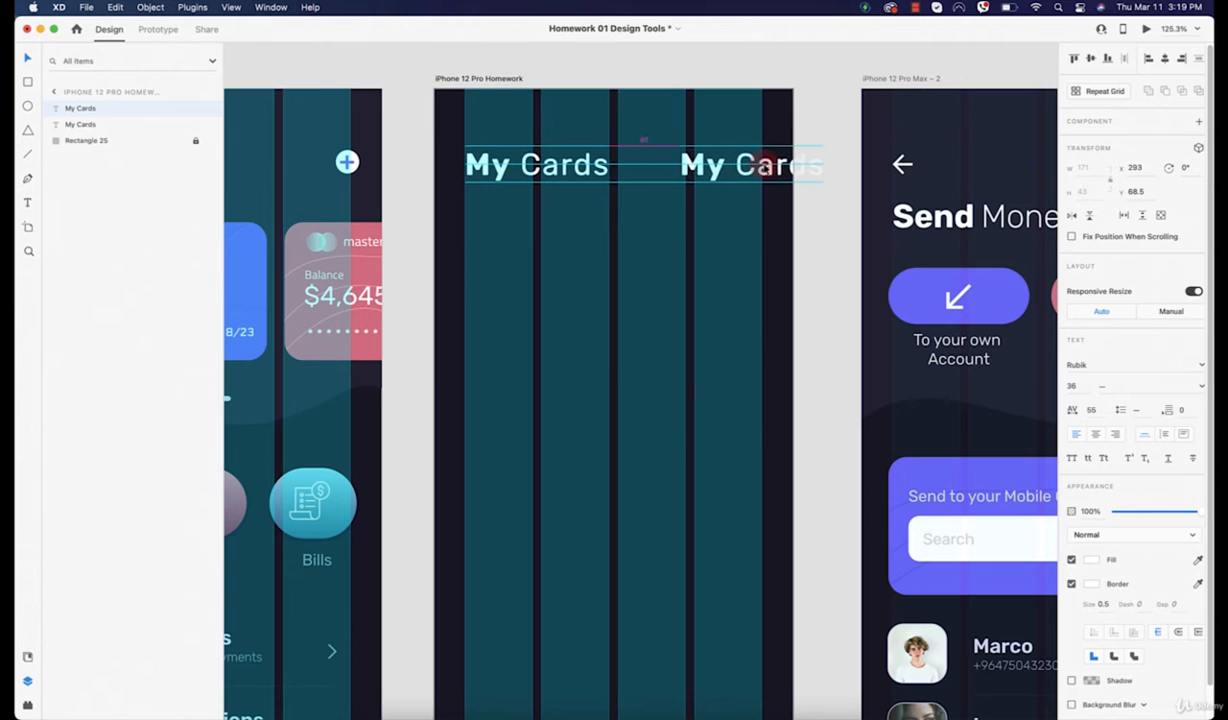
double_click(762, 165)
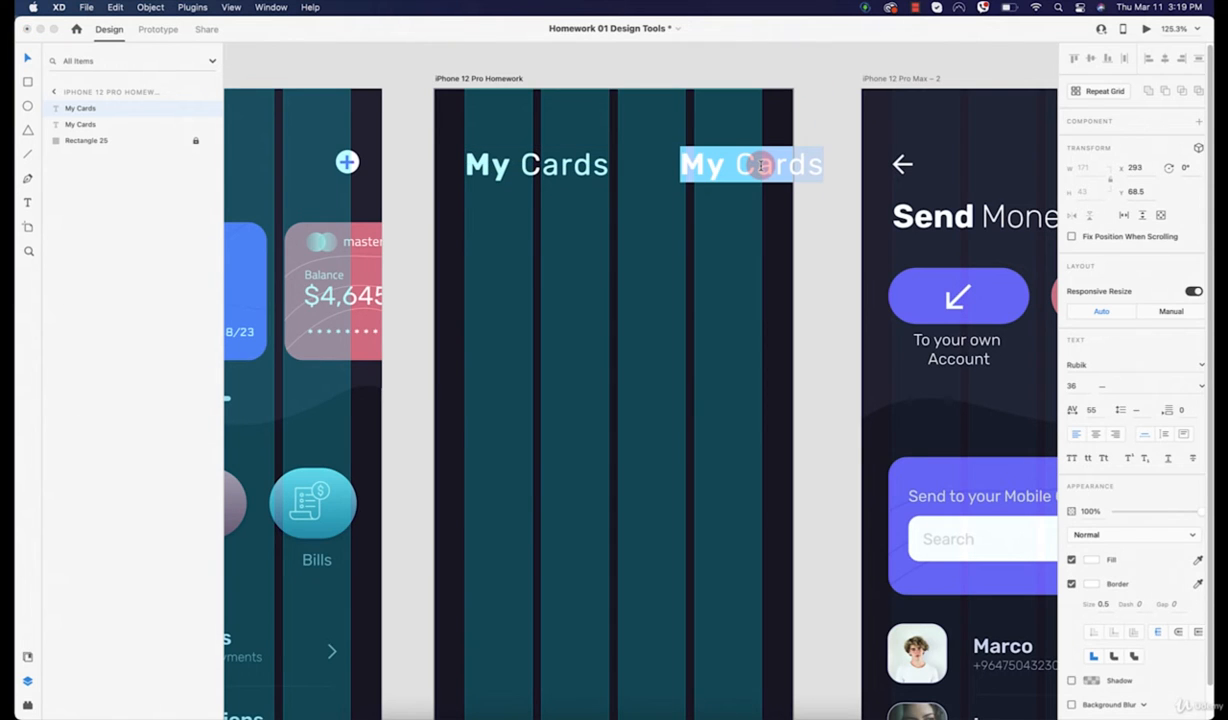
key(BackSpace)
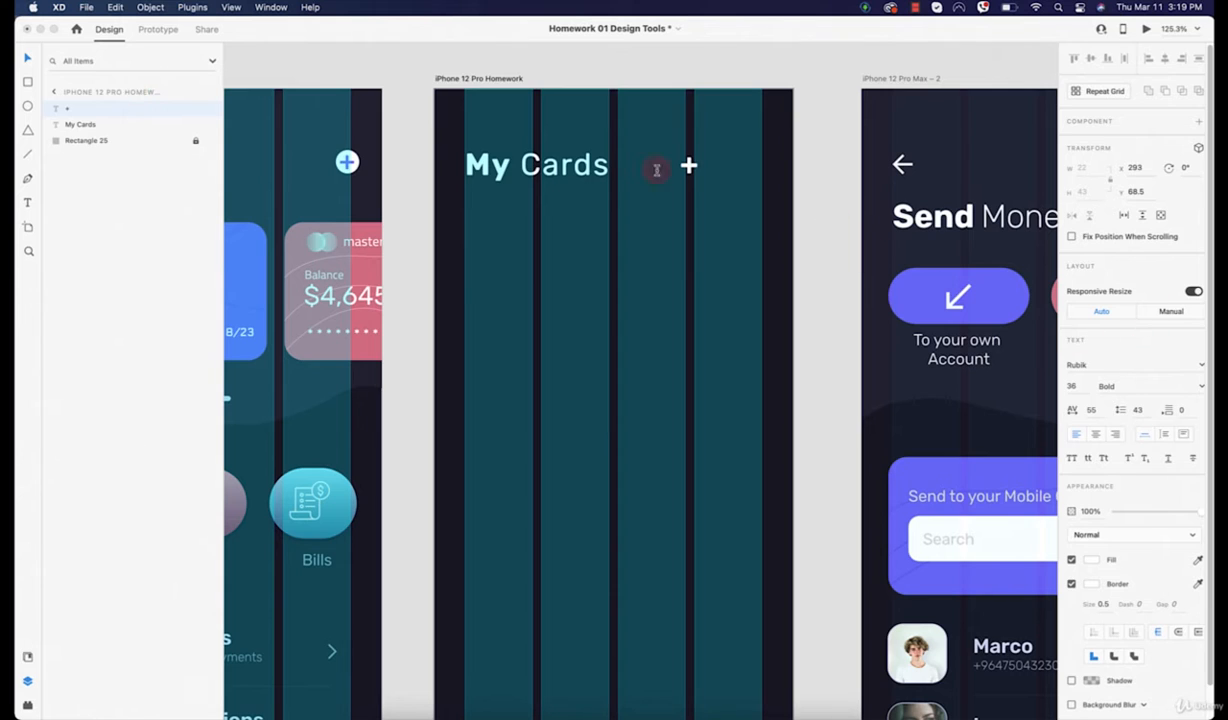
Set the plus sign's font weight to Medium
click(1203, 386)
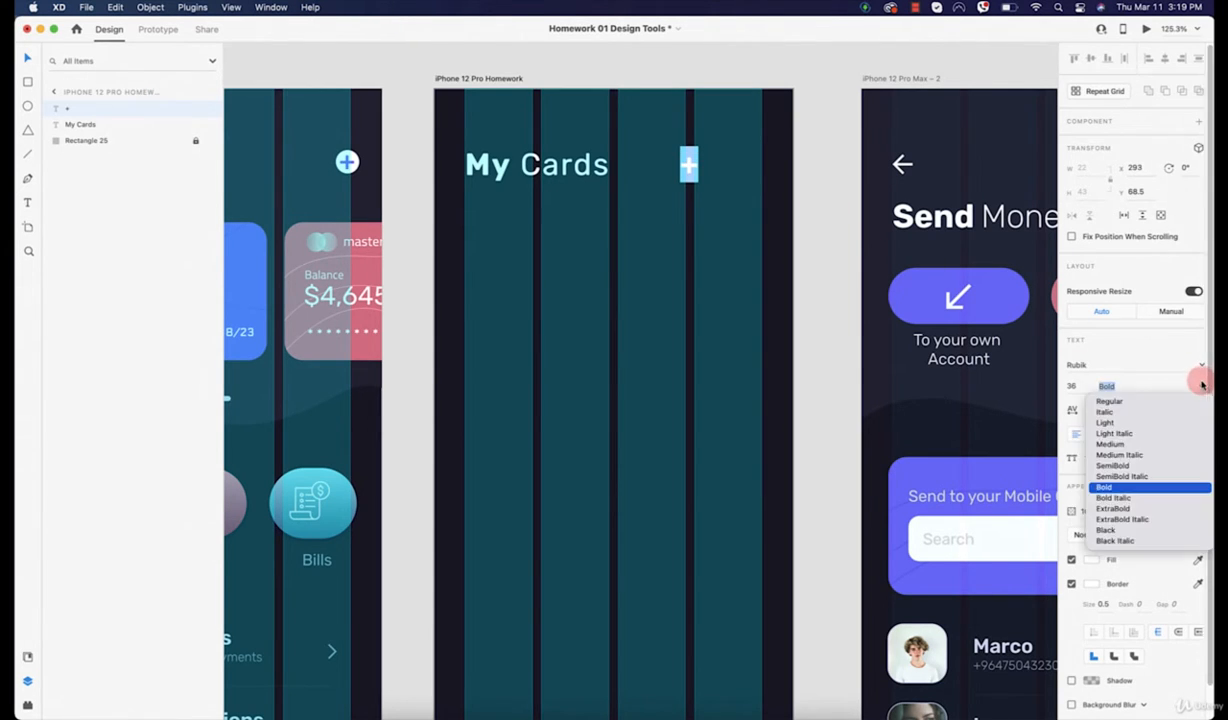
click(1115, 444)
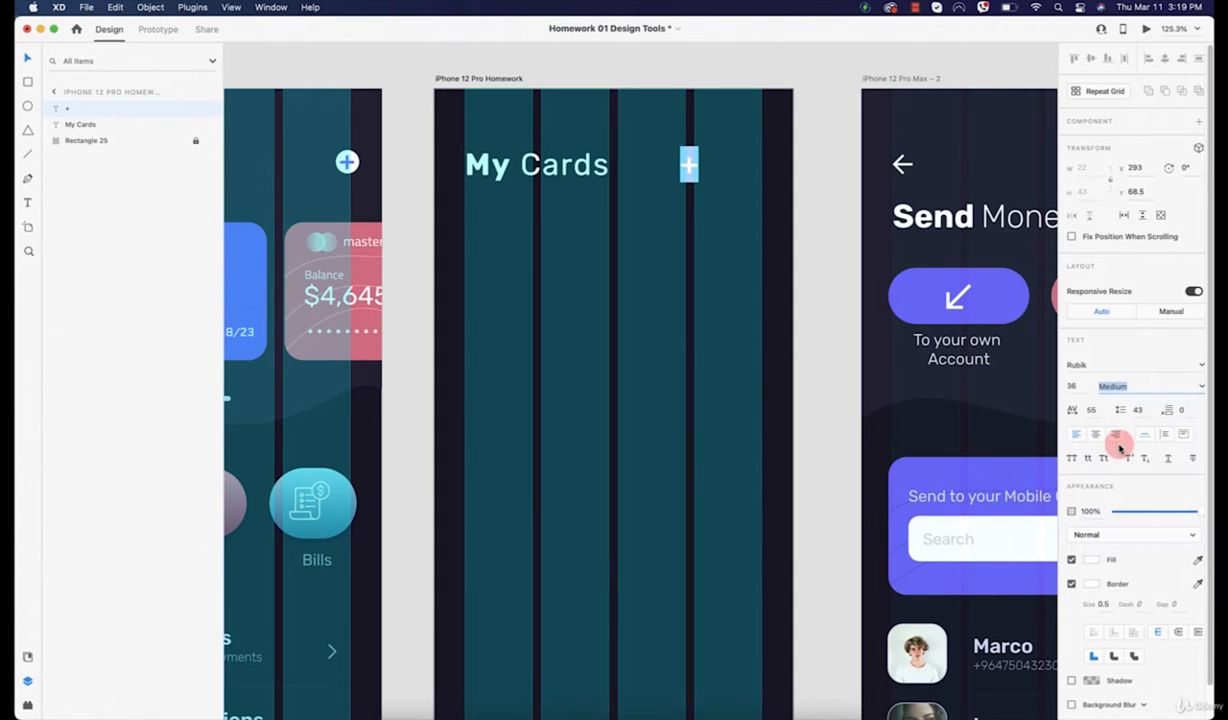
click(31, 61)
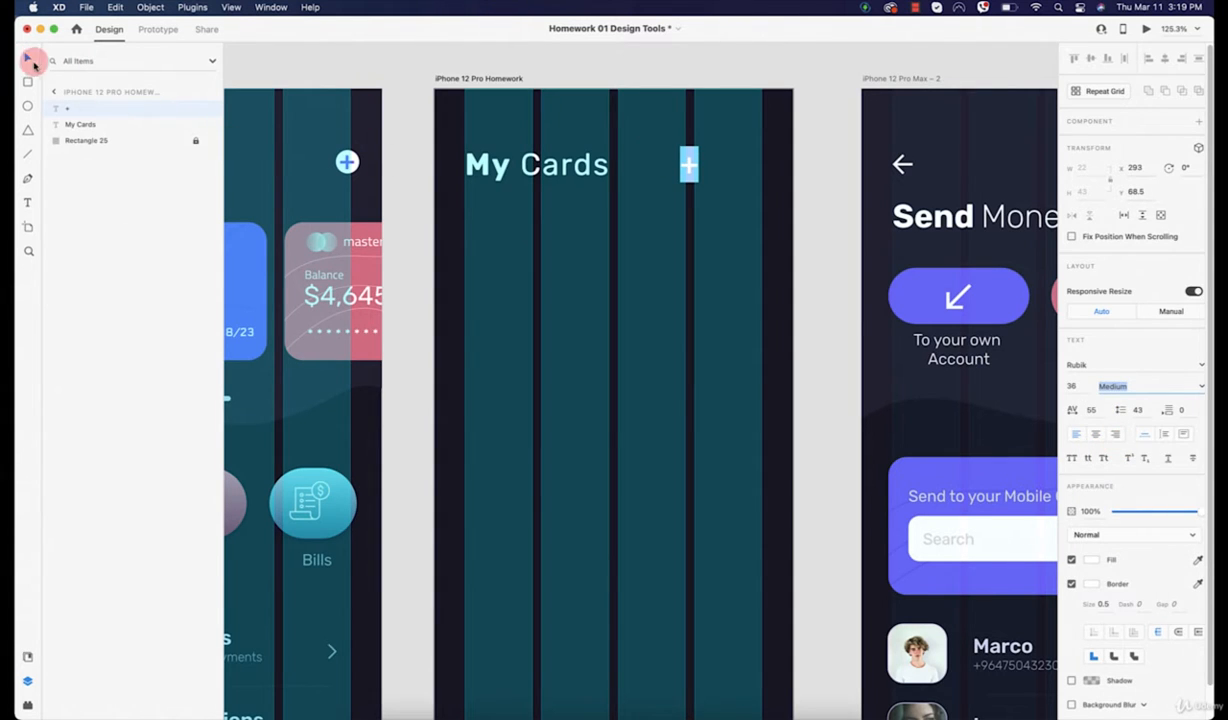
Fill the plus sign with the purple-blue sampled from the reference mastercard card and remove its border
click(1093, 562)
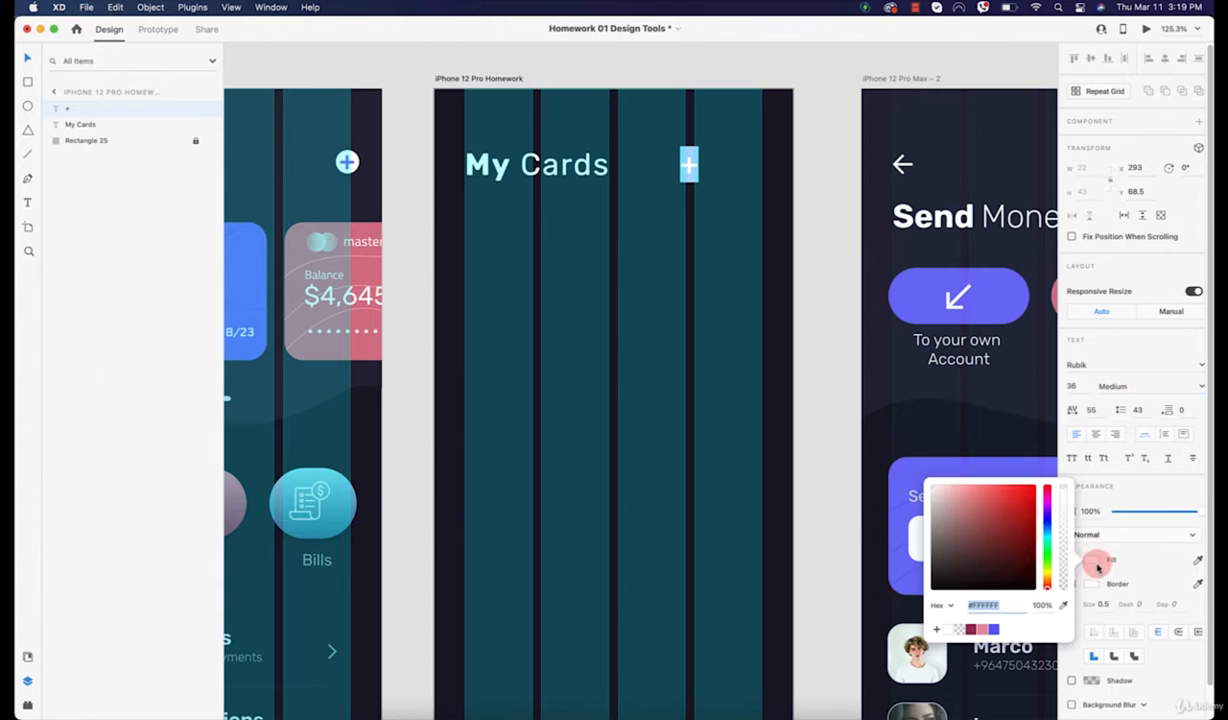
click(1063, 605)
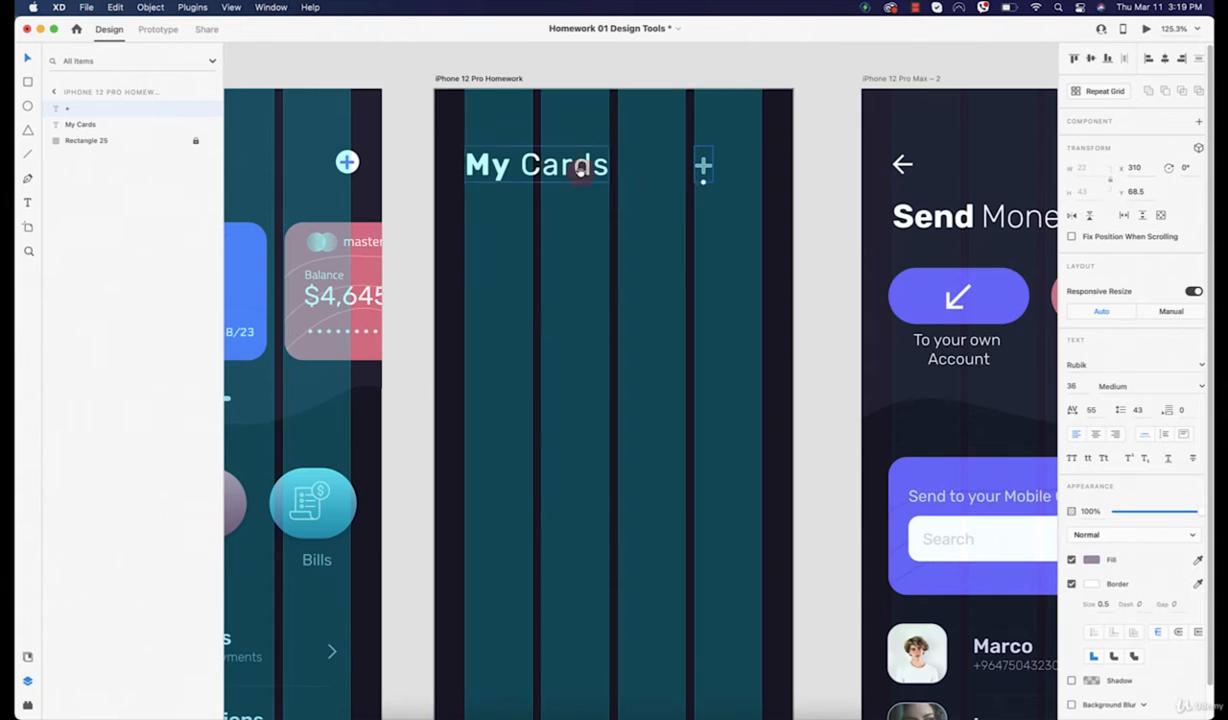
drag(580, 171, 811, 148)
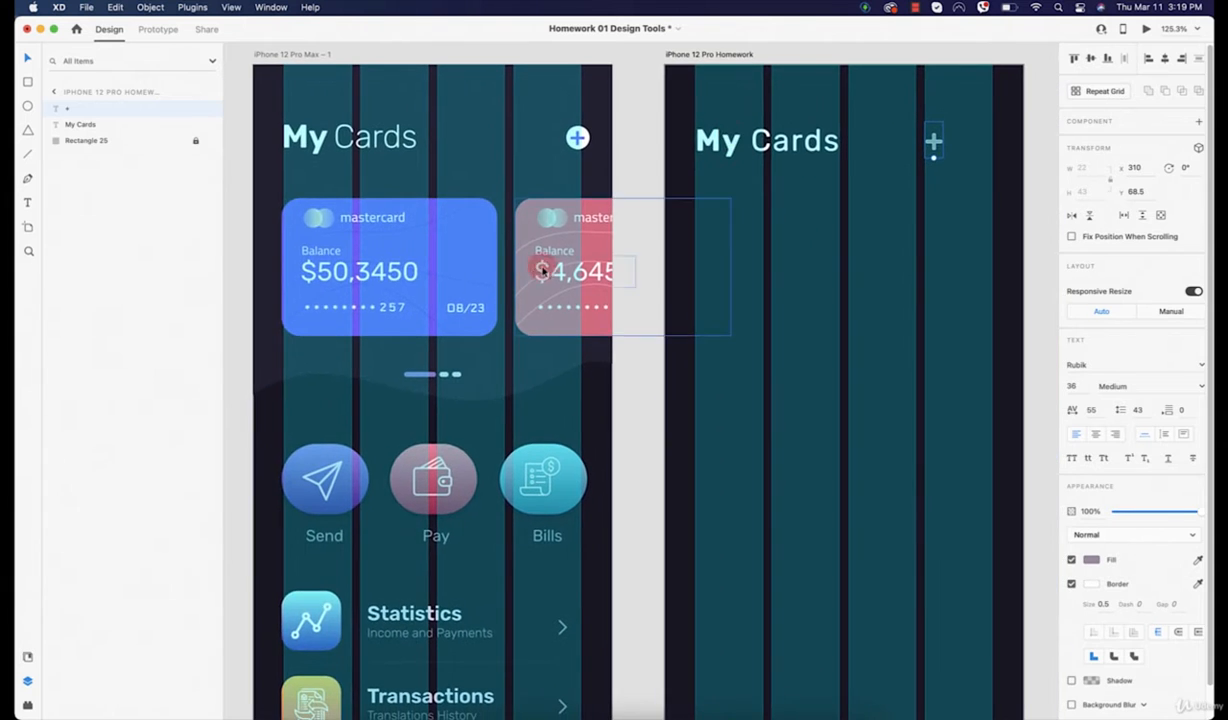
scroll(538, 268, down, 5)
scroll(408, 273, up, 1)
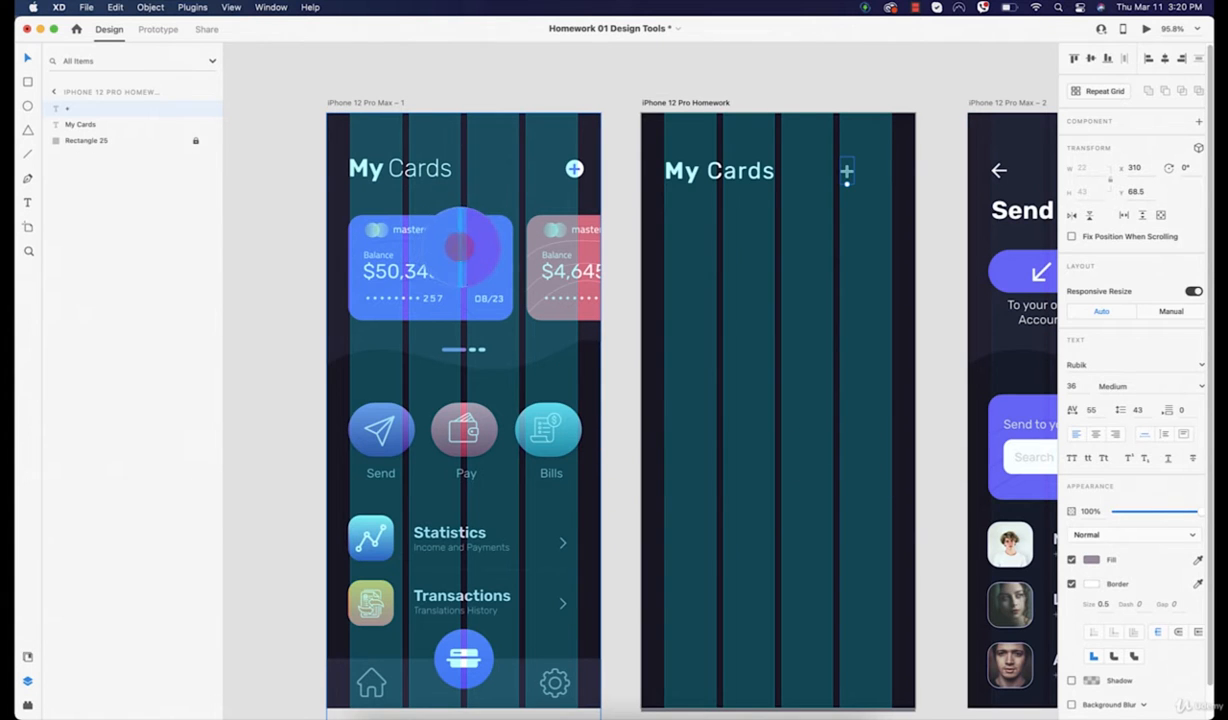
click(460, 250)
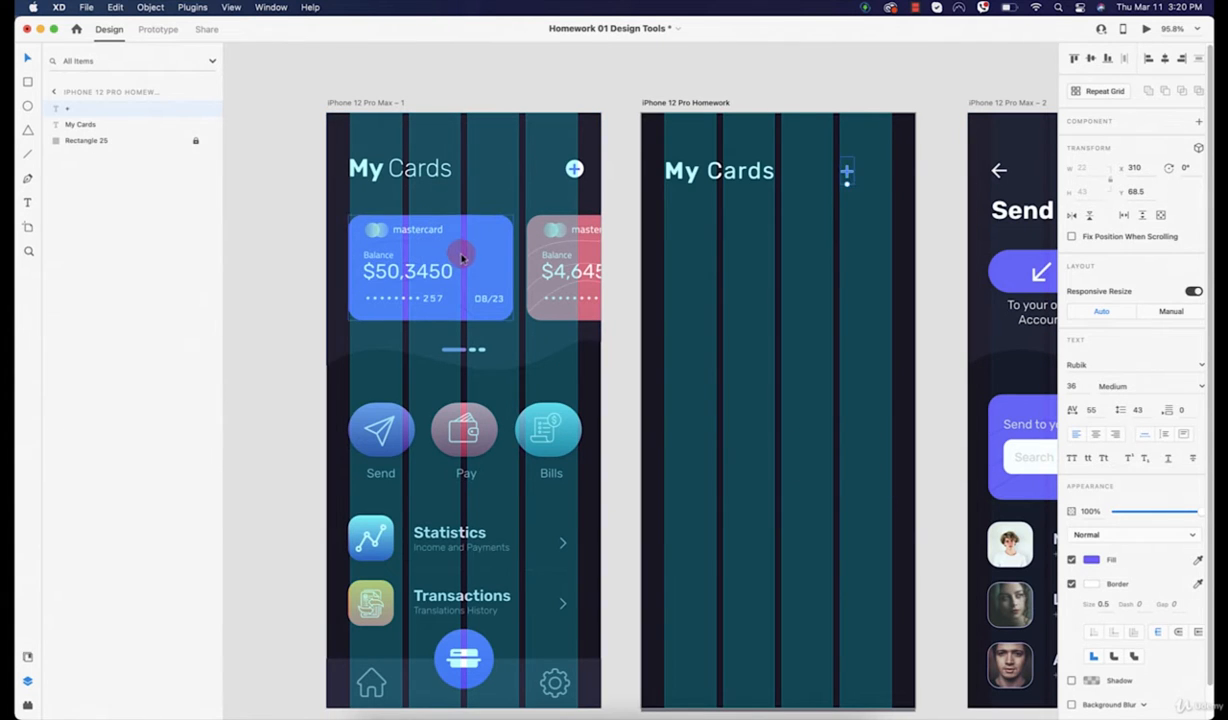
scroll(912, 186, up, 5)
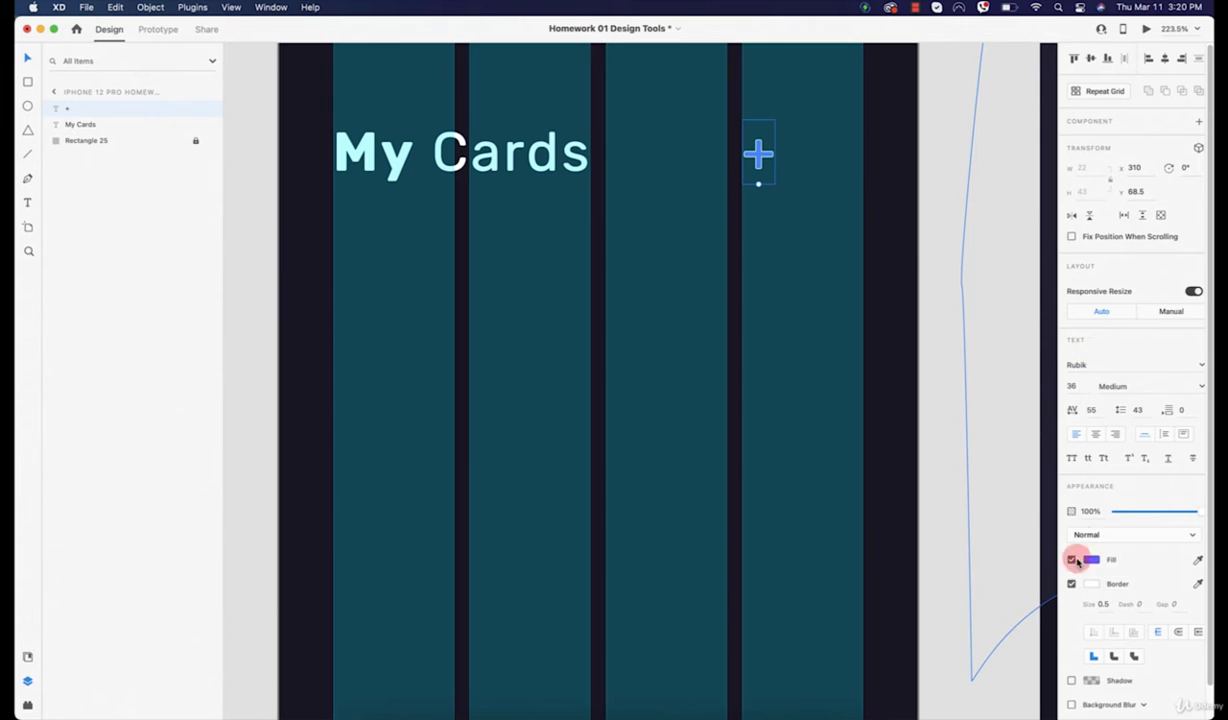
click(1071, 584)
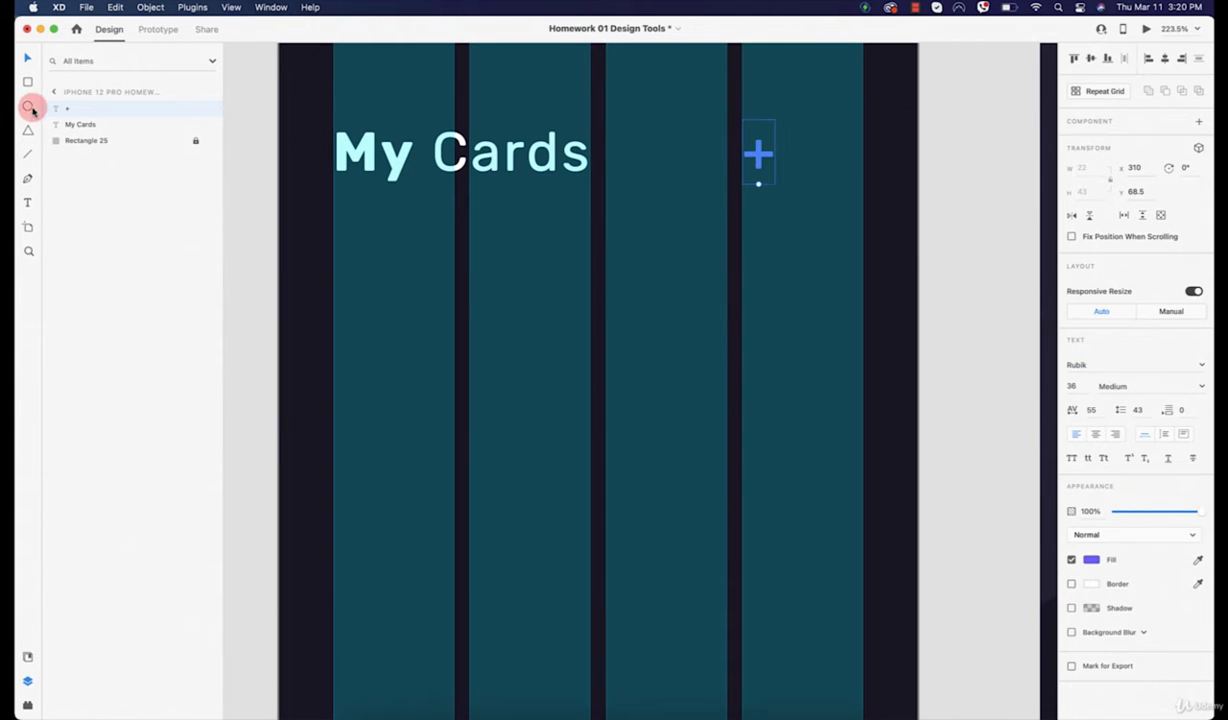
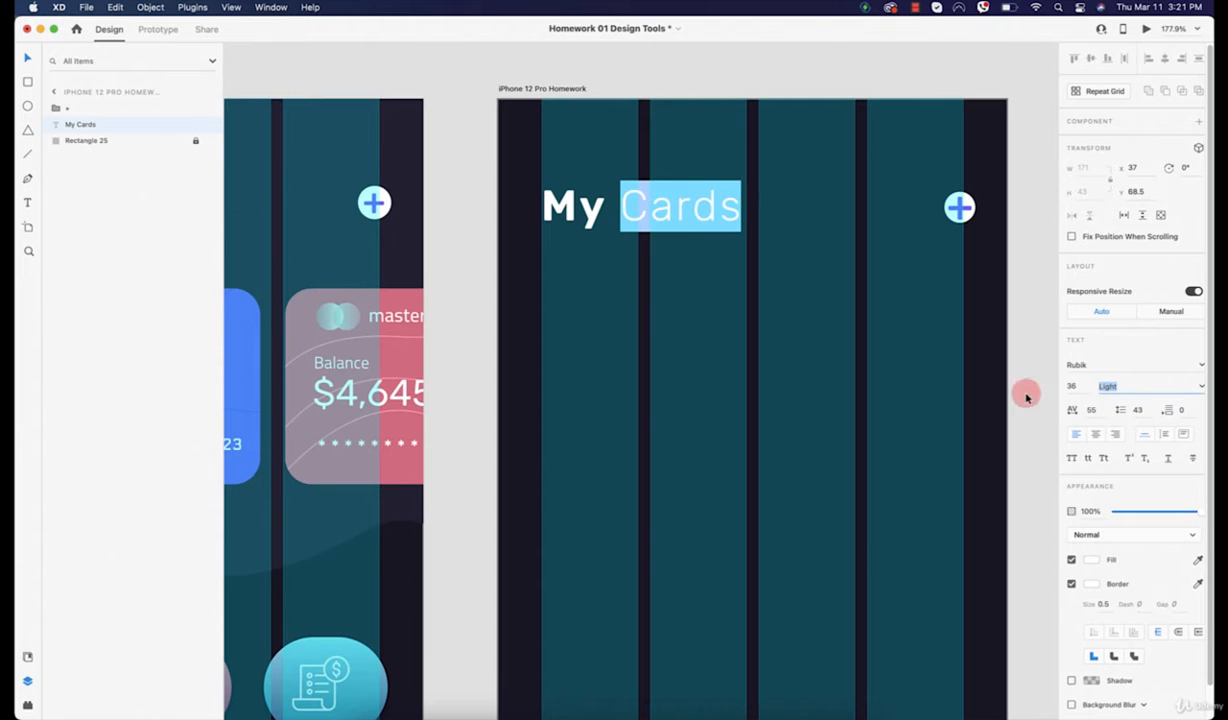
Finish editing the heading and draw a card rectangle about 254 by 159 below it at X 37, Y 174
click(655, 208)
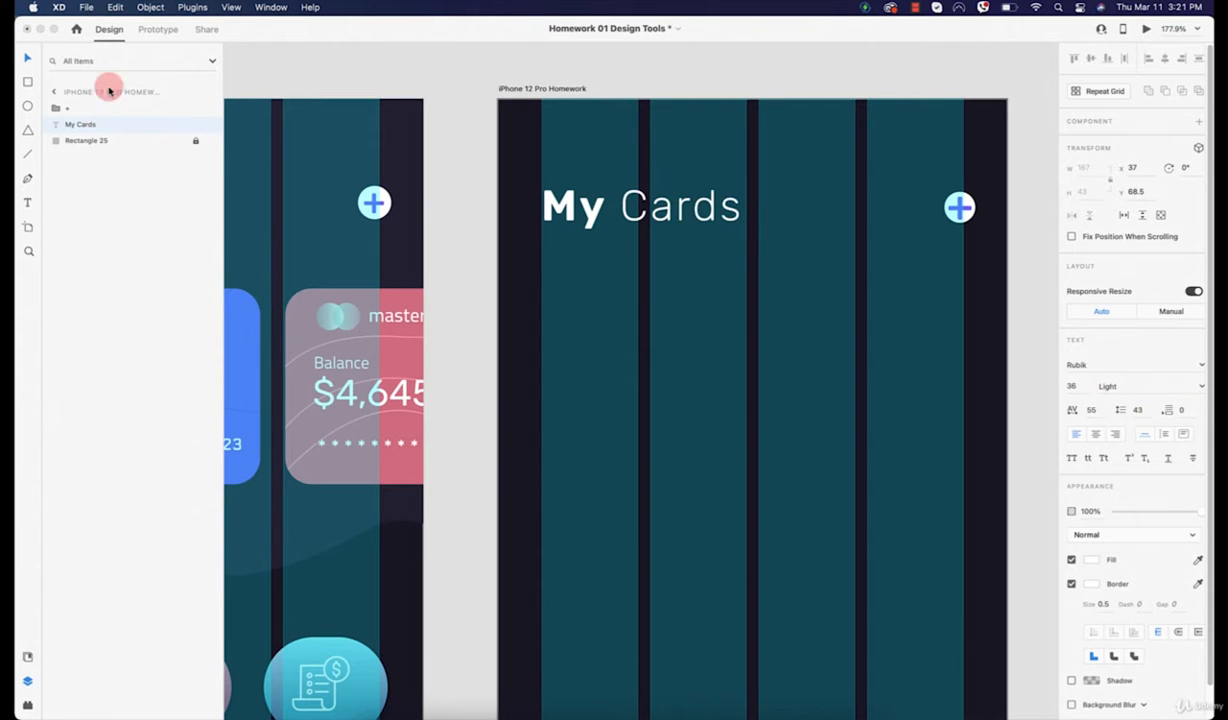
click(27, 57)
drag(502, 225, 433, 128)
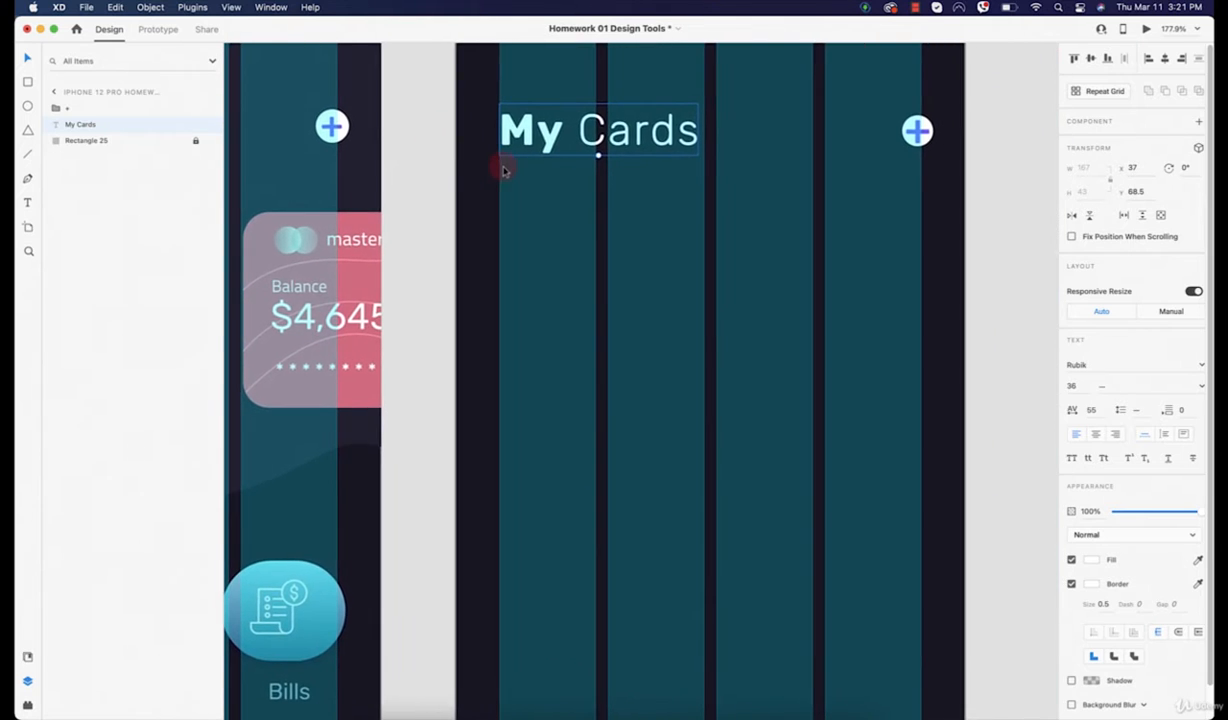
scroll(504, 167, down, 5)
drag(491, 227, 661, 184)
scroll(663, 195, down, 1)
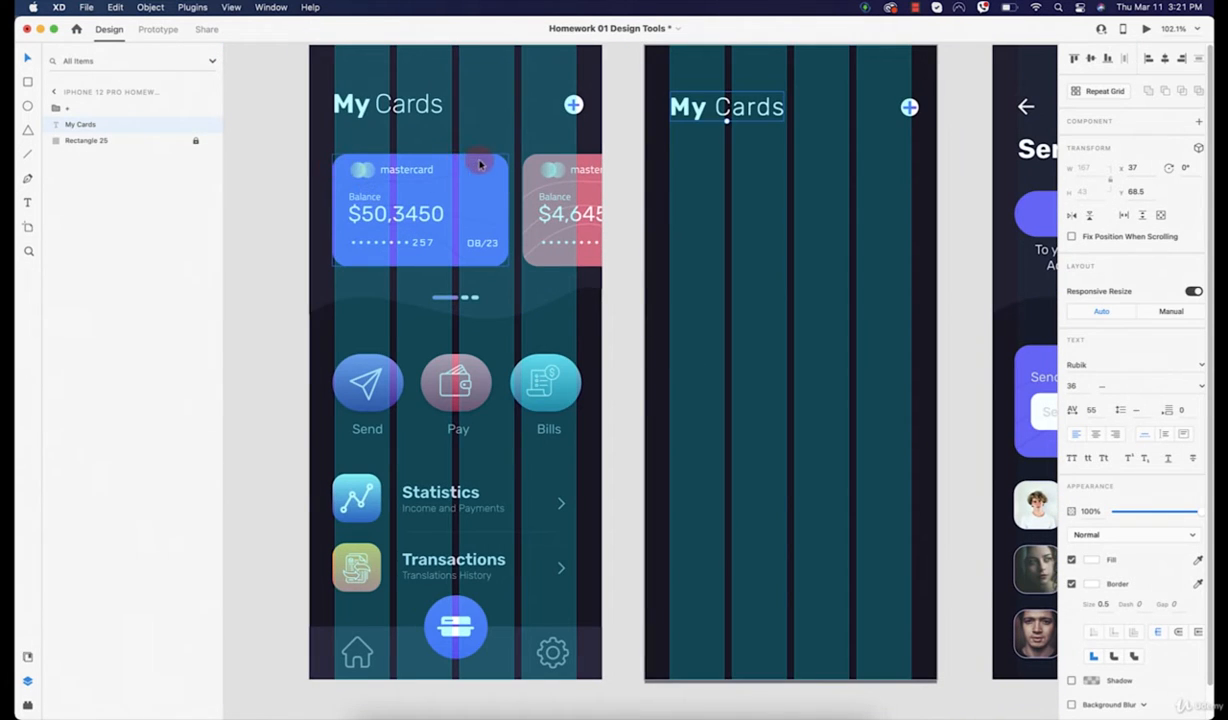
click(27, 84)
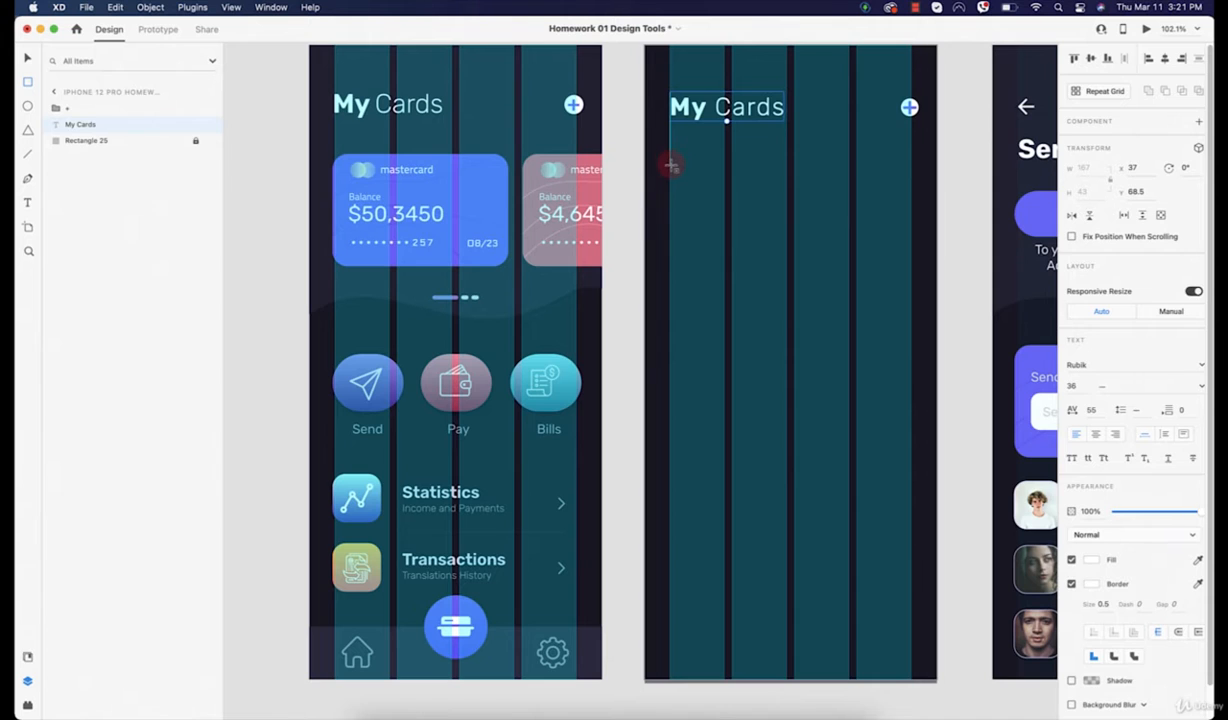
drag(671, 165, 842, 273)
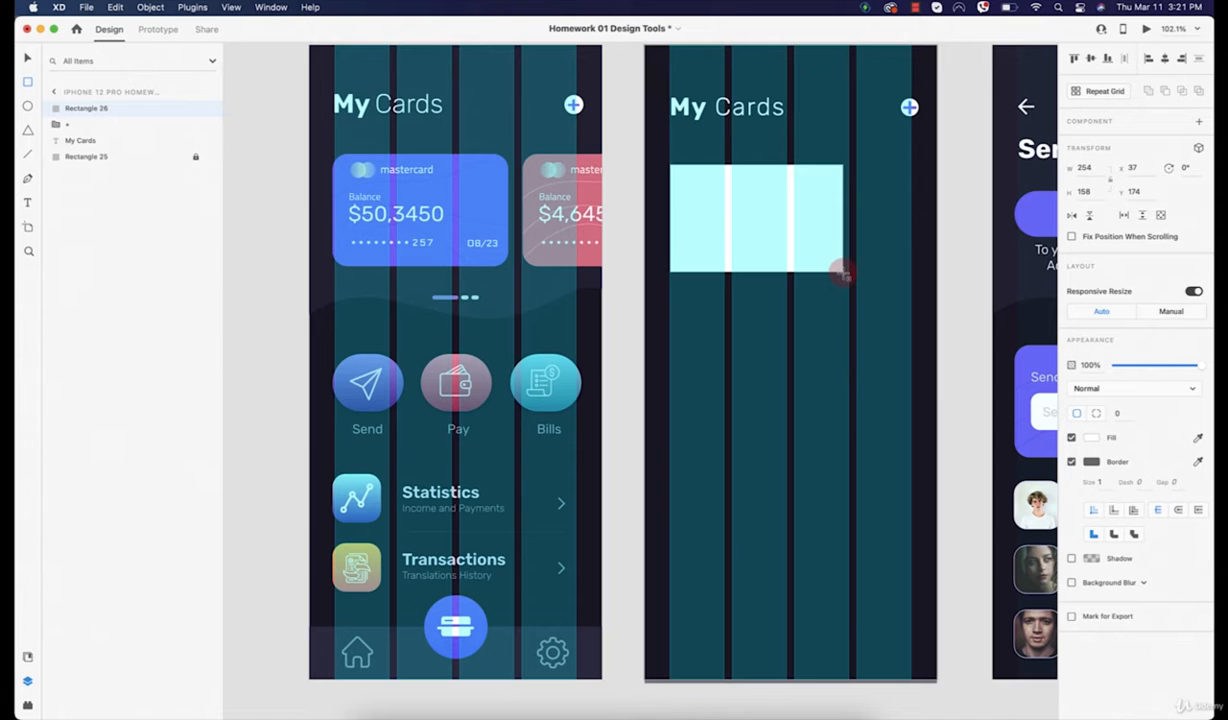
drag(843, 272, 843, 270)
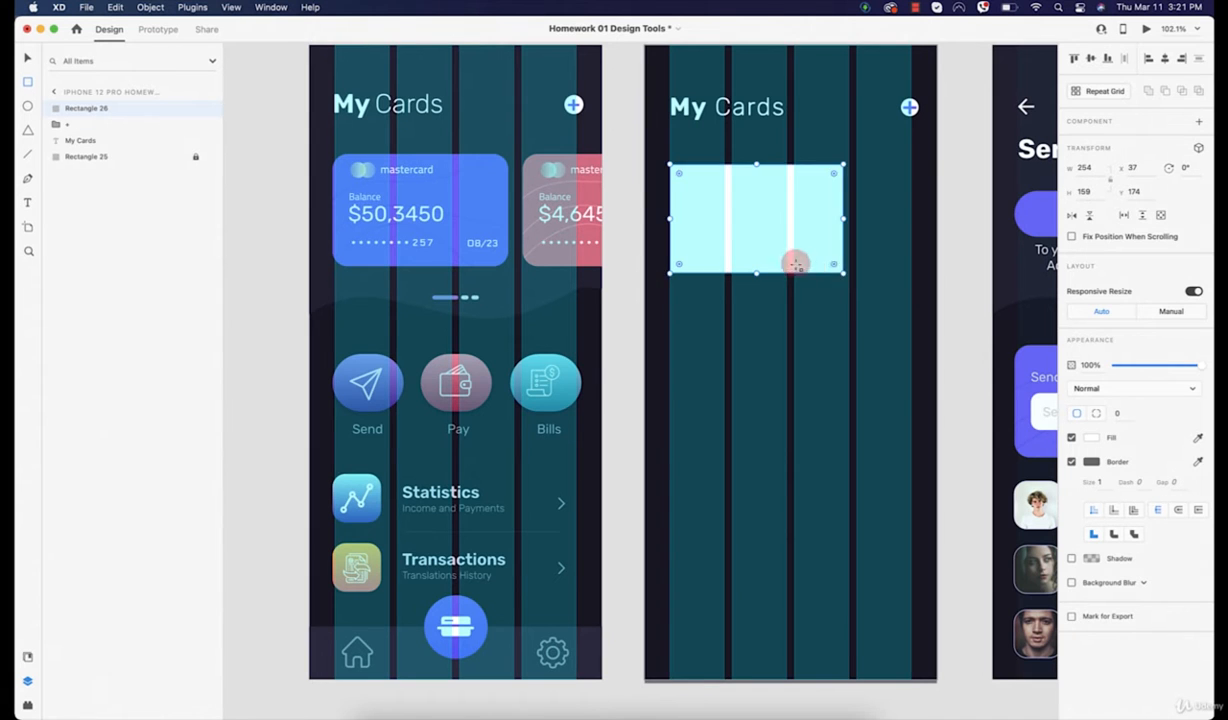
Round the card rectangle's corners to a radius of 20 and move it up to Y 160
scroll(745, 222, up, 5)
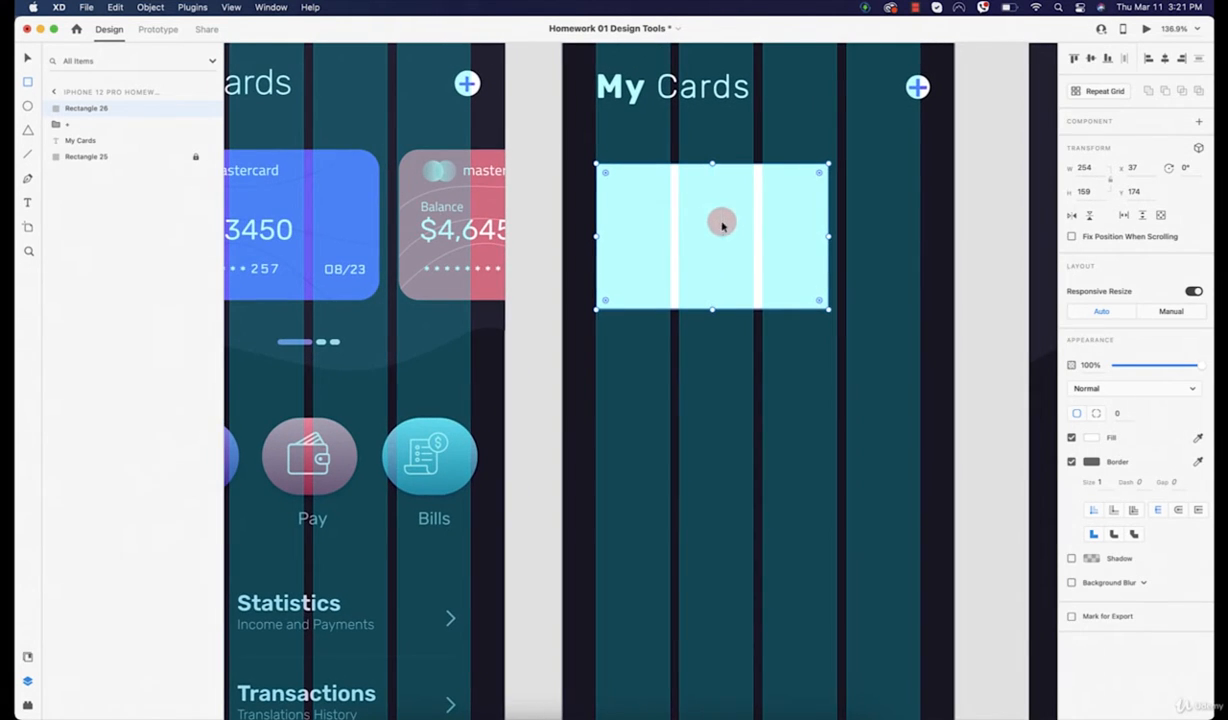
drag(821, 176, 814, 183)
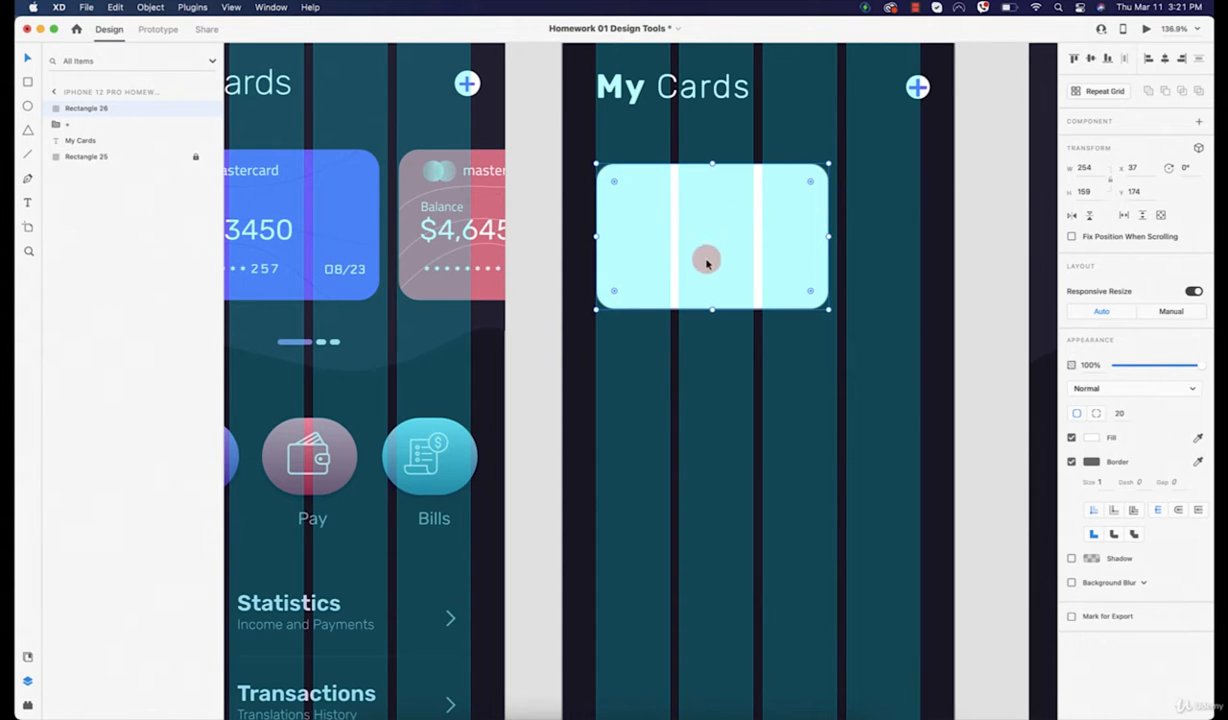
drag(676, 243, 677, 233)
click(696, 364)
Hide the layout grid on the reference and homework My Cards artboards
scroll(677, 364, down, 4)
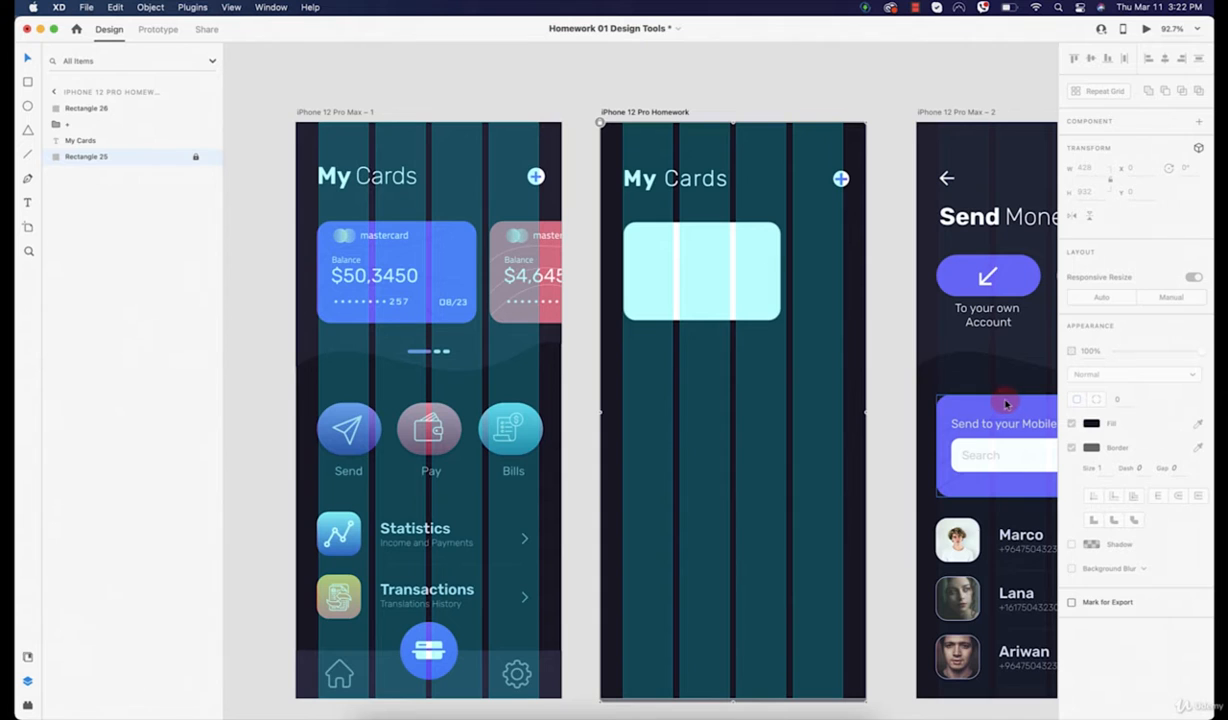
click(733, 242)
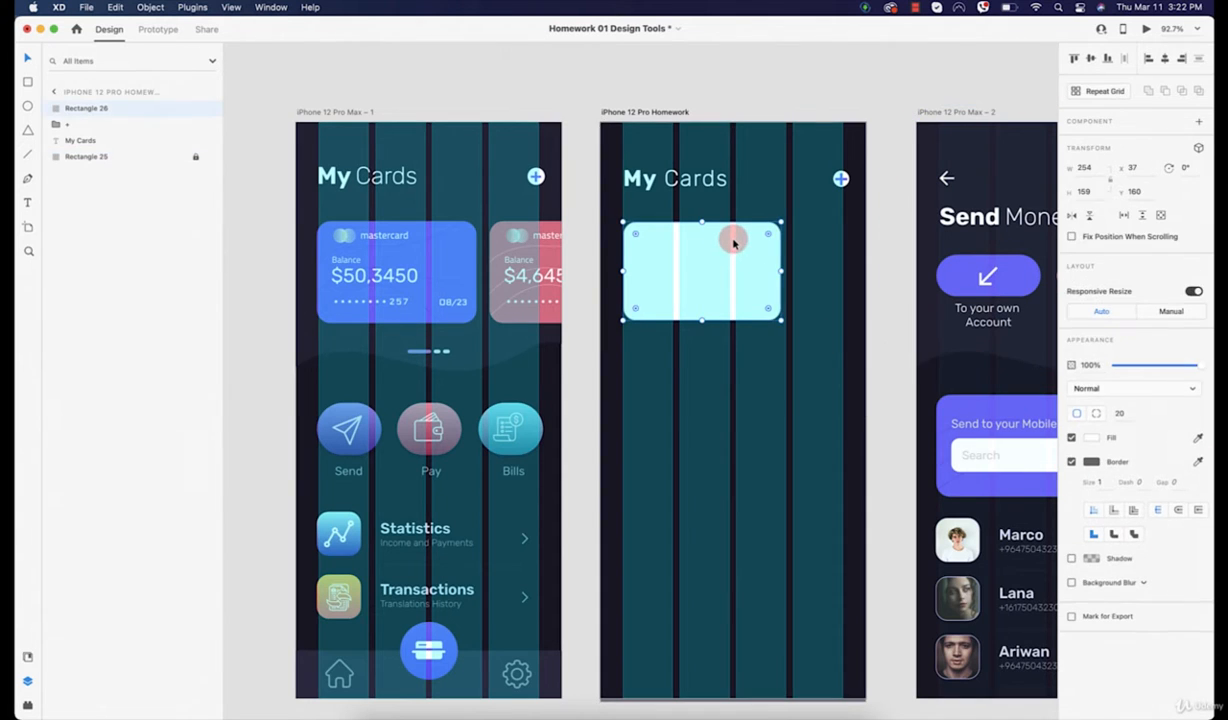
click(666, 111)
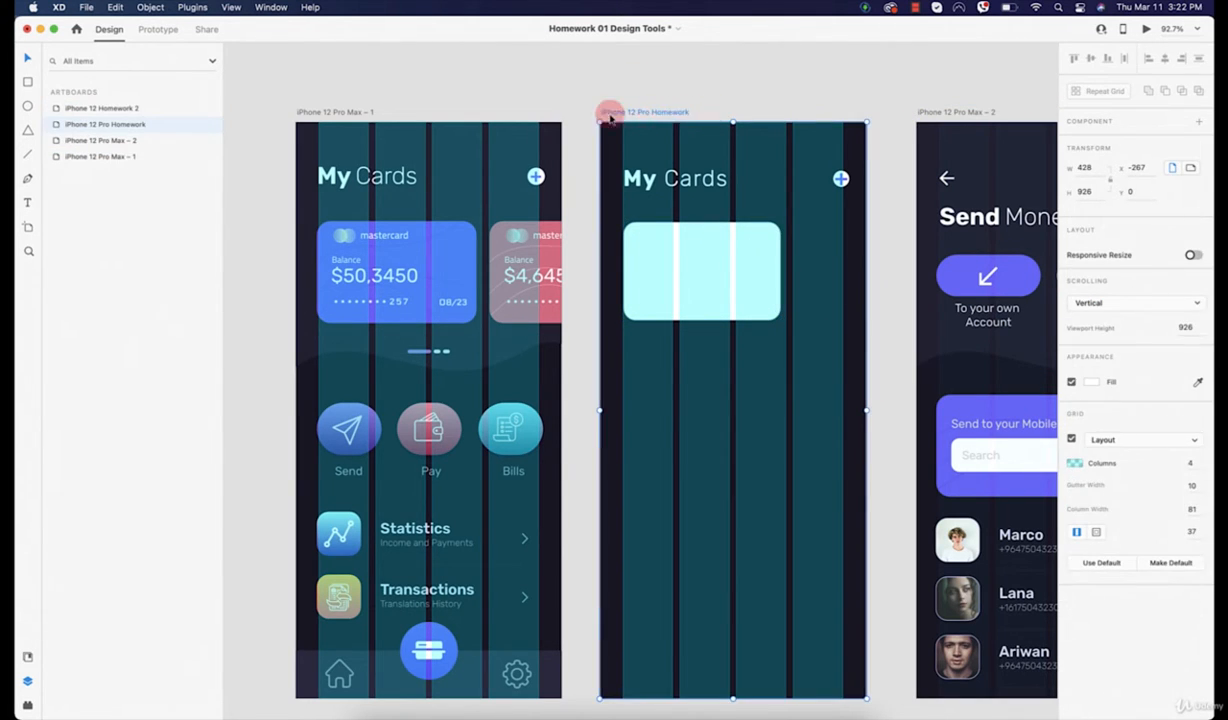
click(1070, 438)
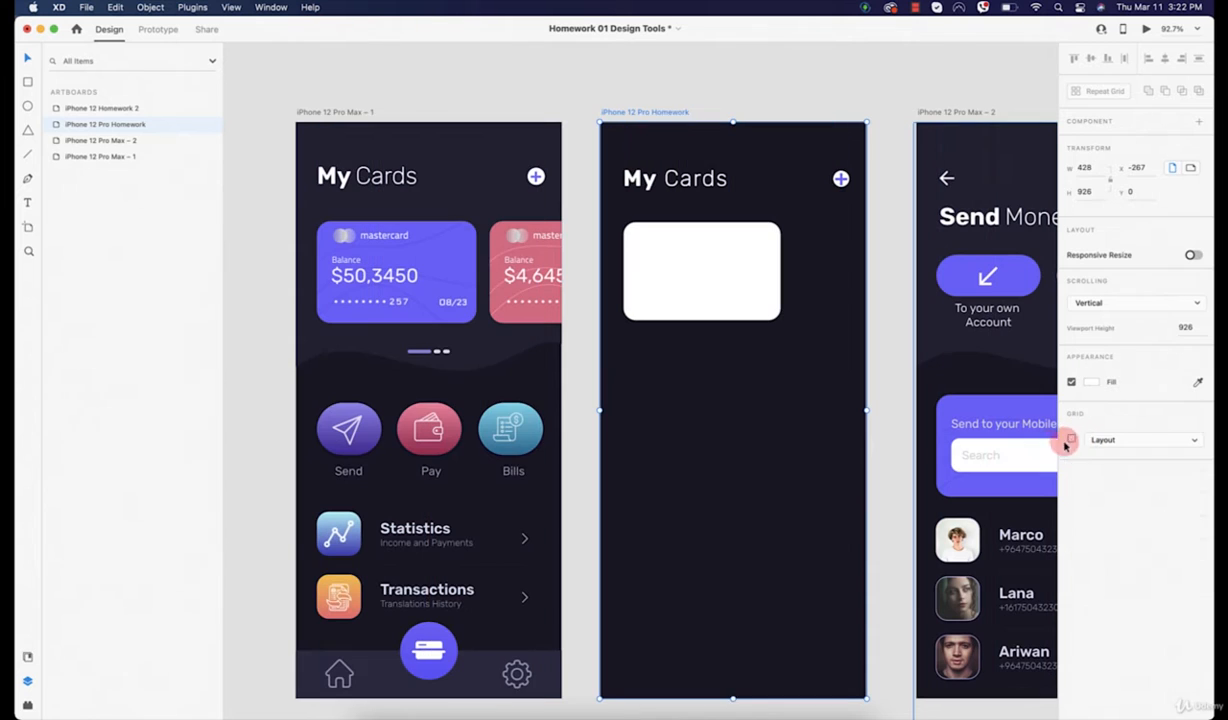
Fill the white card rectangle with the purple sampled from the reference mastercard card
click(661, 270)
click(724, 228)
scroll(742, 341, up, 5)
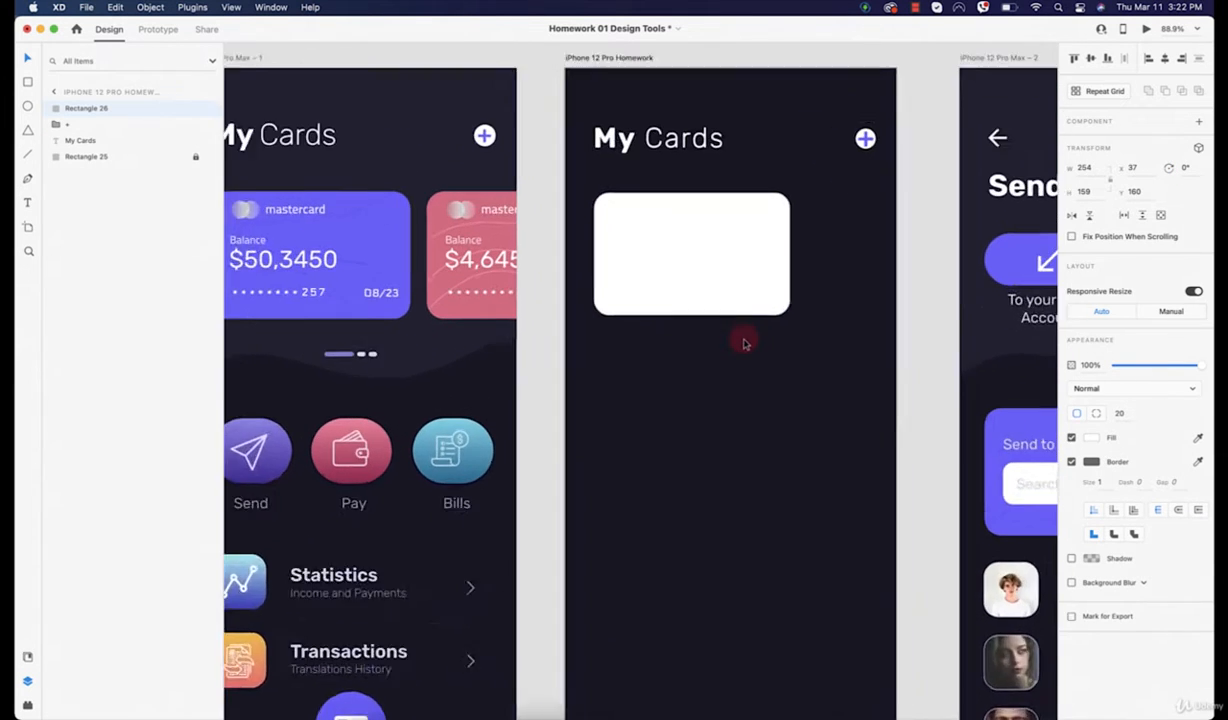
scroll(698, 301, left, 5)
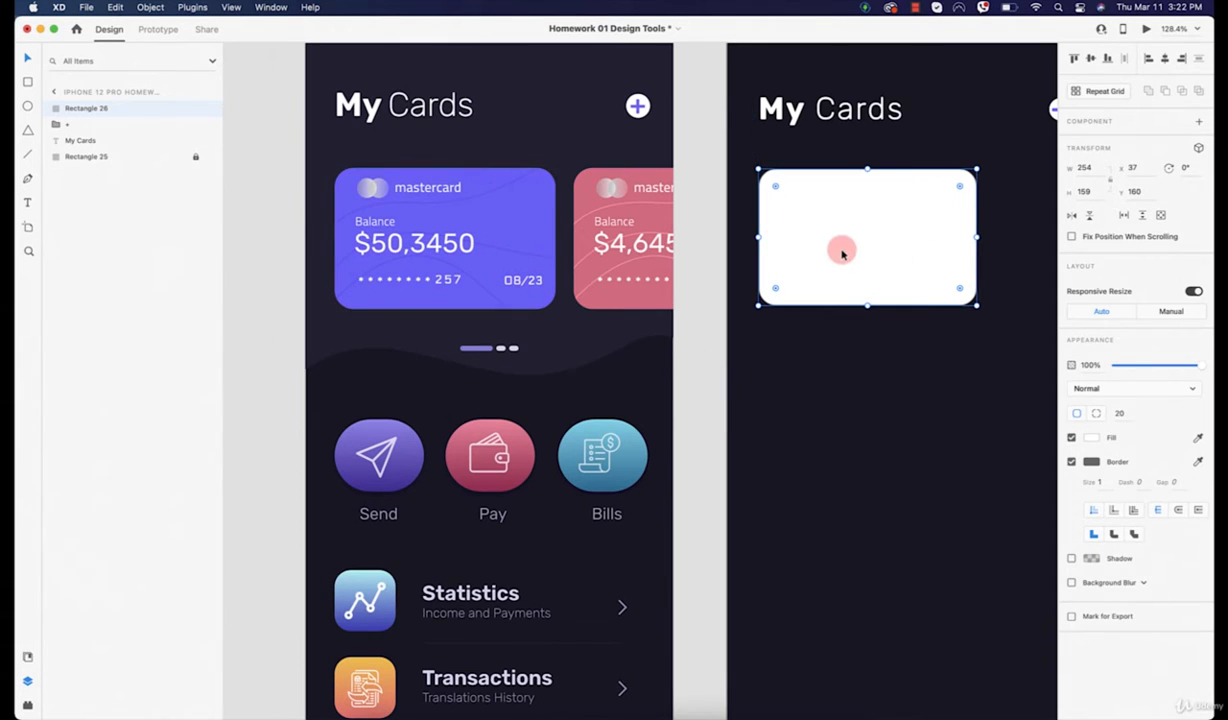
key(i)
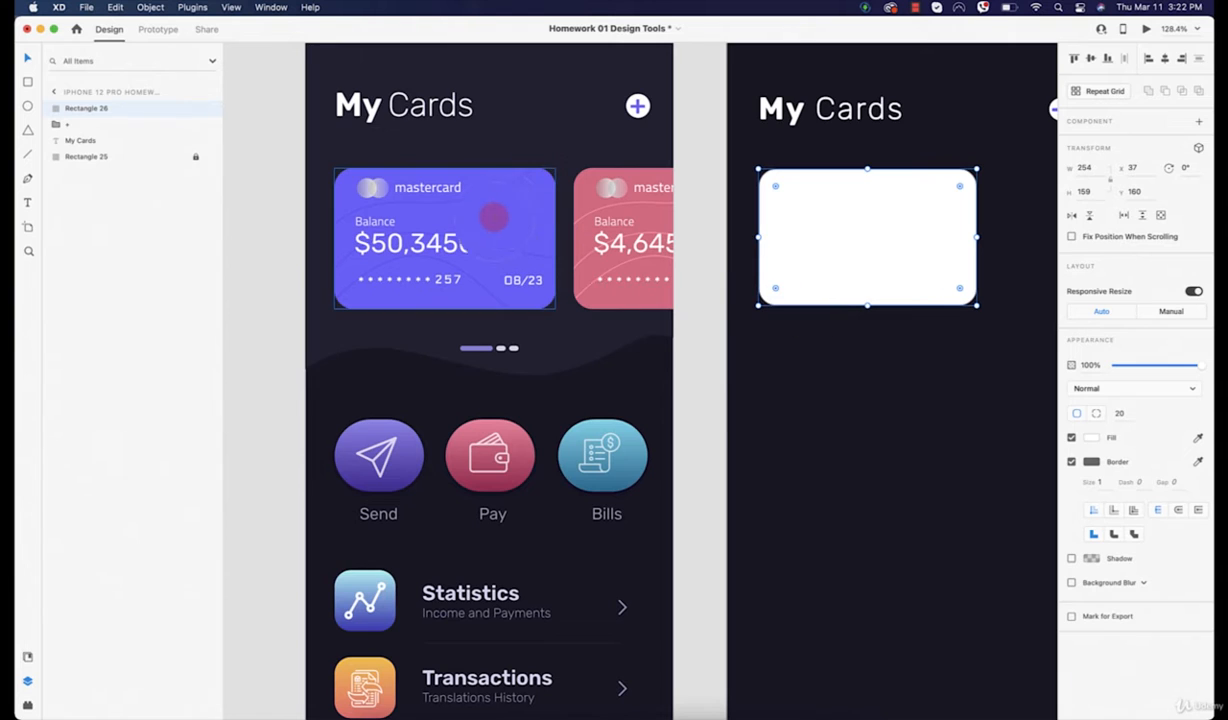
click(502, 212)
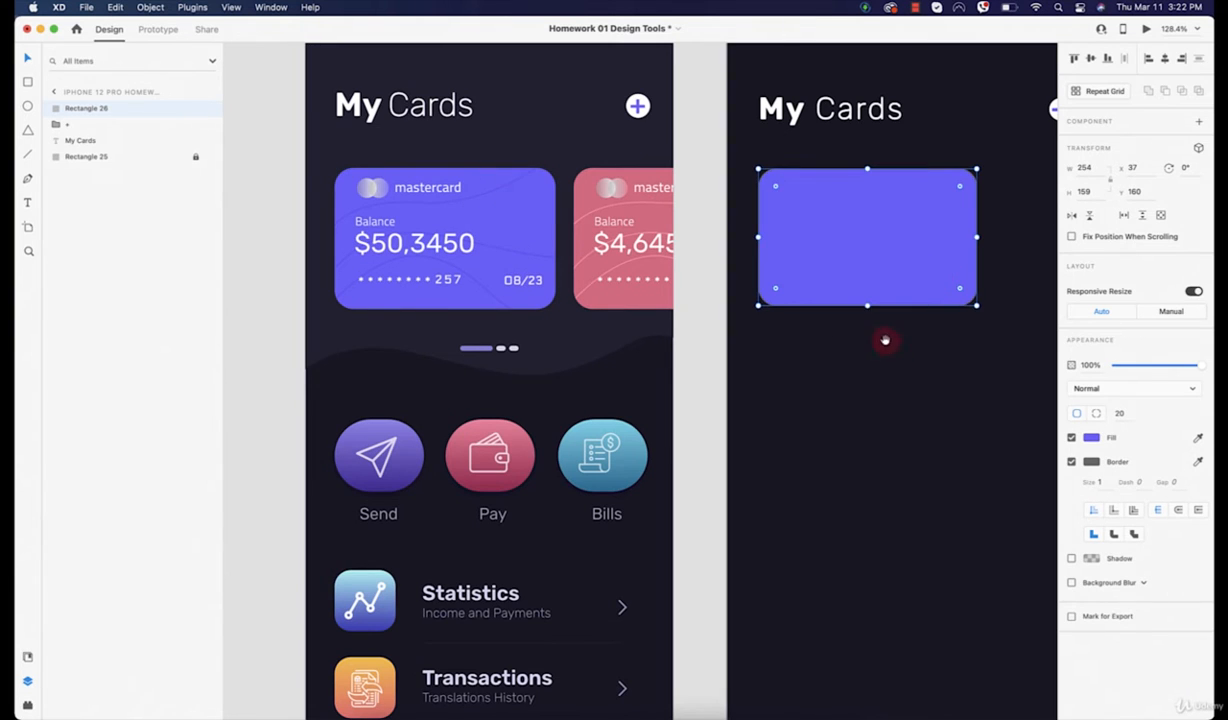
drag(885, 342, 846, 349)
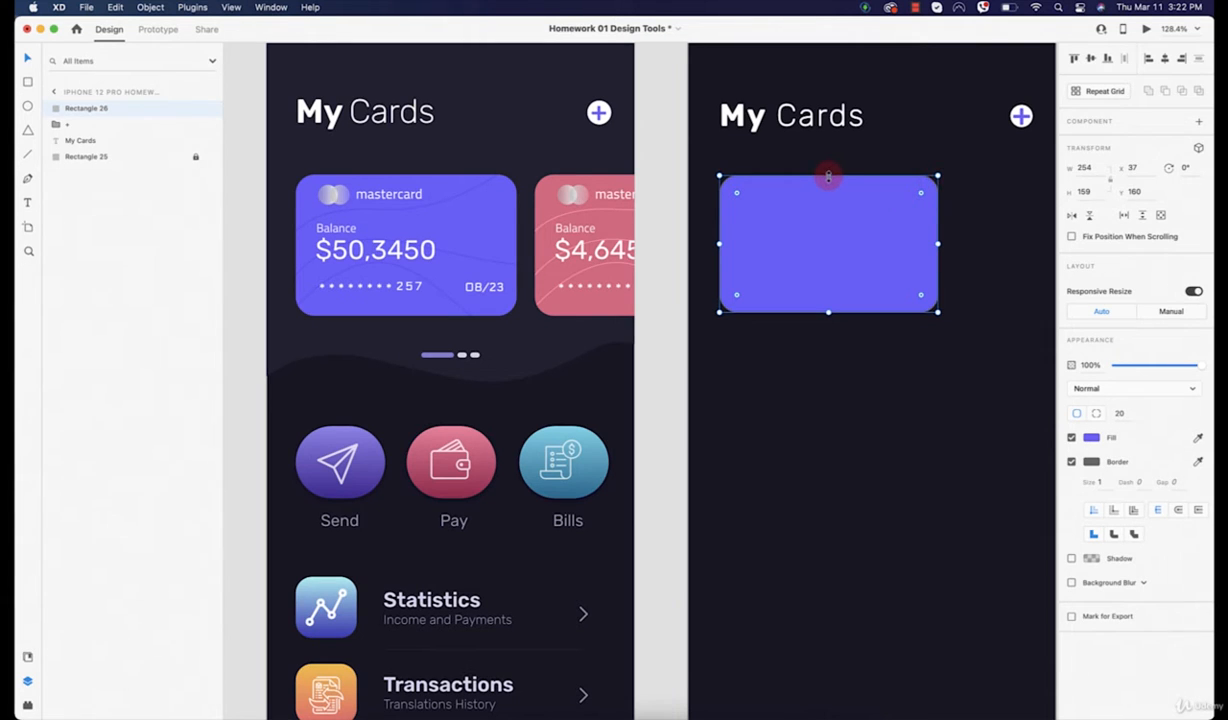
click(826, 379)
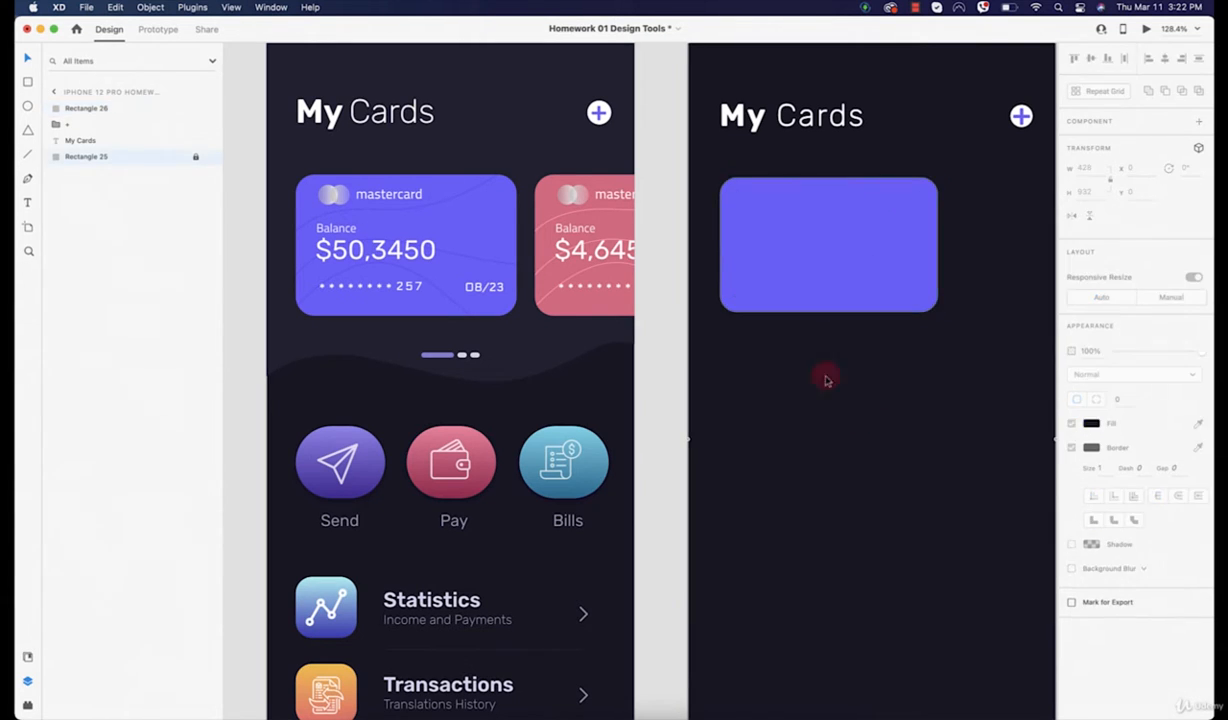
Draw a wavy open path across the lower part of the purple card with the Pen tool, about 362 by 82
click(828, 279)
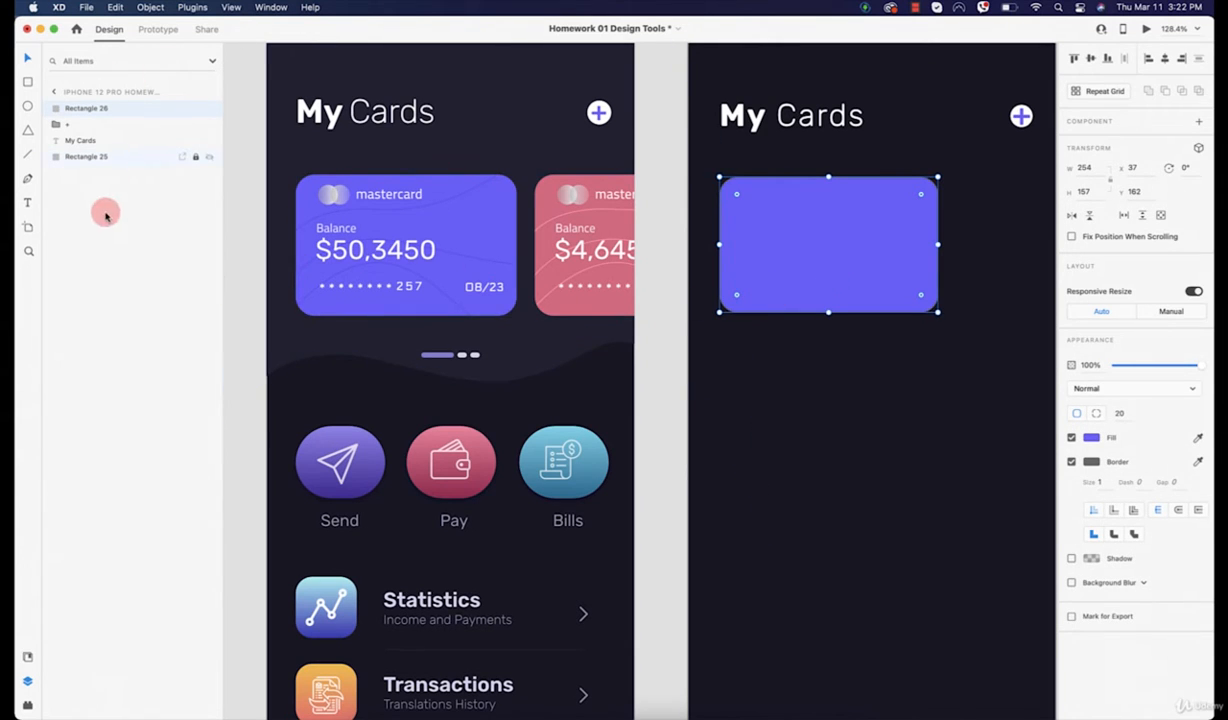
click(27, 178)
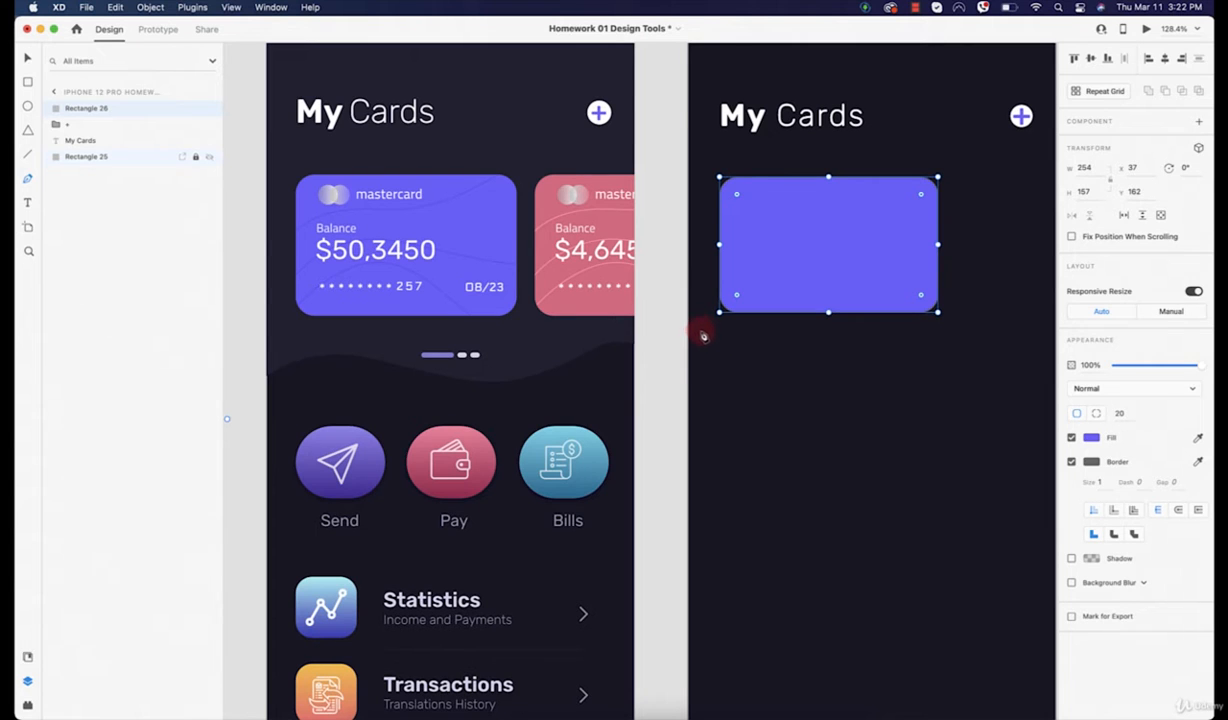
click(702, 330)
drag(747, 266, 843, 255)
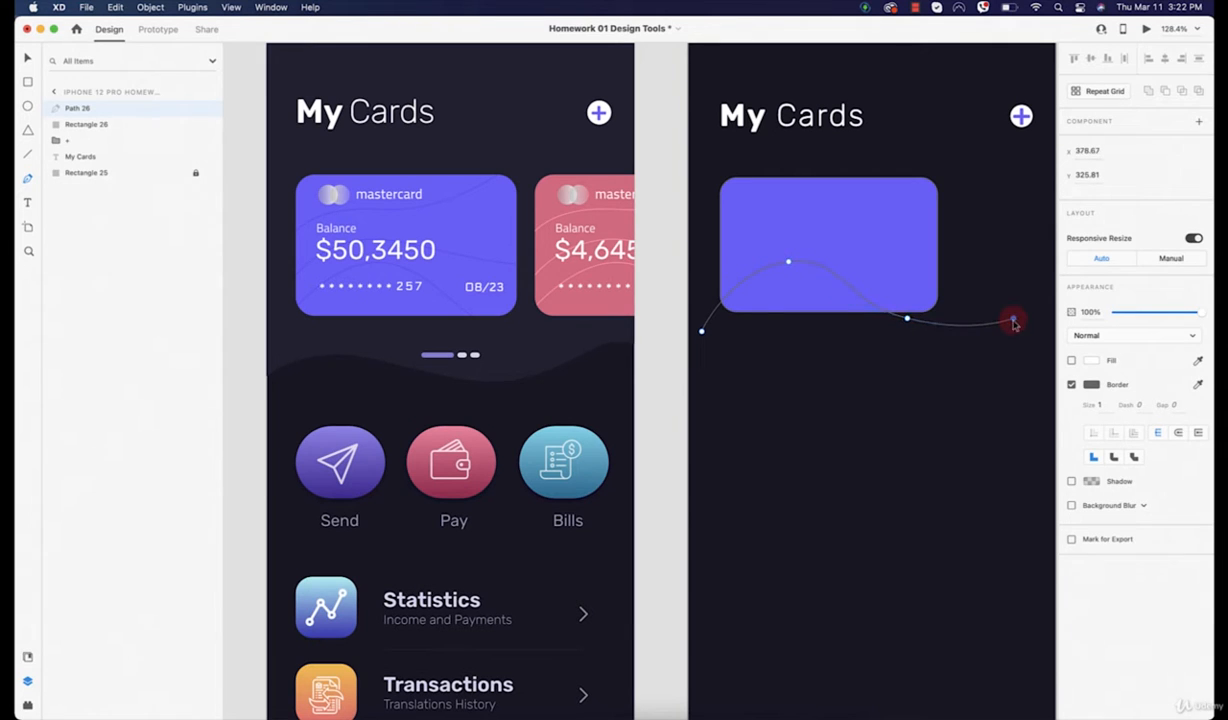
key(Escape)
scroll(848, 290, up, 3)
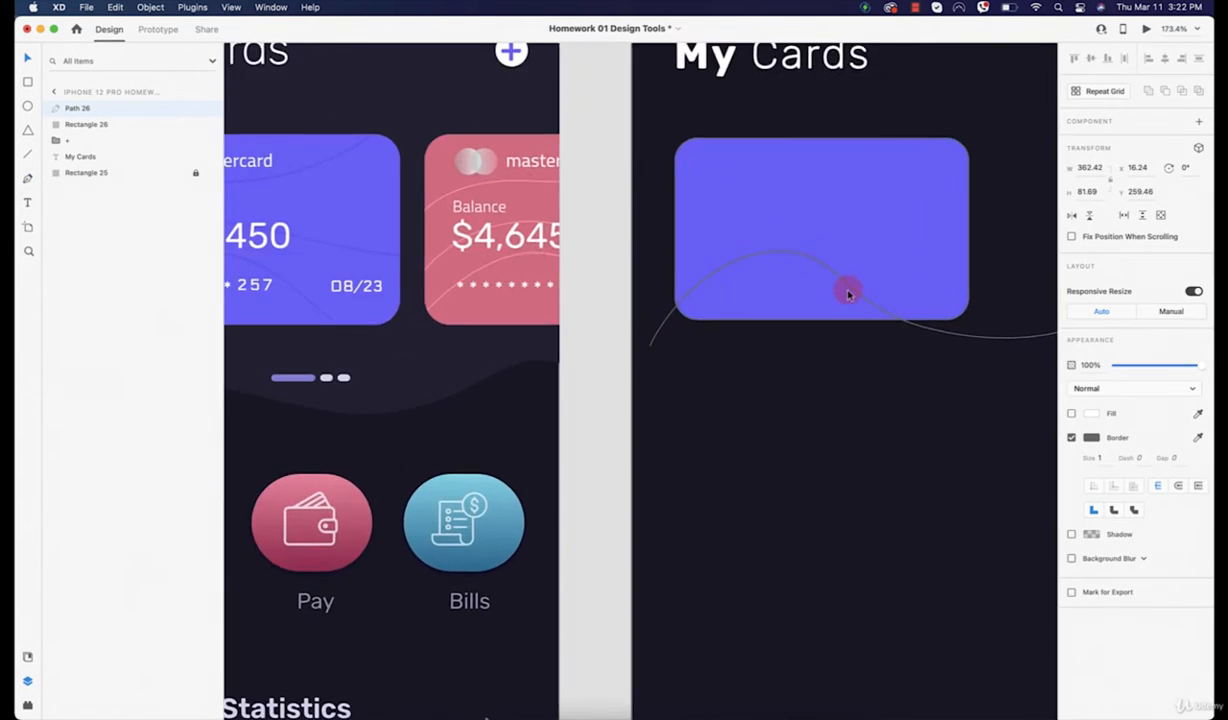
scroll(859, 268, down, 4)
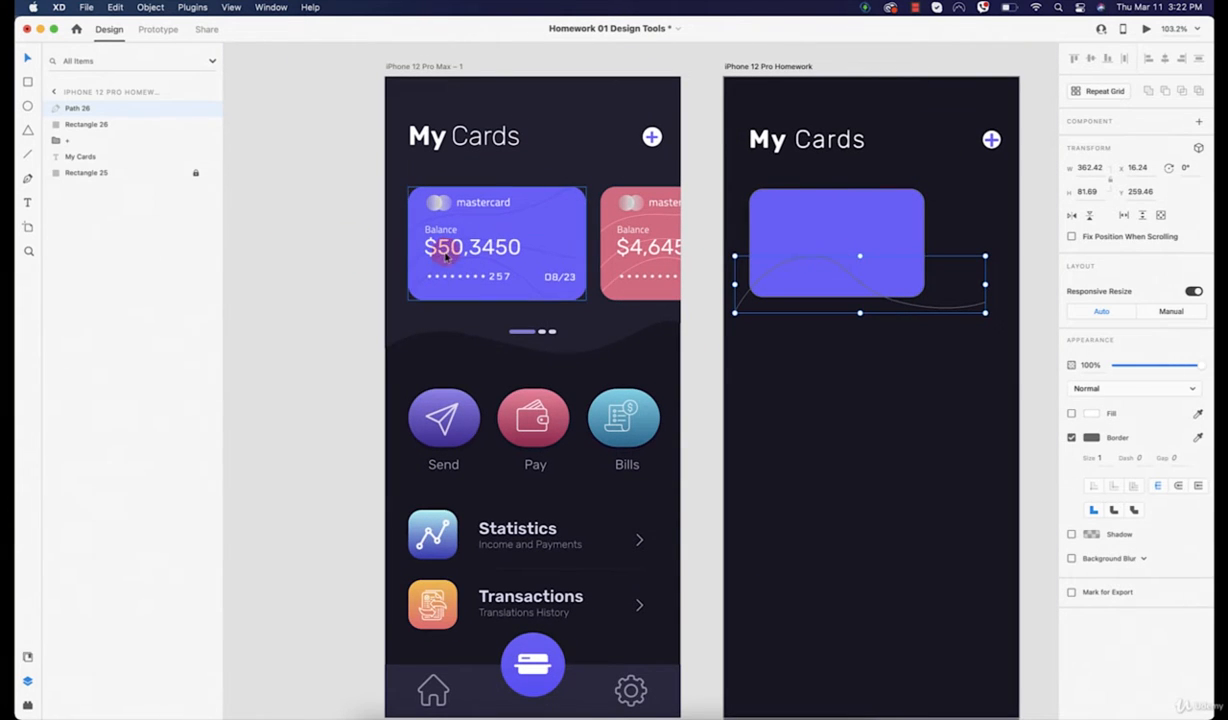
Draw a second wavy path about 317 by 54 across the card's middle and shift it to about X 16, Y 219
click(28, 178)
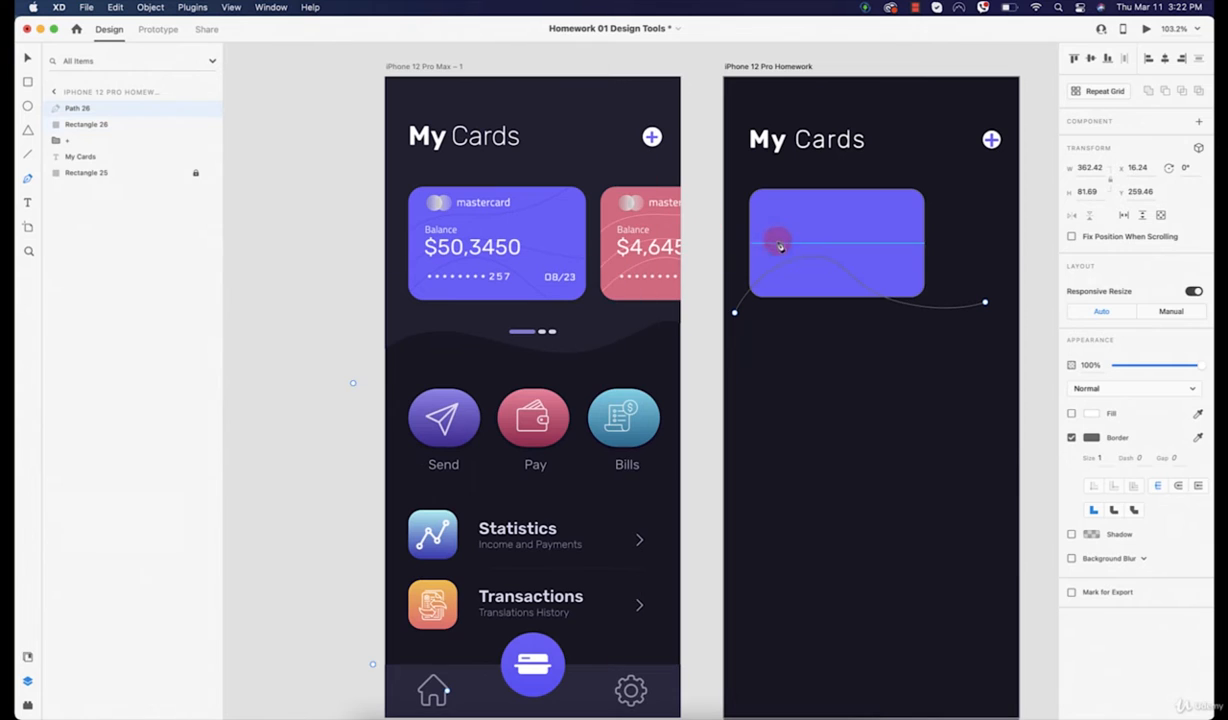
click(731, 264)
drag(823, 231, 868, 232)
click(924, 258)
drag(952, 262, 981, 257)
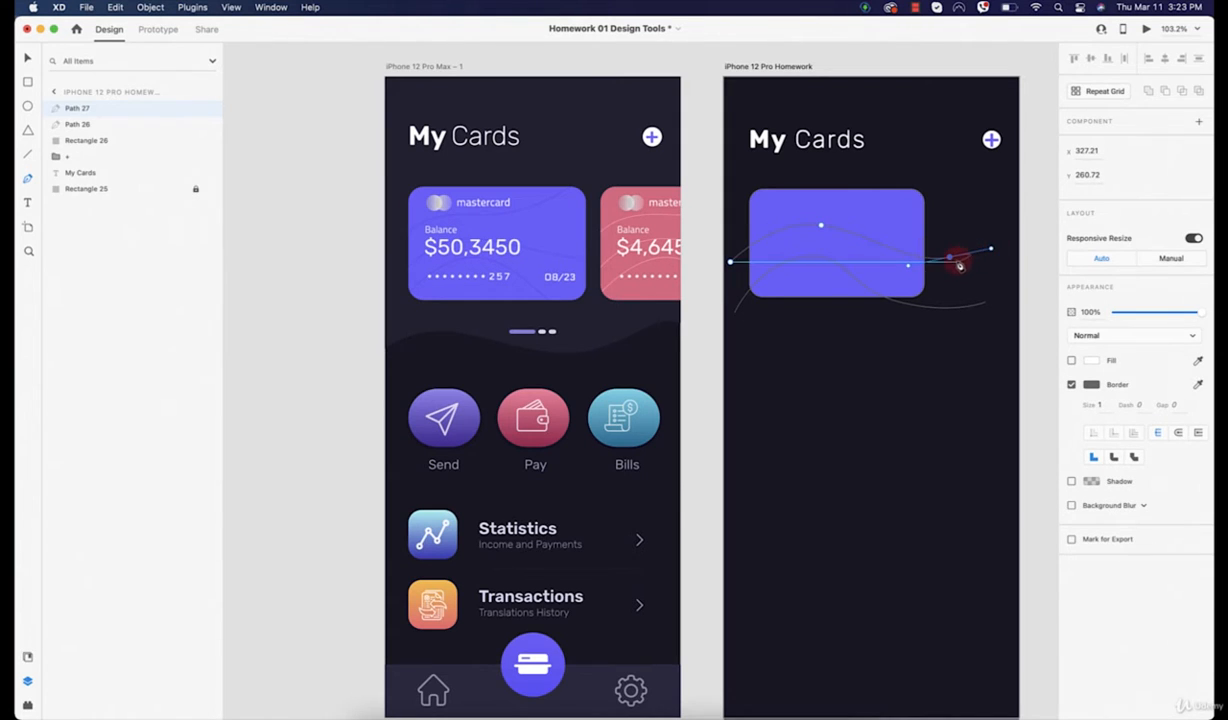
key(Escape)
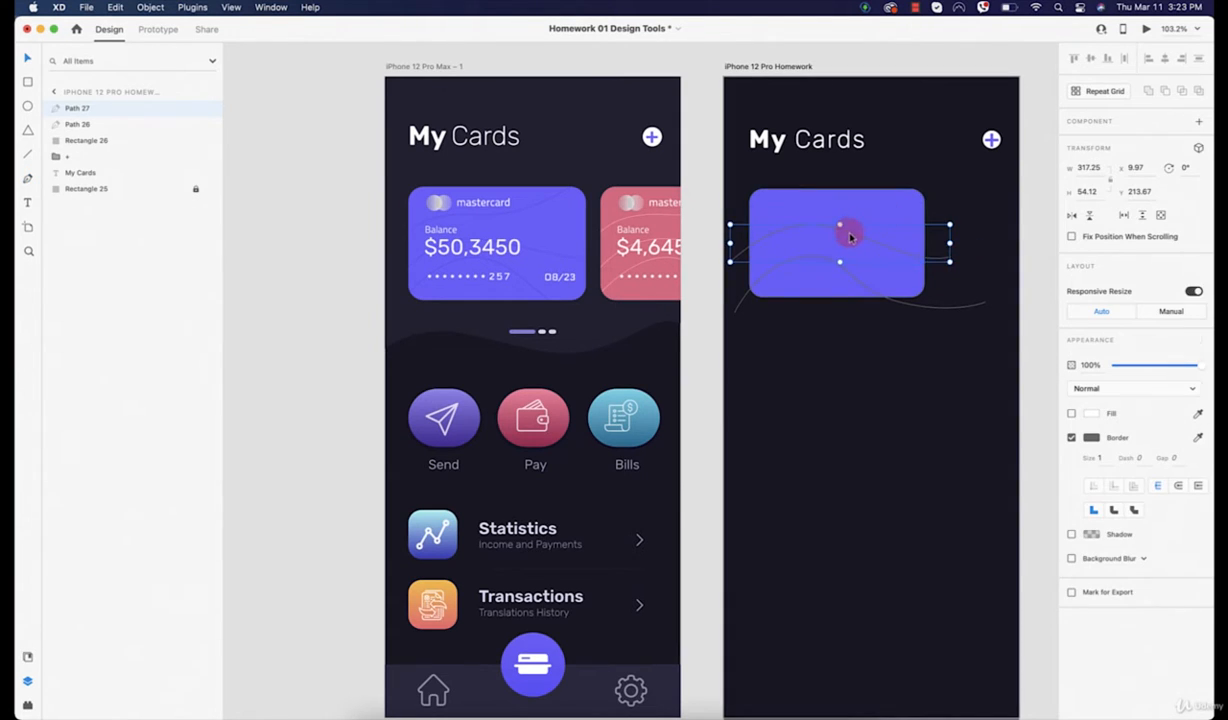
drag(851, 237, 855, 241)
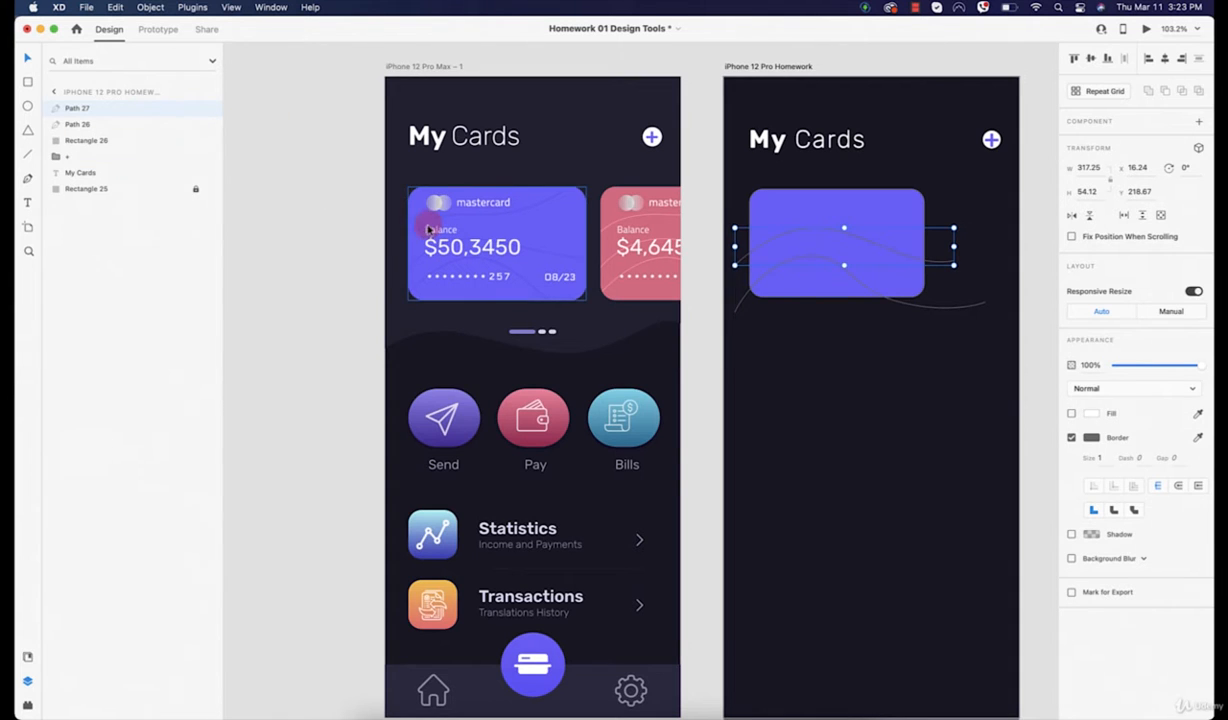
Draw a third wavy path across the card's upper part, about 323 by 80, ending in a rising curve beyond its right edge
click(28, 178)
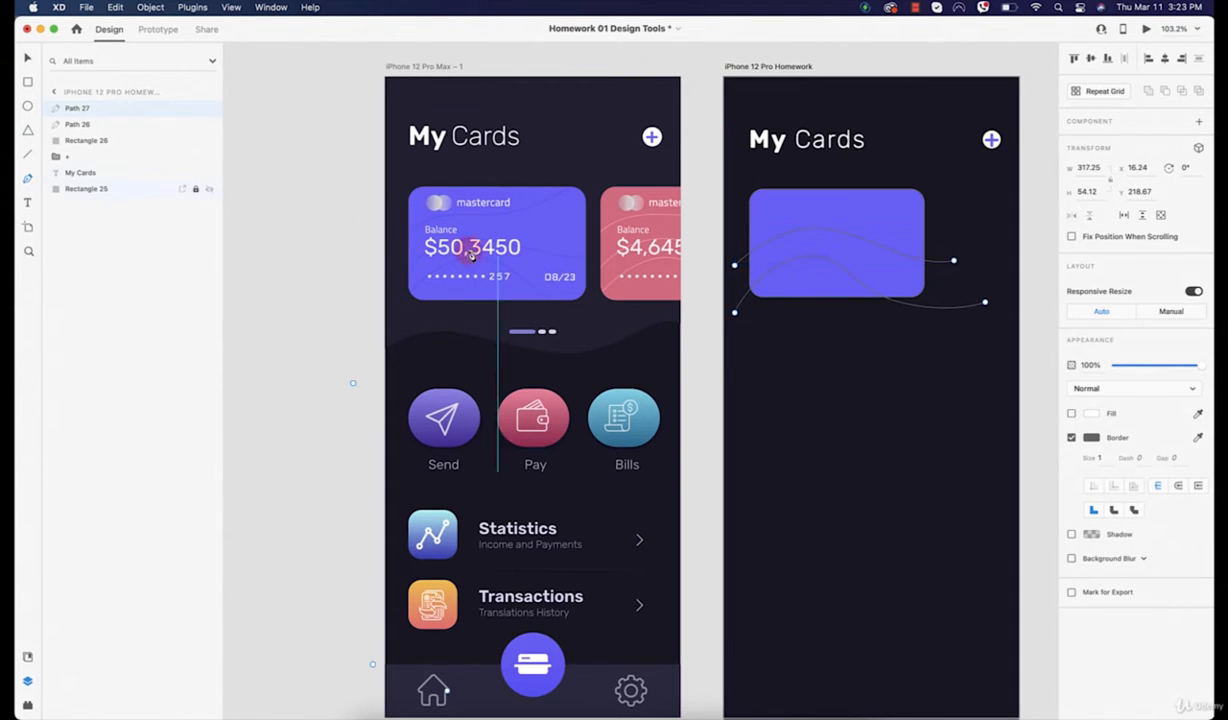
click(724, 232)
drag(794, 210, 888, 210)
key(super+z)
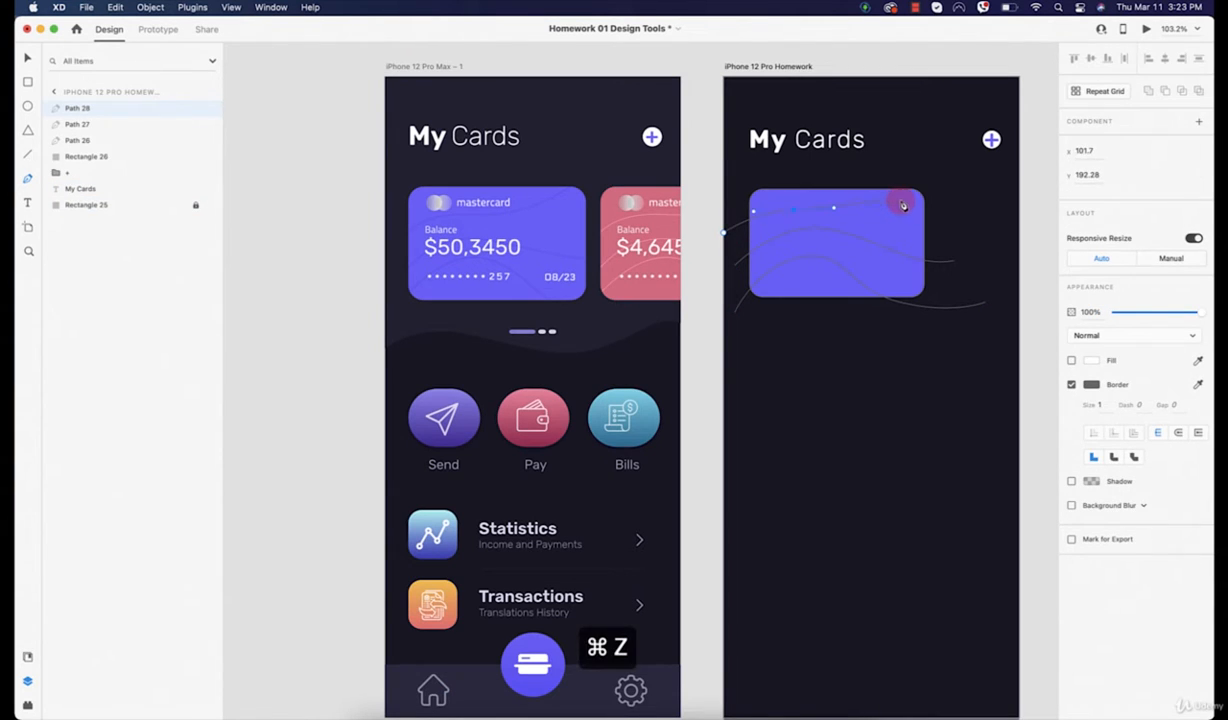
drag(948, 182, 984, 136)
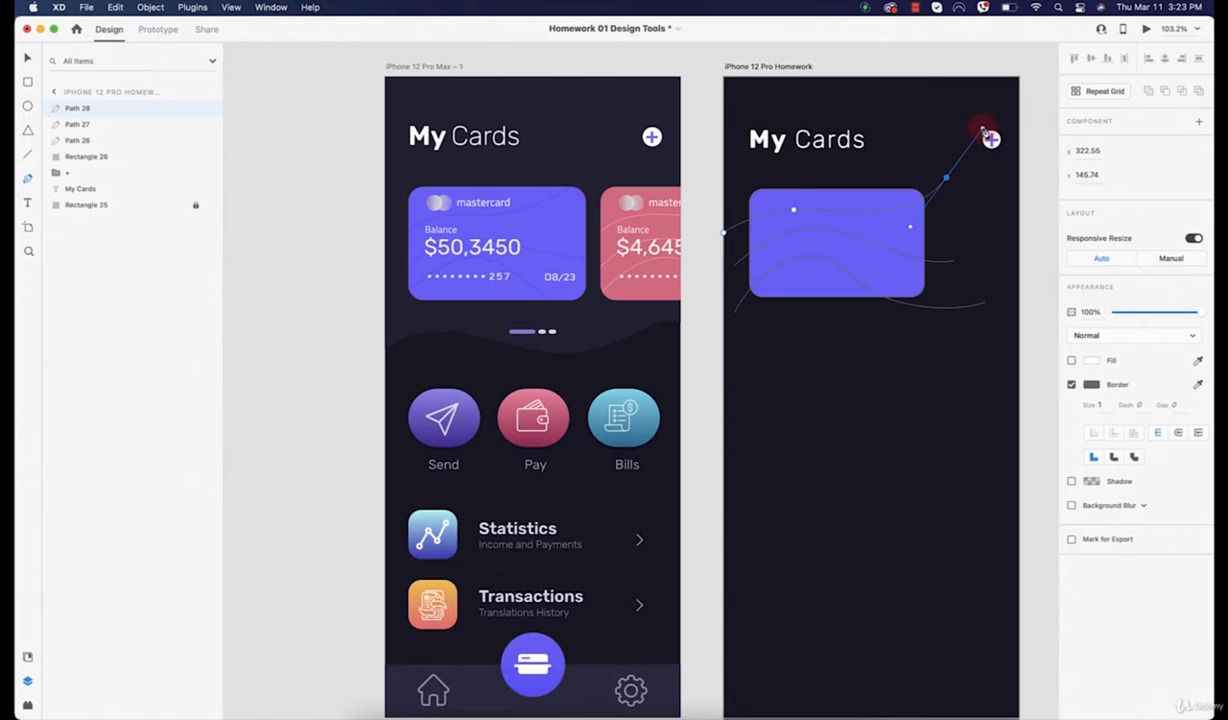
key(Escape)
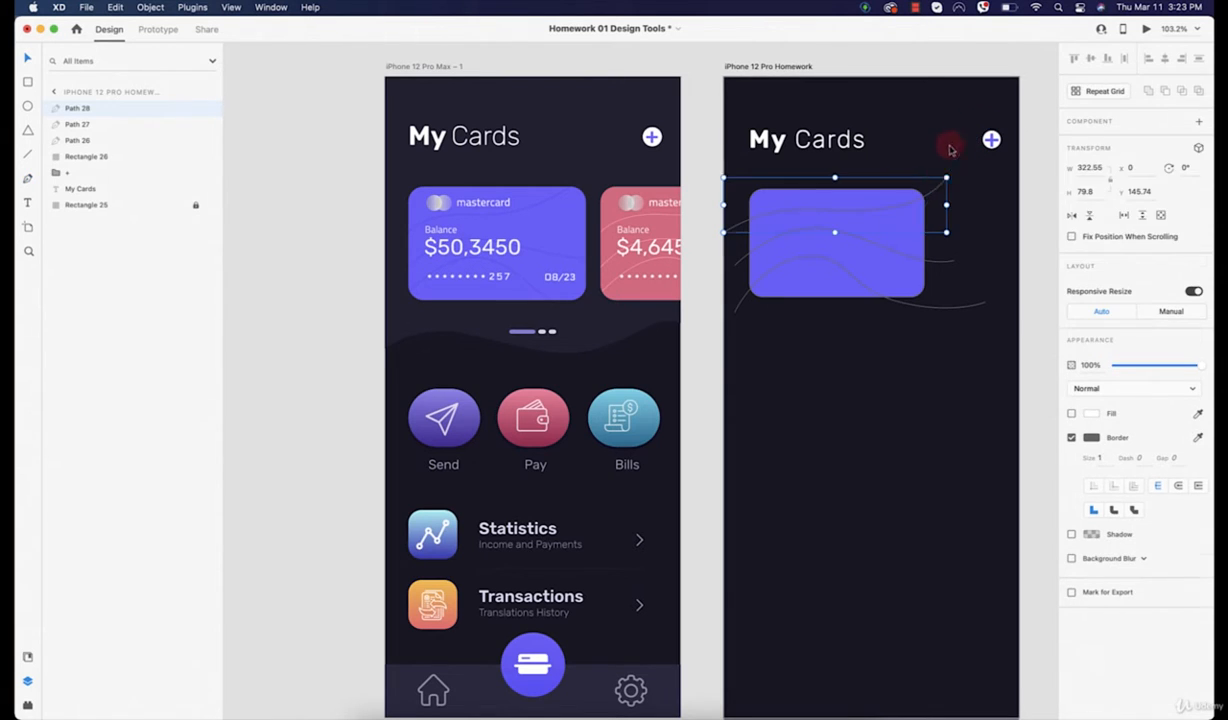
click(900, 404)
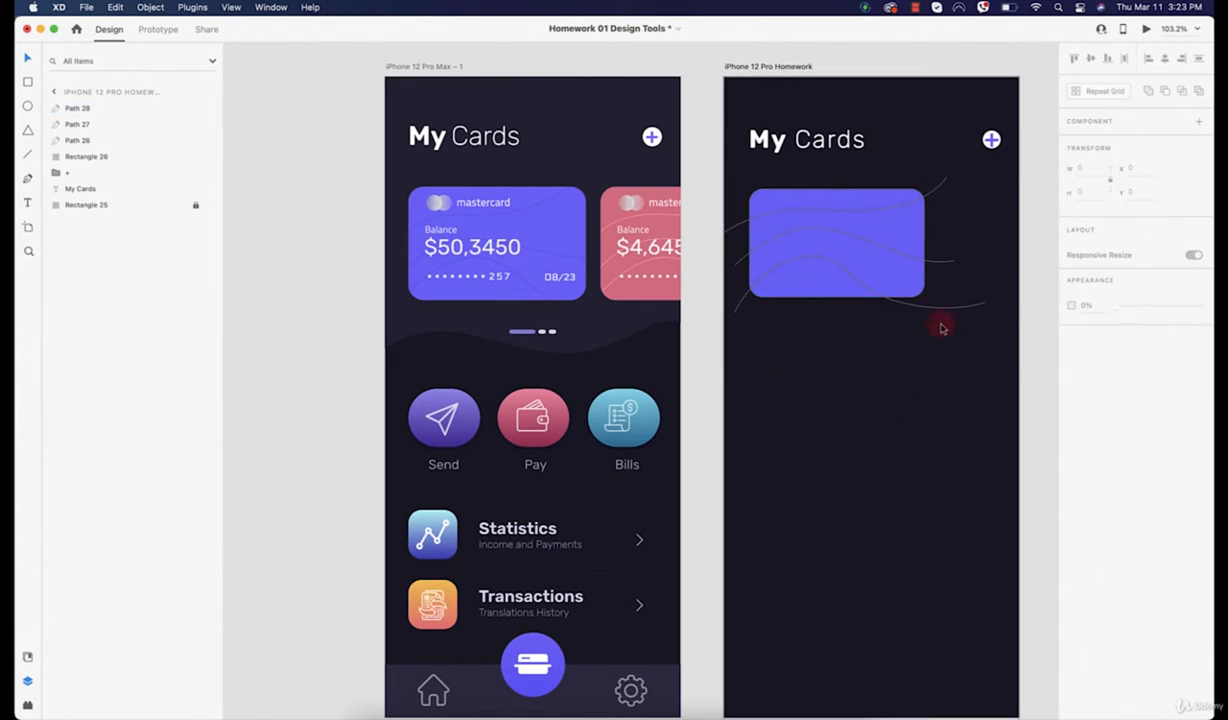
Move the lowest wave's right end point to about X 372, Y 352 and add an anchor near the card's lower right corner
click(845, 282)
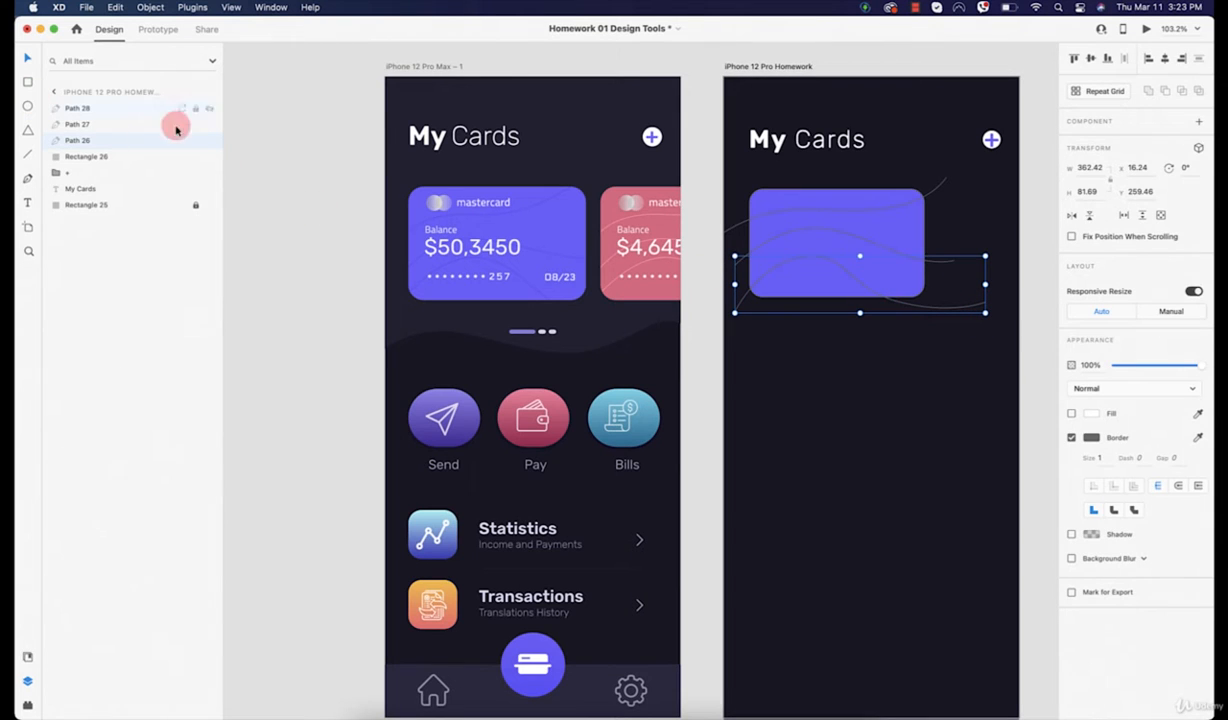
double_click(866, 292)
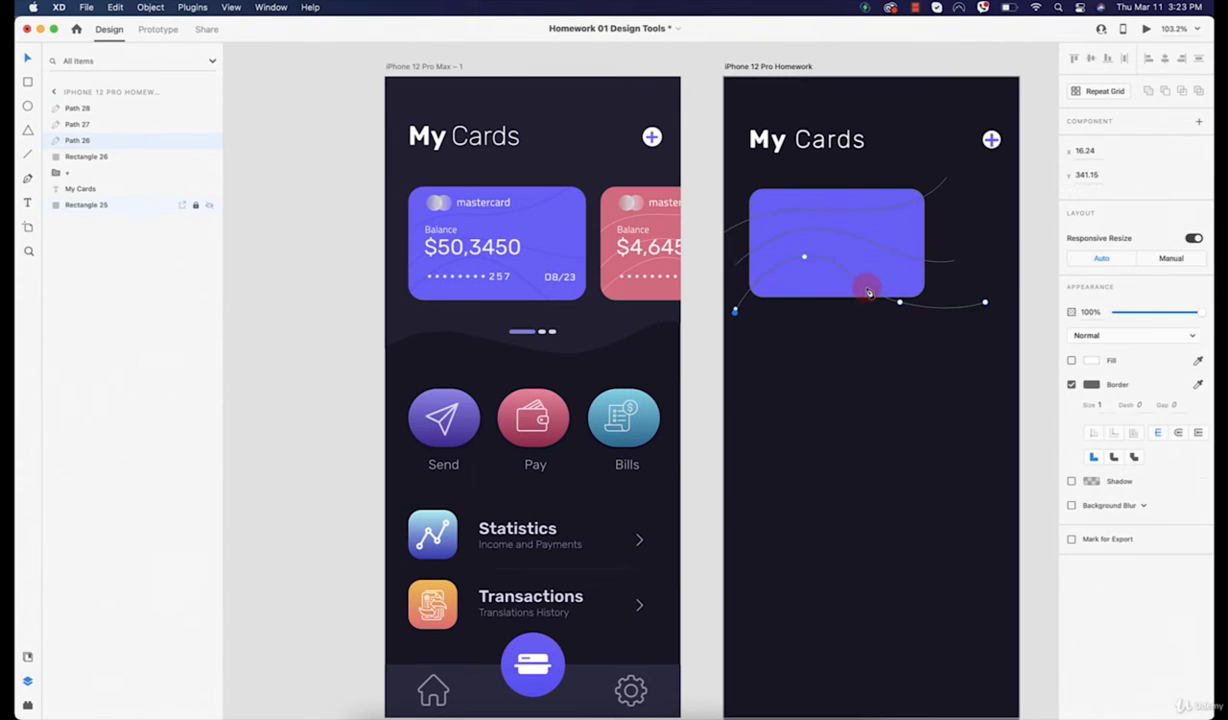
click(985, 304)
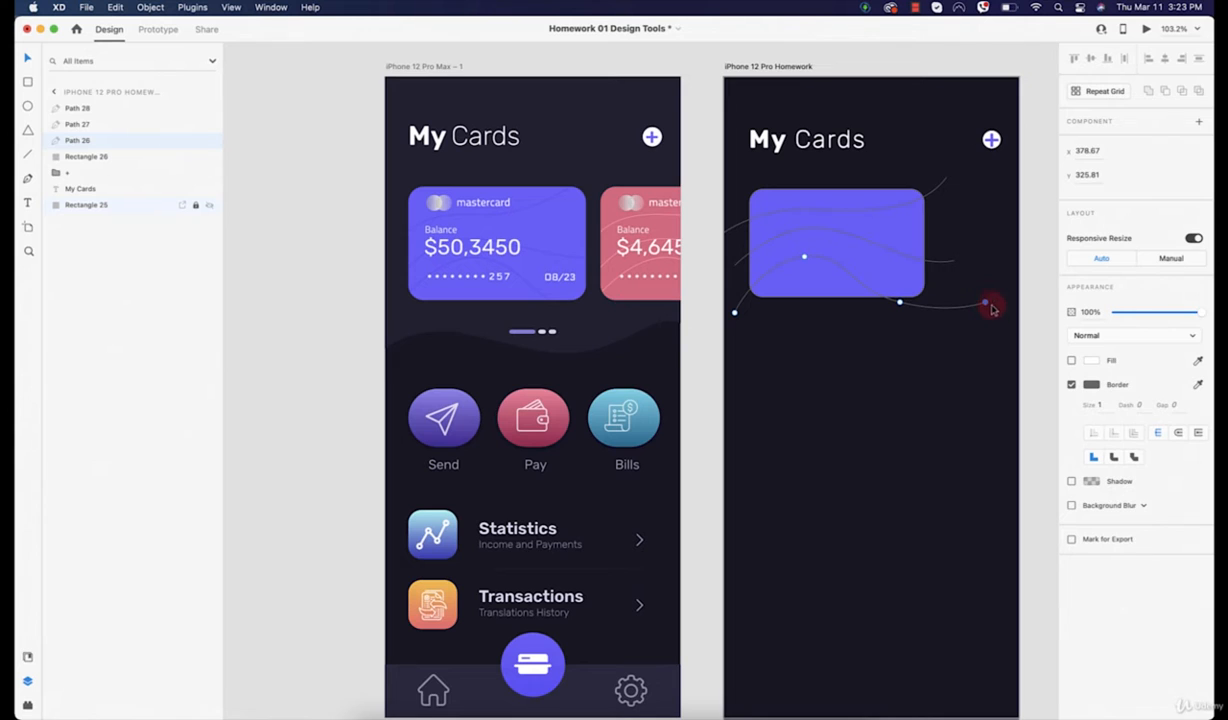
click(985, 304)
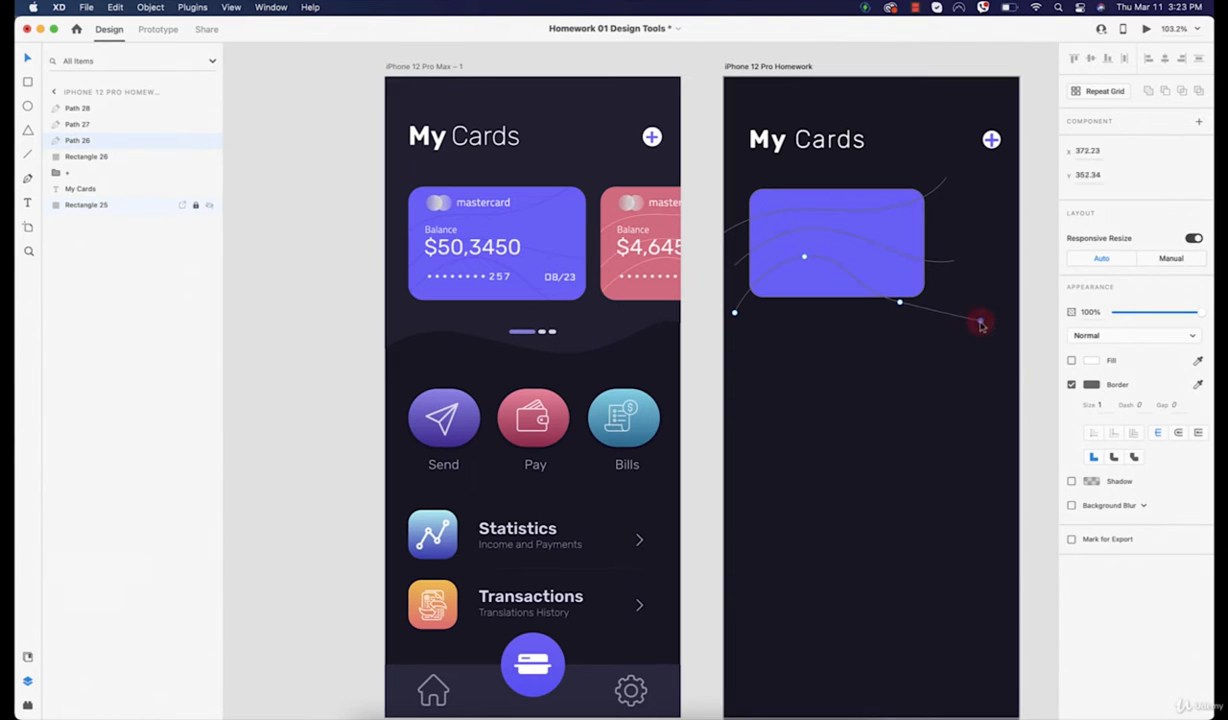
drag(981, 324, 916, 313)
click(846, 378)
scroll(855, 342, up, 3)
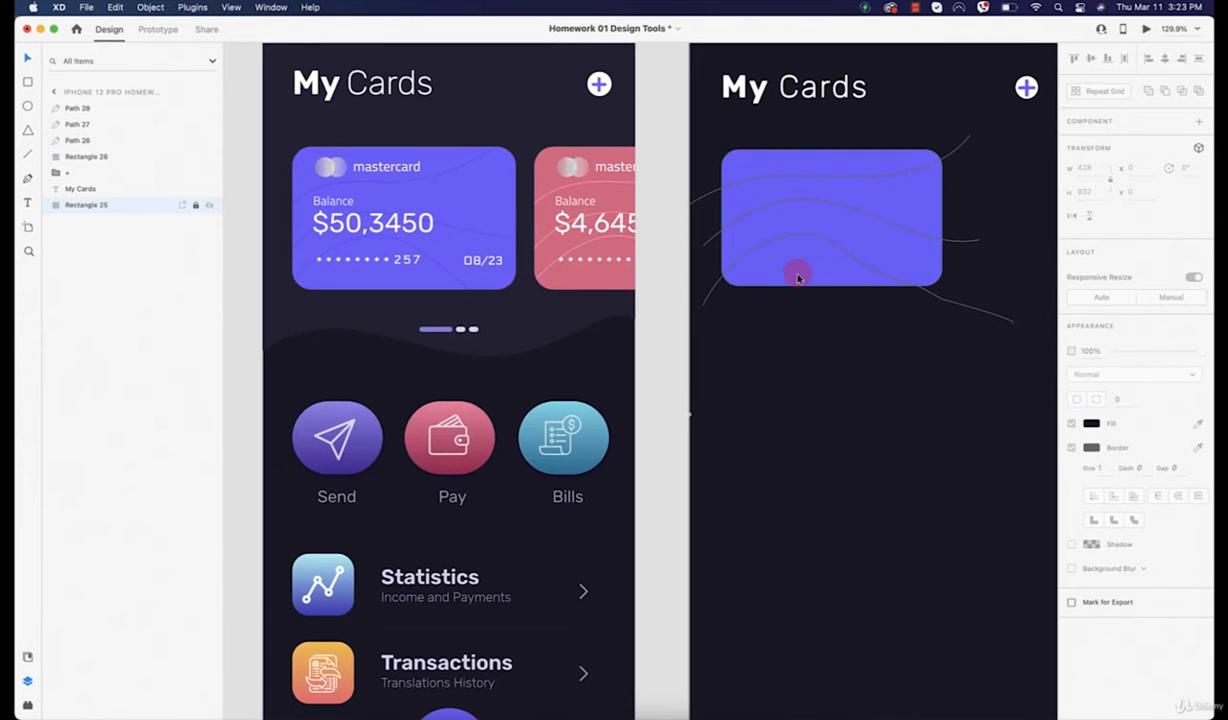
Fill all three wave paths with the darker purple #605BF2 sampled from a wave line on the reference mastercard card
click(777, 245)
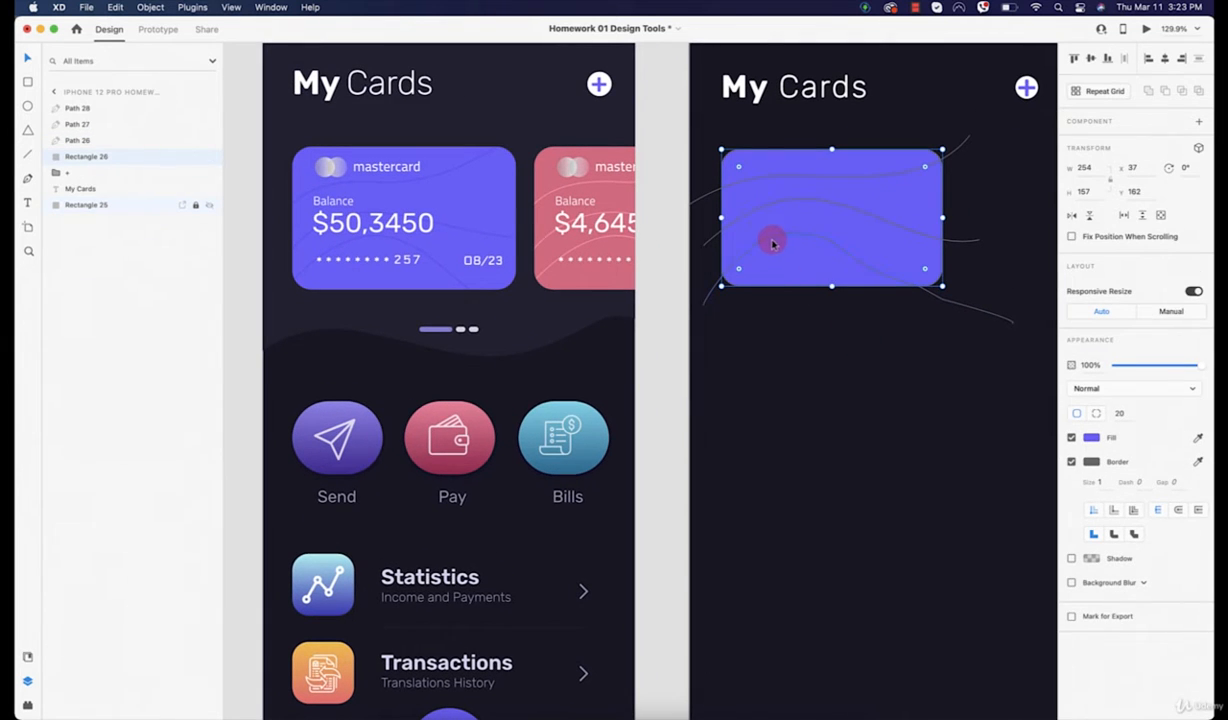
click(706, 296)
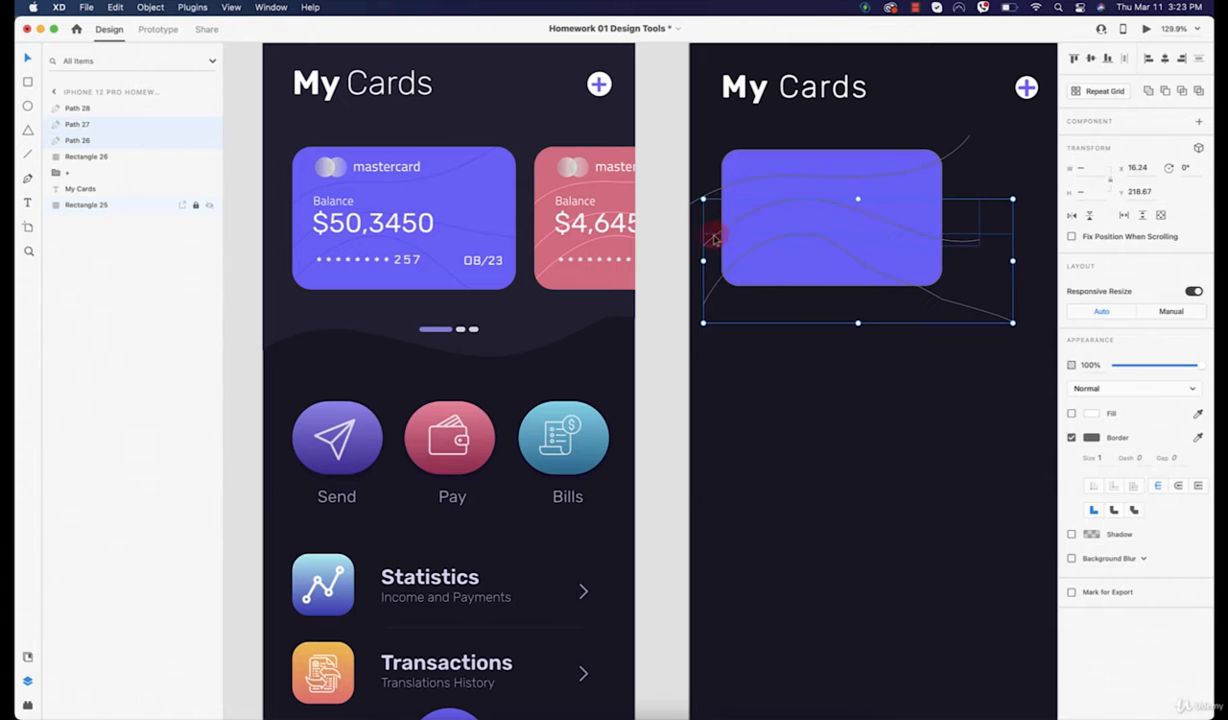
shift+click(709, 197)
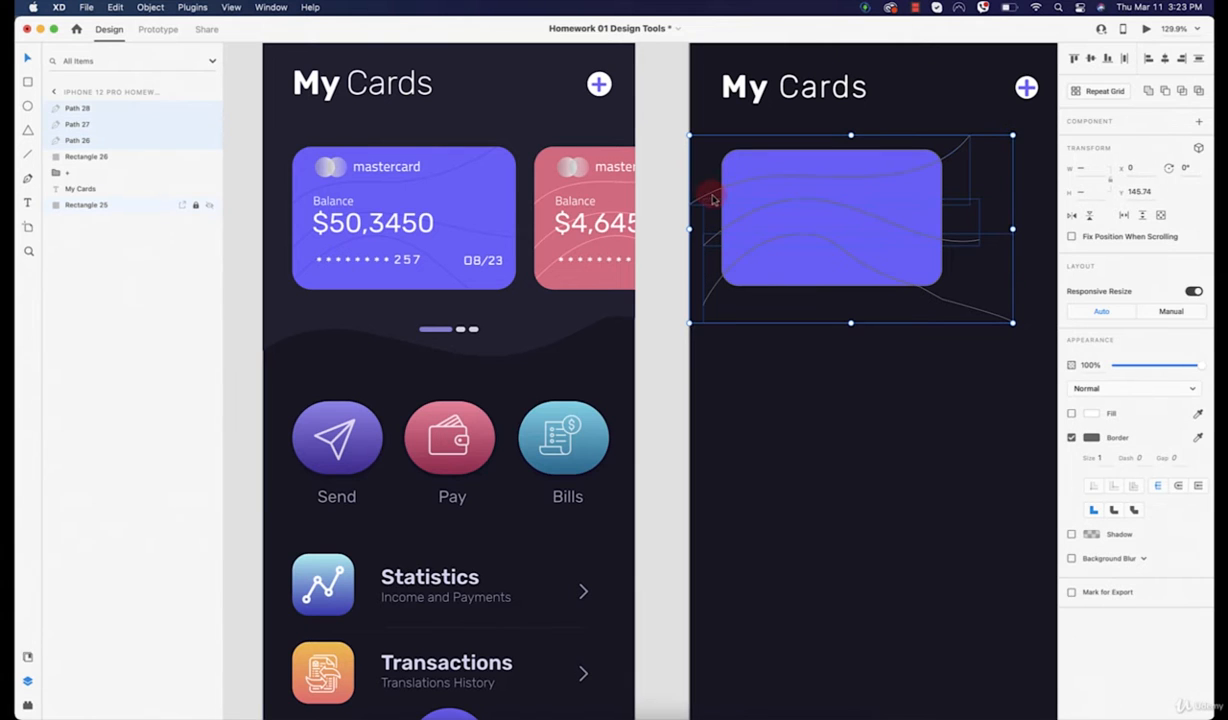
drag(712, 199, 411, 255)
key(super+equal)
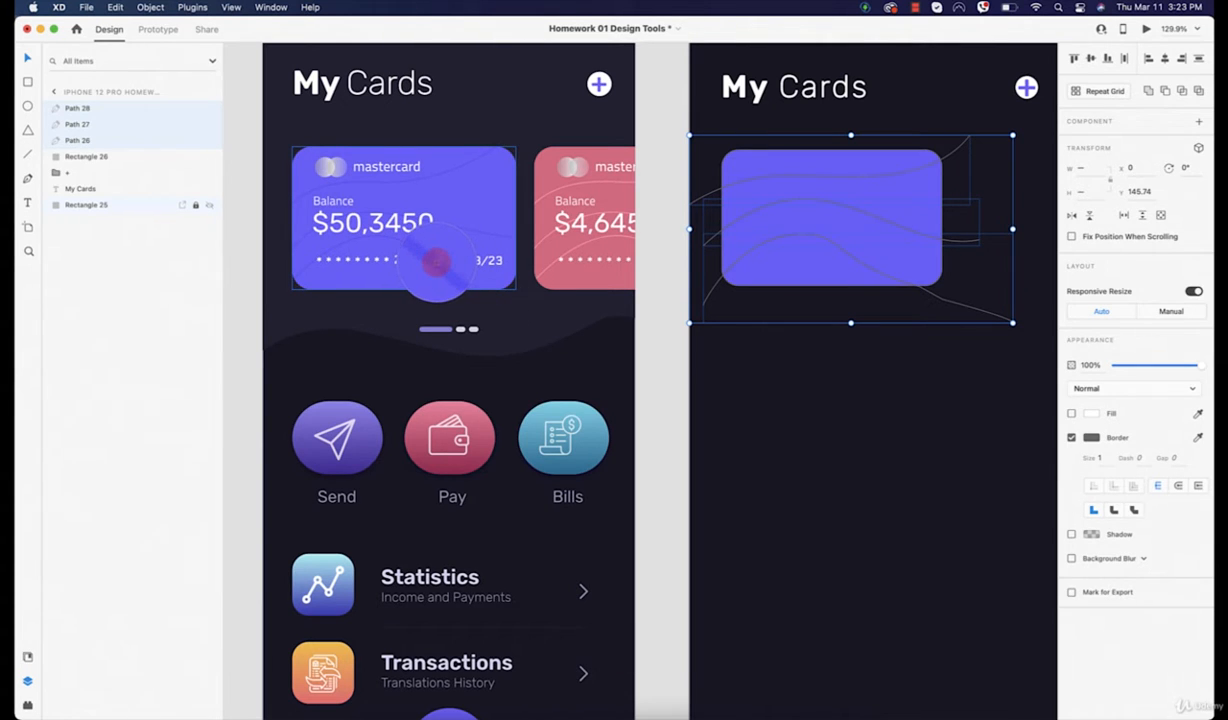
click(436, 262)
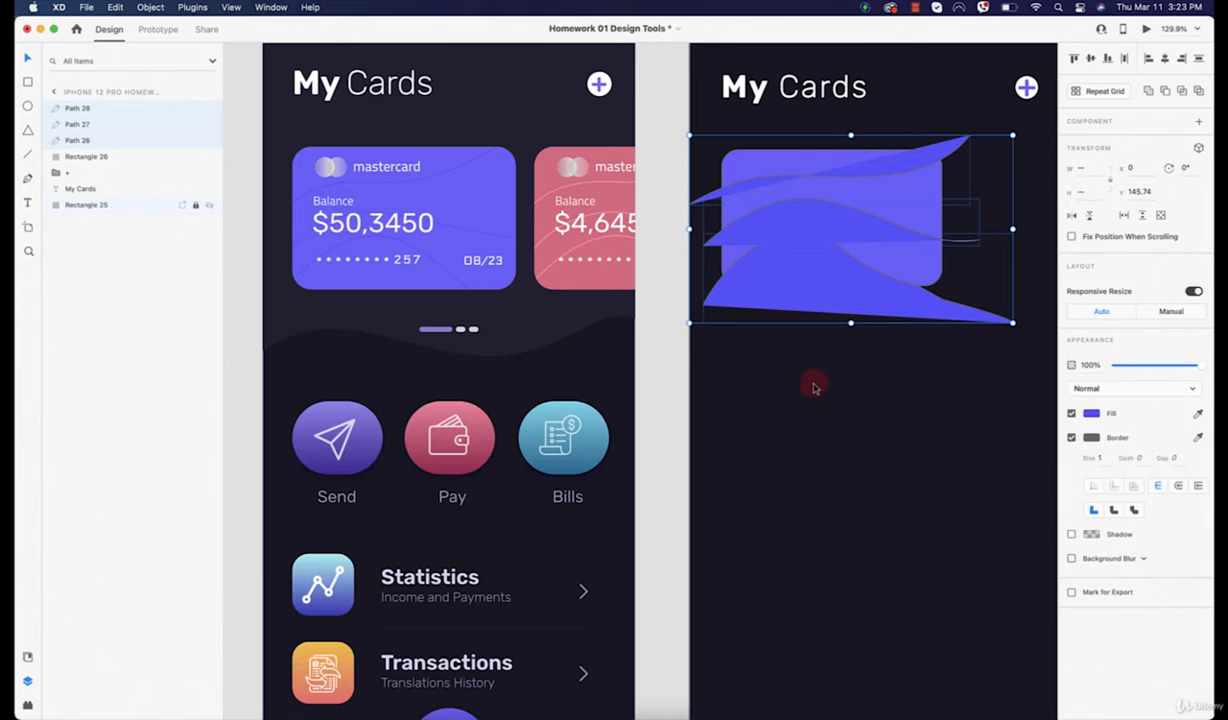
click(1091, 413)
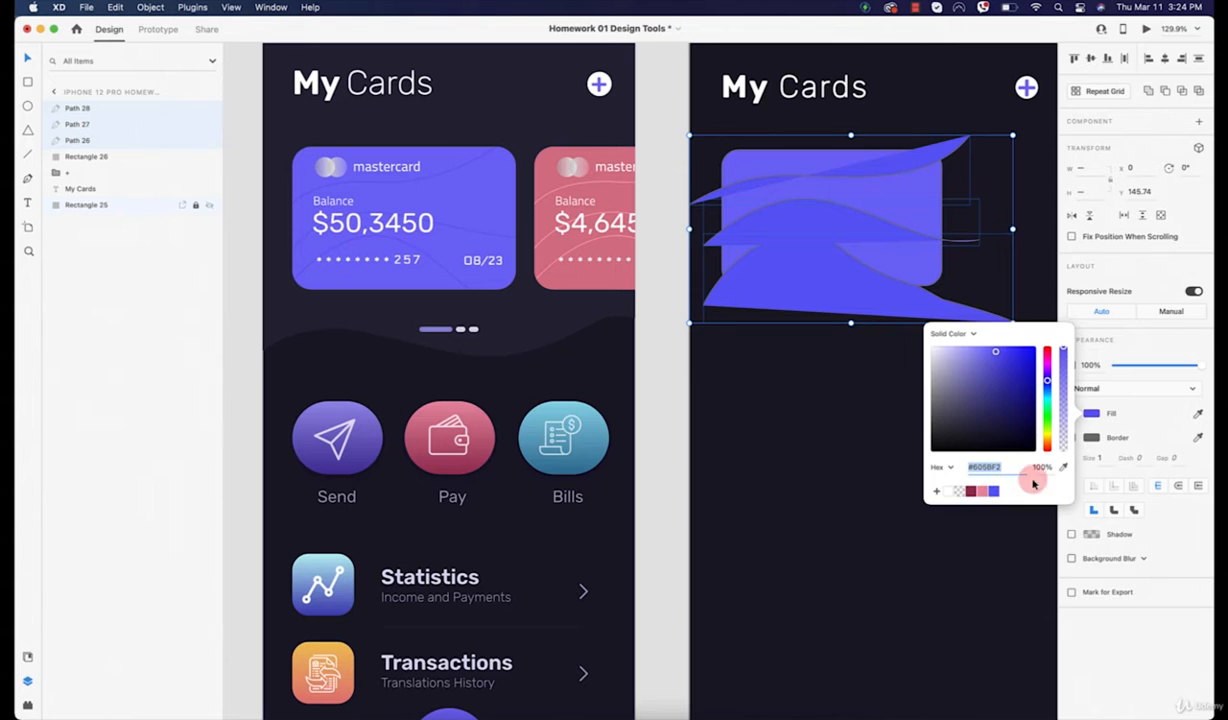
click(889, 527)
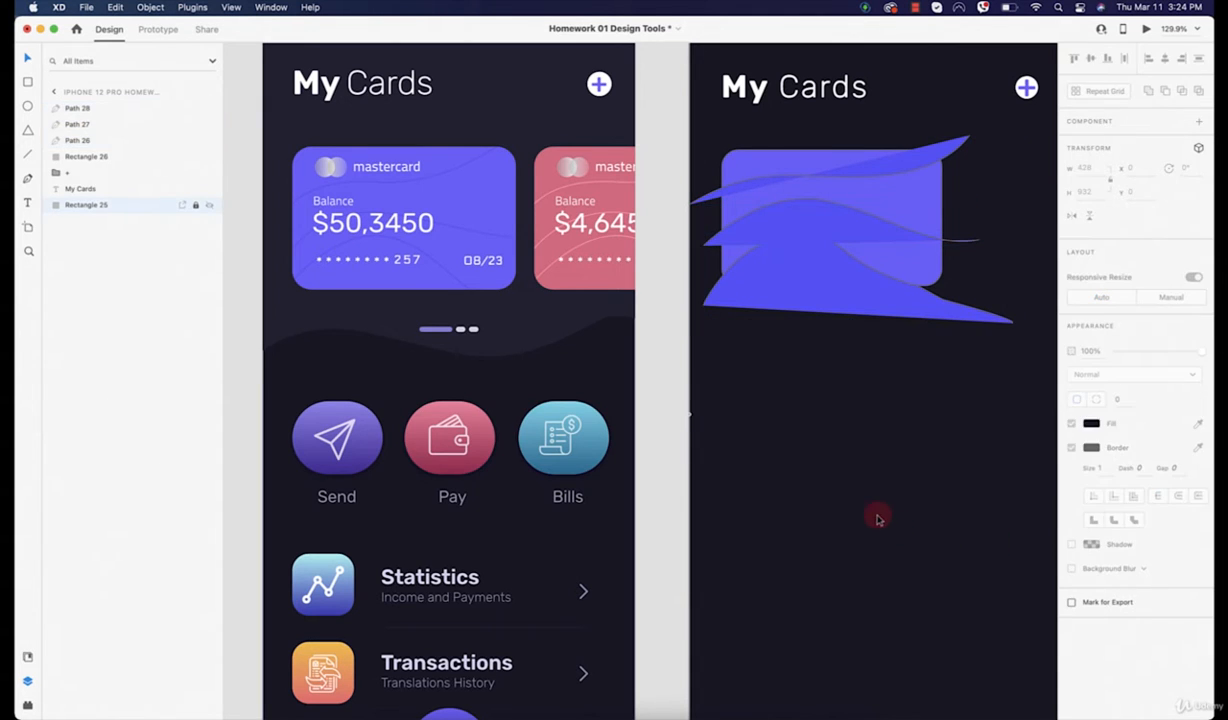
Turn off the fill of the three wave paths and set their border colour to the saved purple #605BF2
click(835, 255)
shift+click(808, 202)
shift+click(808, 181)
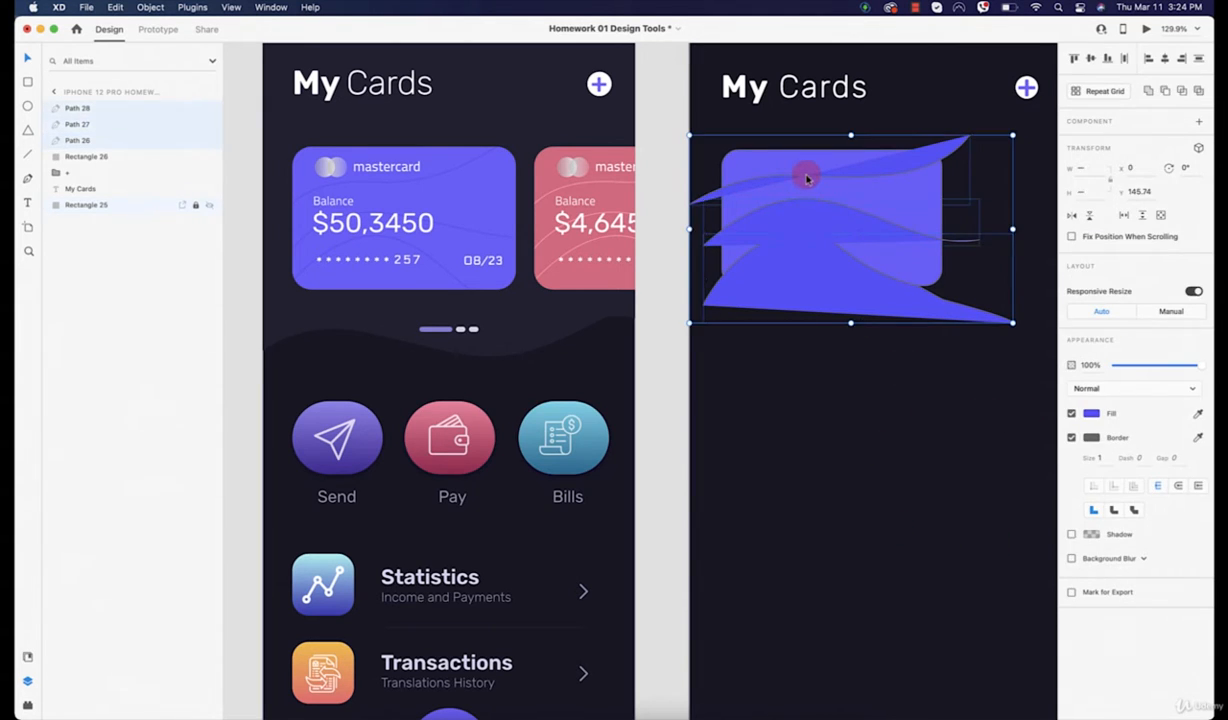
click(1071, 414)
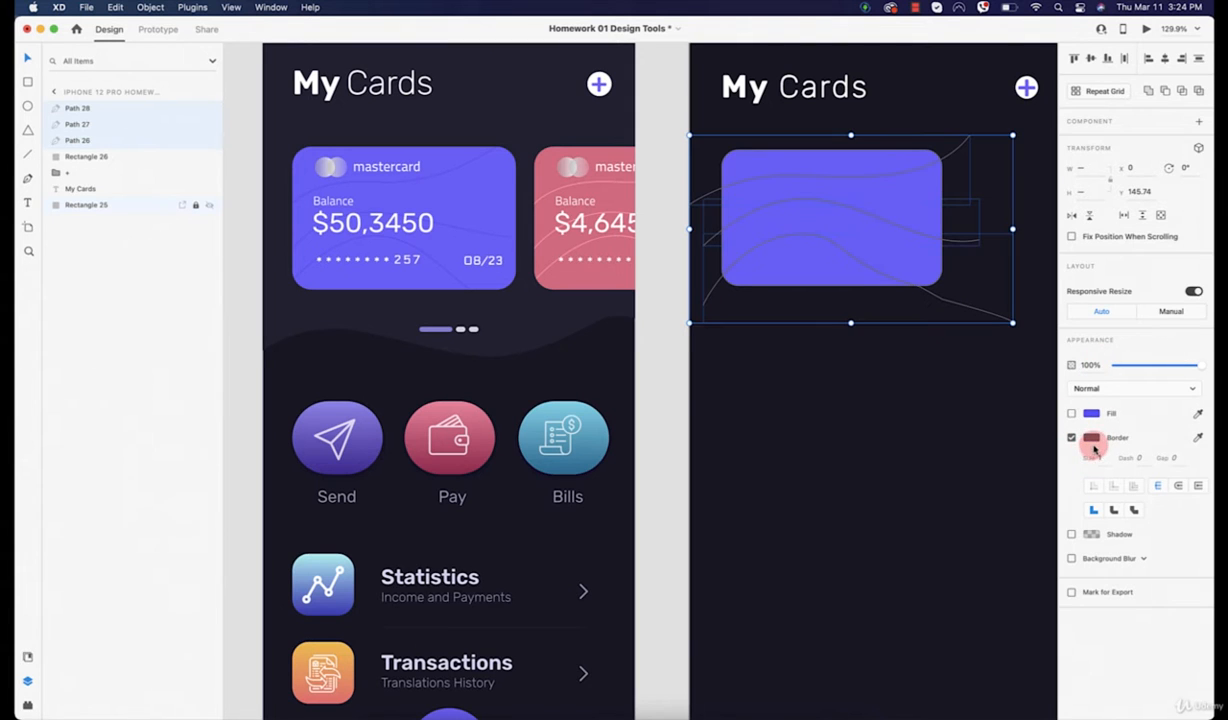
click(1094, 439)
click(993, 507)
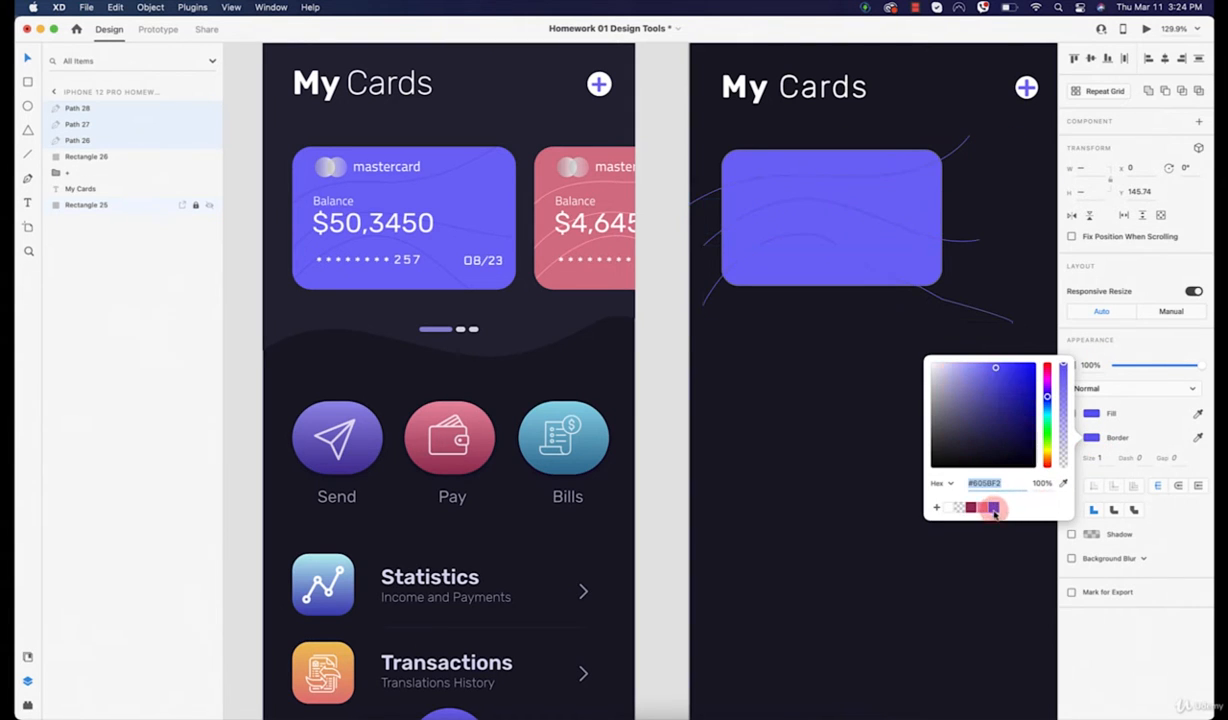
click(785, 432)
Delete the extra anchor point just below the card's lower right corner from the lowest wave path
scroll(814, 304, up, 5)
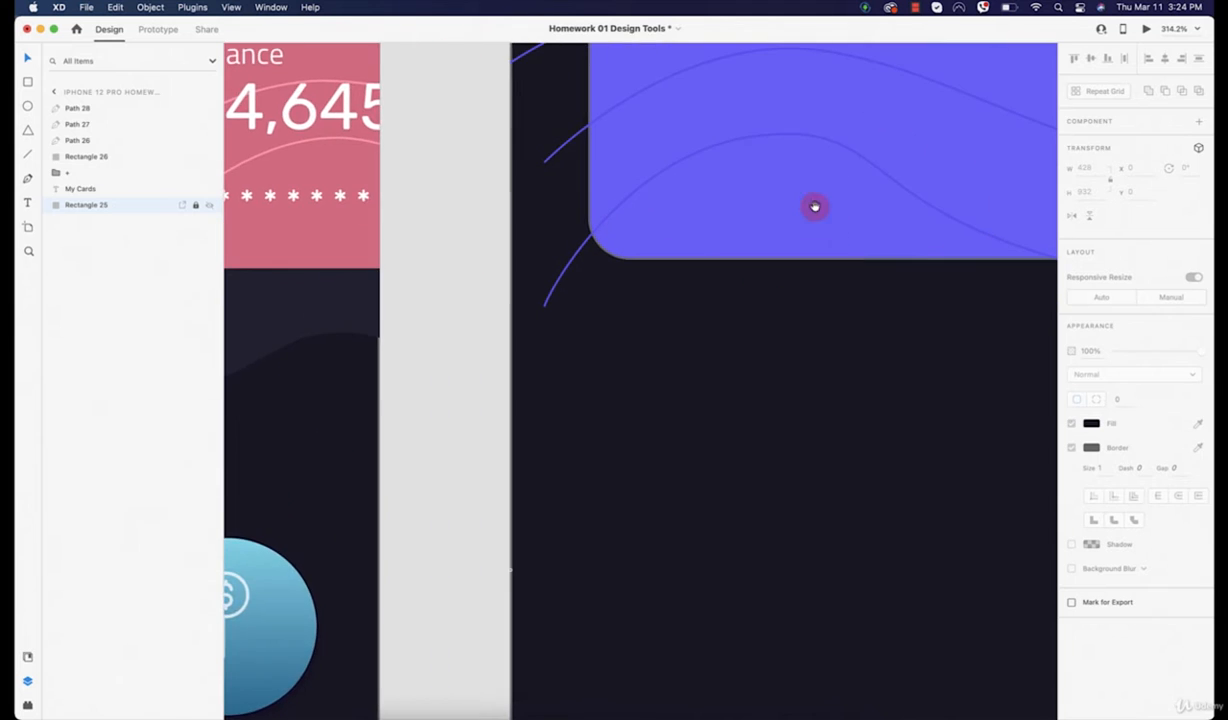
double_click(626, 198)
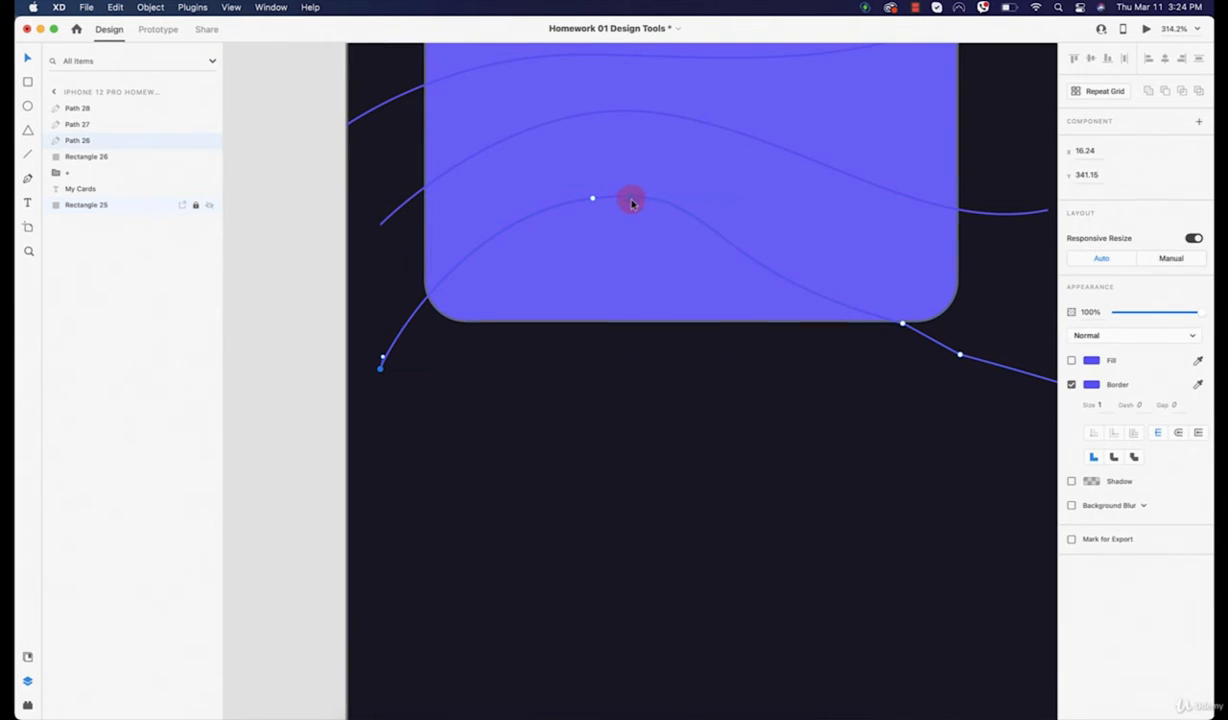
key(Escape)
click(904, 326)
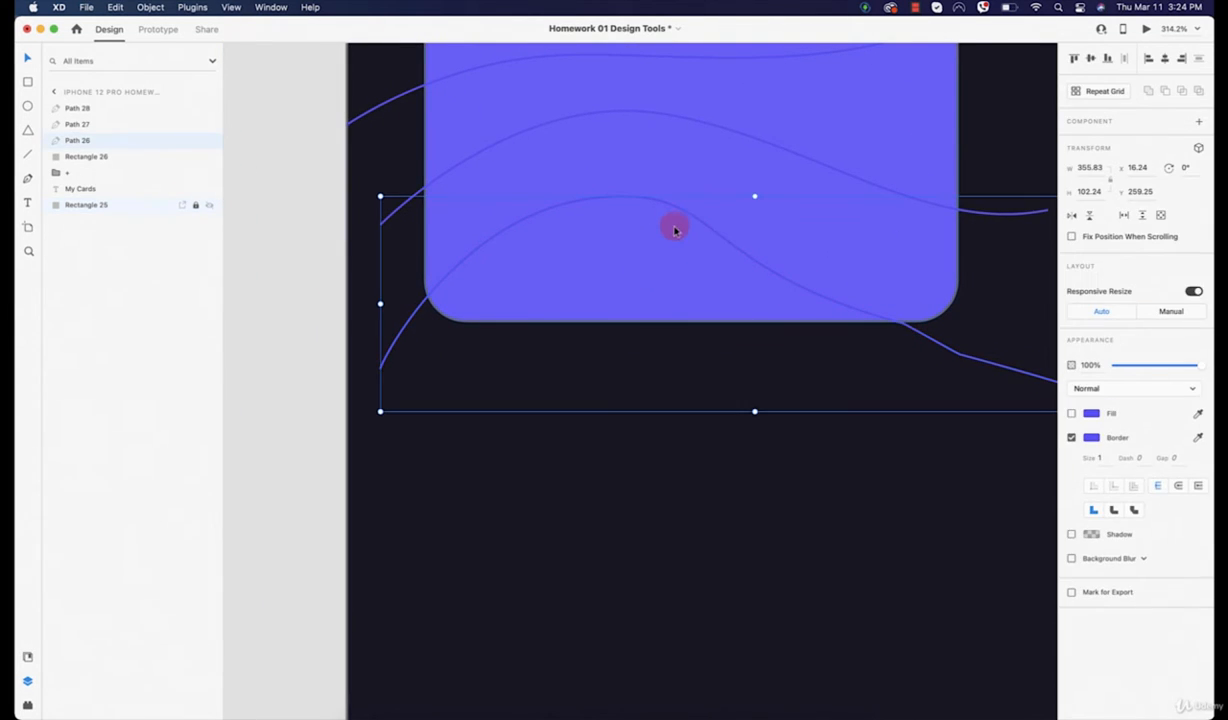
double_click(683, 217)
double_click(700, 221)
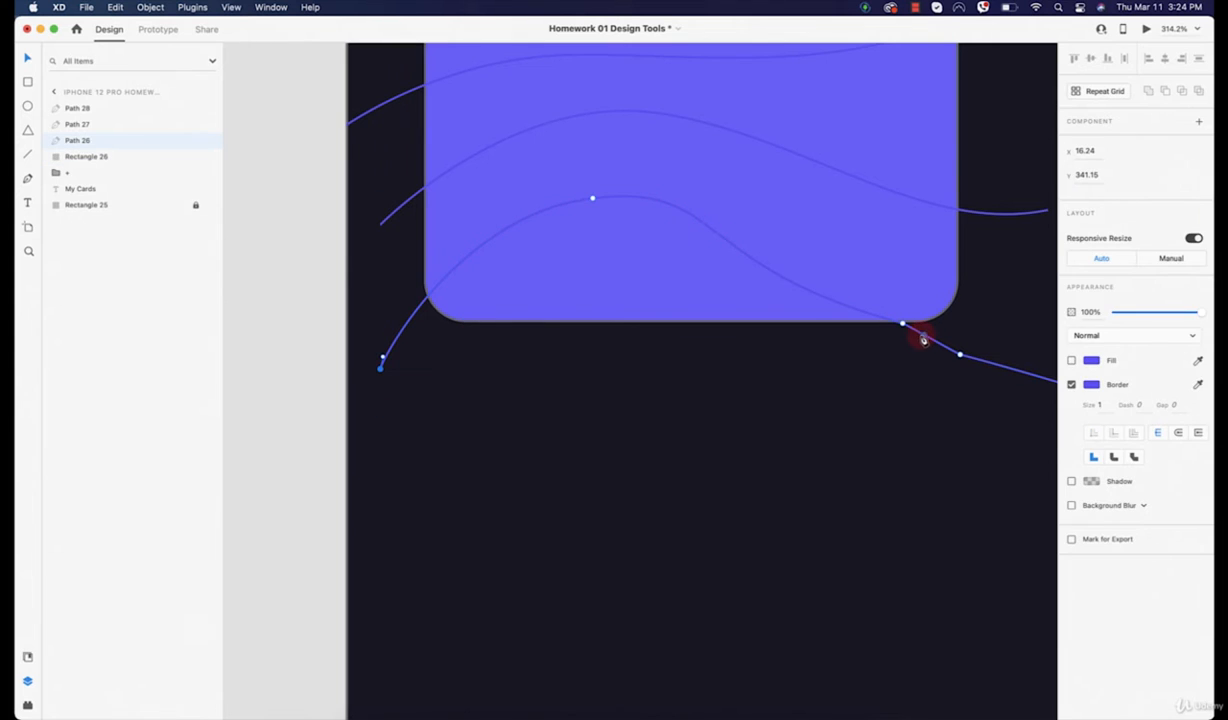
drag(904, 326, 979, 424)
key(Delete)
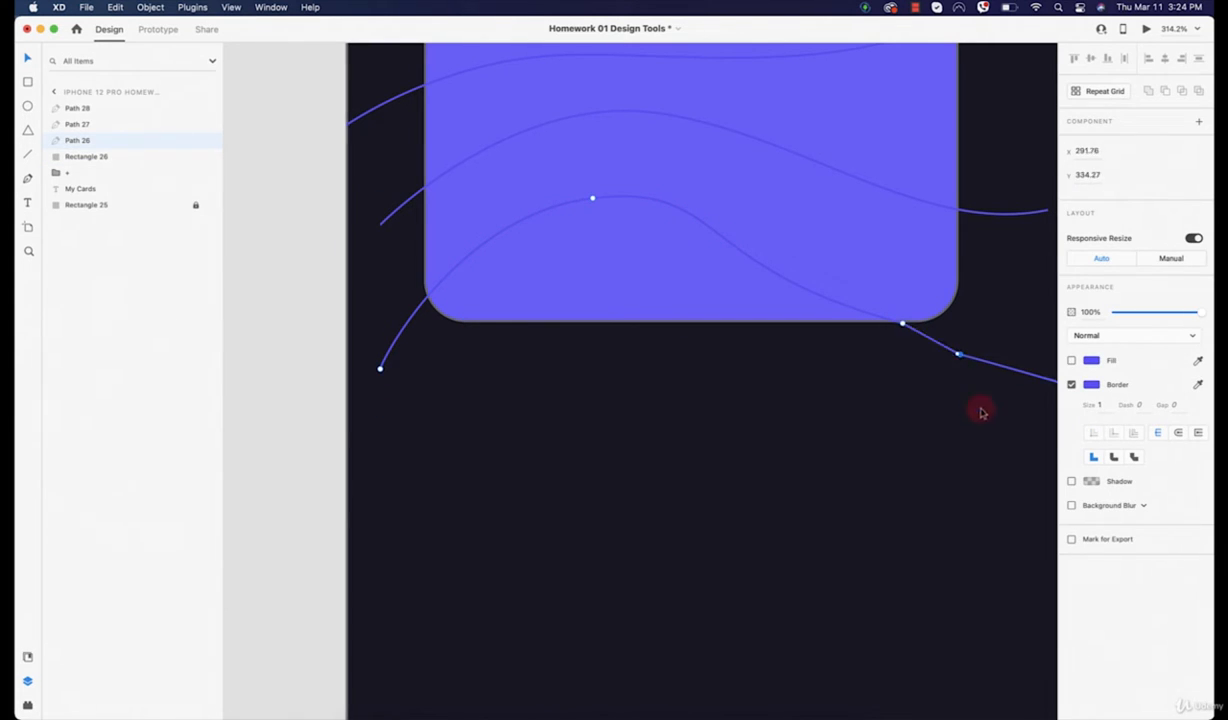
click(959, 362)
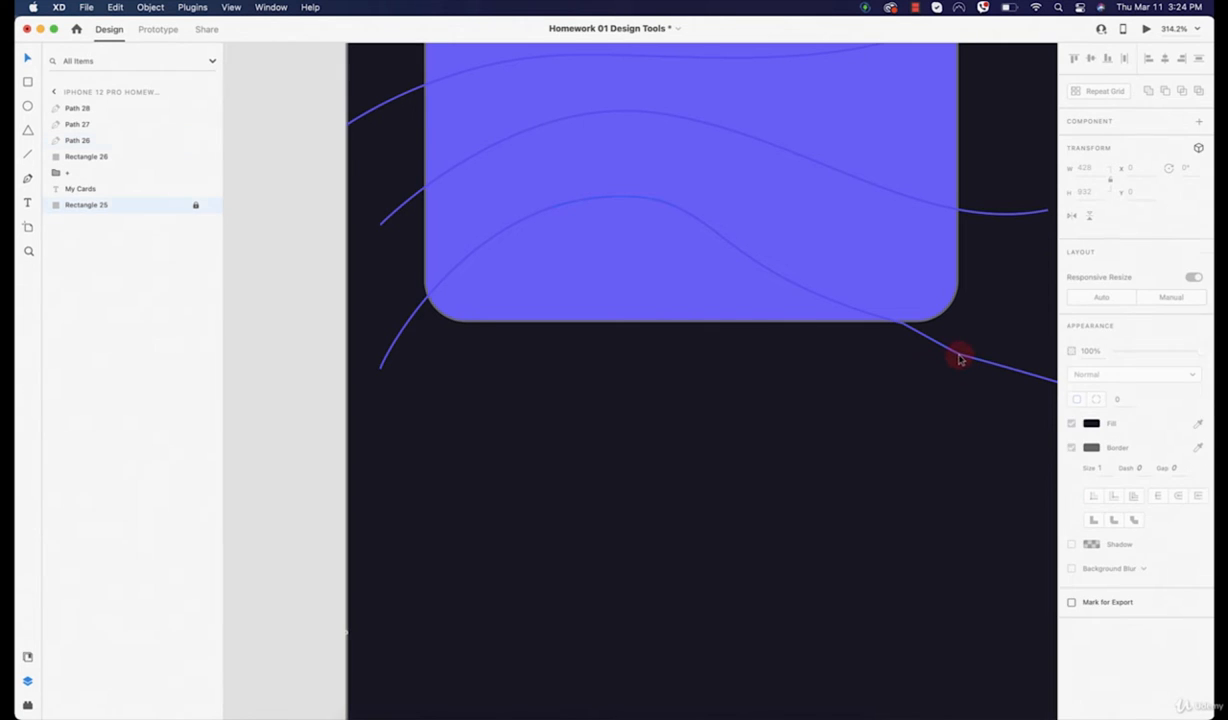
double_click(959, 360)
key(Delete)
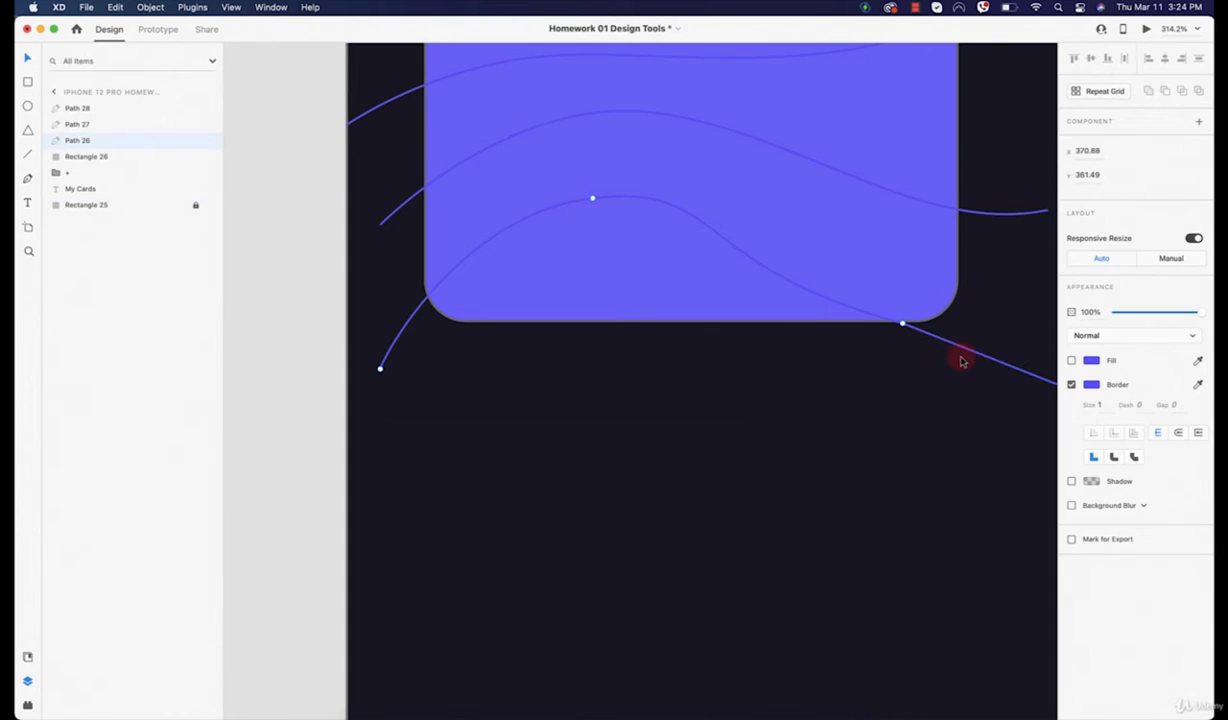
Move the lowest wave's anchor from the card's bottom edge to about X 289, Y 334 and smooth the curve leading into it
click(903, 326)
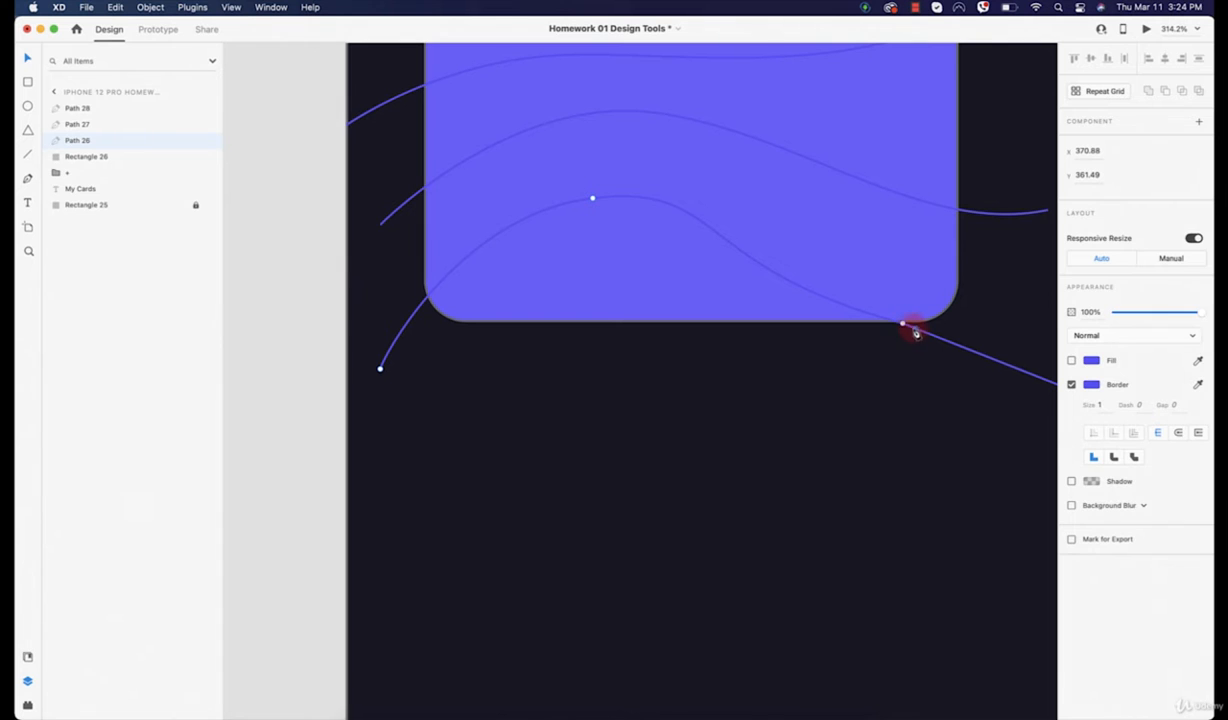
scroll(903, 330, up, 5)
drag(901, 325, 1016, 392)
scroll(776, 350, down, 5)
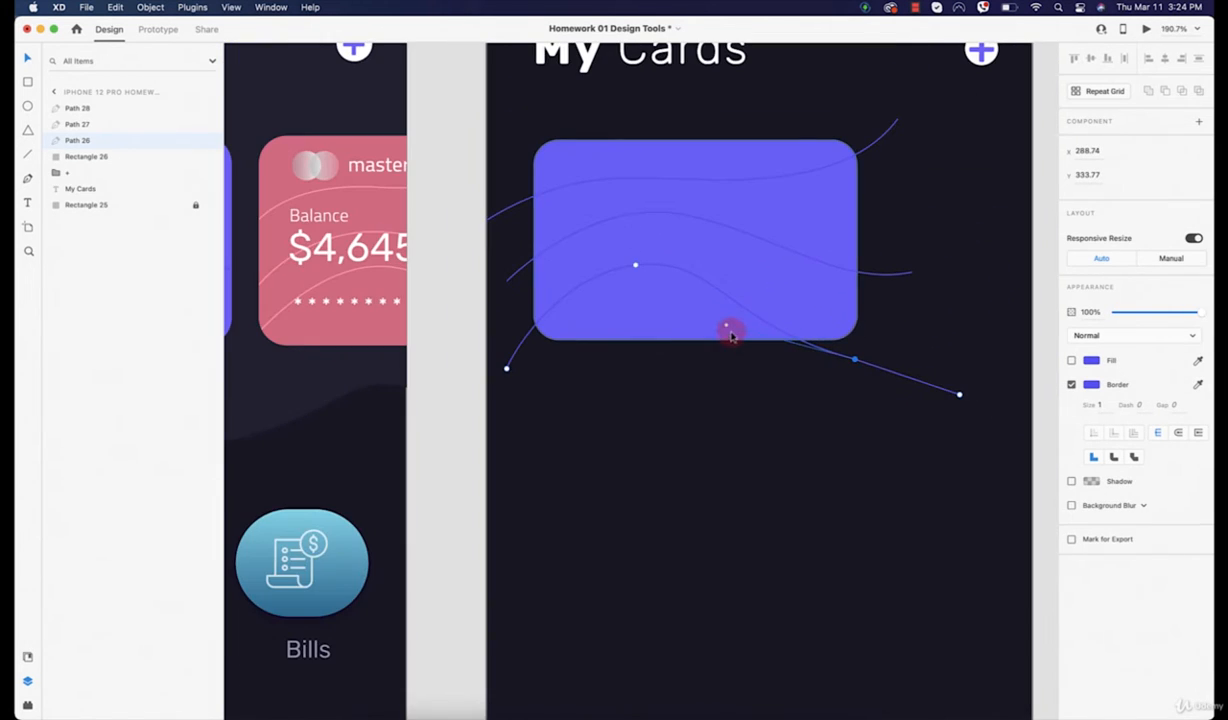
drag(727, 327, 764, 296)
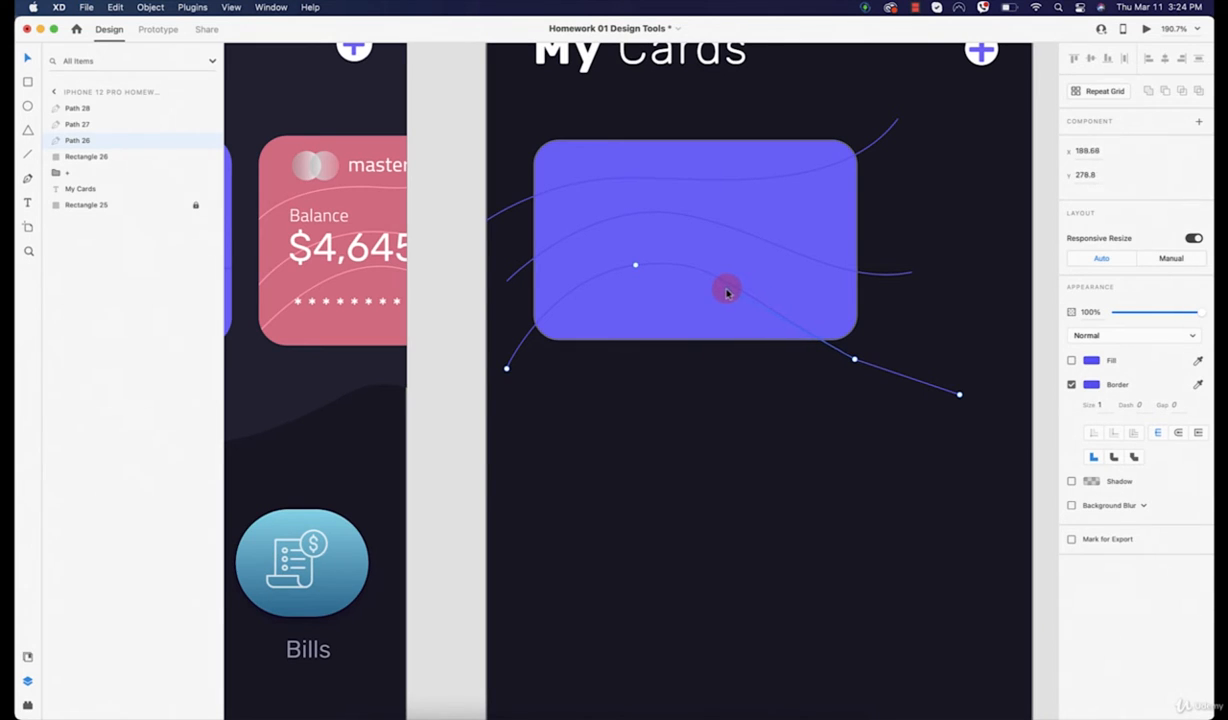
click(772, 442)
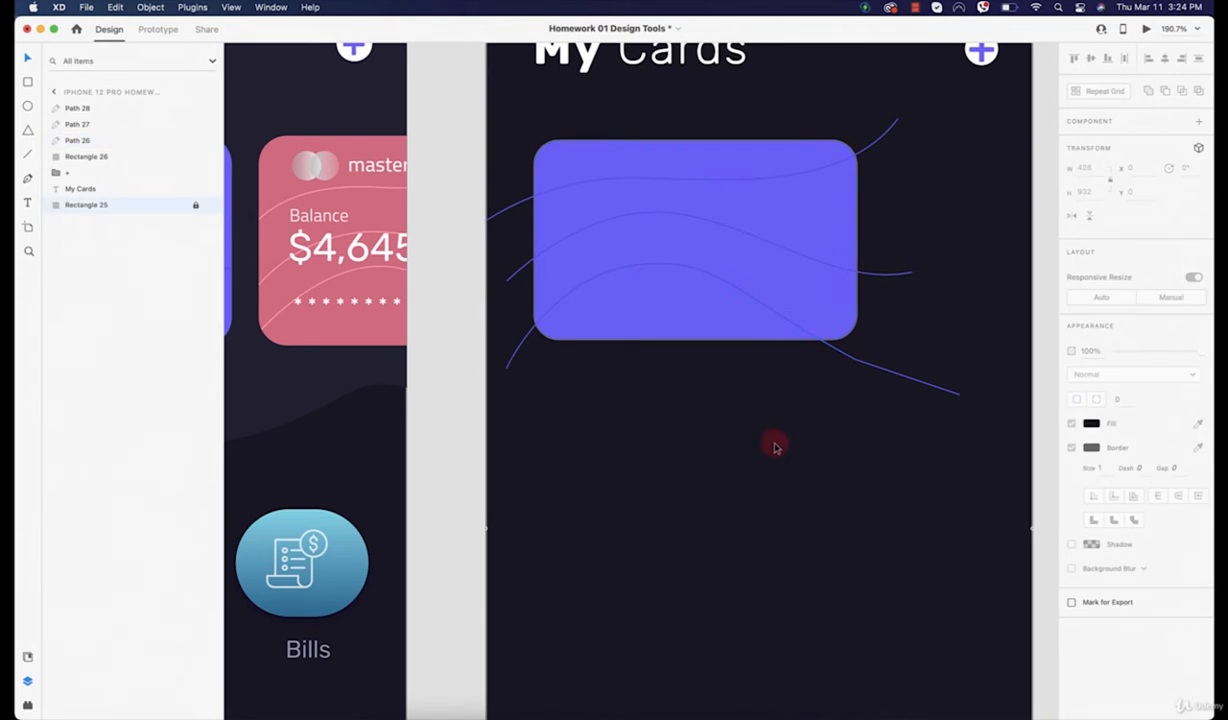
Duplicate the purple card rectangle and place the copy above the three wave paths in the layer order
scroll(776, 444, down, 3)
scroll(776, 444, down, 2)
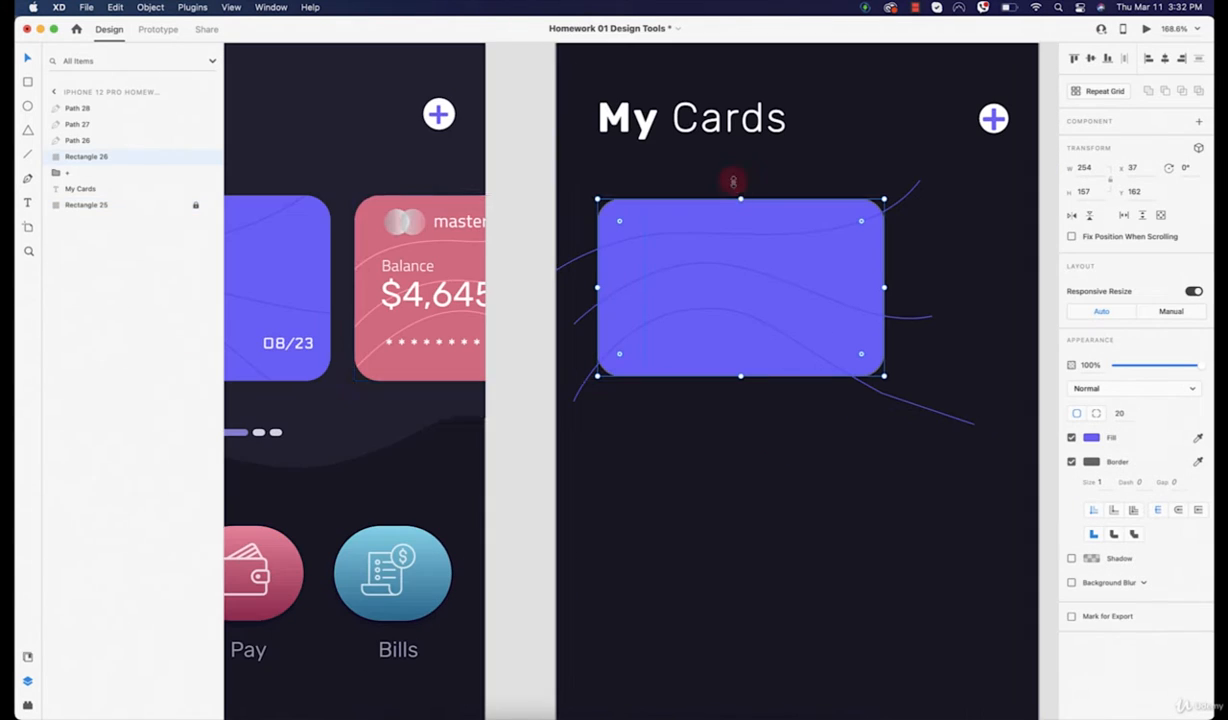
right_click(81, 161)
click(124, 221)
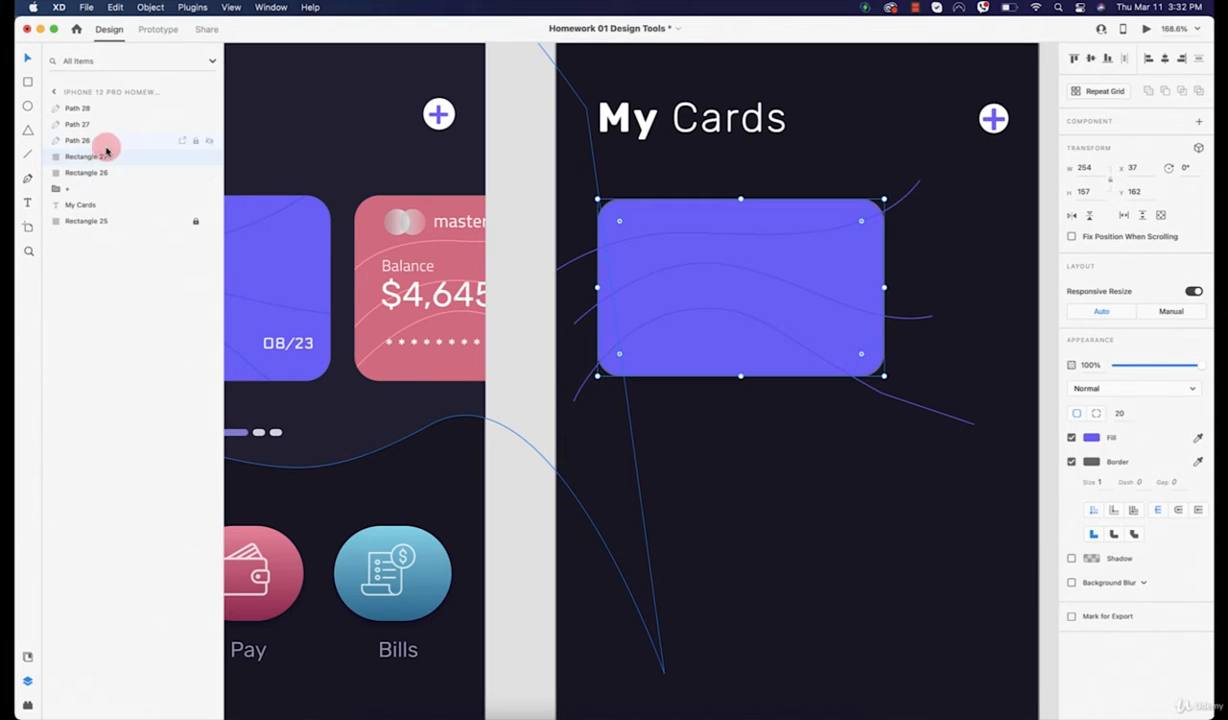
drag(88, 157, 101, 110)
Mask the three wave paths with the duplicated card rectangle so the lines are clipped to the card
click(76, 155)
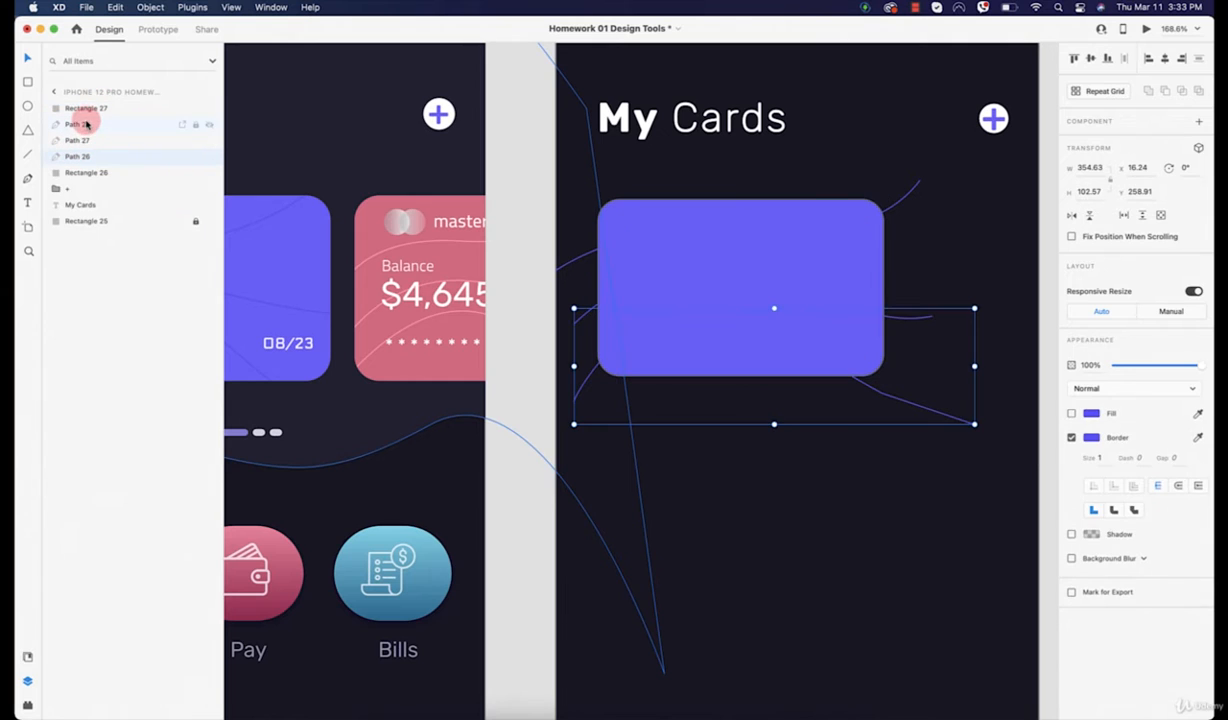
shift+click(86, 115)
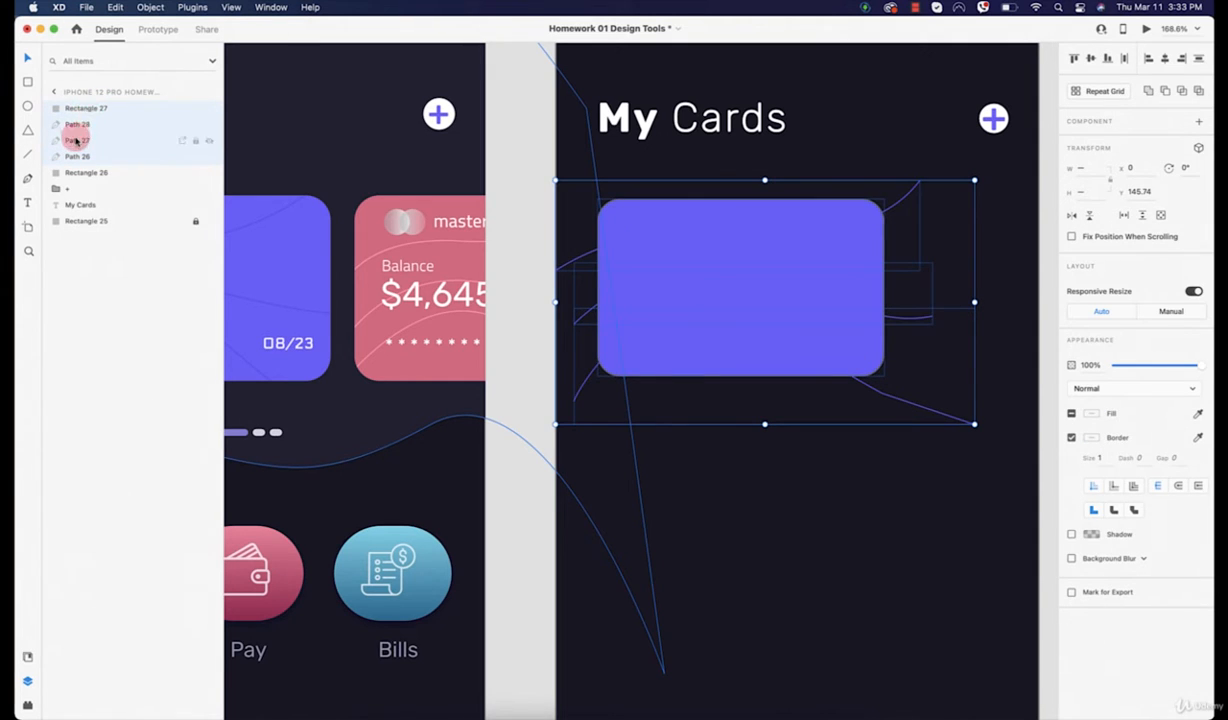
right_click(88, 115)
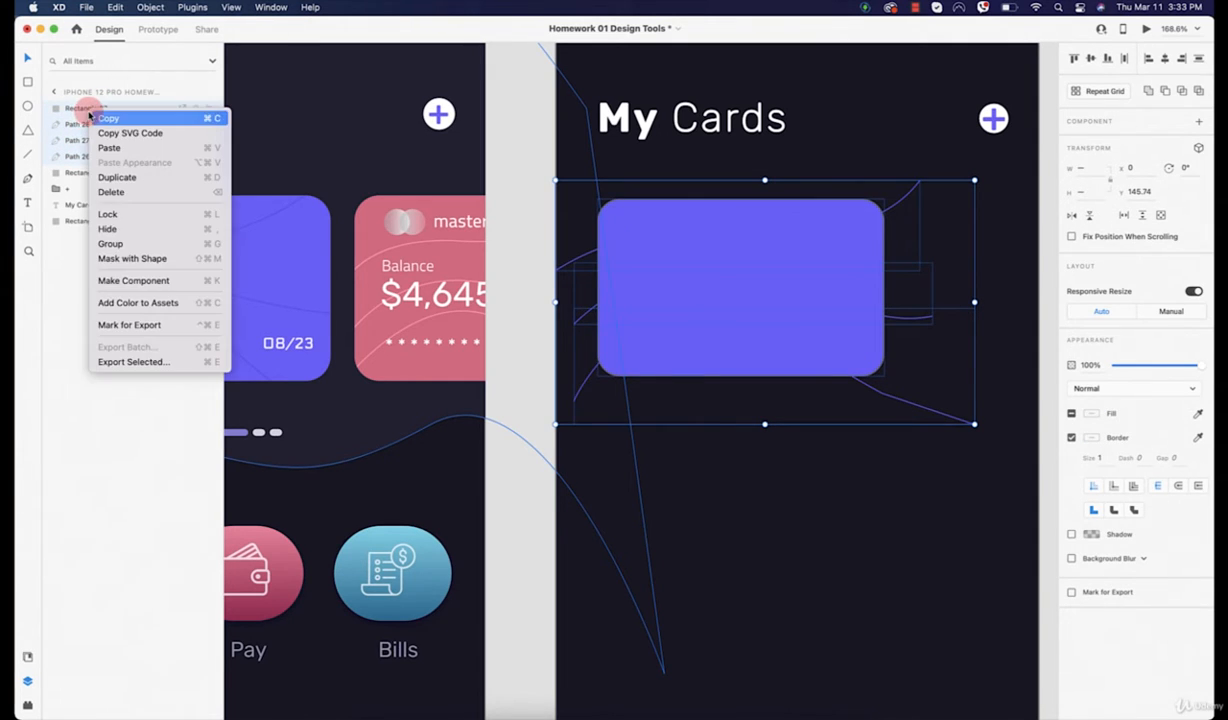
click(138, 259)
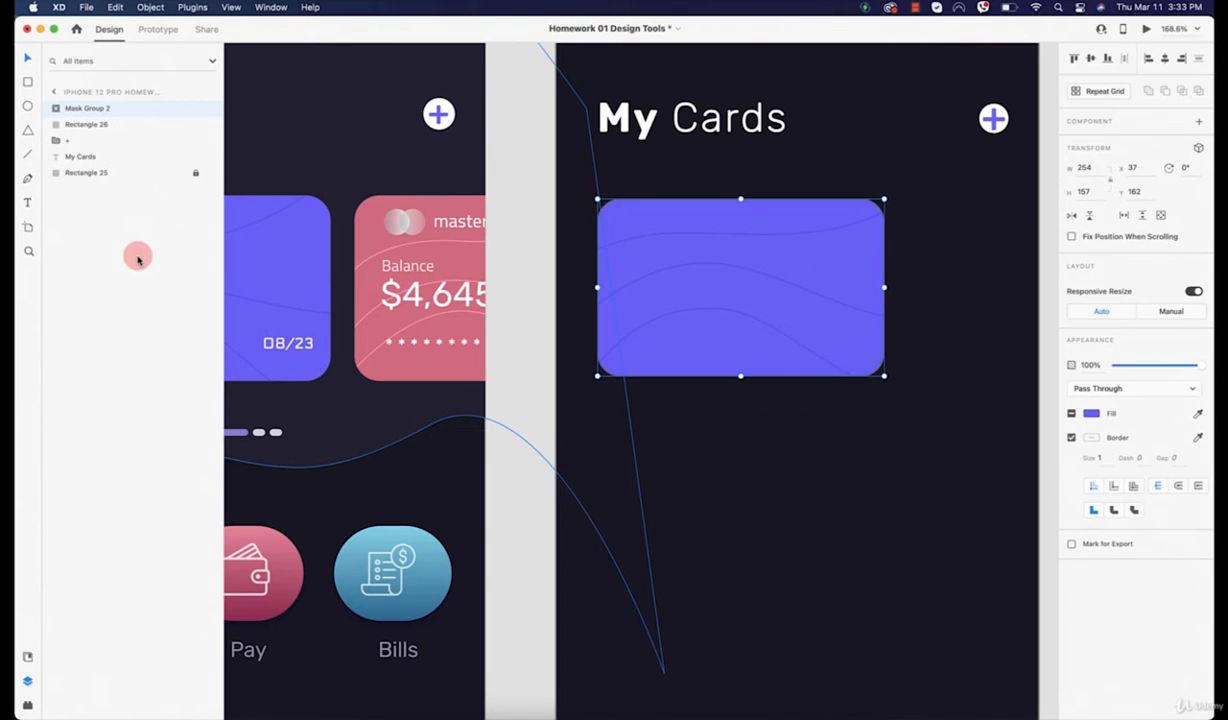
click(712, 381)
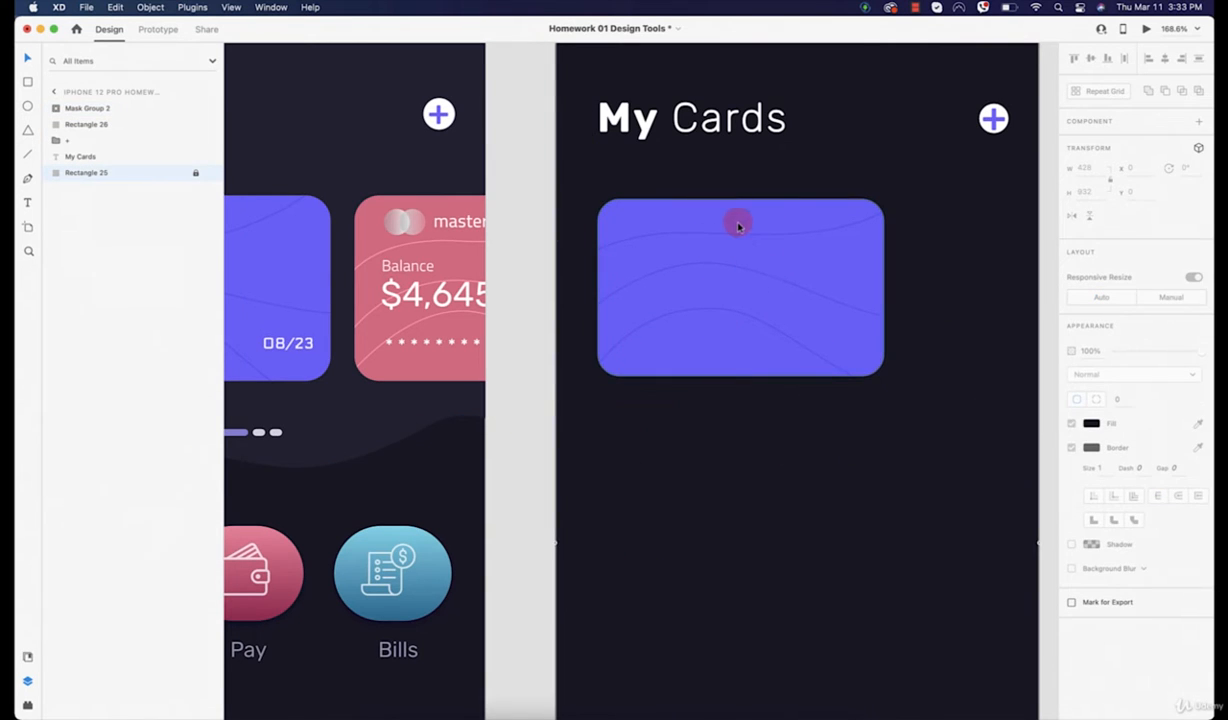
Draw a 34 by 34 white circle just below the purple card at X 53, Y 340 and turn off its border
scroll(707, 203, down, 5)
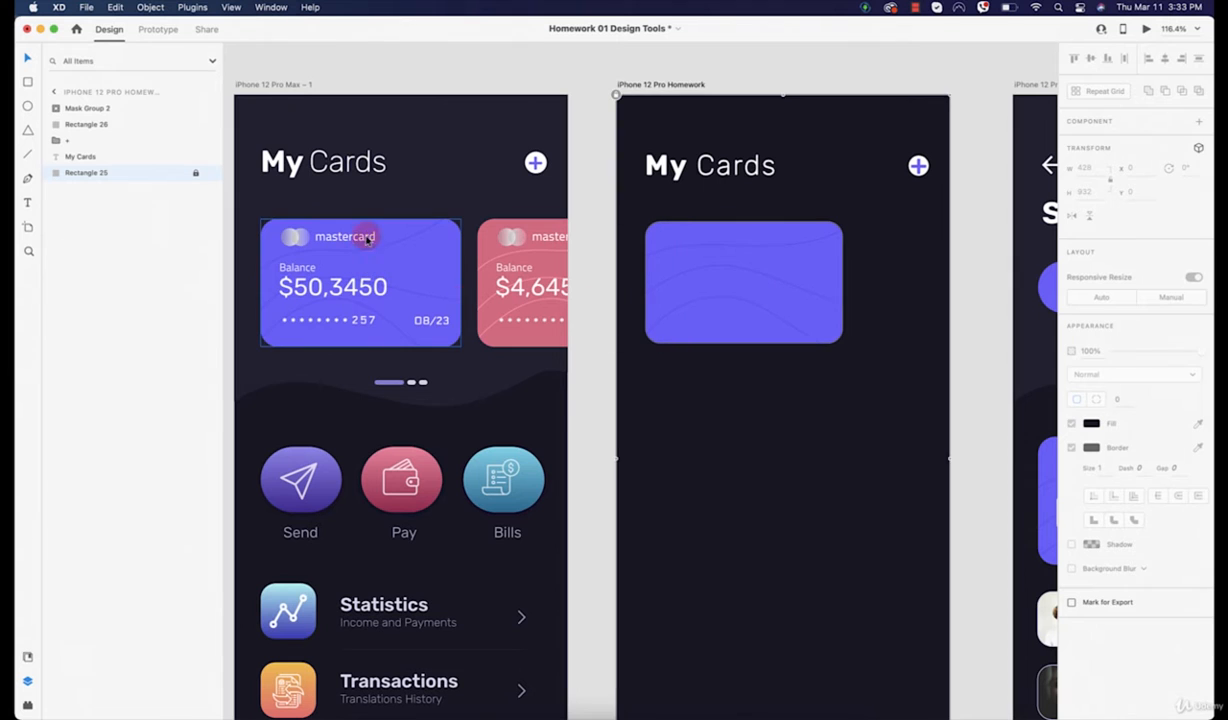
scroll(288, 241, up, 3)
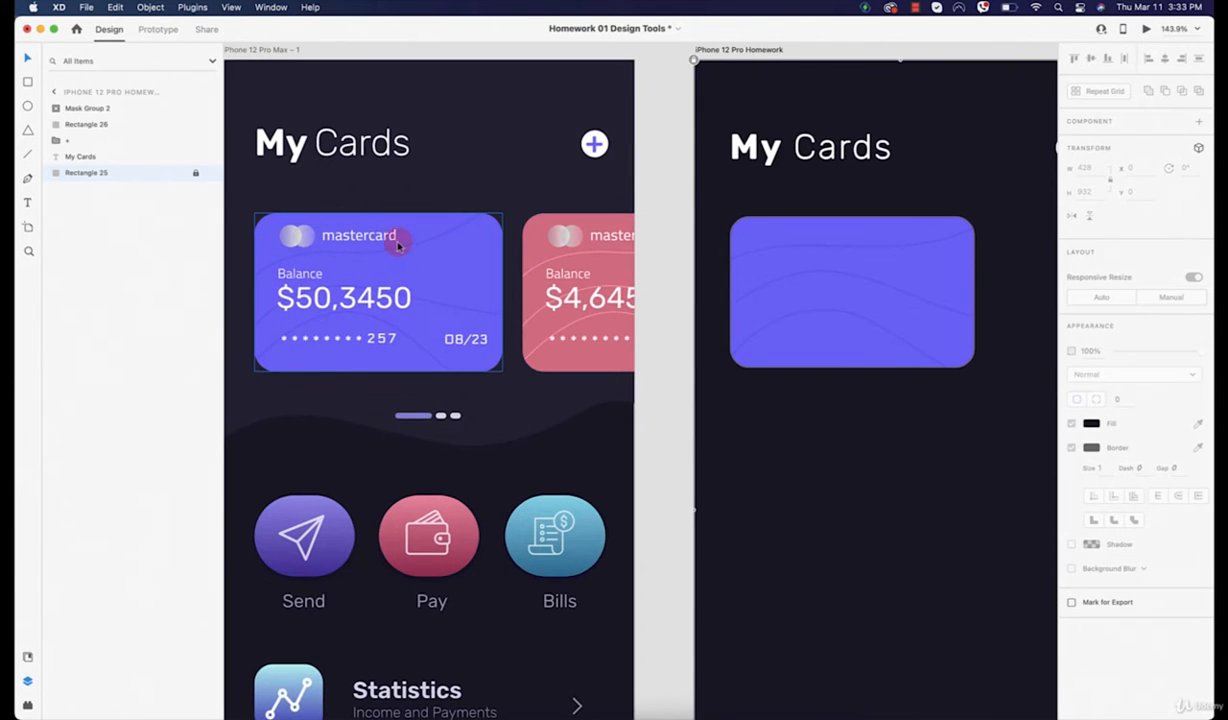
scroll(795, 260, up, 2)
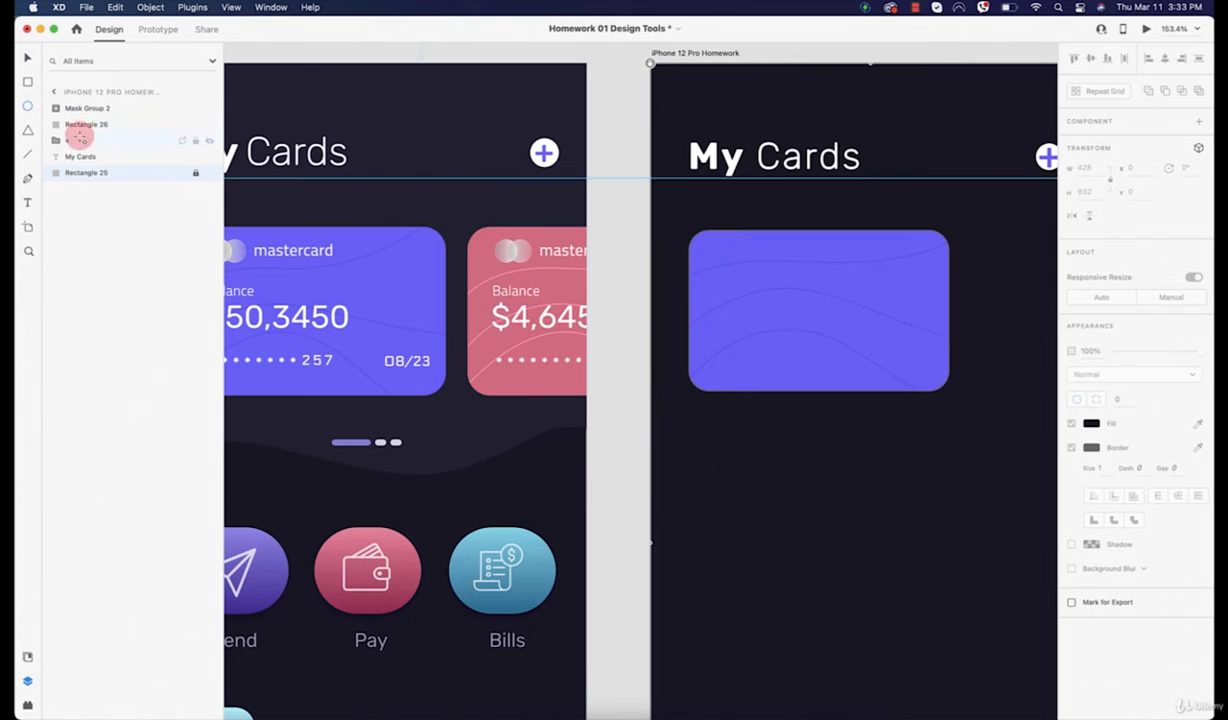
mouse_move(723, 415)
mouse_down()
mouse_move(760, 472)
mouse_move(729, 443)
mouse_move(740, 448)
mouse_up()
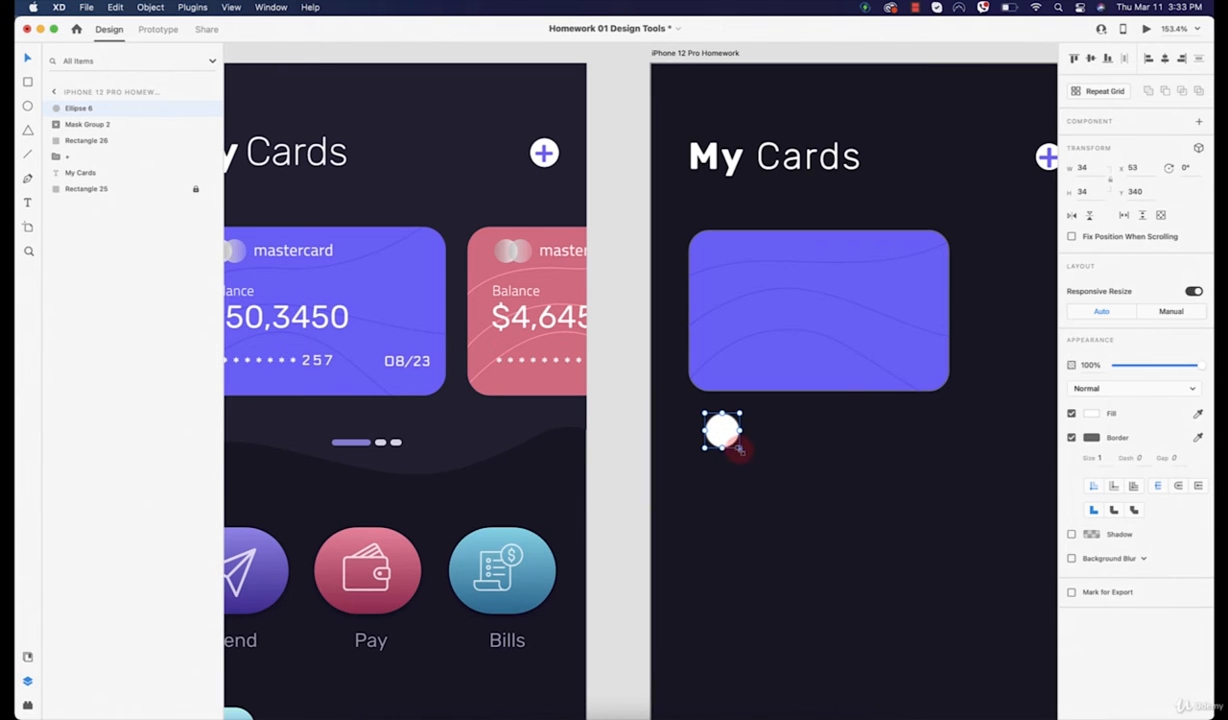
scroll(735, 448, up, 2)
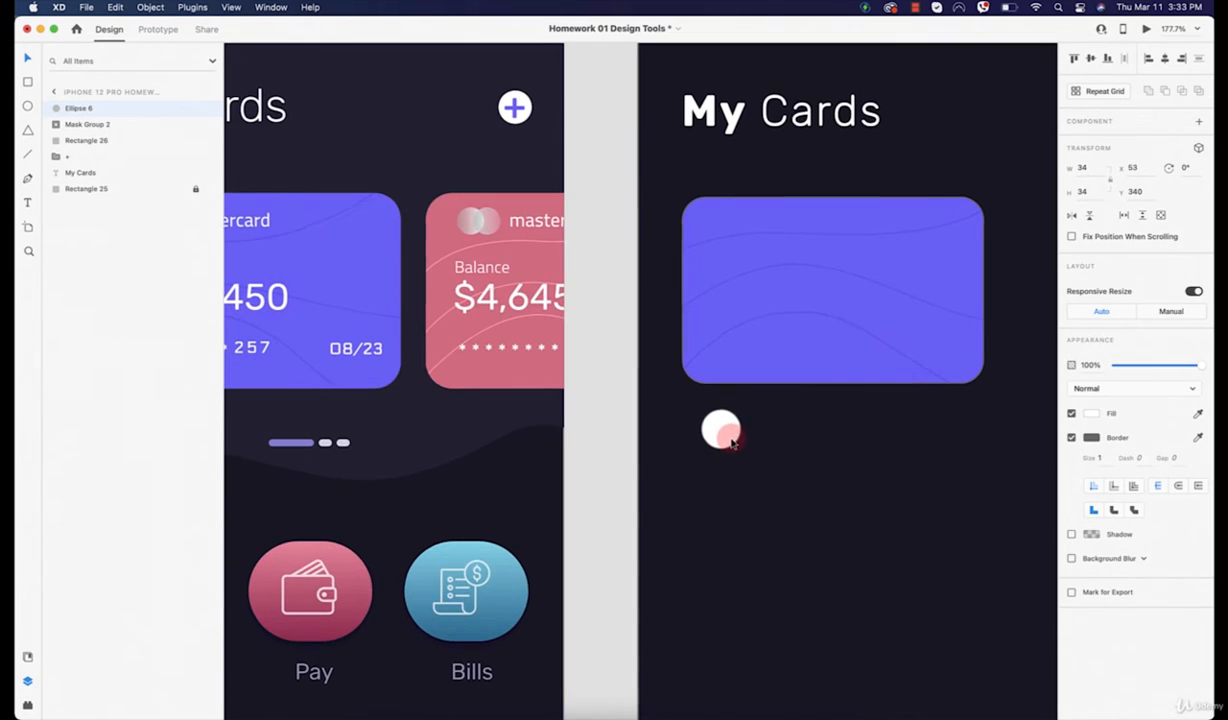
click(1070, 440)
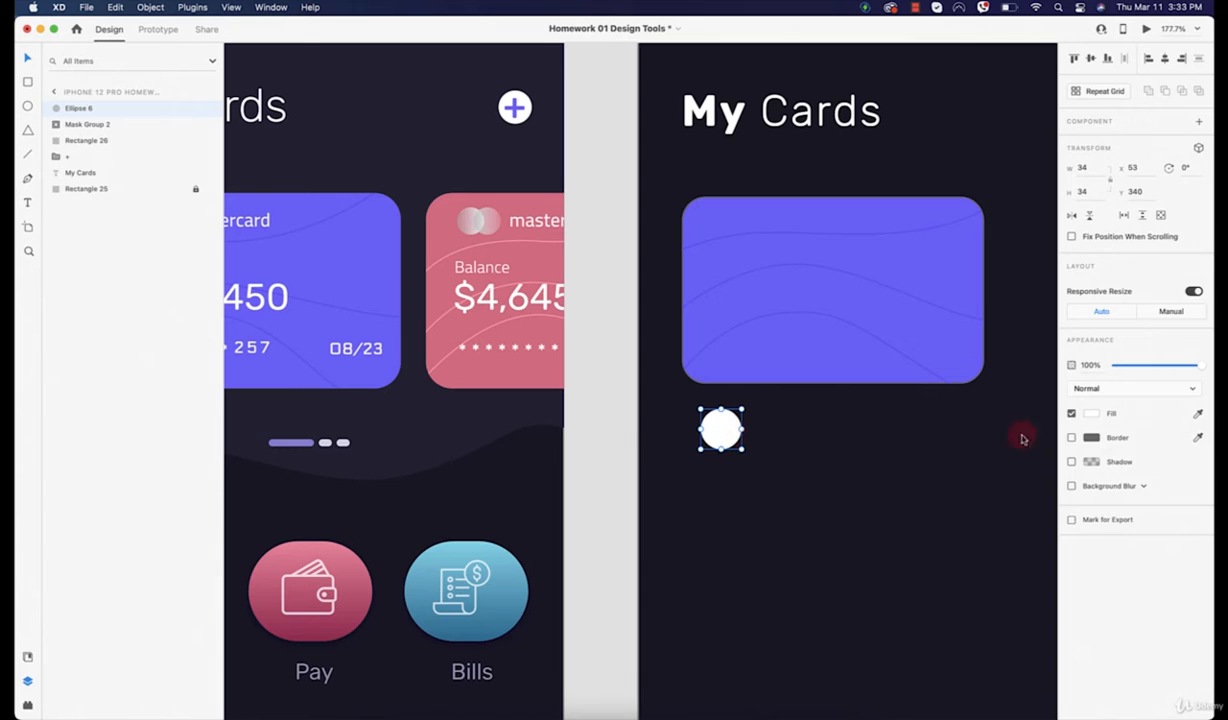
Change the circle's fill to a linear gradient and turn the gradient direction to run horizontally across it
click(1088, 413)
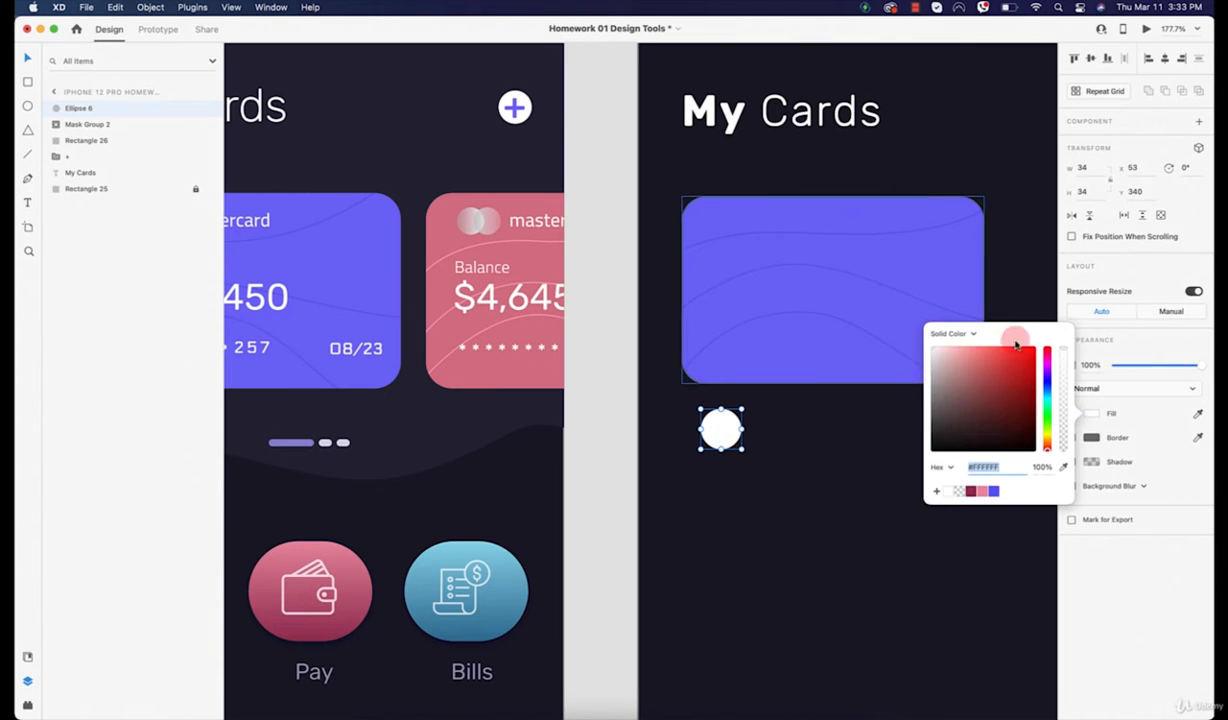
click(968, 336)
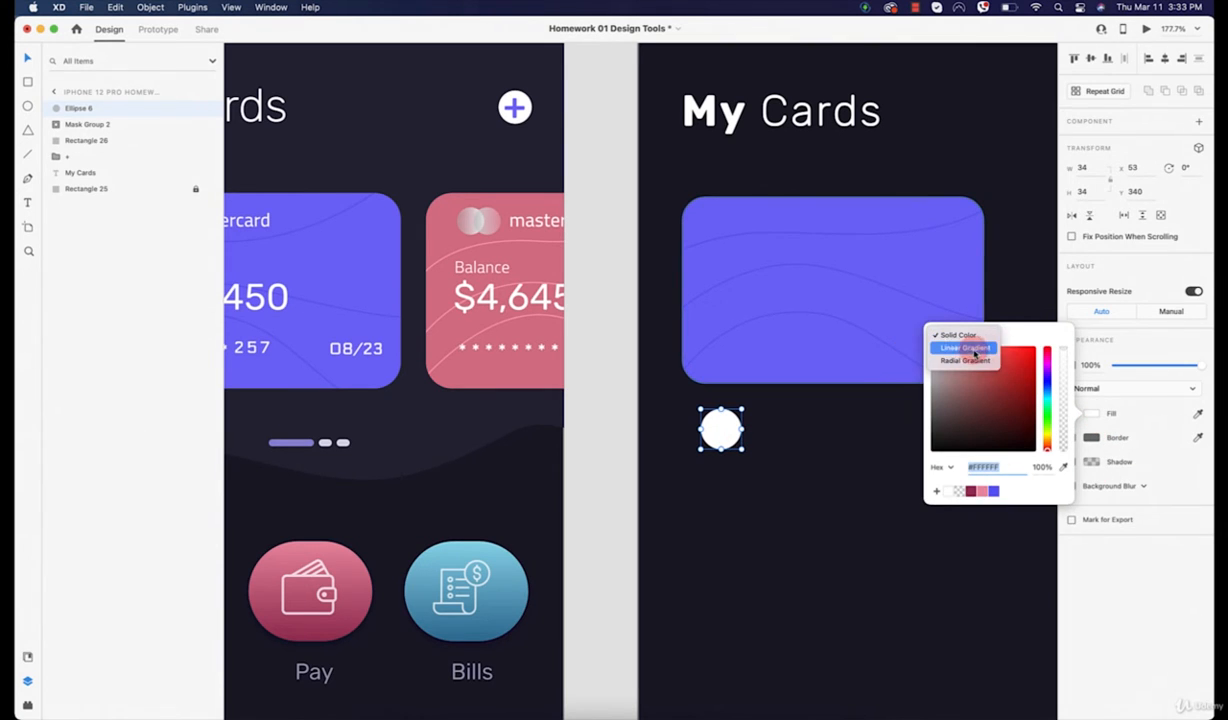
click(970, 350)
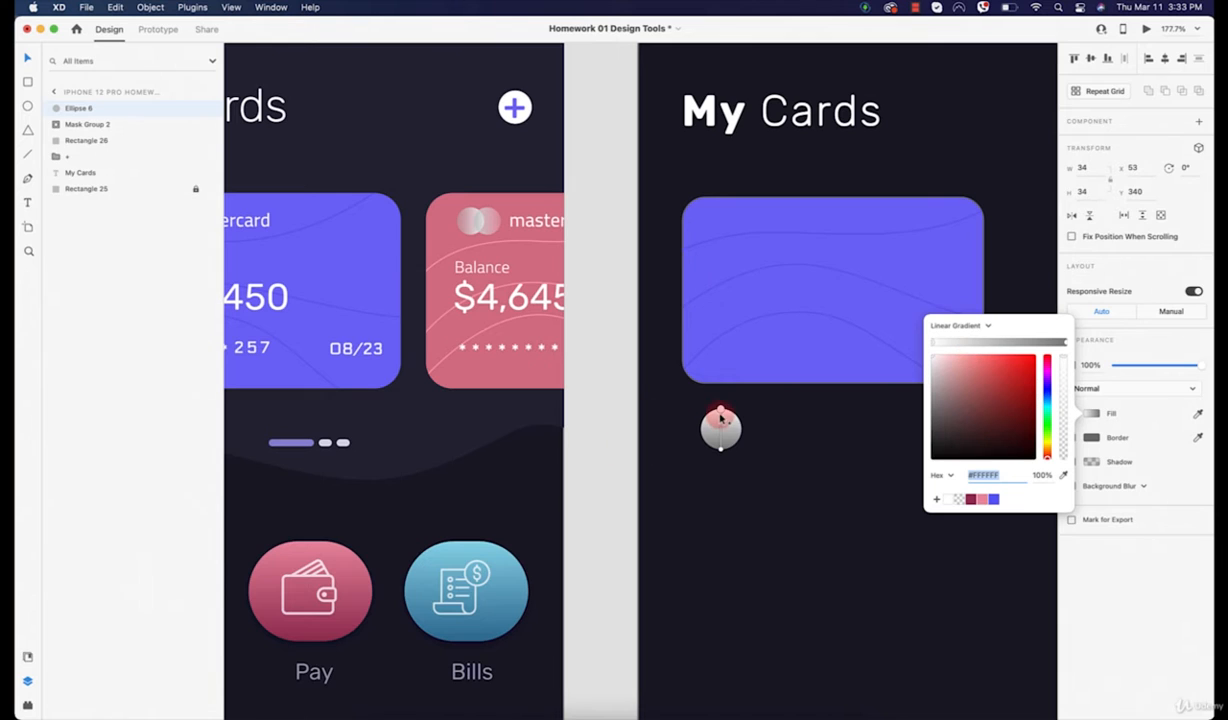
drag(721, 411, 736, 446)
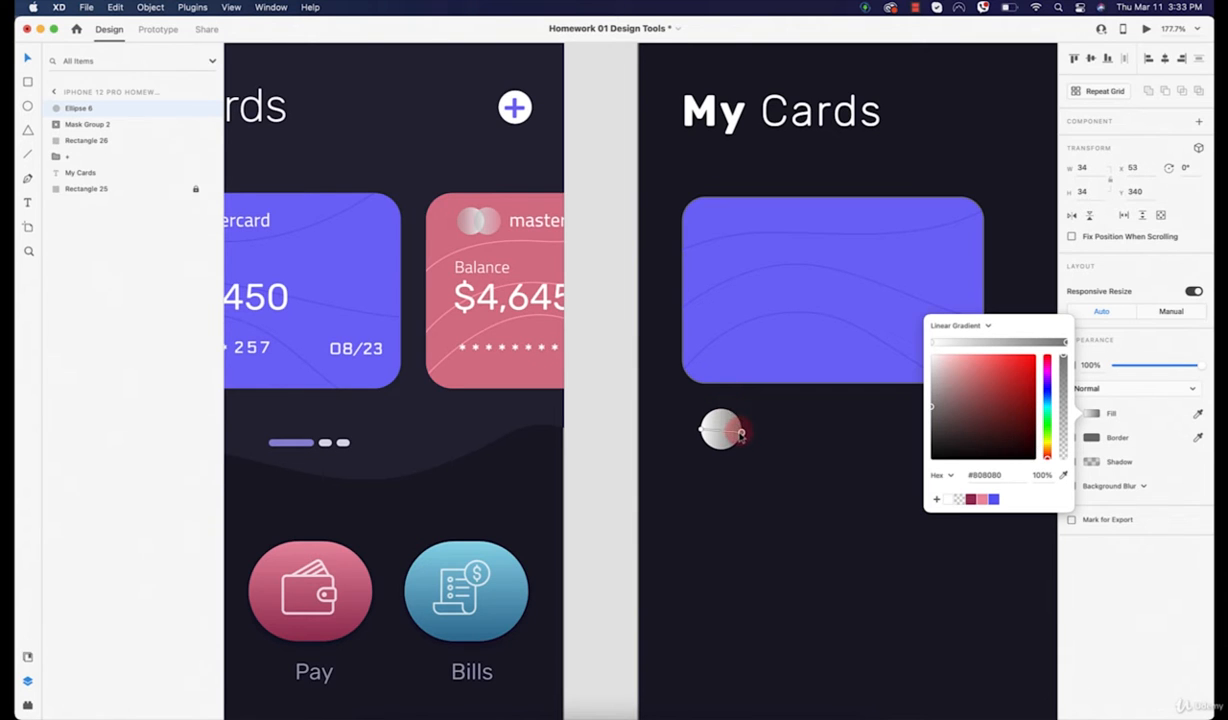
Set the circle gradient's grey stop to white #FFFFFF and reduce the opposite stop's opacity to 15%, following the reference logo
scroll(434, 268, left, 5)
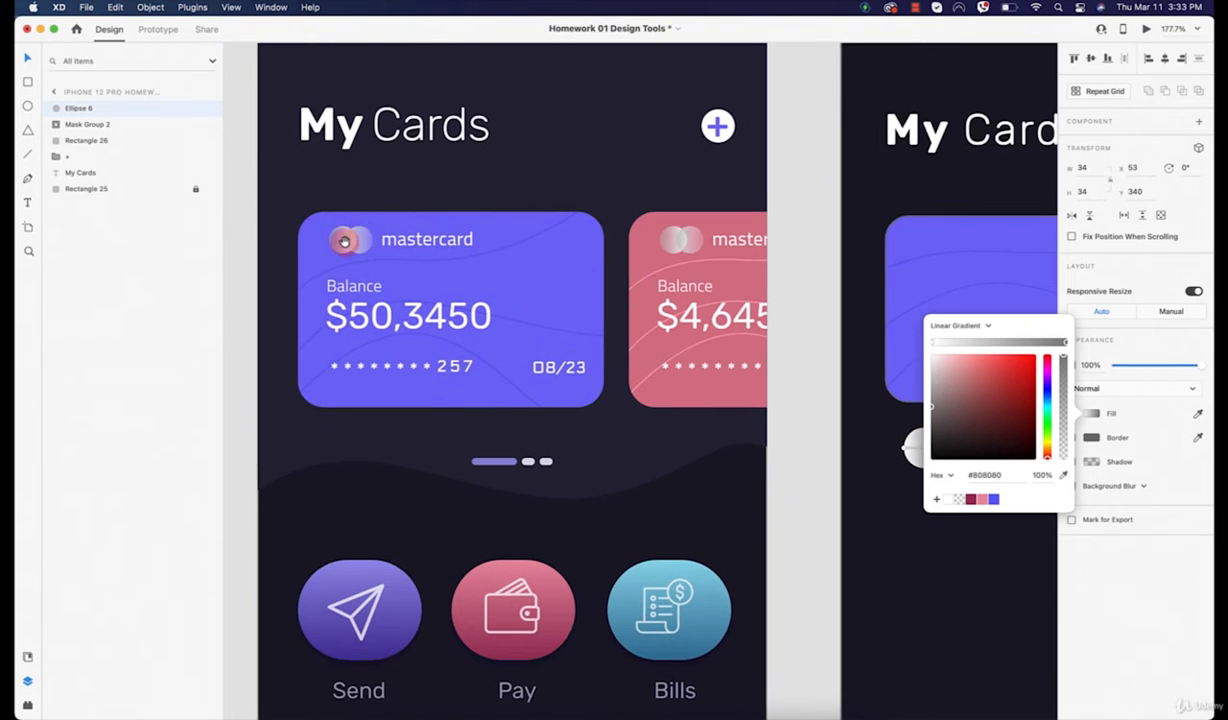
scroll(436, 273, right, 5)
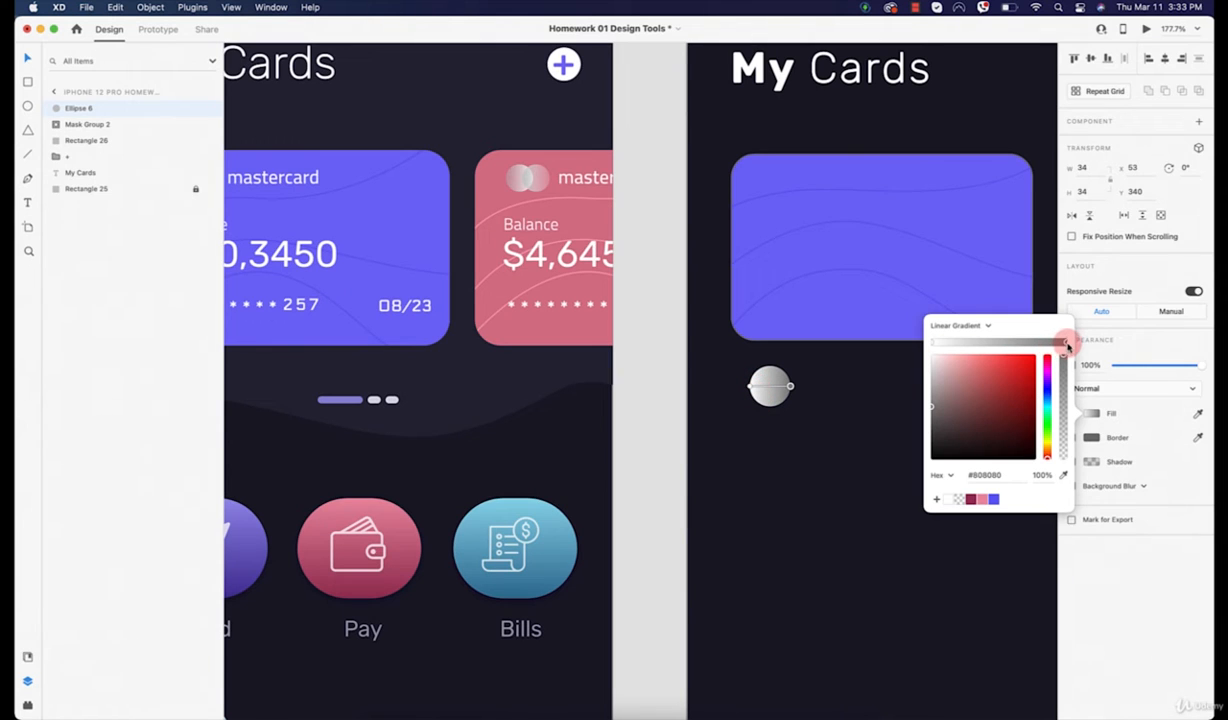
drag(983, 398, 892, 331)
click(934, 344)
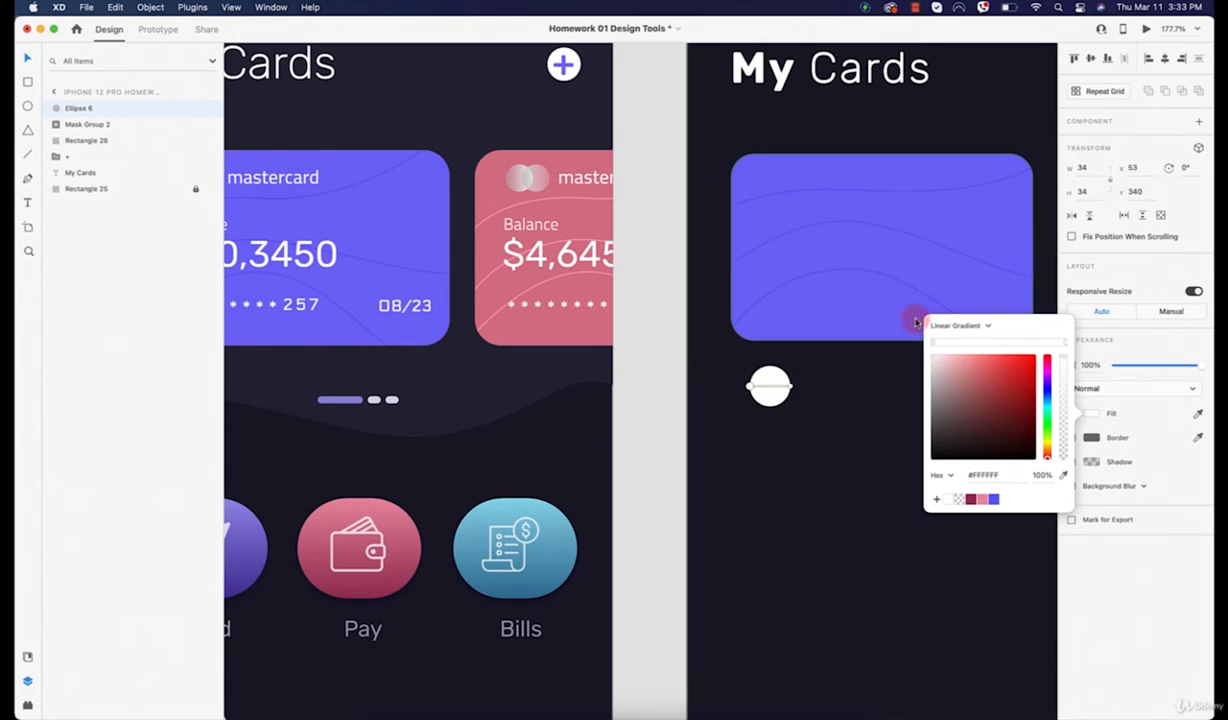
drag(1063, 357, 1058, 441)
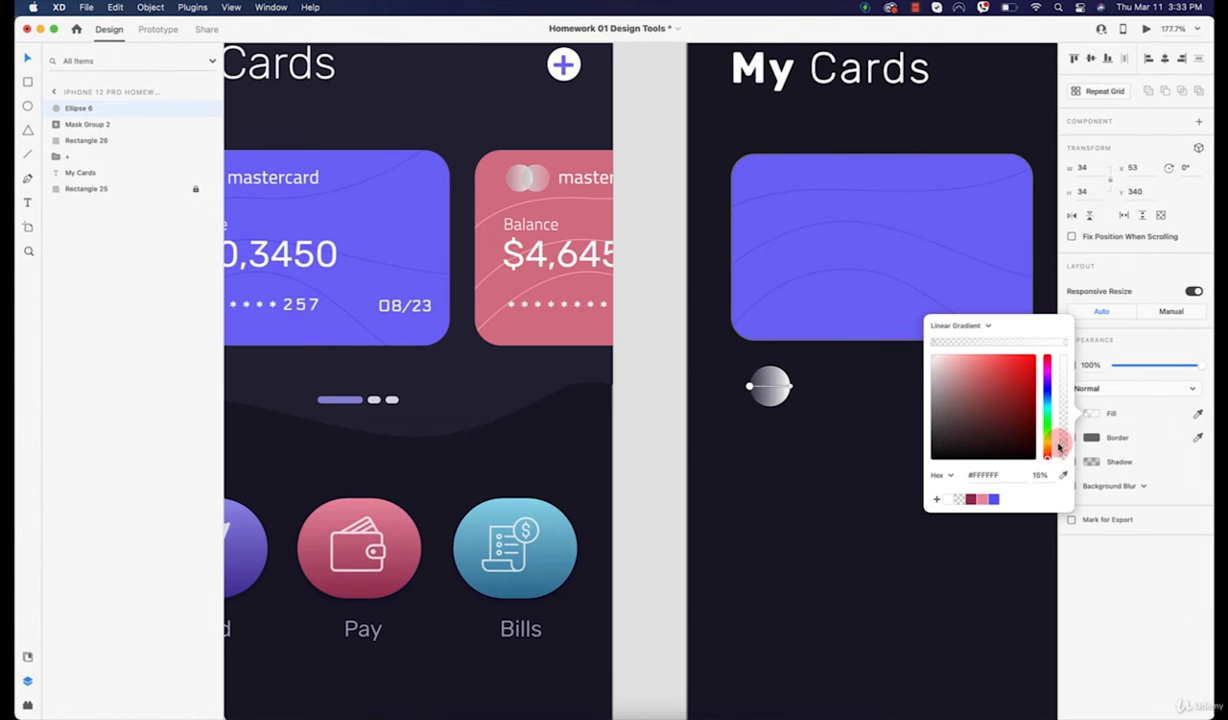
click(805, 416)
Duplicate the gradient circle below the card as the second circle of the mastercard logo
scroll(617, 241, left, 4)
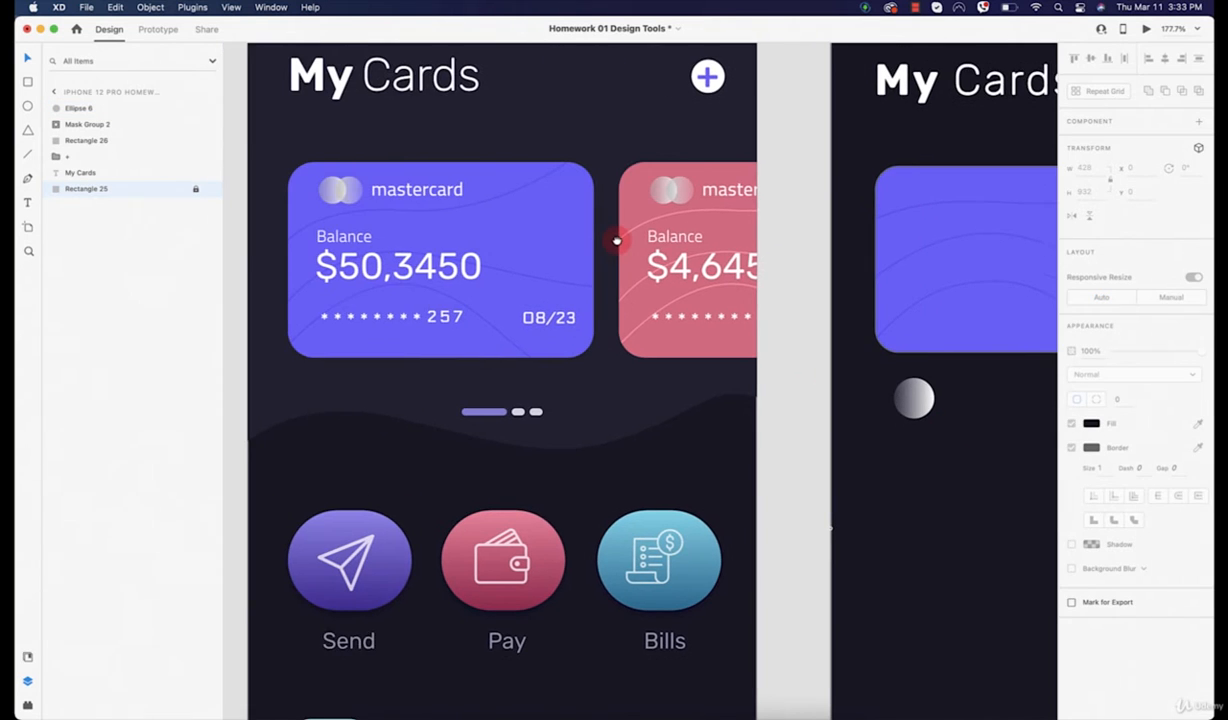
drag(617, 241, 490, 230)
click(767, 374)
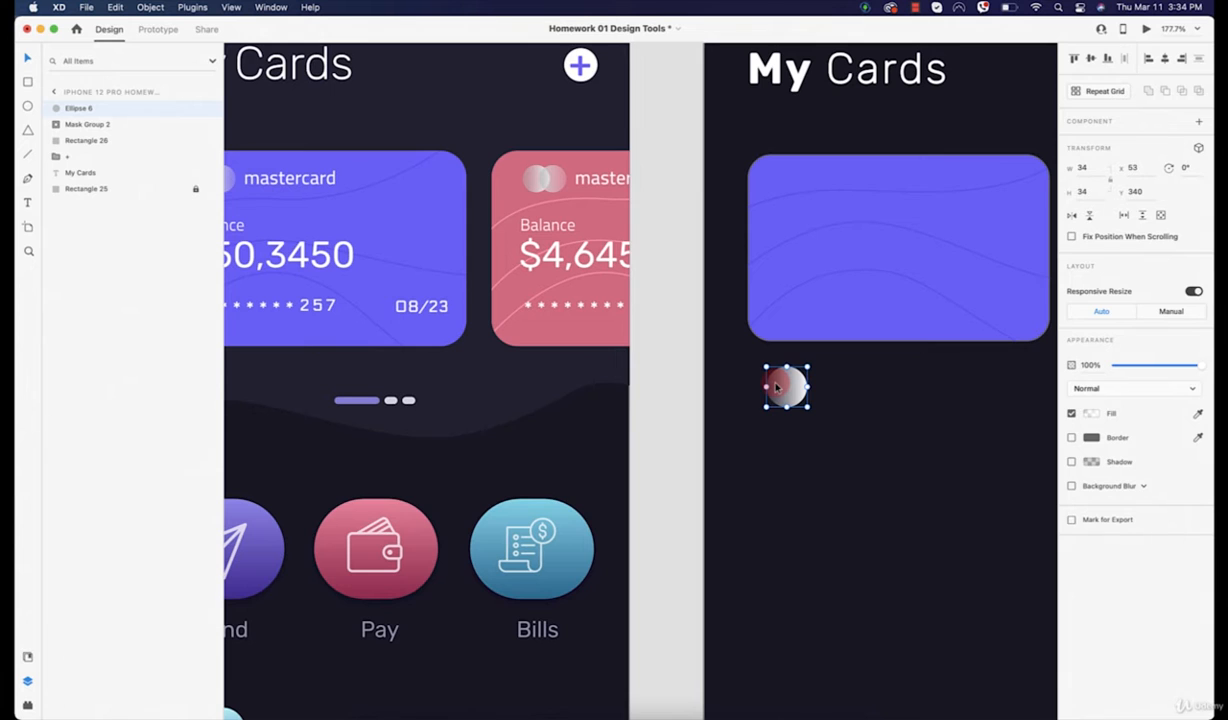
key(super+d)
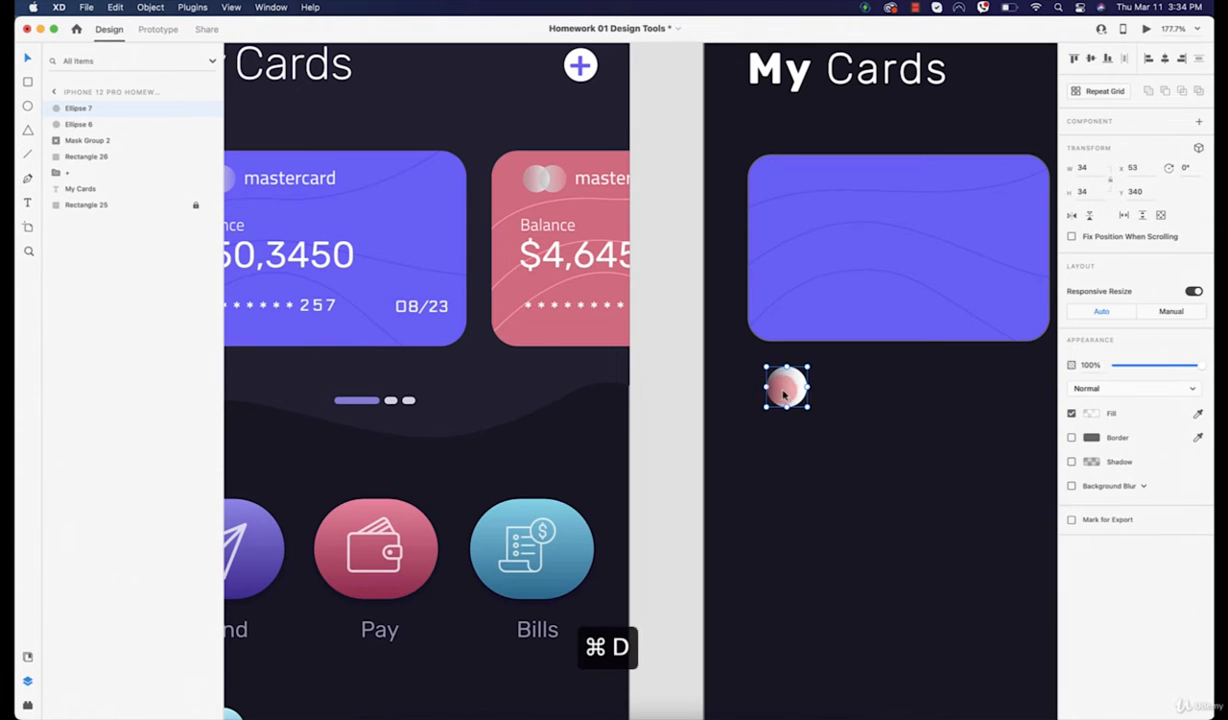
Offset the duplicated circle horizontally to X 70, Y 340 so it overlaps half of the first circle
drag(784, 395, 806, 395)
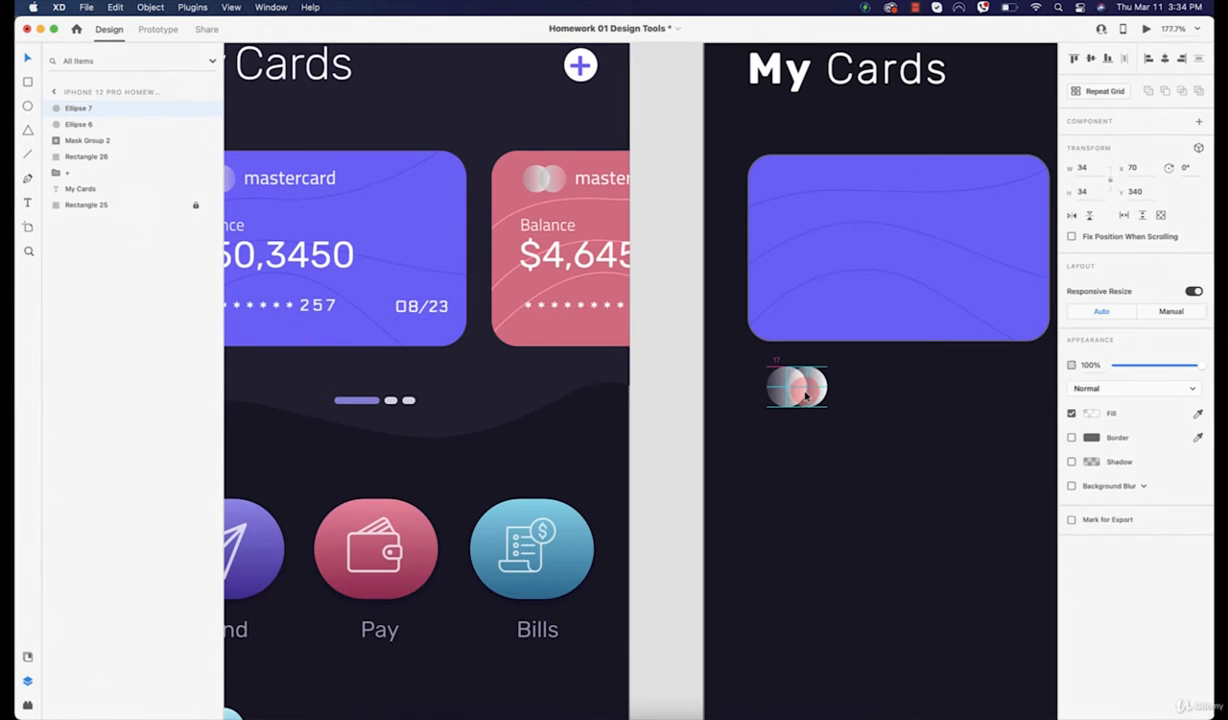
click(820, 438)
scroll(803, 441, down, 3)
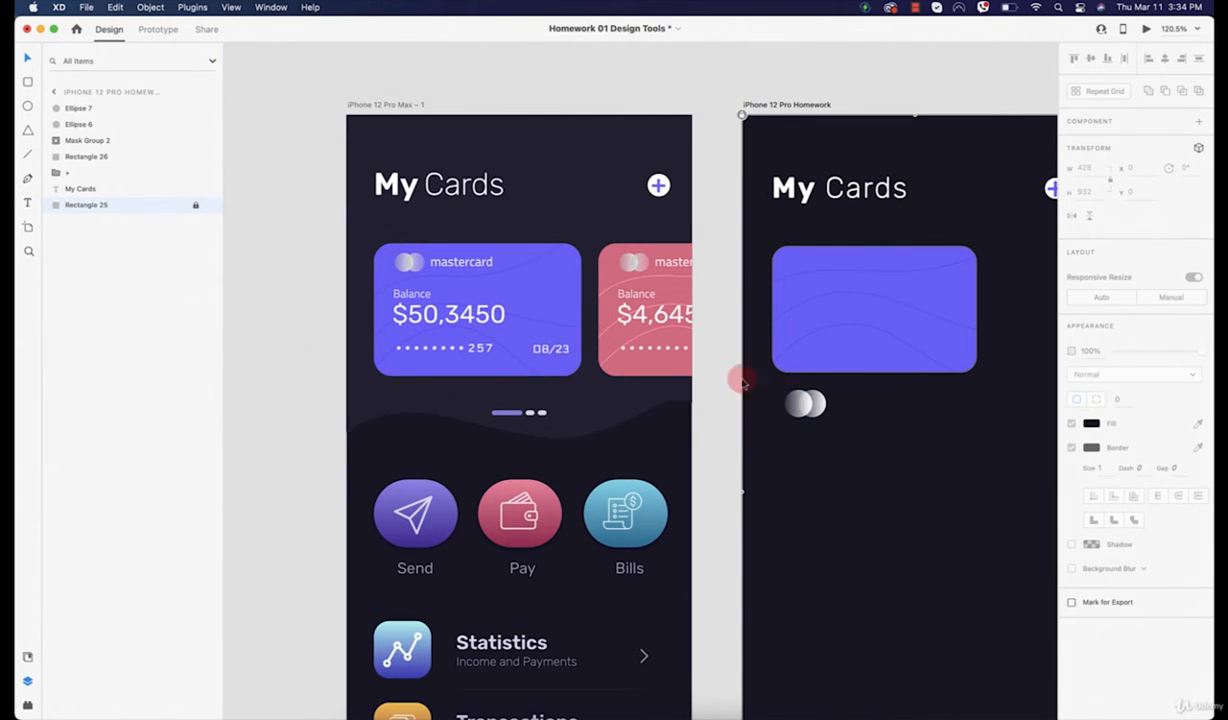
Move both logo circles onto the purple card's upper-left corner and scale them to 23 by 23 at X 61, Y 177
scroll(814, 403, up, 5)
drag(869, 408, 794, 195)
drag(572, 192, 711, 220)
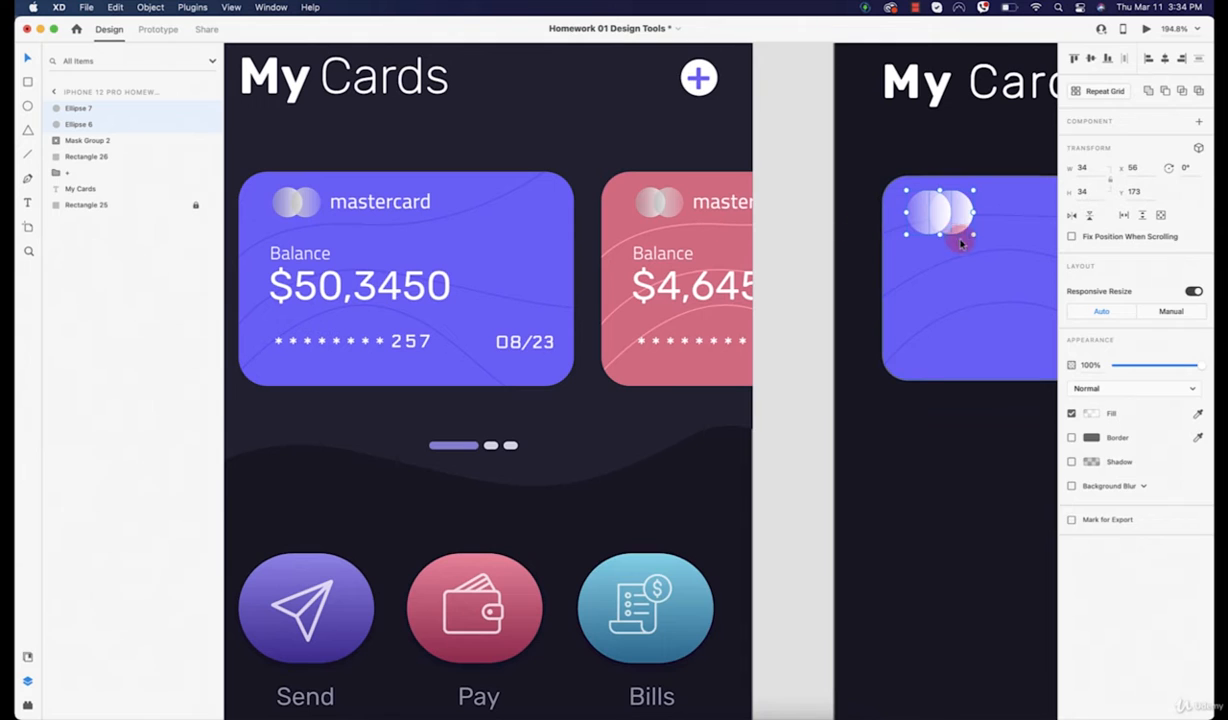
drag(974, 233, 938, 219)
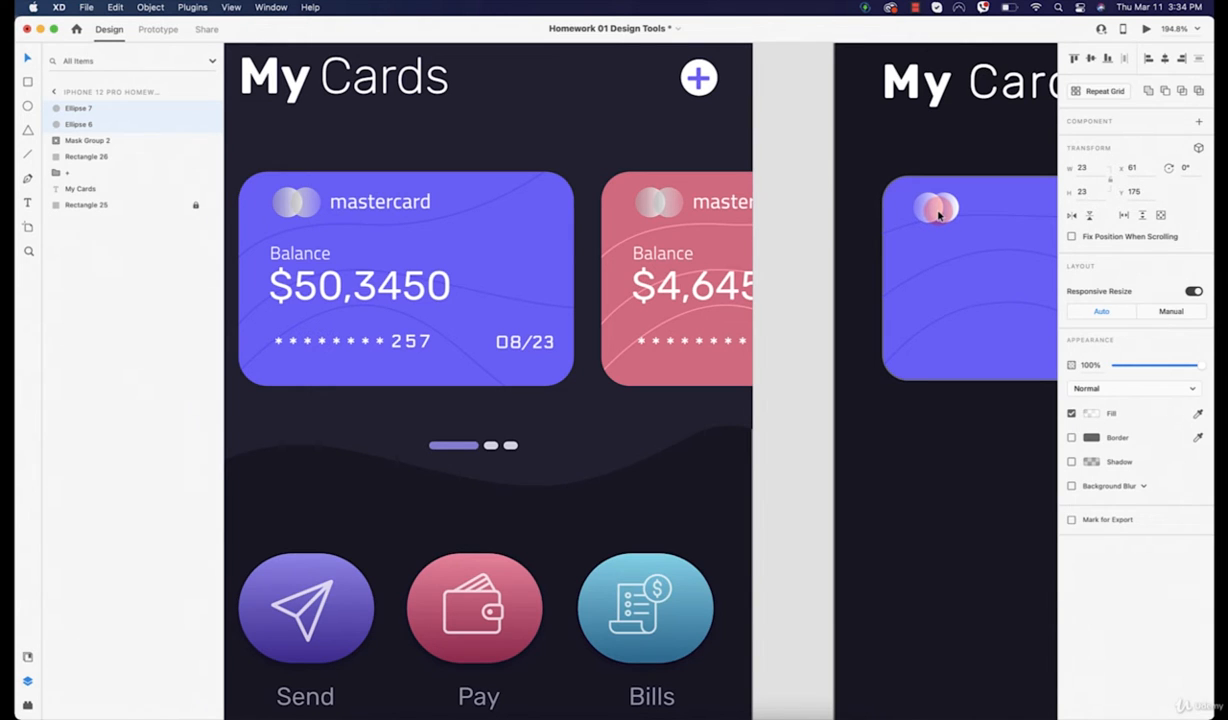
drag(938, 219, 690, 236)
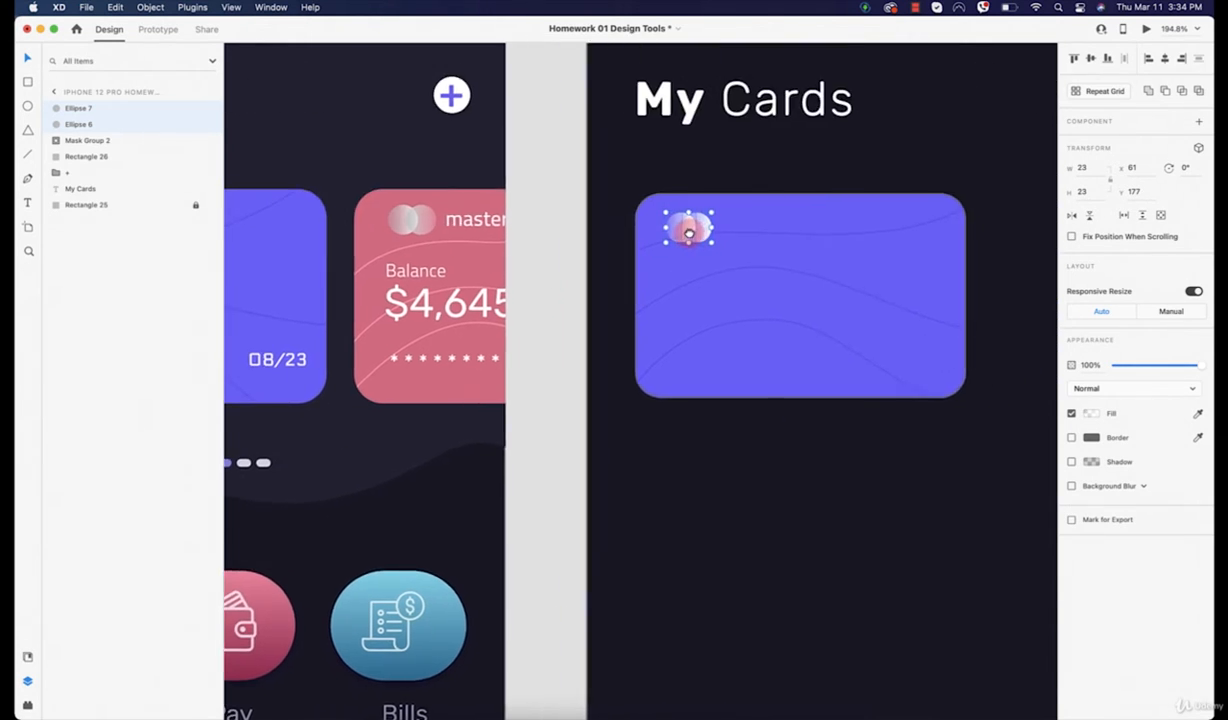
Select the uppermost wave line inside the card's mask group and move it slightly down and to the right
click(818, 238)
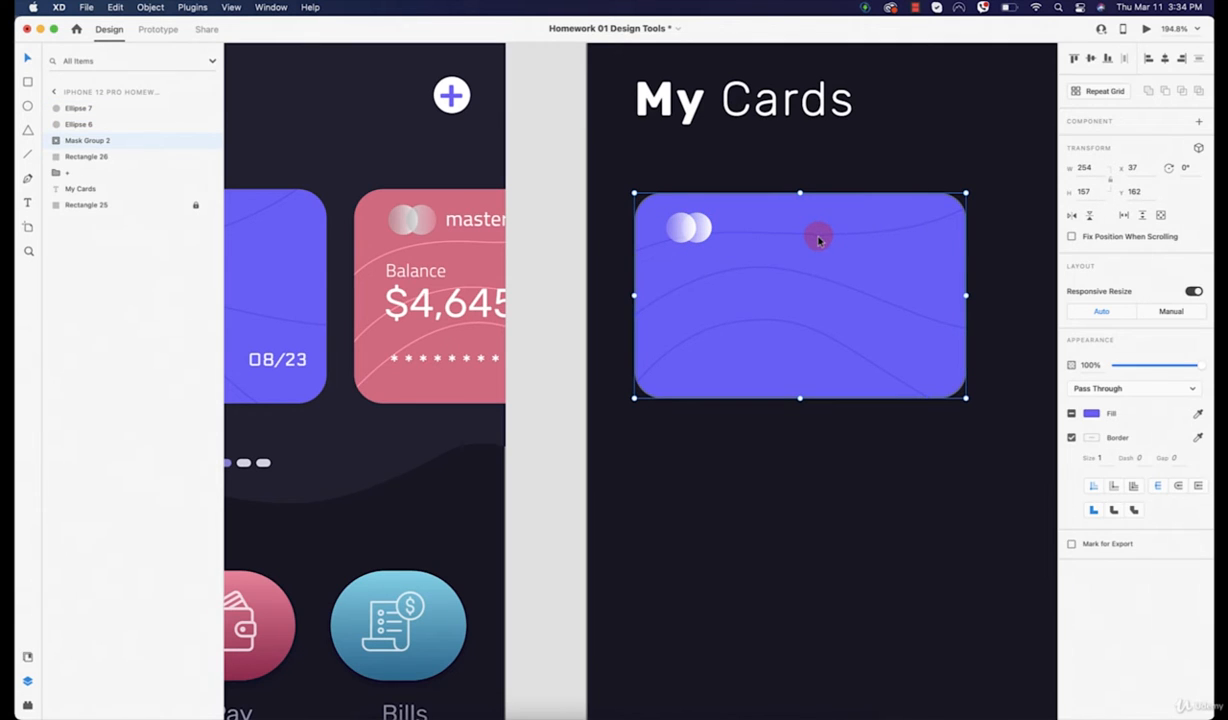
double_click(818, 240)
click(811, 238)
double_click(800, 235)
click(786, 237)
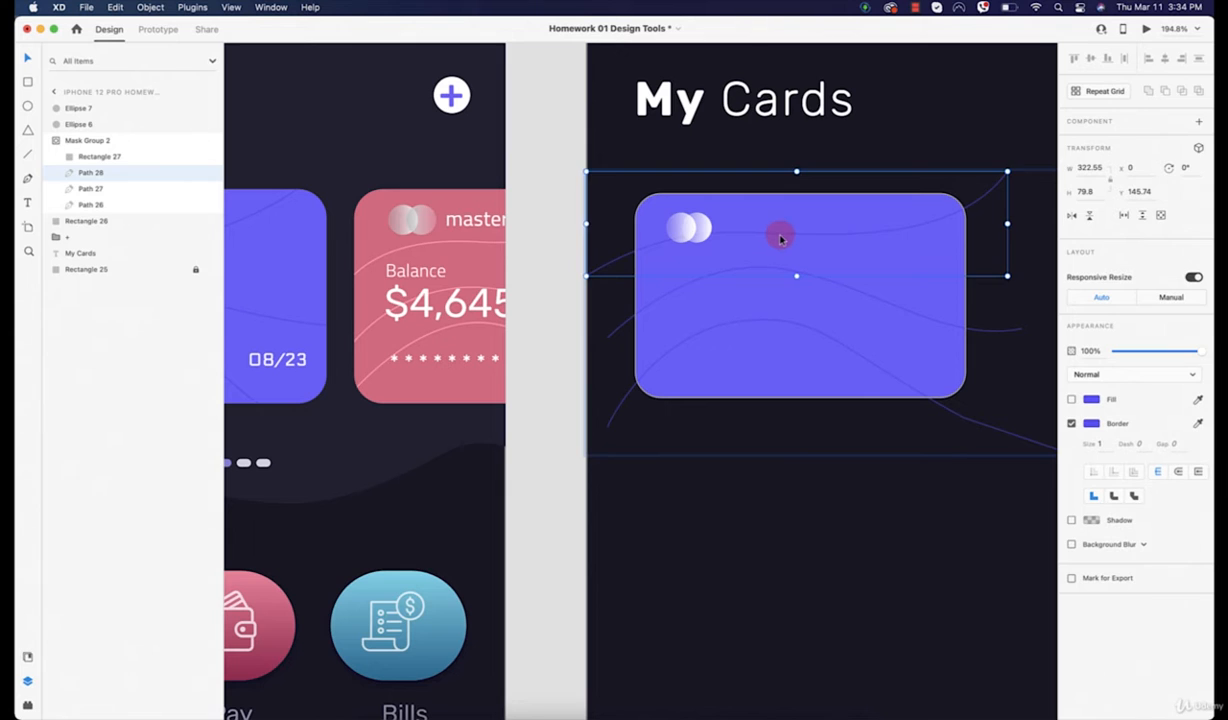
drag(781, 239, 787, 252)
Raise the uppermost wave's right end point to about X 333, Y 135 and adjust its curve handle
double_click(1005, 202)
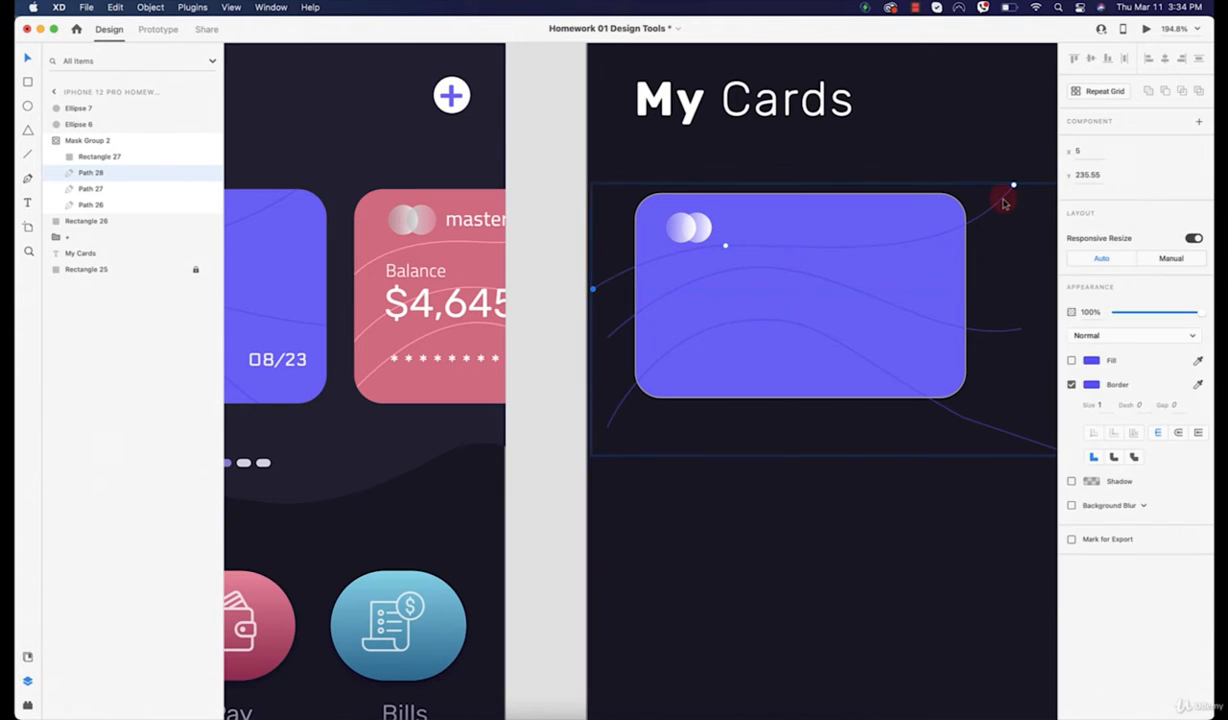
click(1014, 188)
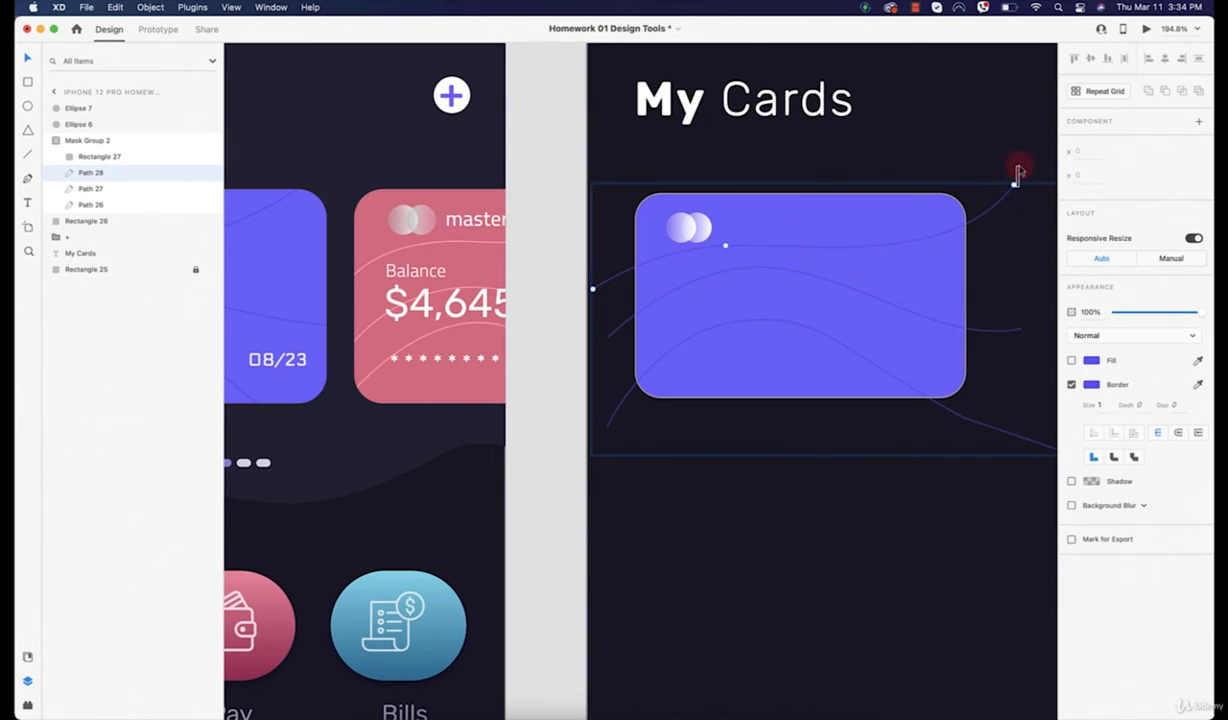
drag(1019, 189, 1020, 159)
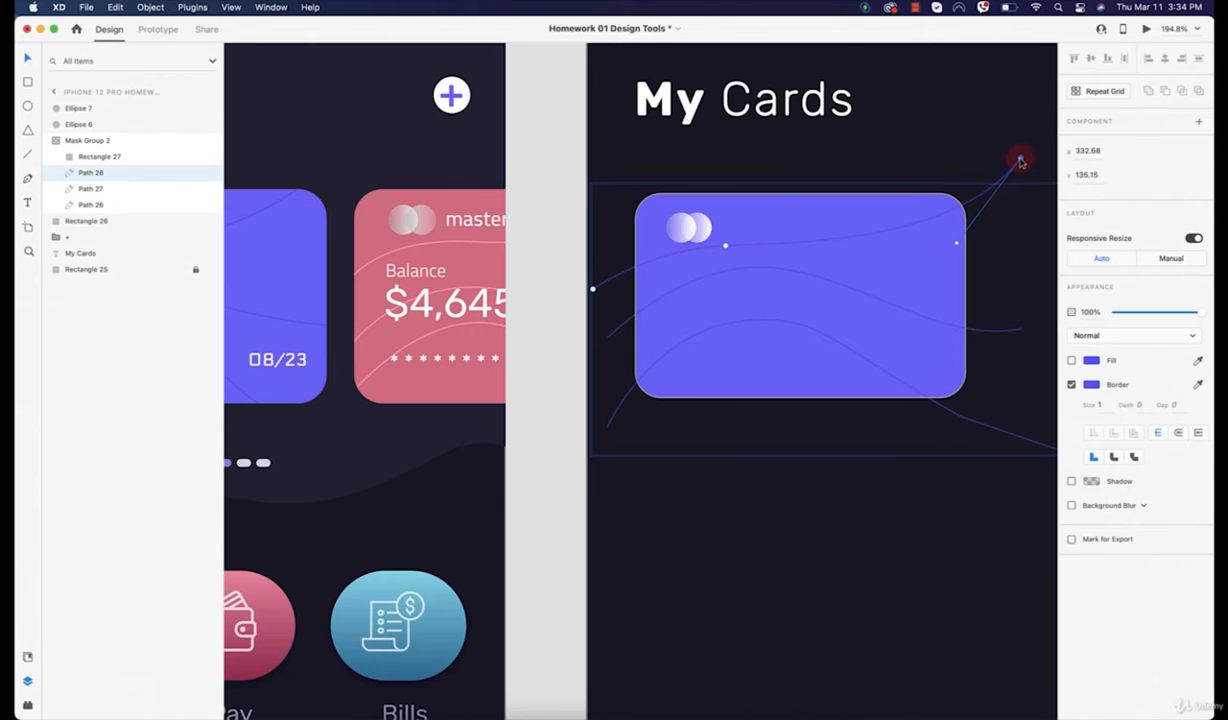
drag(975, 234, 874, 238)
click(807, 146)
scroll(778, 296, down, 4)
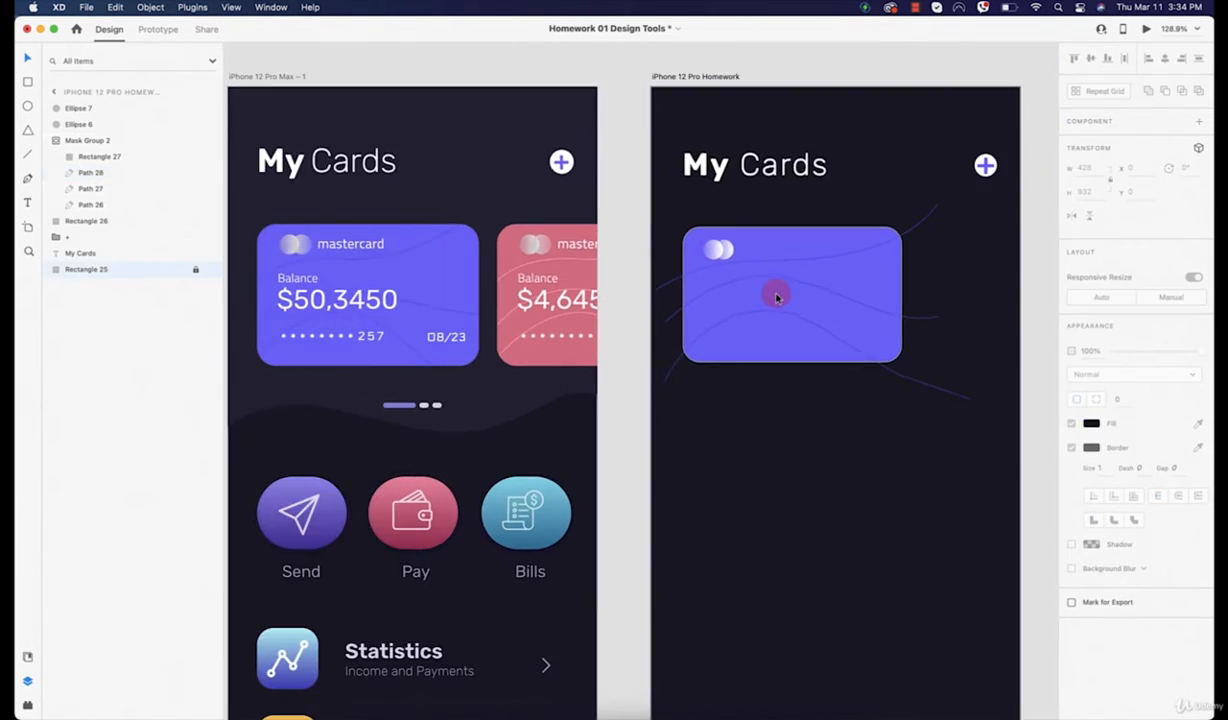
Move the middle wave line inside the card's mask group down slightly to about Y 228
scroll(778, 296, up, 4)
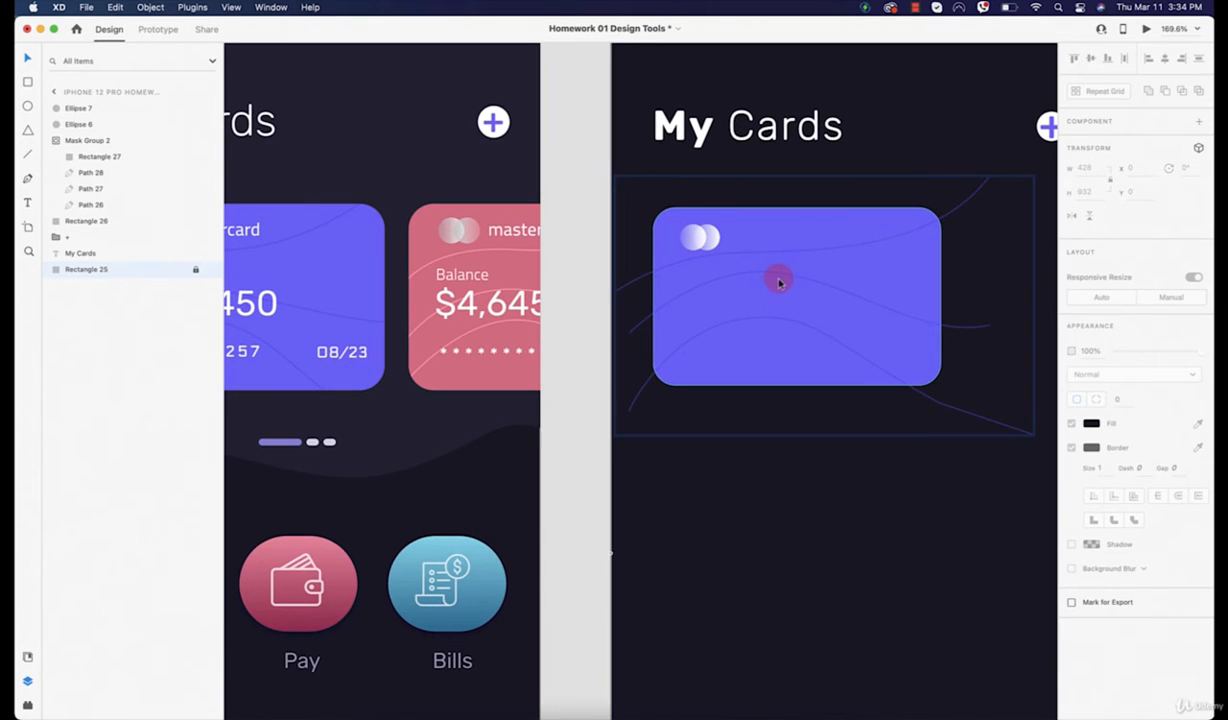
double_click(768, 275)
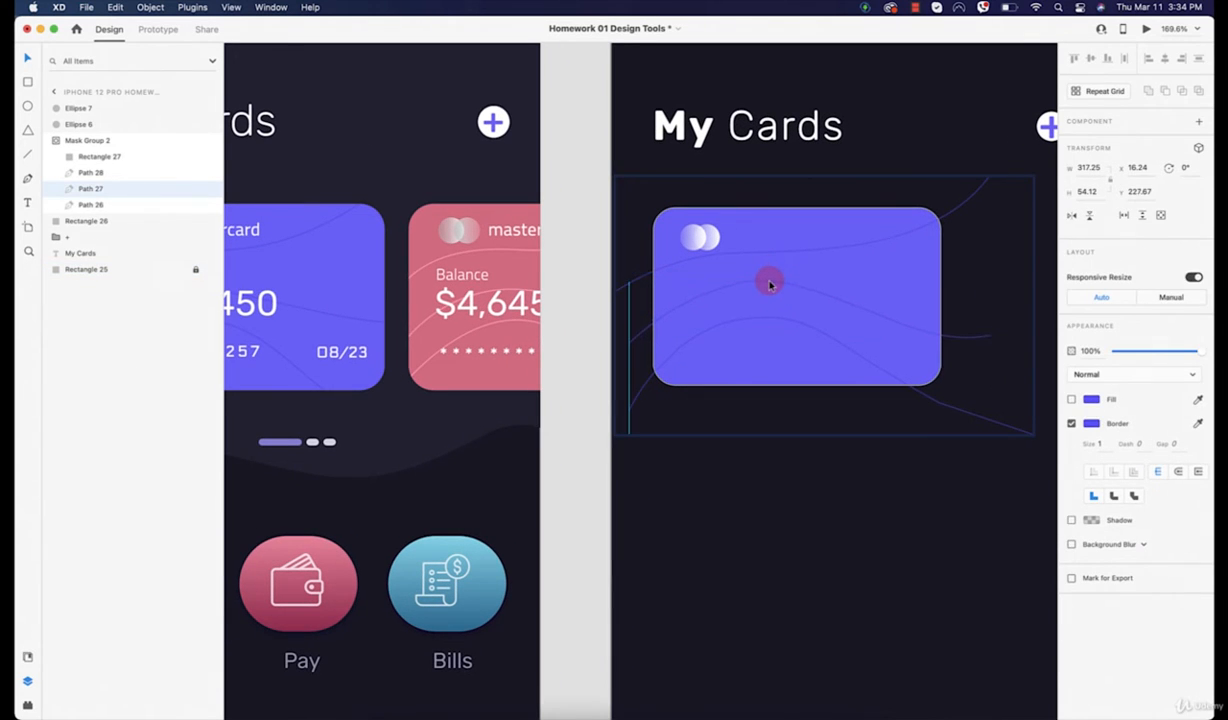
click(900, 355)
click(880, 485)
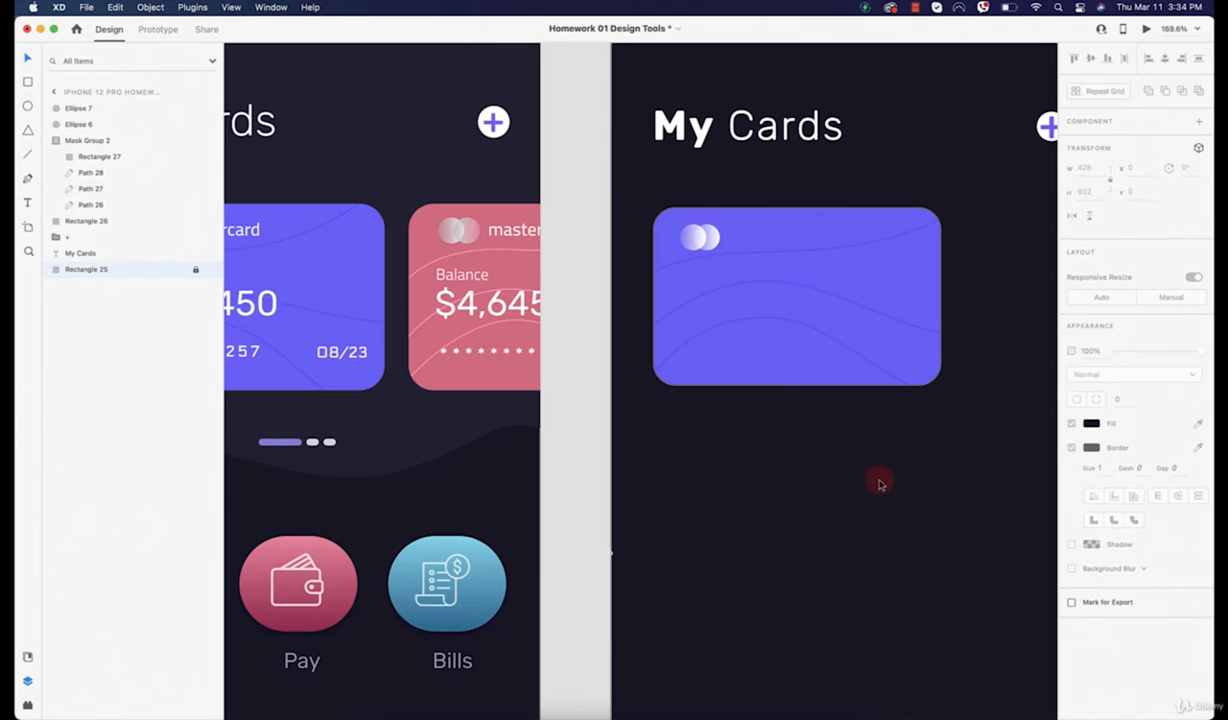
scroll(918, 329, down, 3)
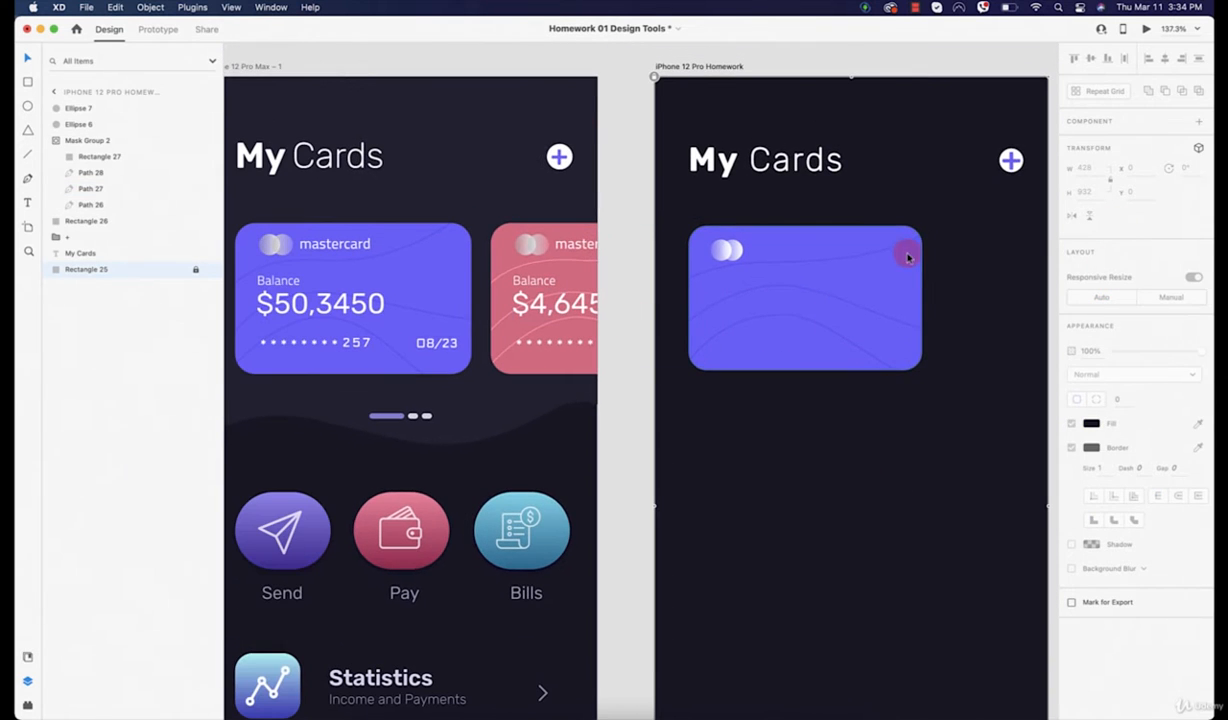
Add the text "Mastercard" beside the logo circles on the card and set its fill to white #FFFFFF
scroll(790, 266, up, 5)
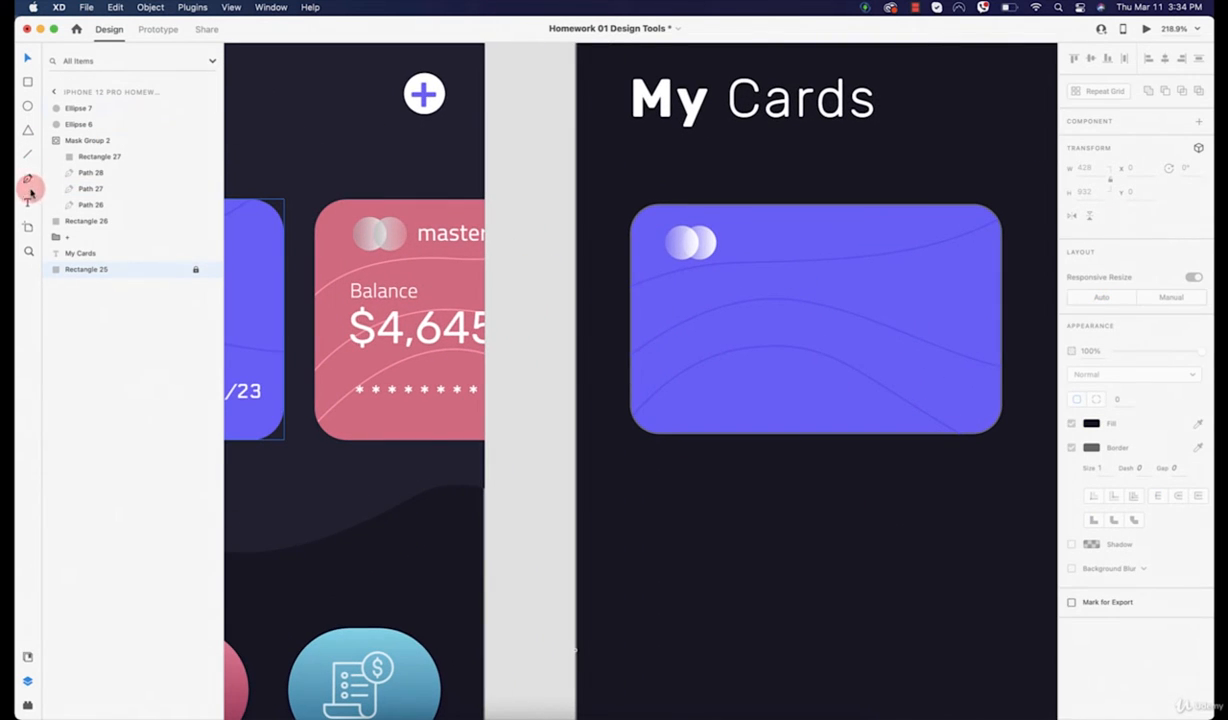
click(28, 202)
click(718, 242)
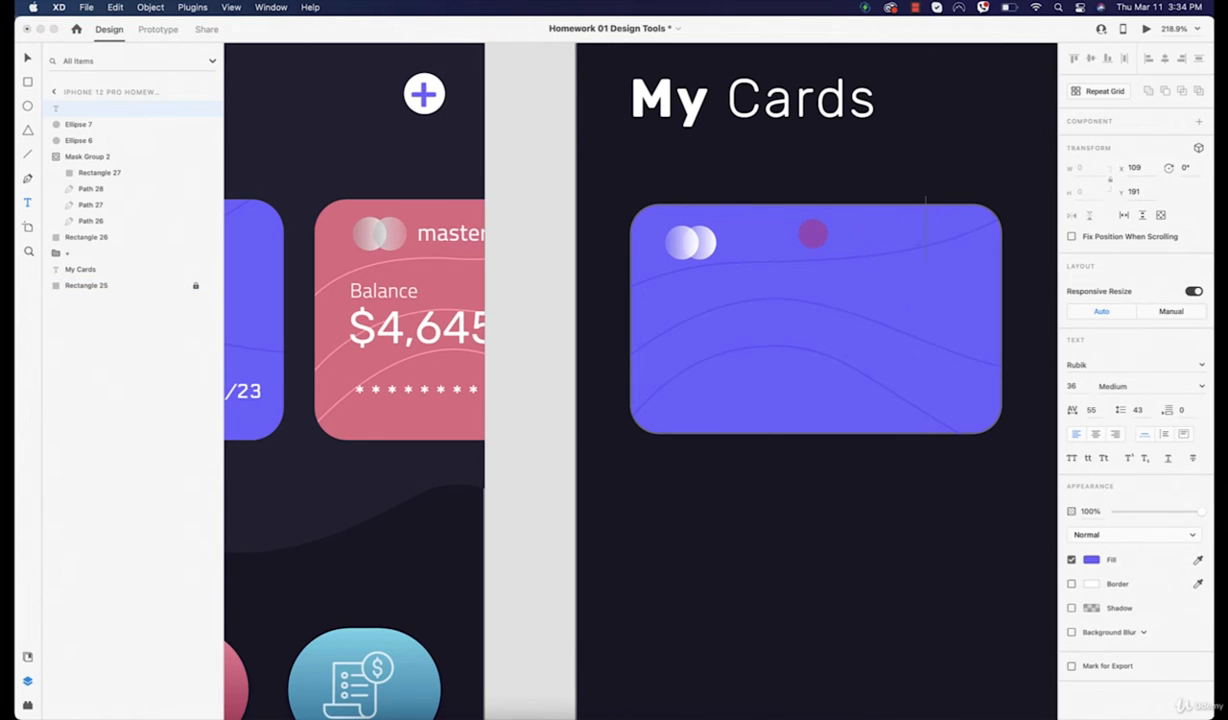
text(rd)
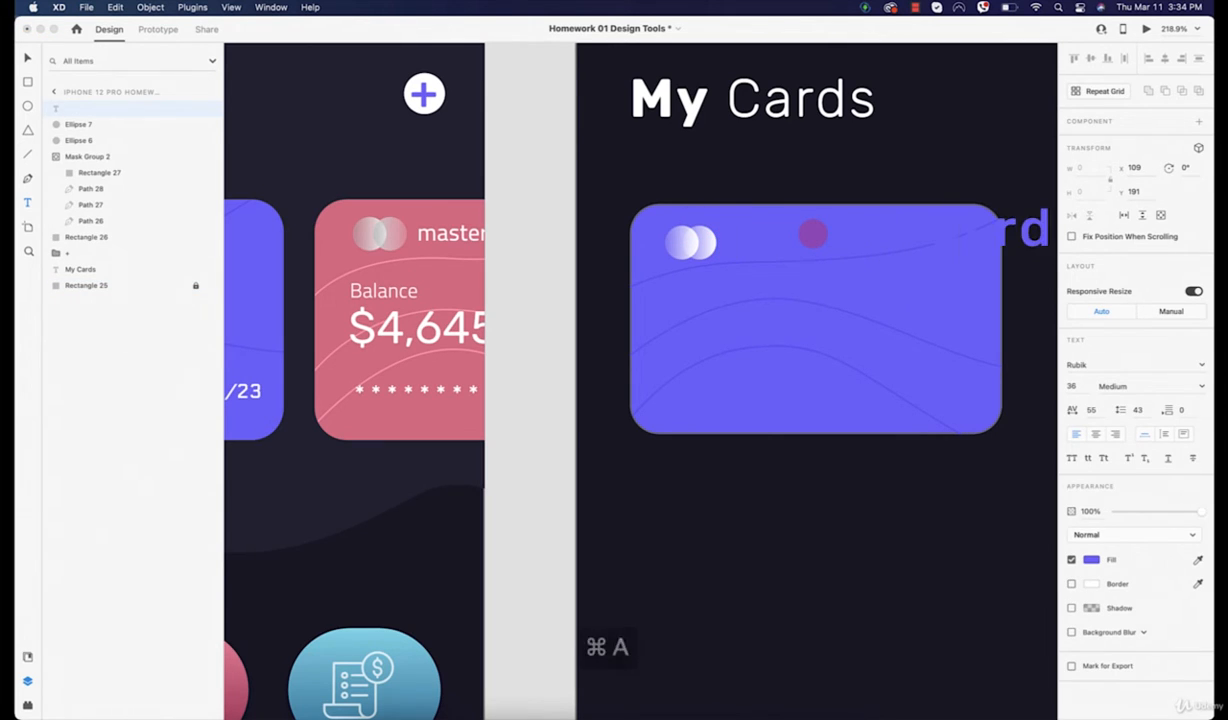
key(super+a)
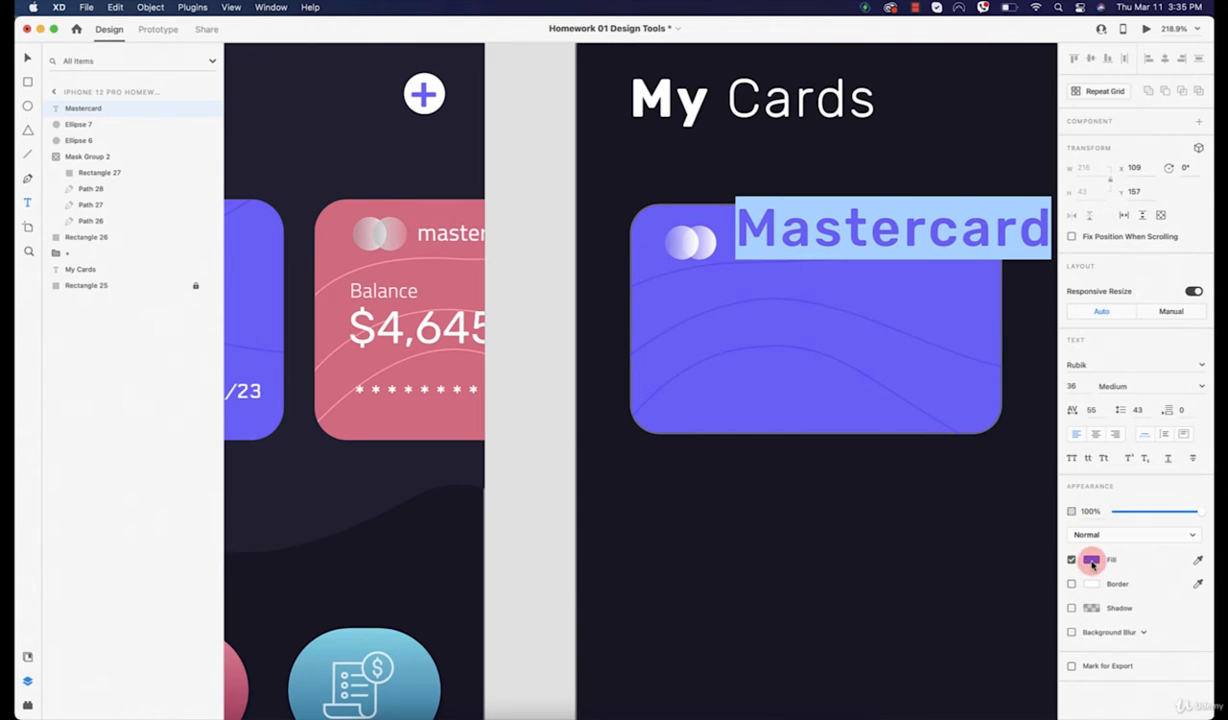
click(1091, 562)
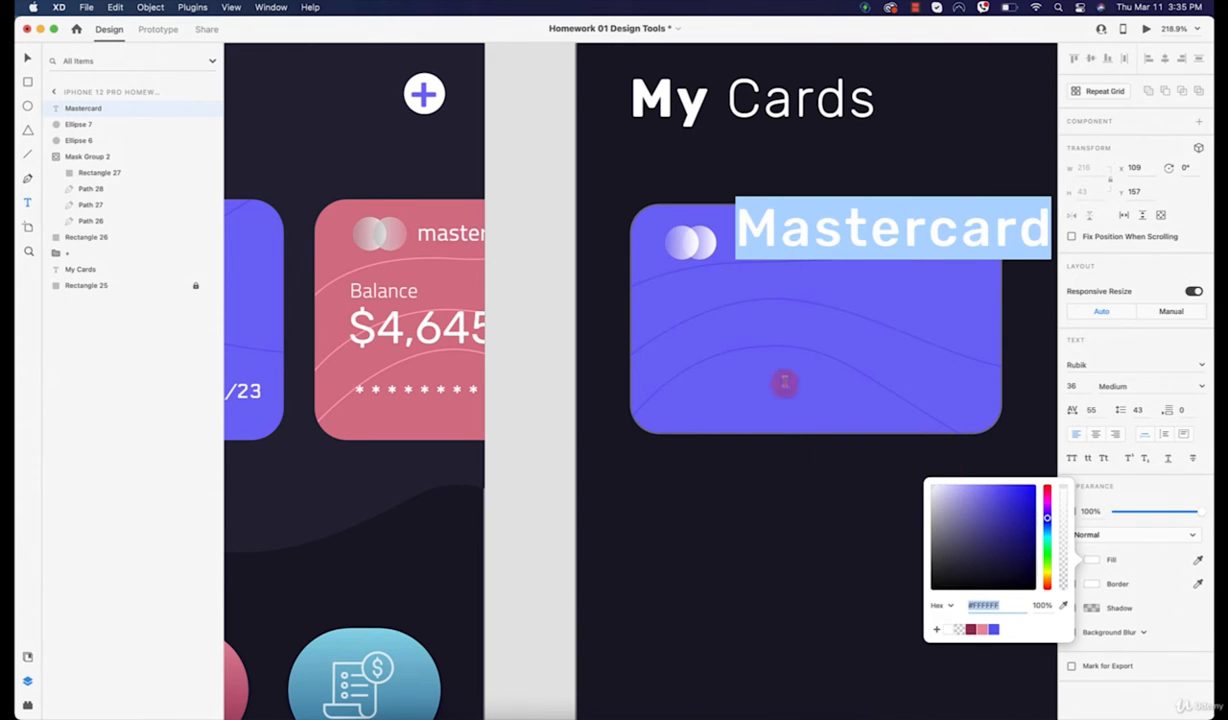
Try to replace the capital M of the card's brand text with a lowercase m
click(767, 225)
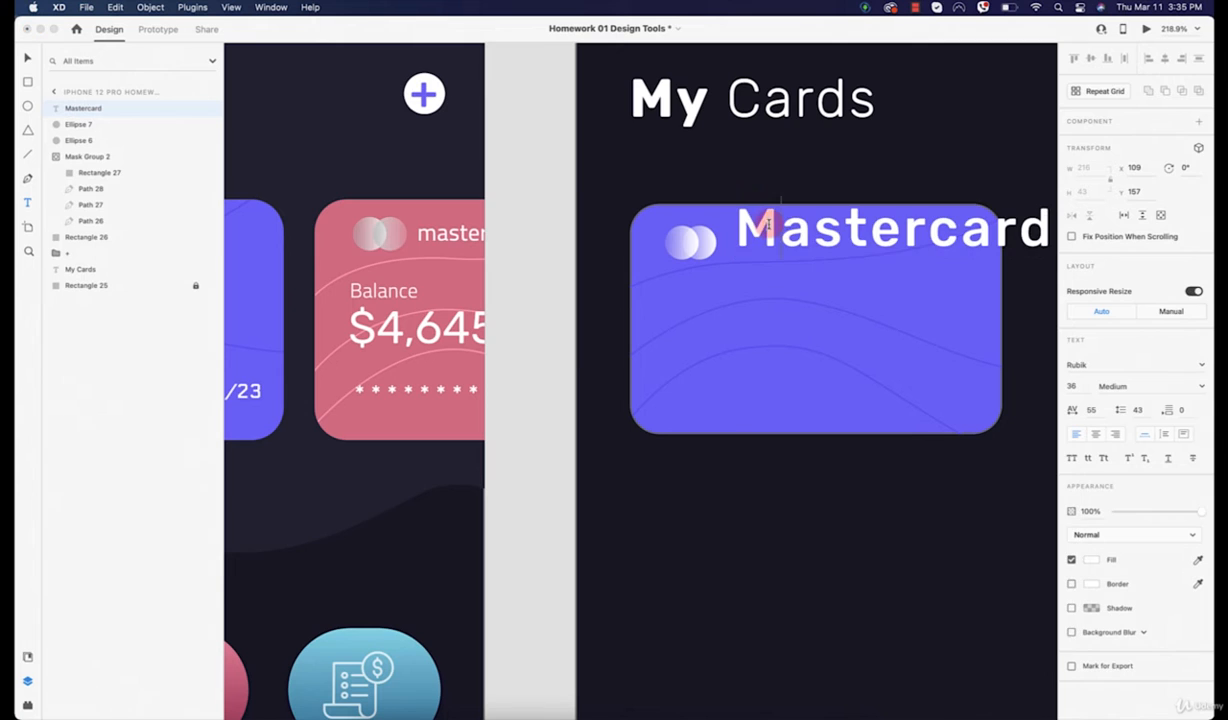
drag(767, 225, 713, 222)
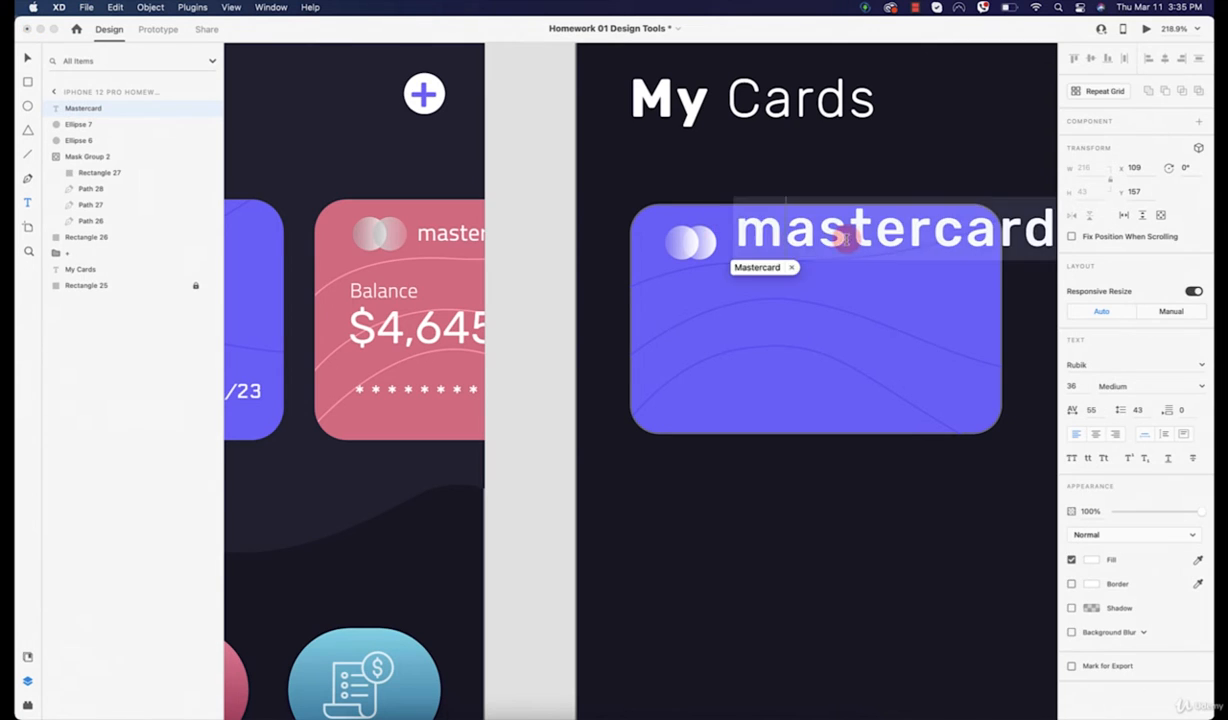
Reduce the "Mastercard" text to font size 17 and set its character spacing to 0
double_click(850, 236)
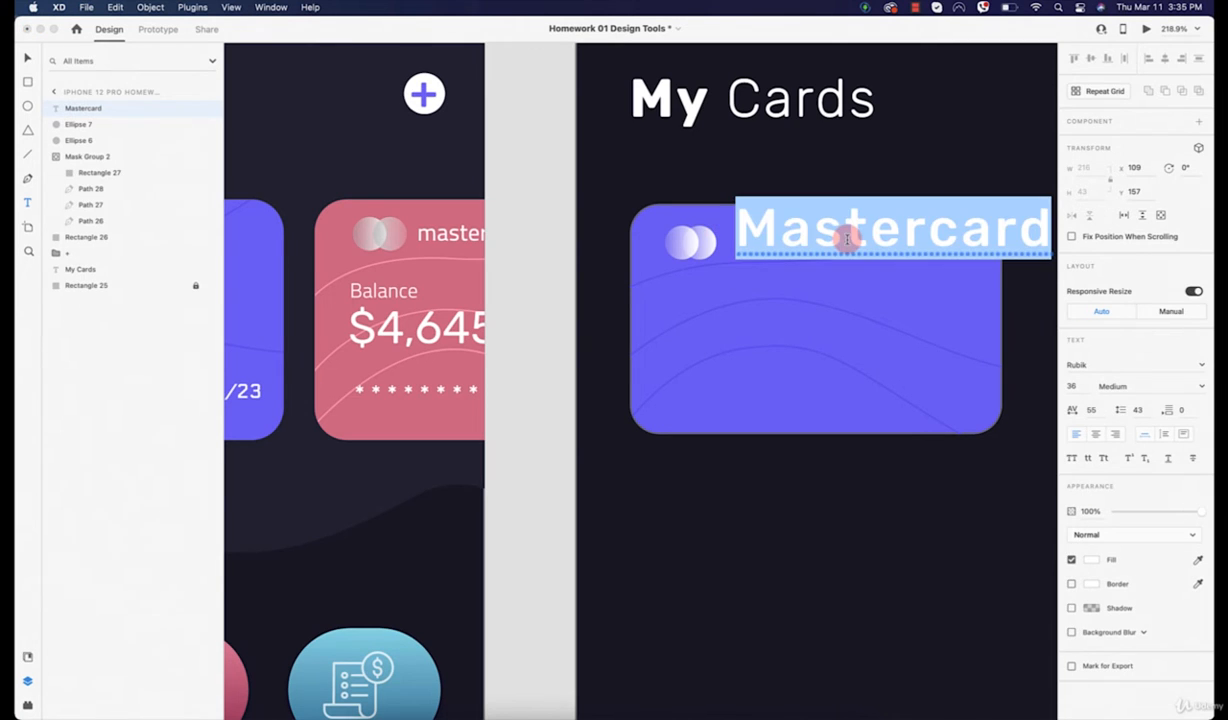
click(1071, 384)
key(Down)
key(Down)
key(Down)
key(Down)
key(Down)
key(Down)
key(Down)
key(Down)
key(Down)
key(Down)
key(Down)
key(Down)
key(Down)
key(Down)
key(Down)
key(Down)
key(Down)
key(Down)
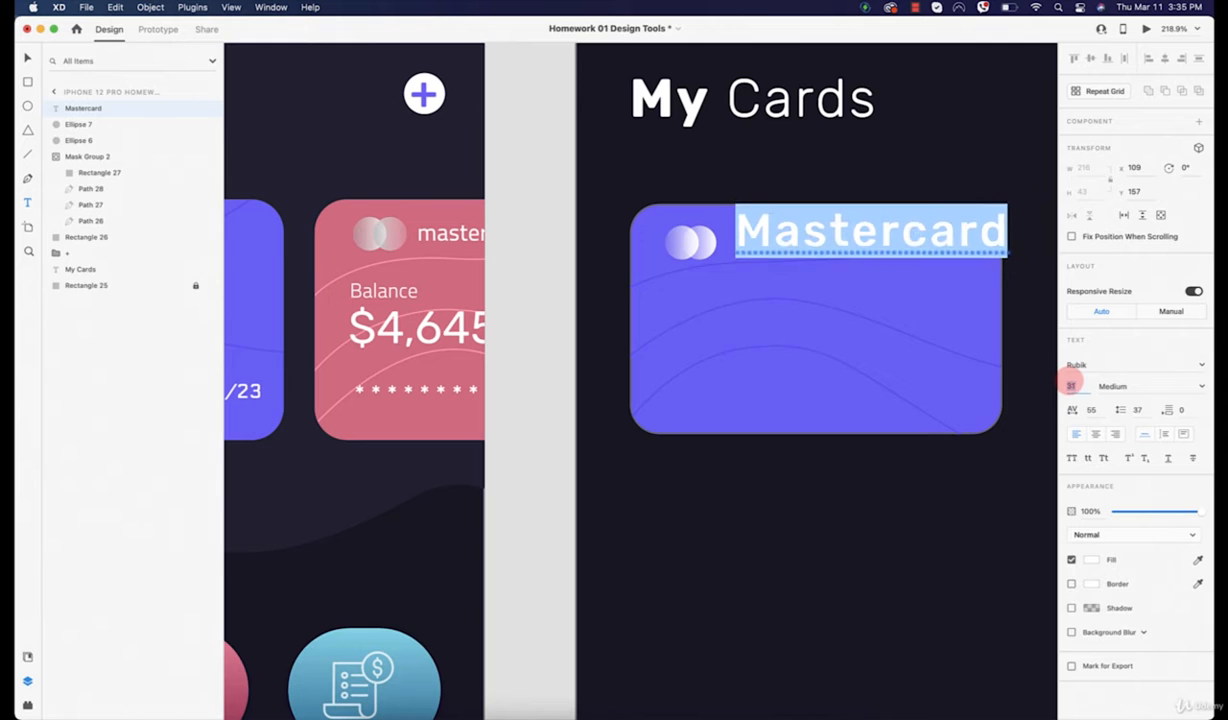
key(Down)
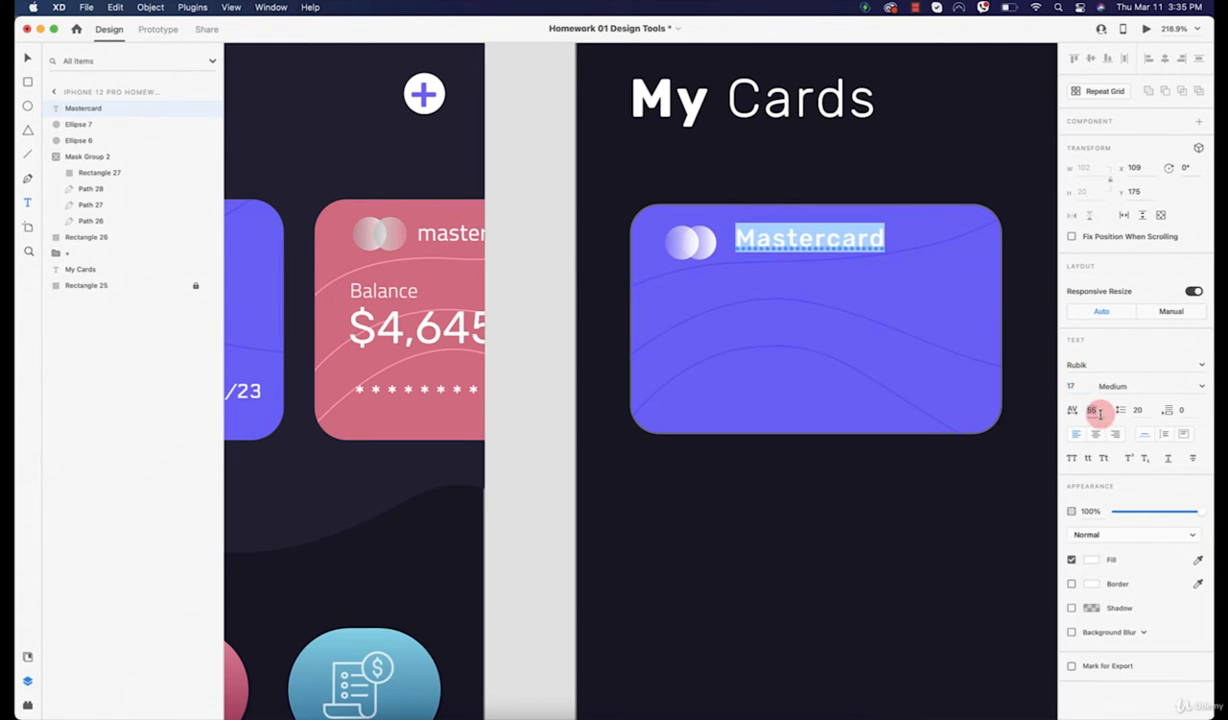
click(812, 242)
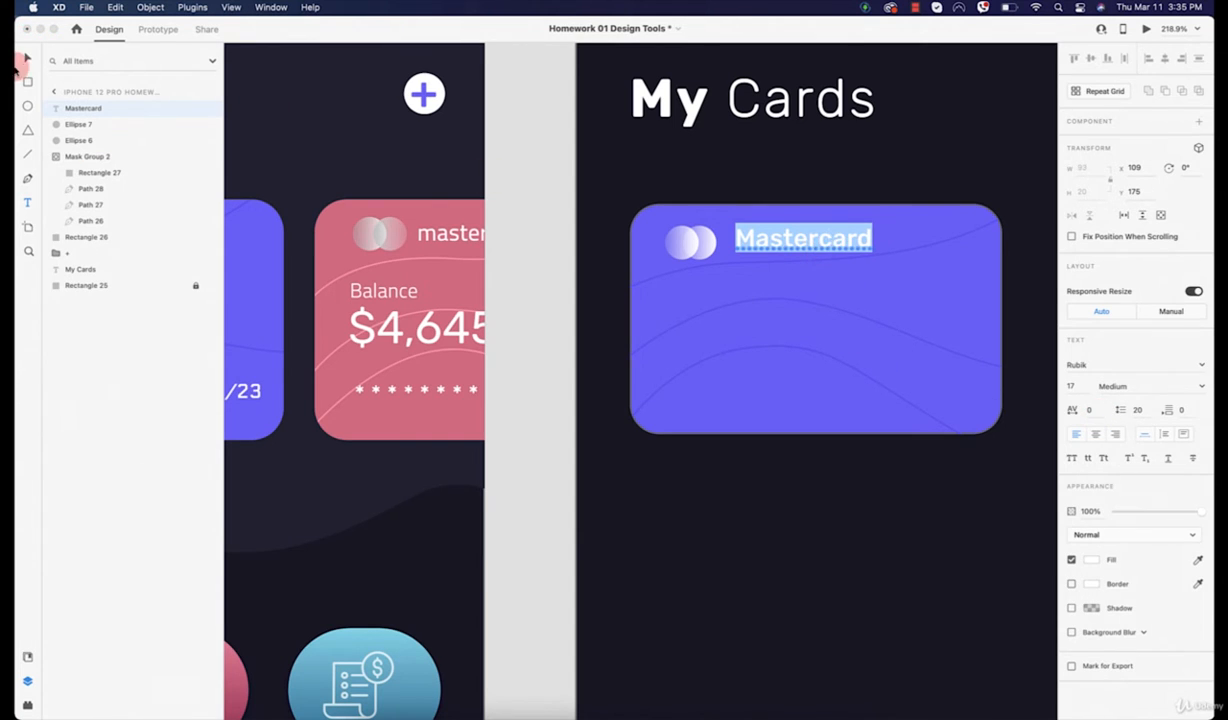
Move the brand text to X 105, Y 180 and change its first letter to lowercase so it reads "mastercard"
click(27, 58)
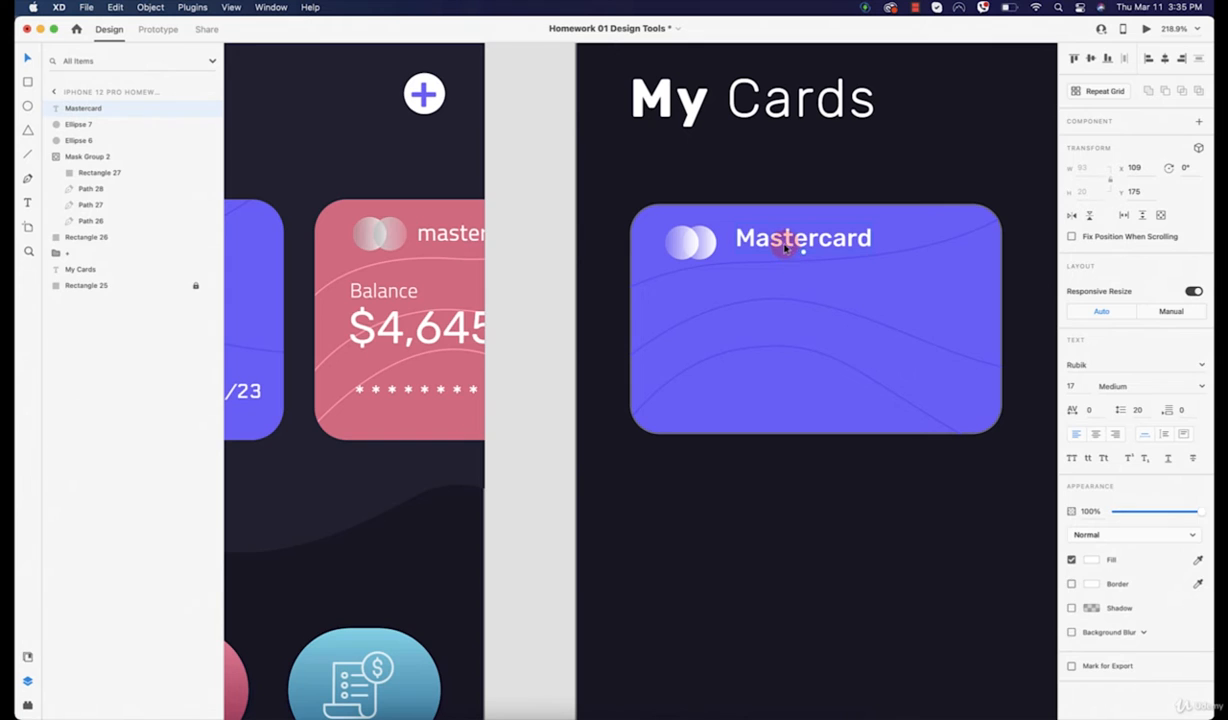
drag(784, 248, 776, 254)
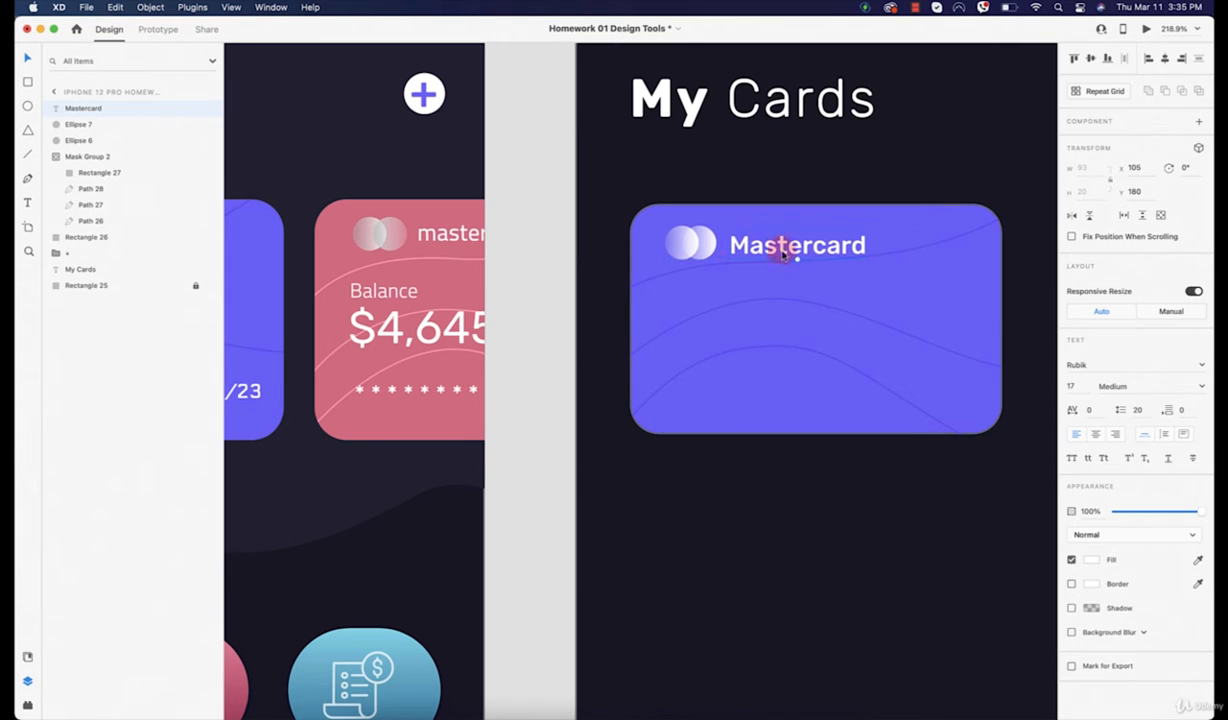
double_click(762, 243)
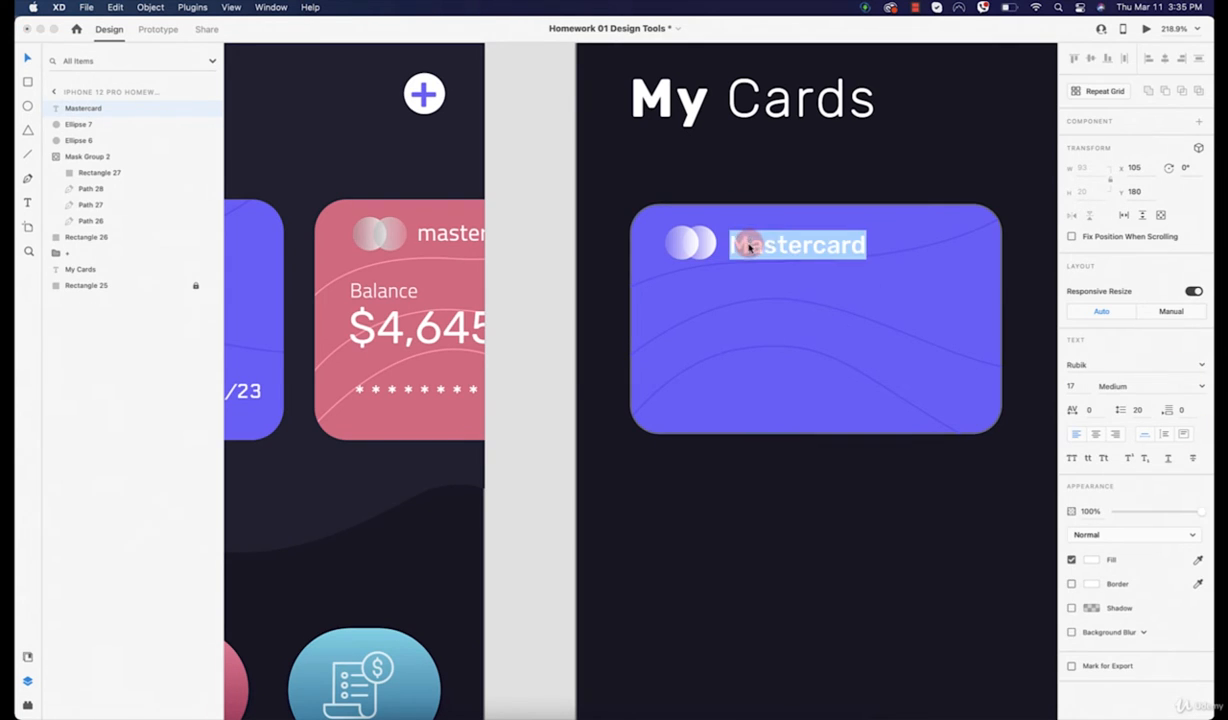
click(742, 246)
double_click(741, 246)
click(741, 245)
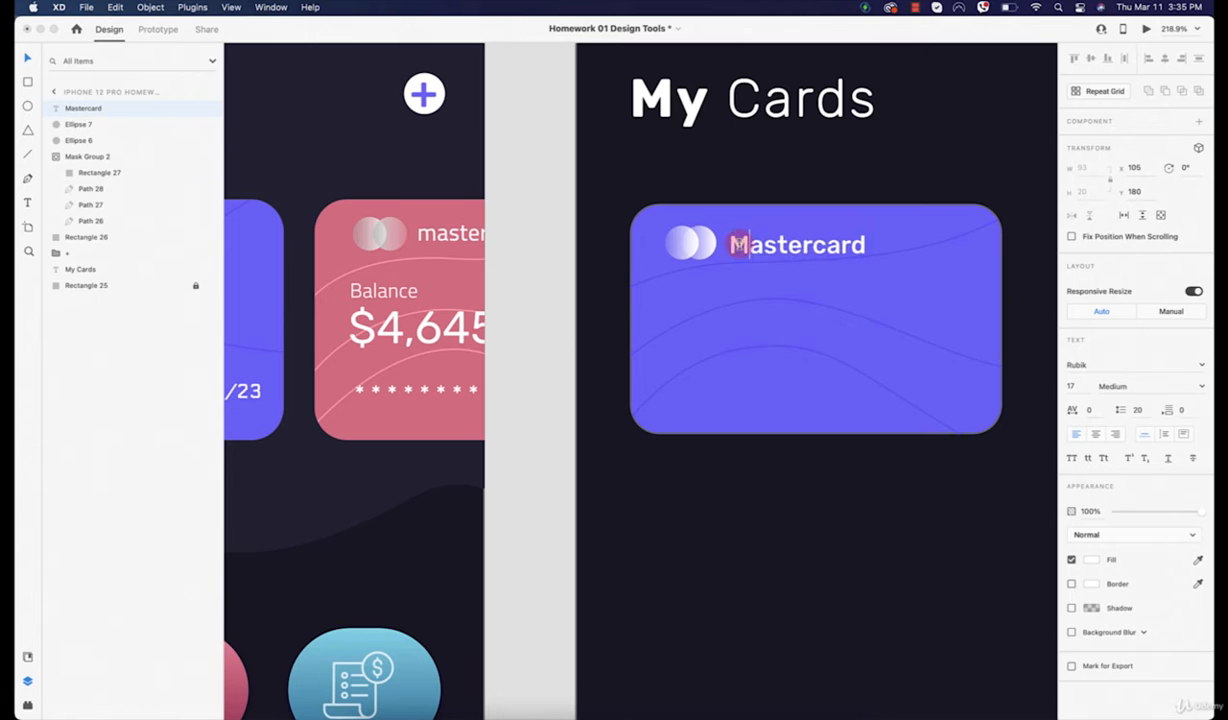
drag(733, 245, 744, 244)
text(m)
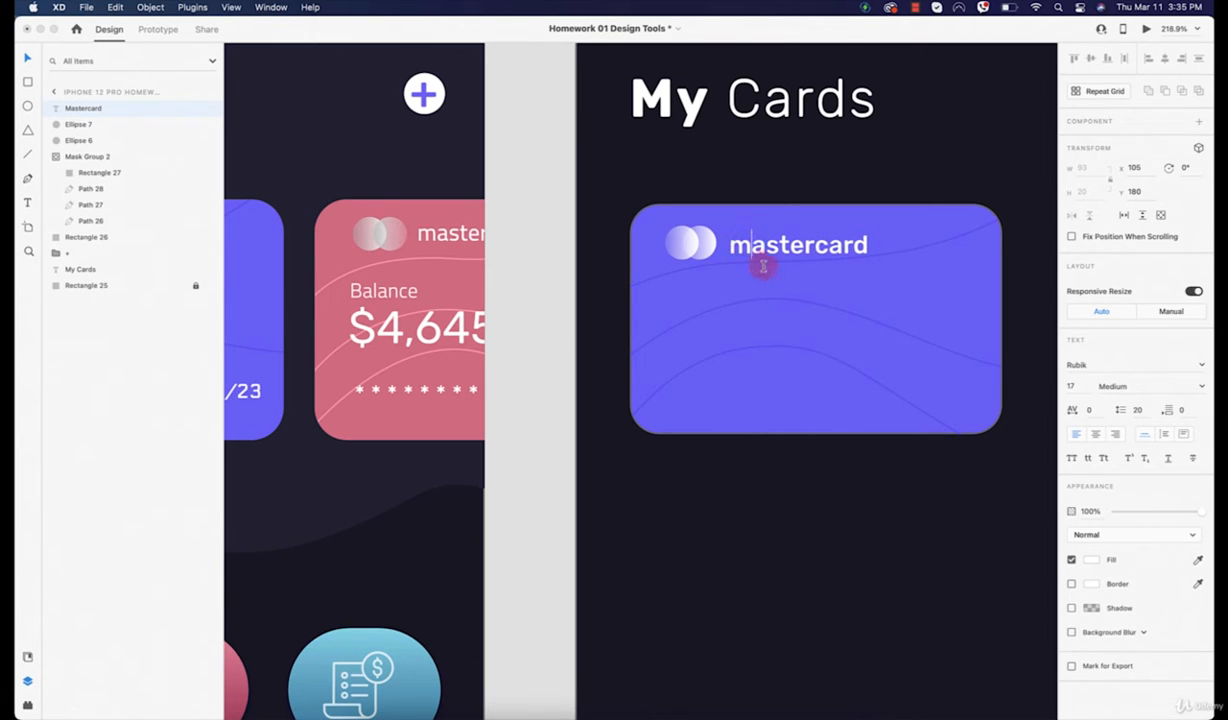
Change the font of the whole "mastercard" text to Cairo Regular
double_click(792, 247)
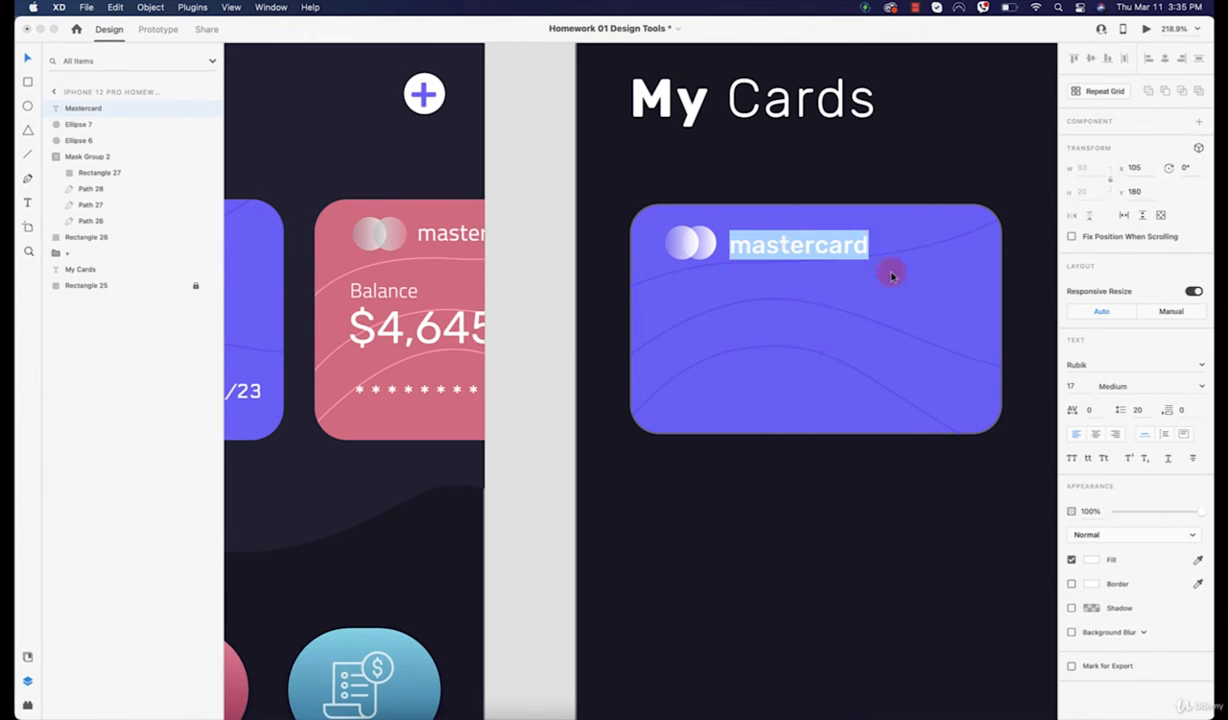
click(1091, 364)
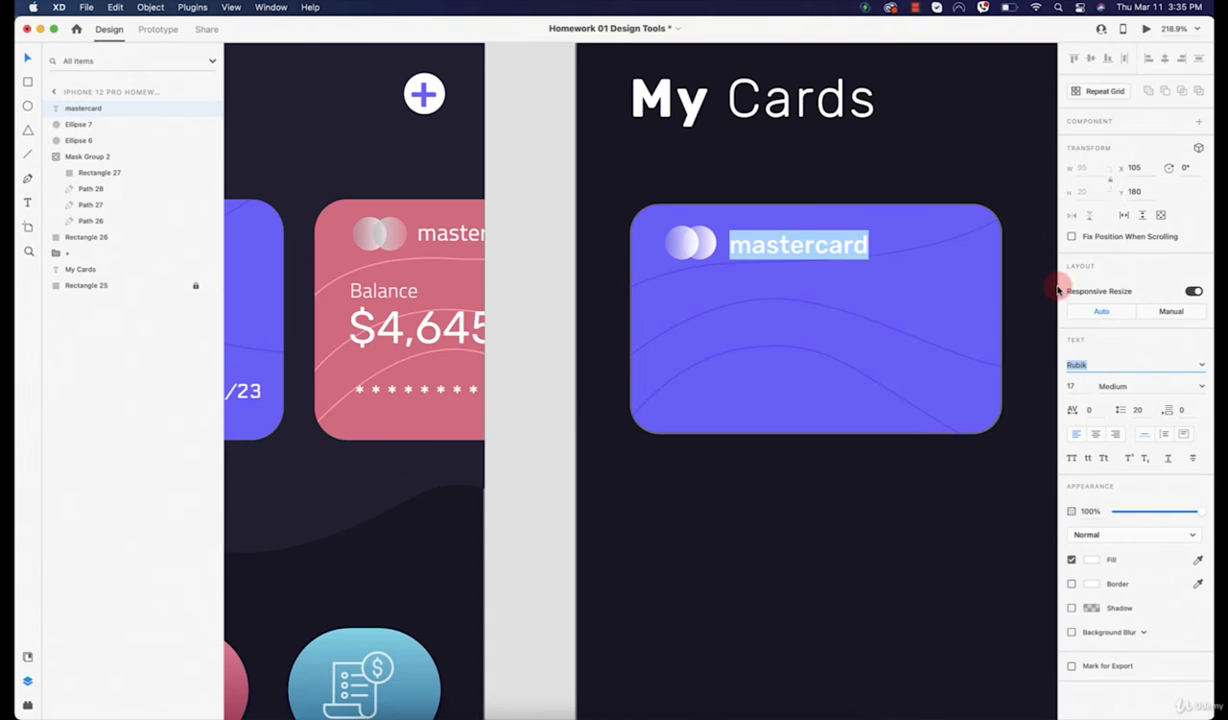
click(1107, 362)
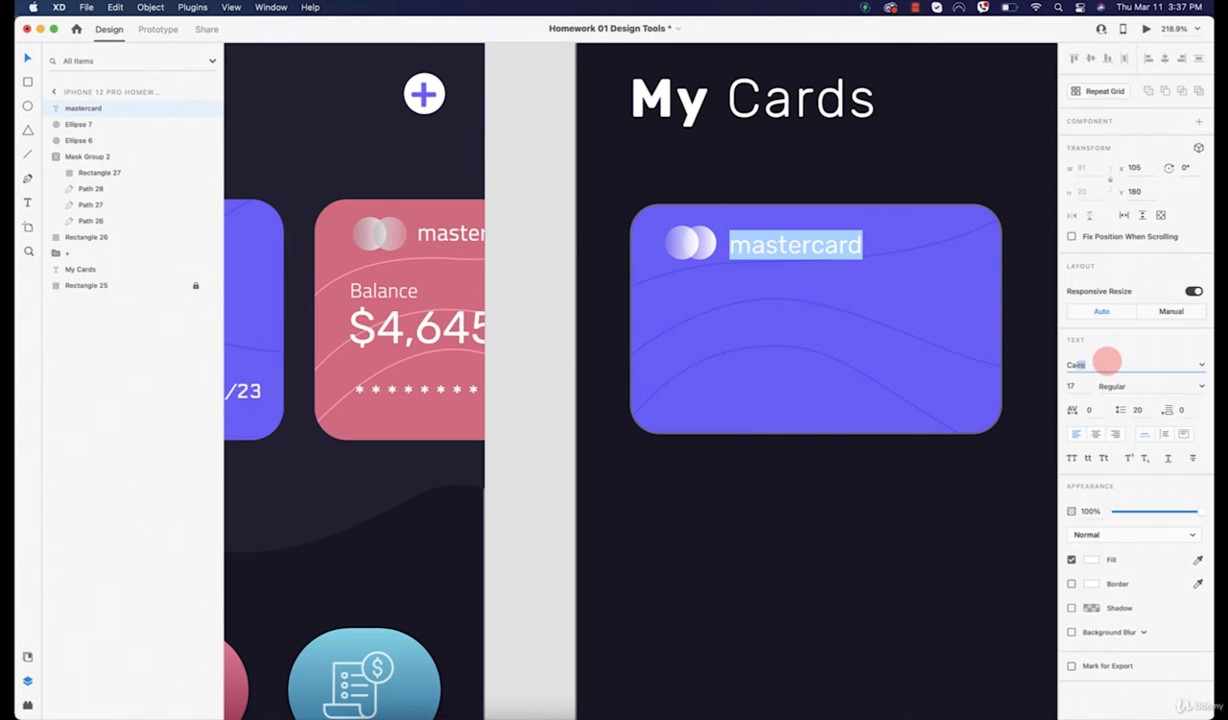
key(Return)
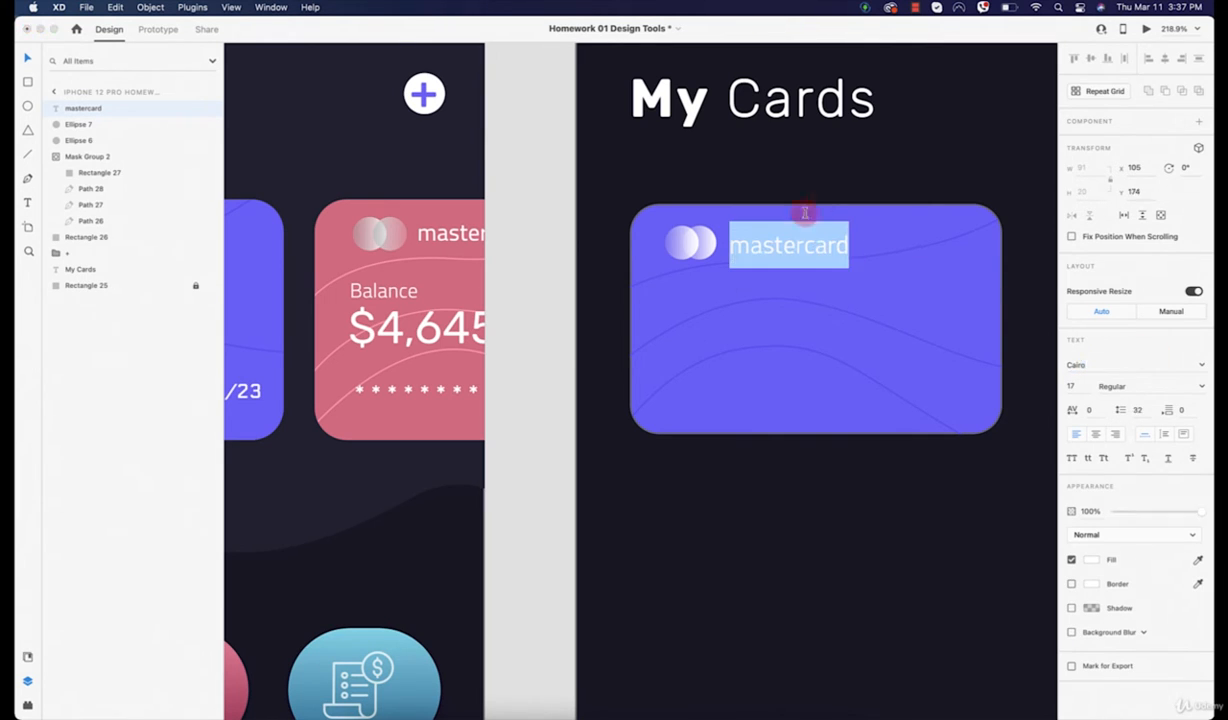
Change the card's "mastercard" text weight to SemiBold and move the text to X 104, Y 173
click(1200, 386)
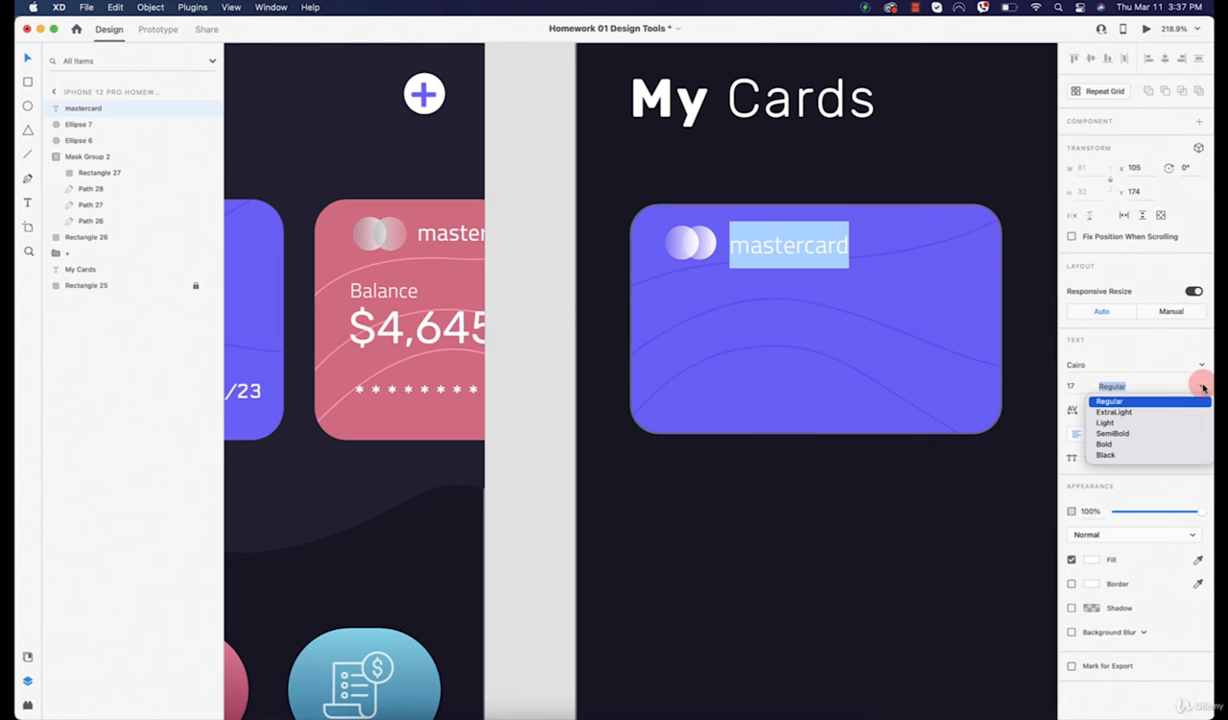
click(1114, 433)
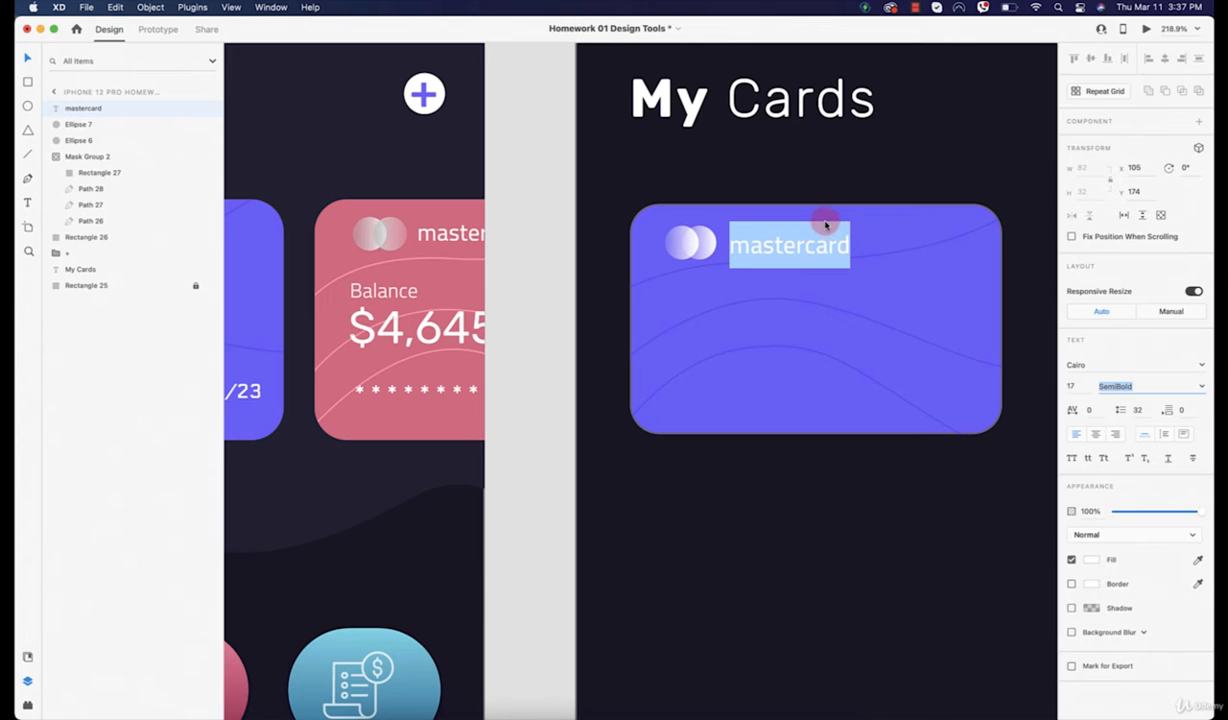
click(28, 57)
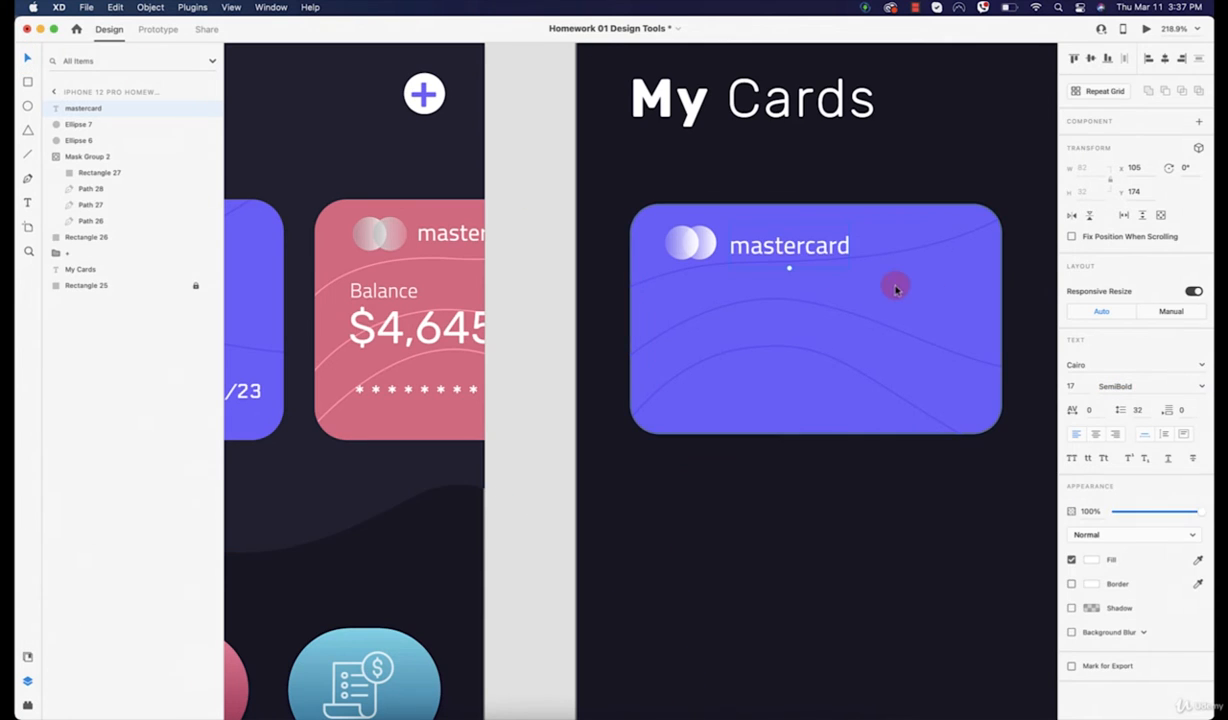
drag(782, 252, 780, 251)
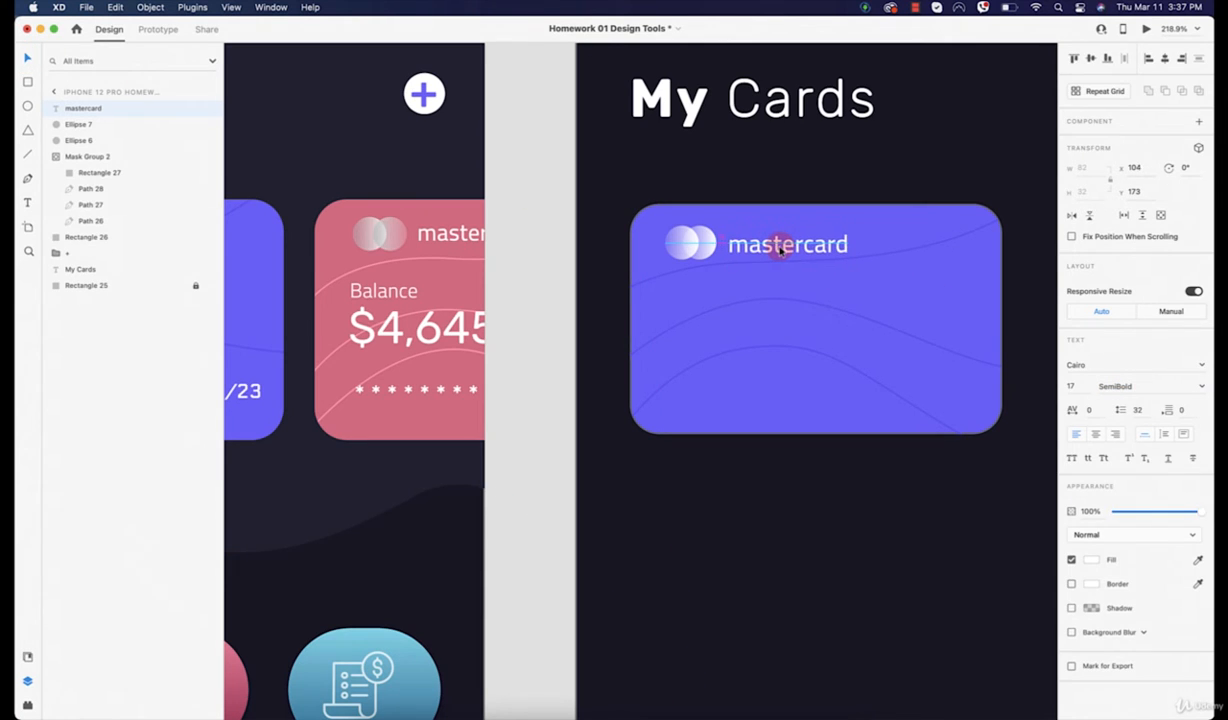
click(812, 172)
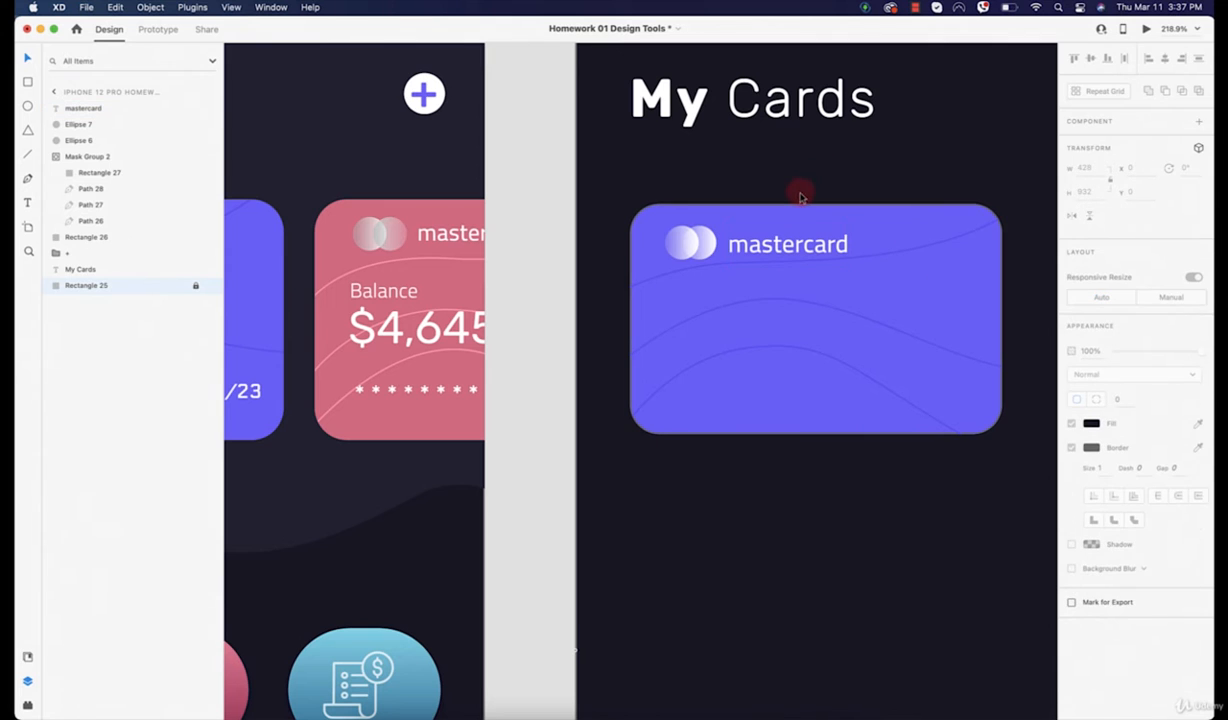
Set the character spacing of the "My Cards" heading on the homework artboard to 0
drag(706, 316, 801, 360)
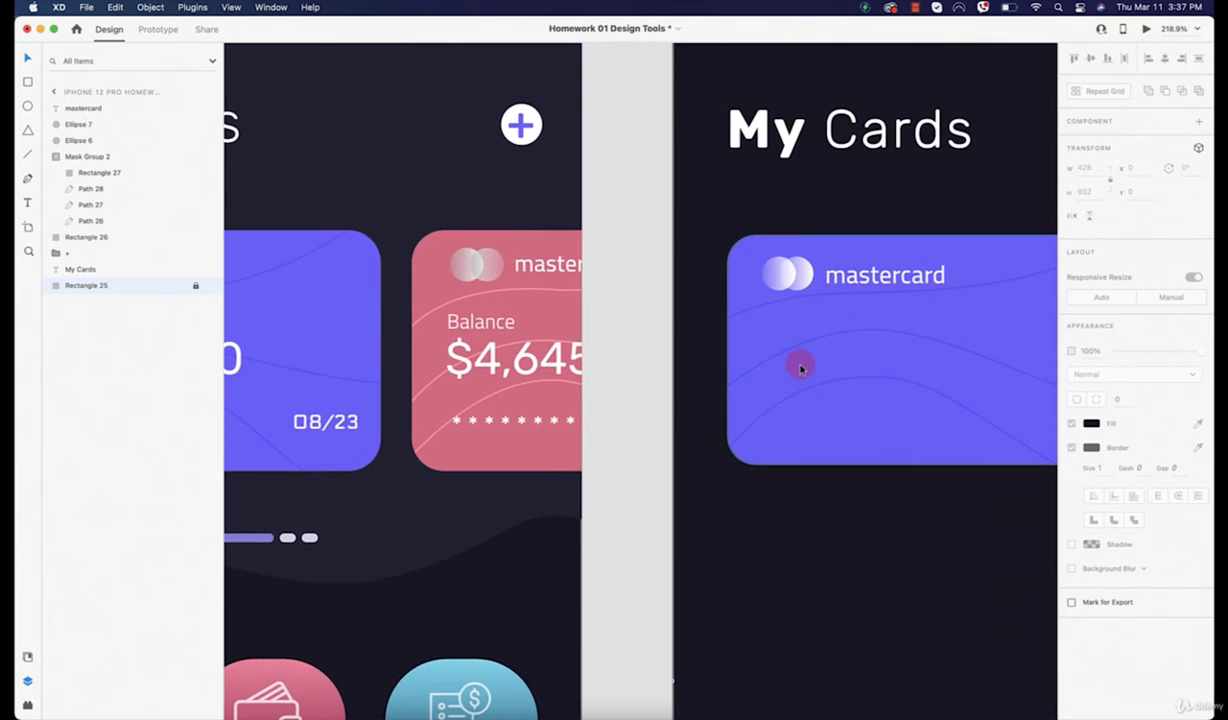
scroll(801, 368, down, 5)
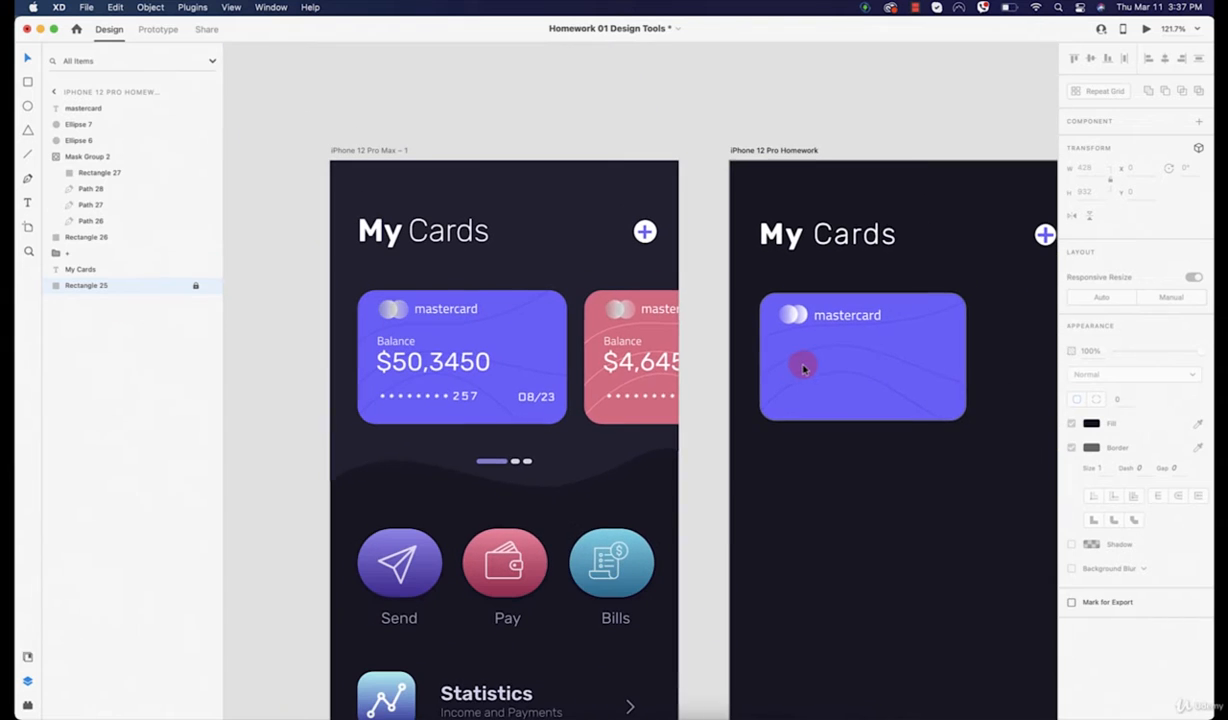
click(830, 243)
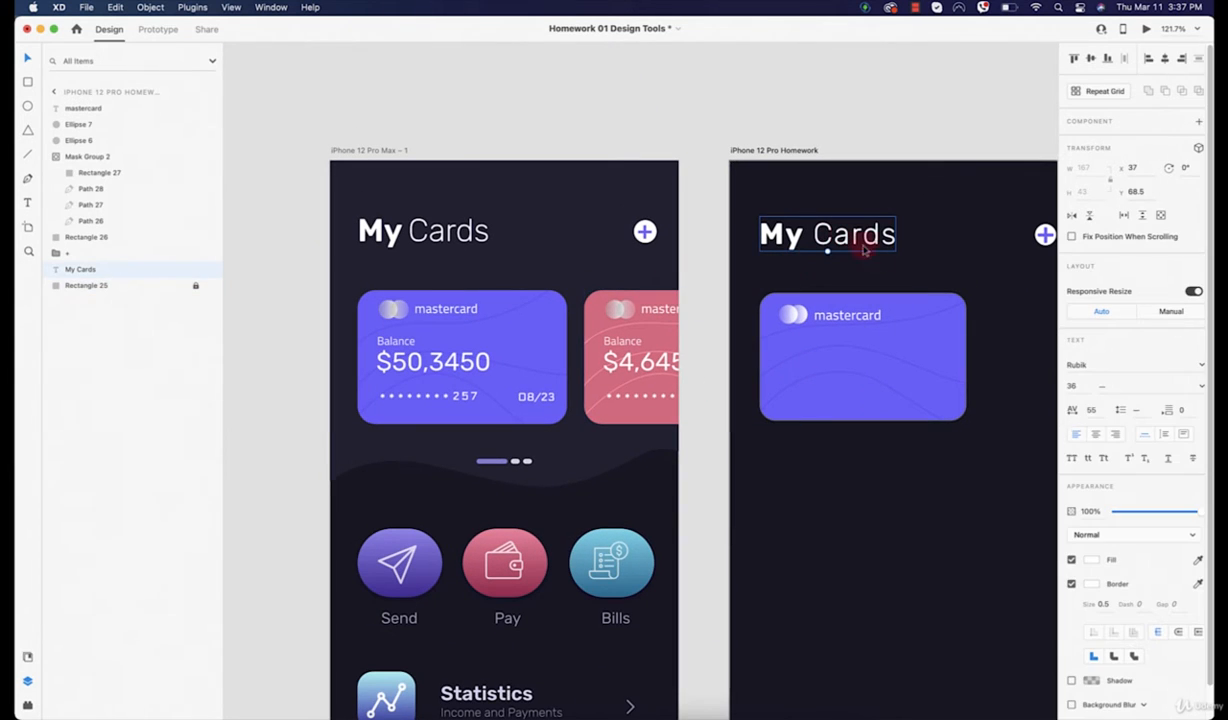
click(1092, 412)
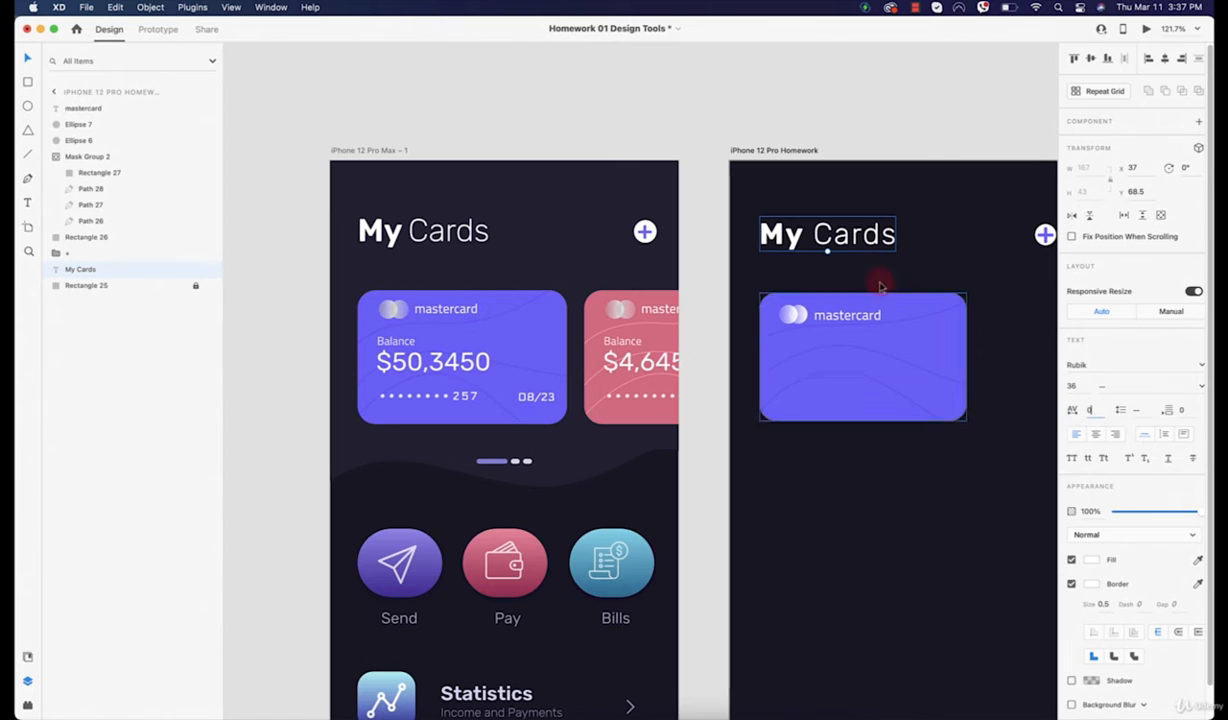
key(super+z)
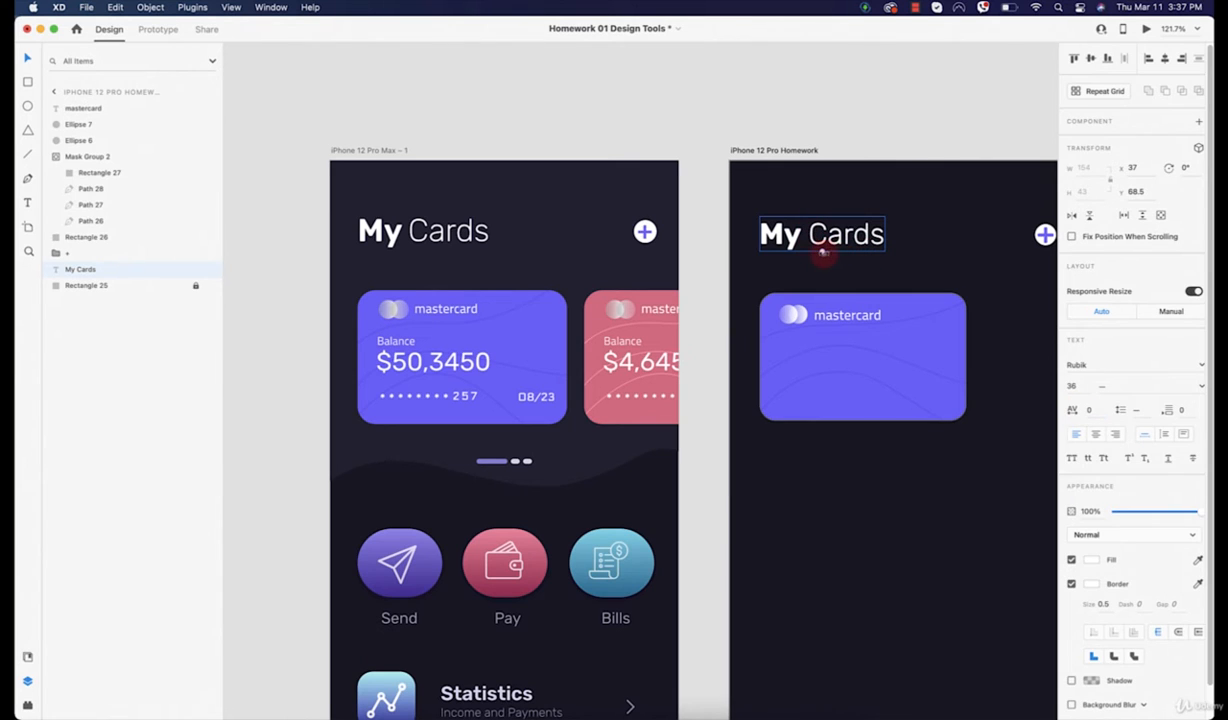
key(super+z)
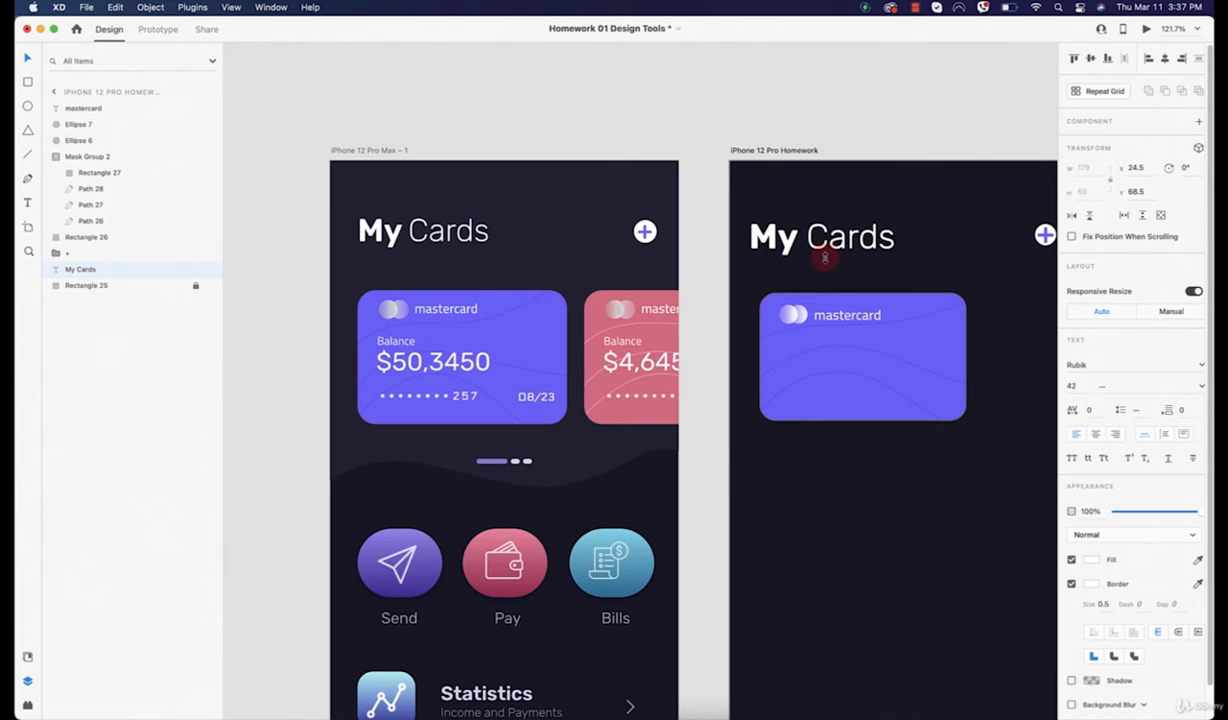
click(825, 255)
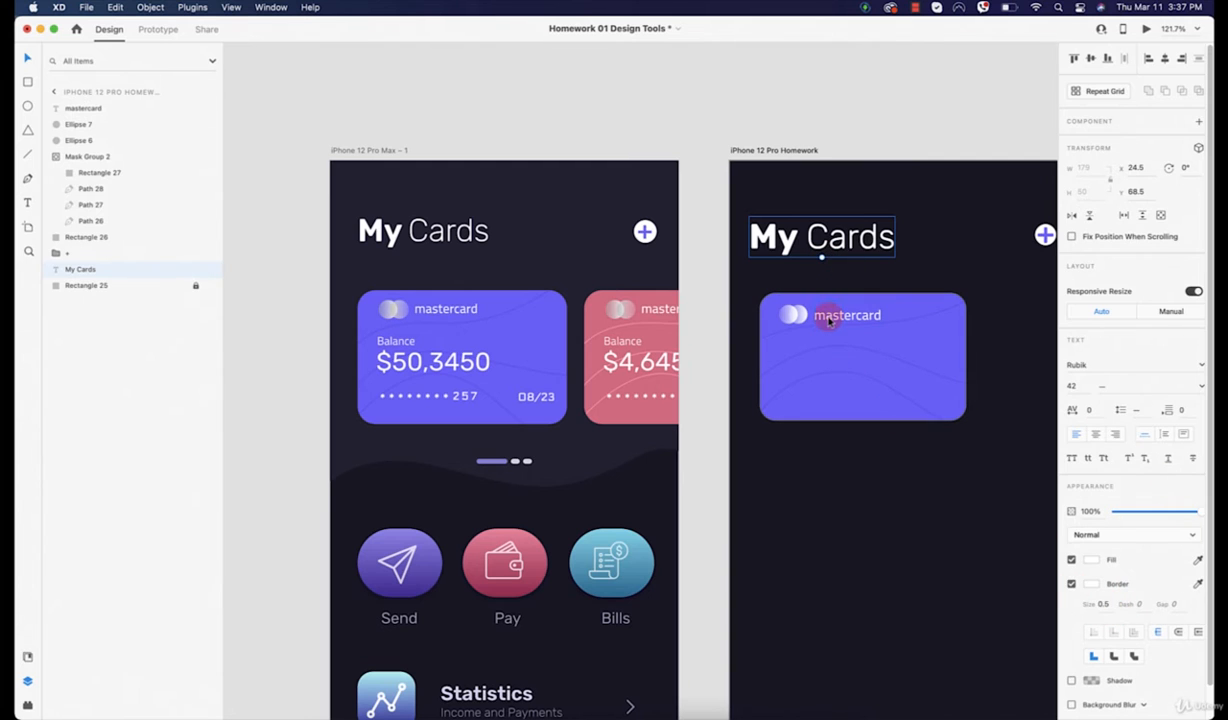
key(super+z)
Examine the text settings of the Balance label, the amount and the masked number on the finished purple card
drag(955, 341, 893, 269)
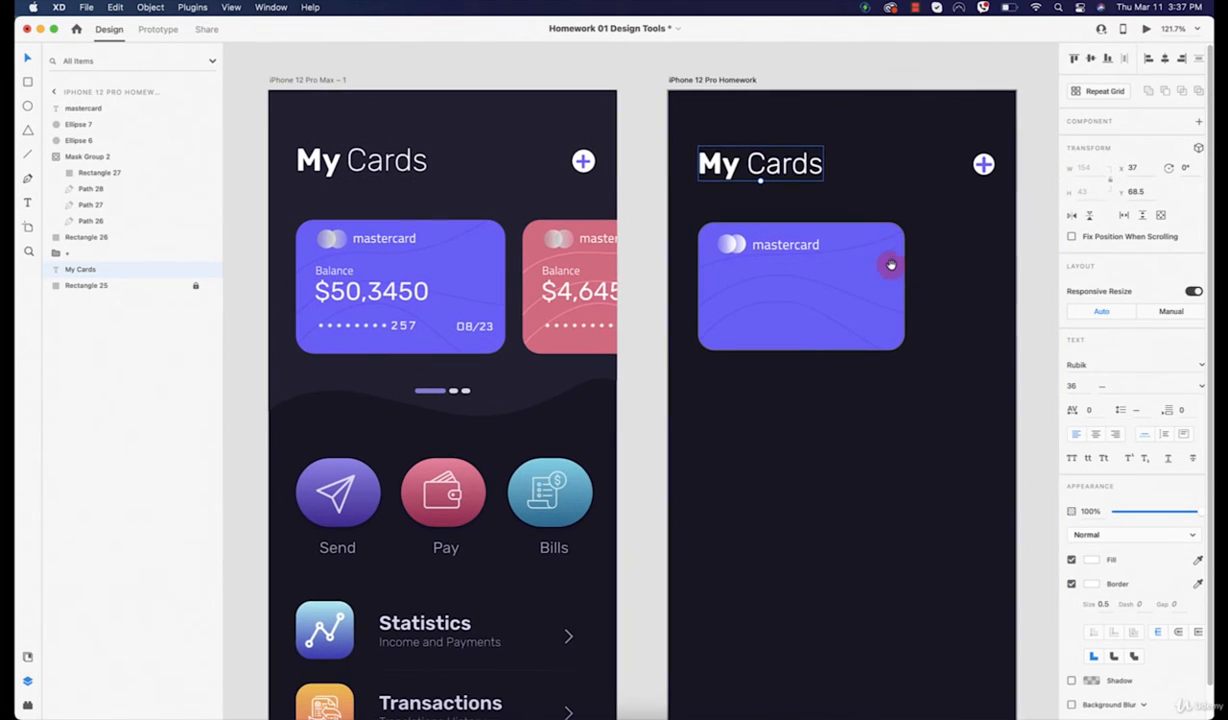
click(897, 466)
scroll(724, 323, up, 4)
scroll(754, 241, left, 2)
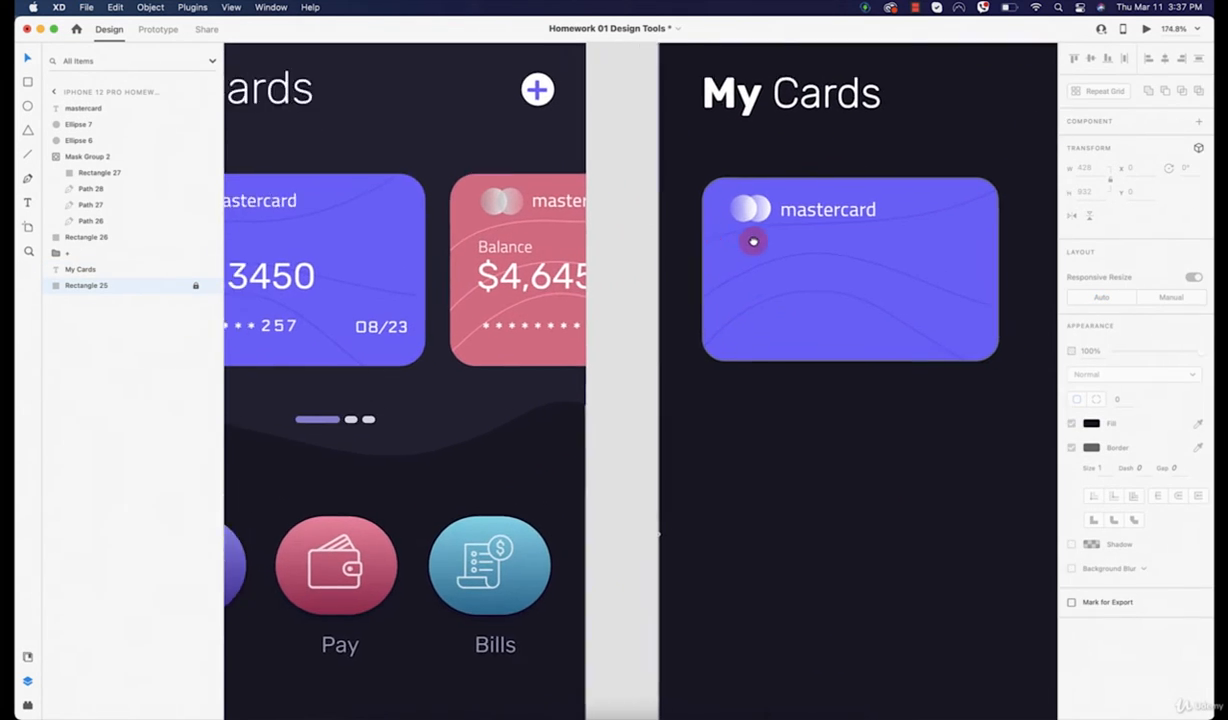
click(235, 231)
double_click(248, 231)
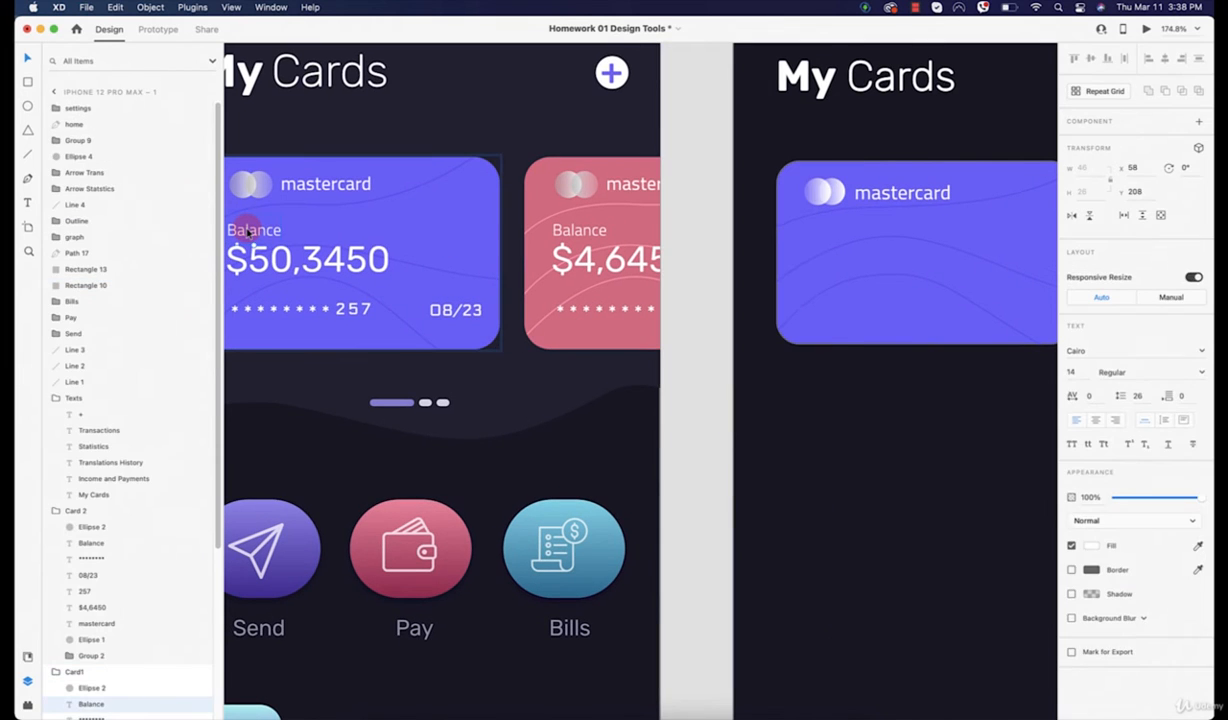
click(318, 252)
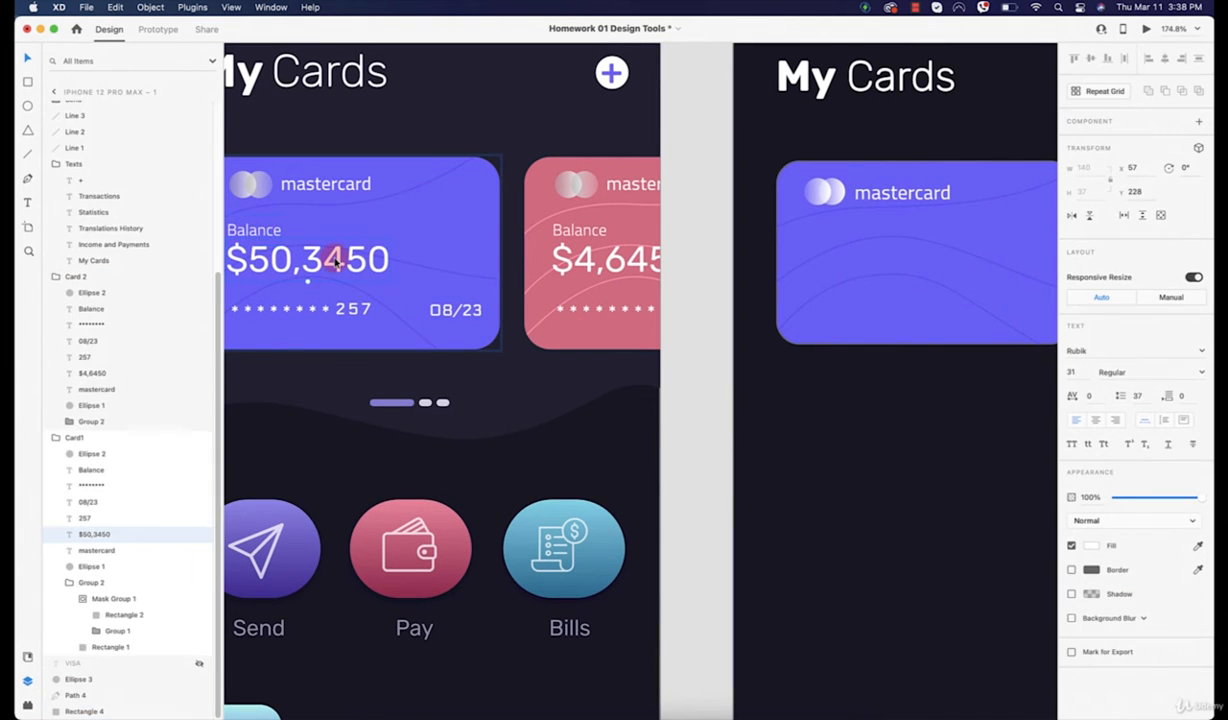
click(305, 302)
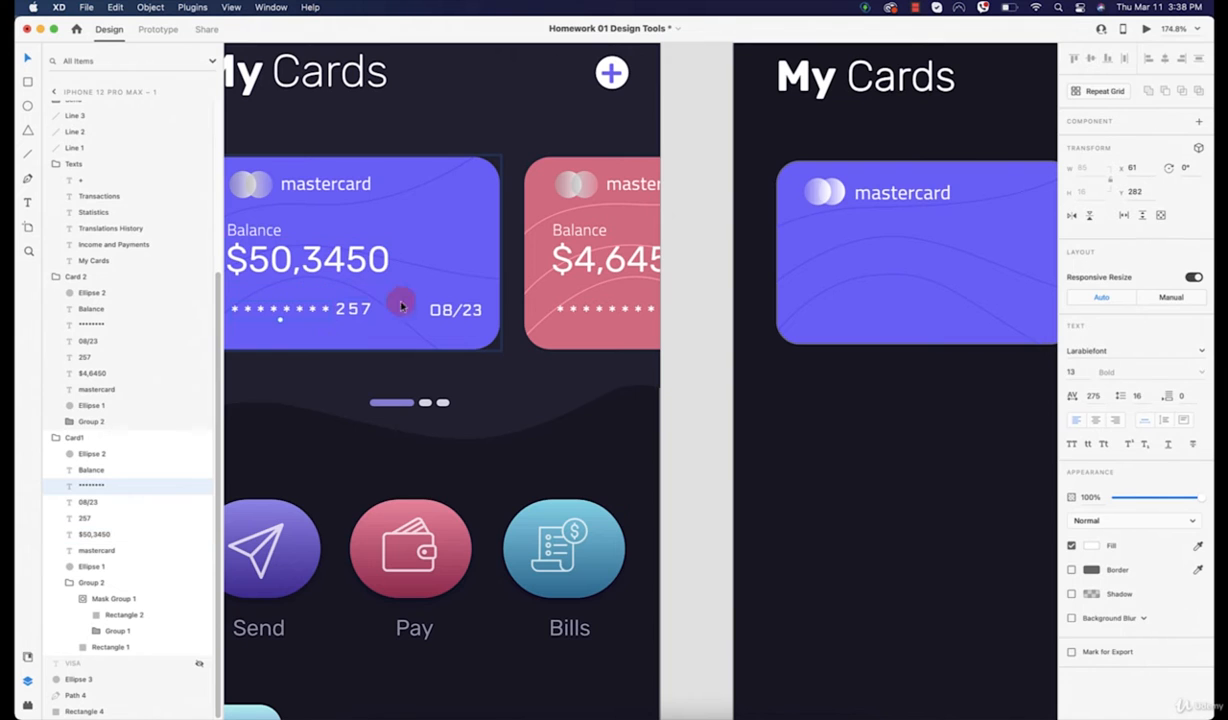
scroll(870, 250, up, 2)
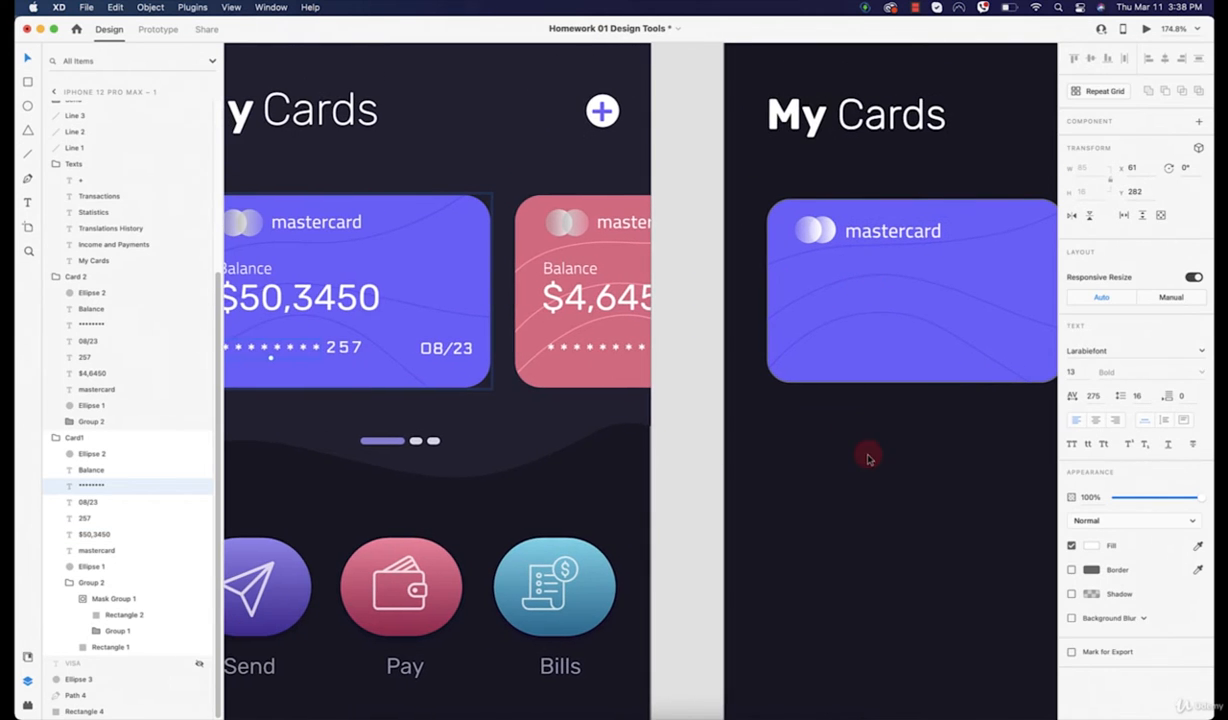
Add the text "Balance" on the homework artboard's purple card, below the mastercard logo
click(846, 420)
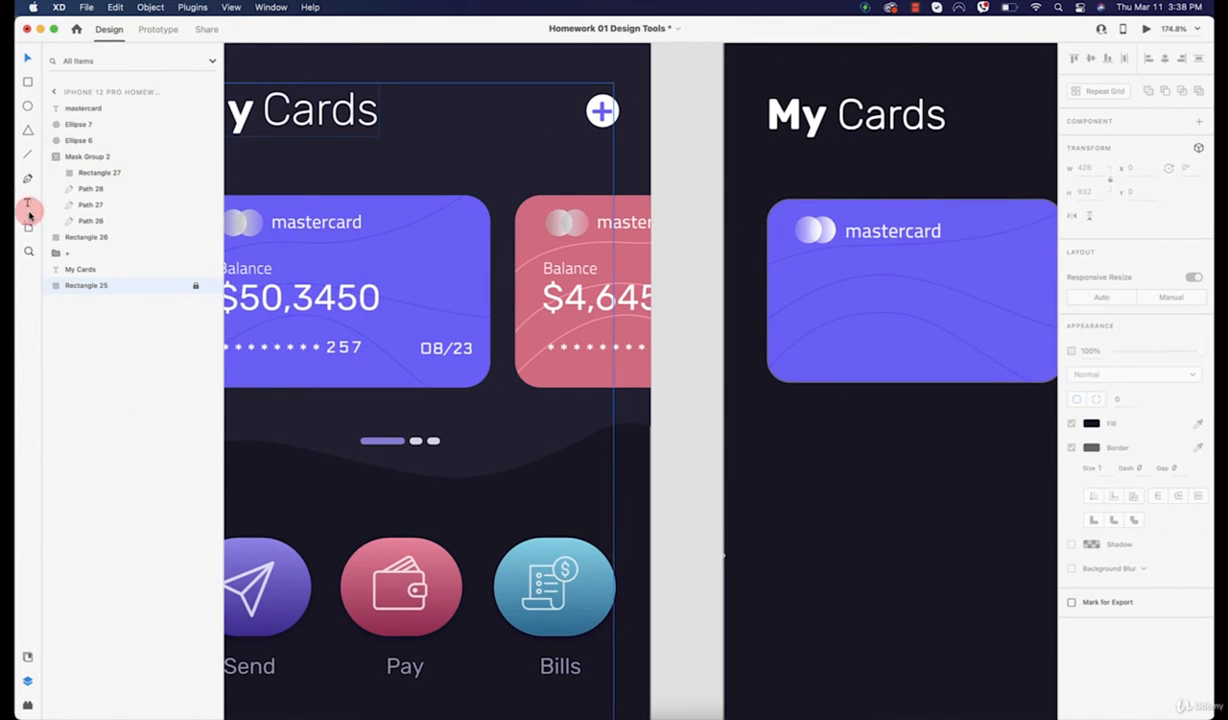
click(27, 203)
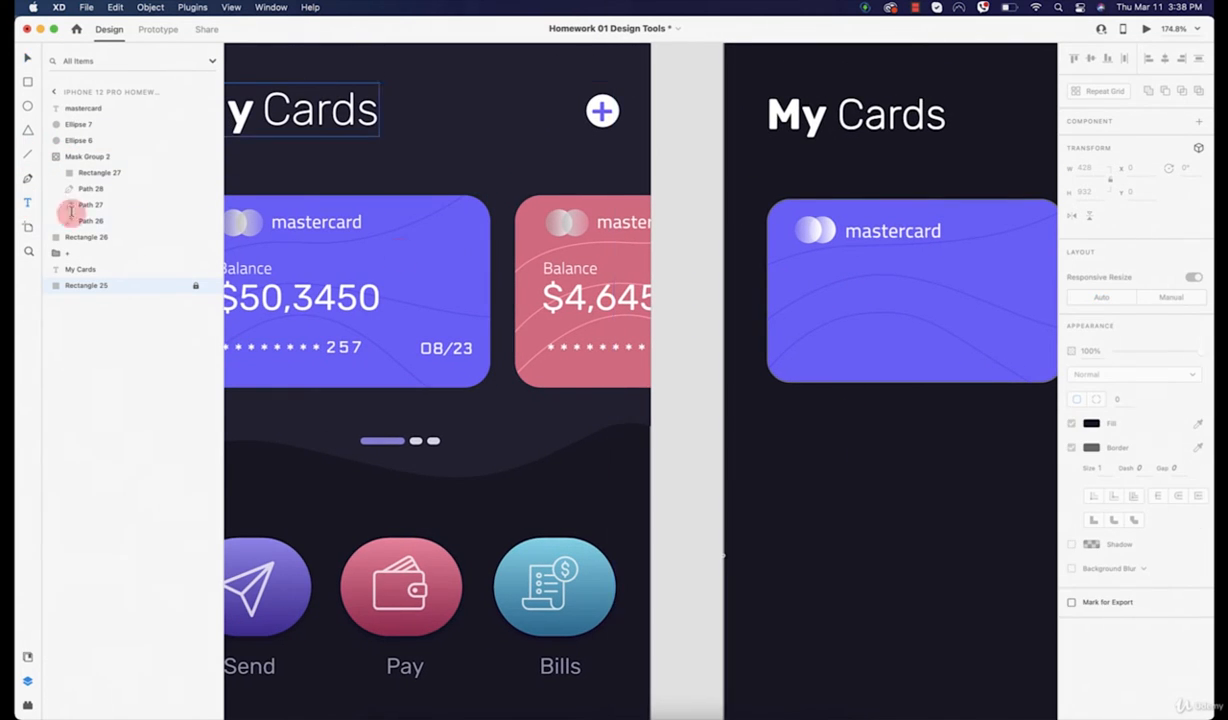
click(798, 282)
text(Bala)
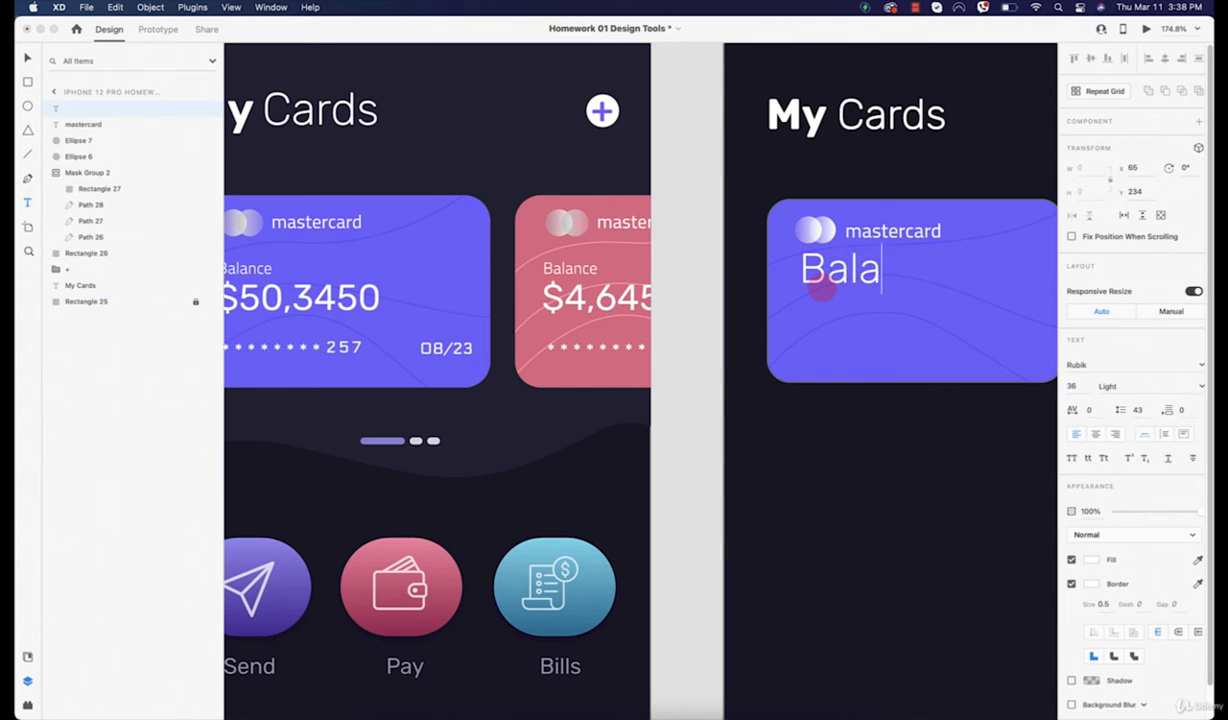
text(nce)
Change the new "Balance" text to Cairo Regular with font size 17
double_click(857, 276)
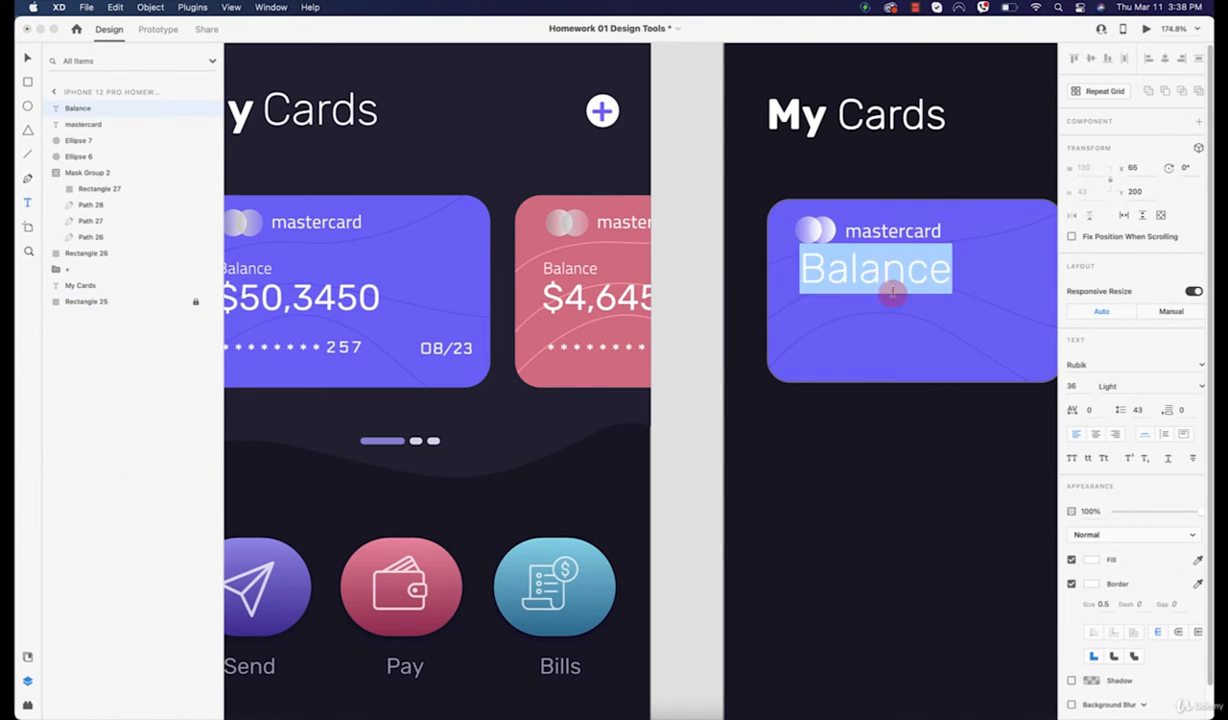
click(1078, 364)
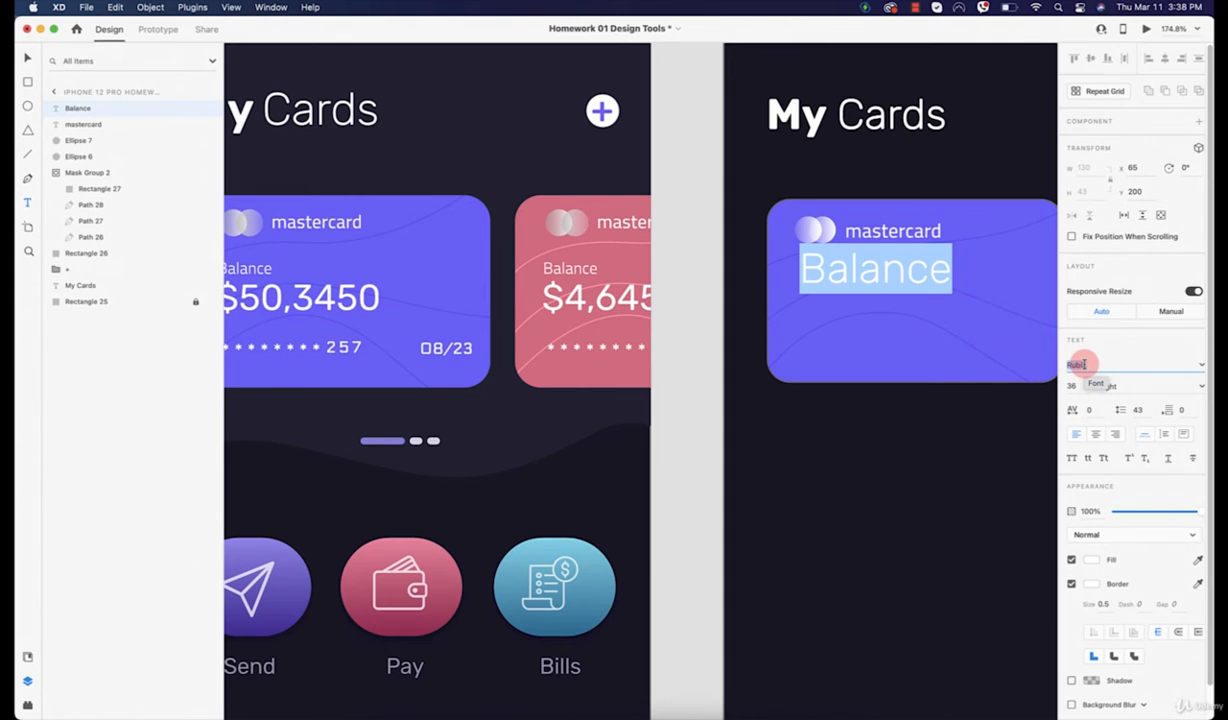
text(Cabi)
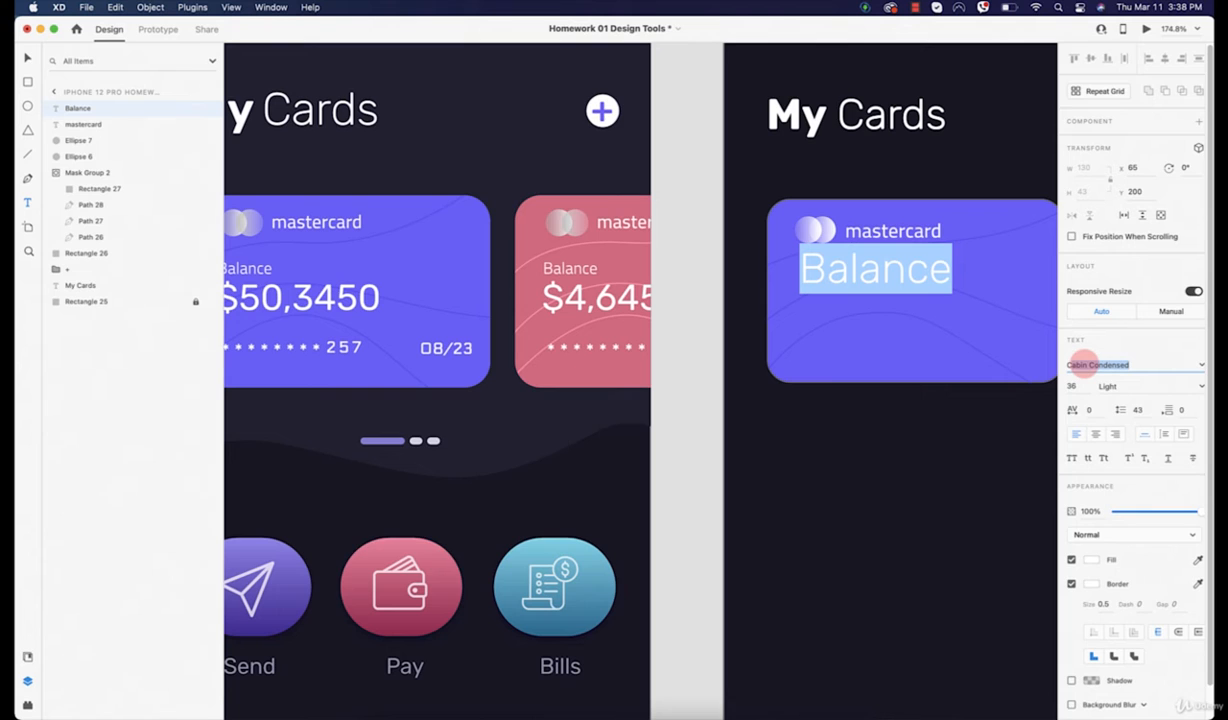
key(Return)
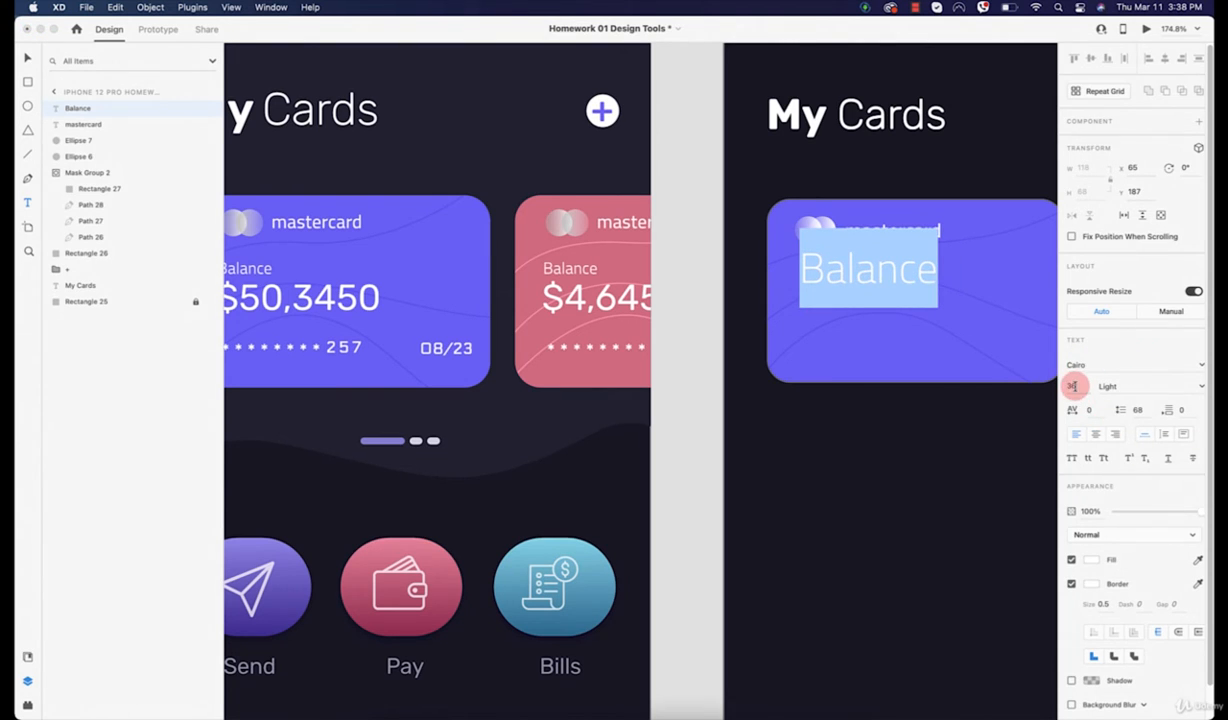
drag(1072, 386, 1069, 386)
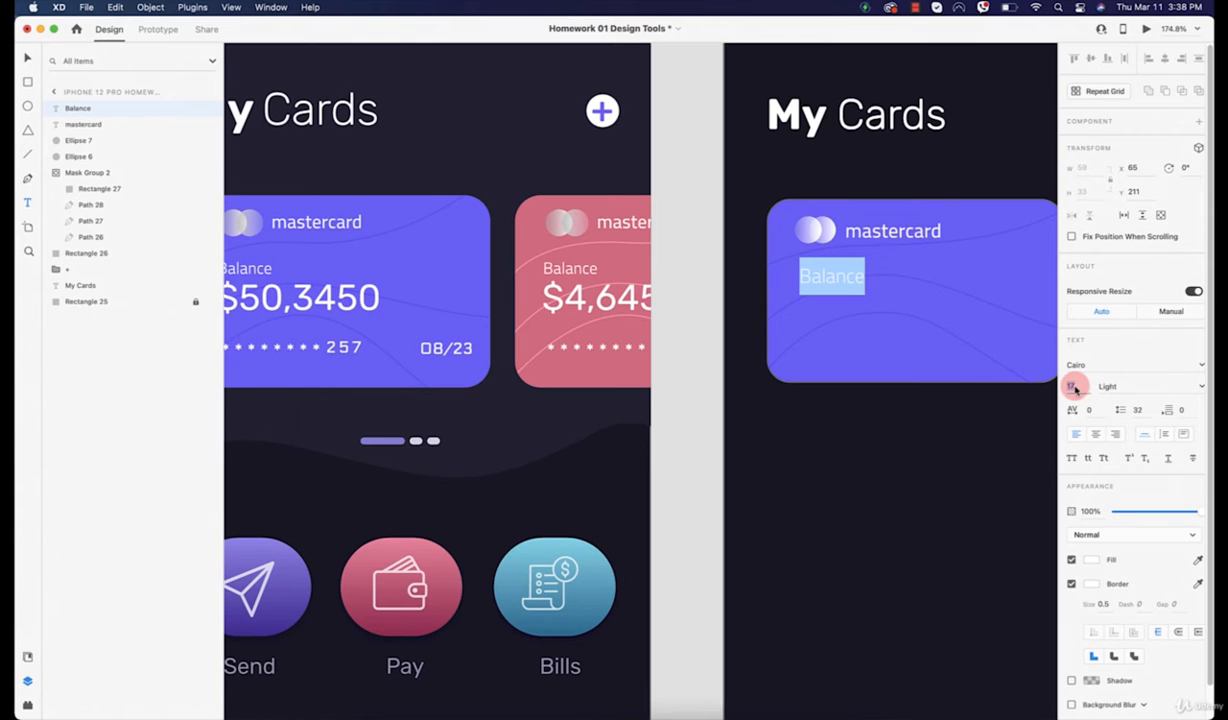
click(1188, 390)
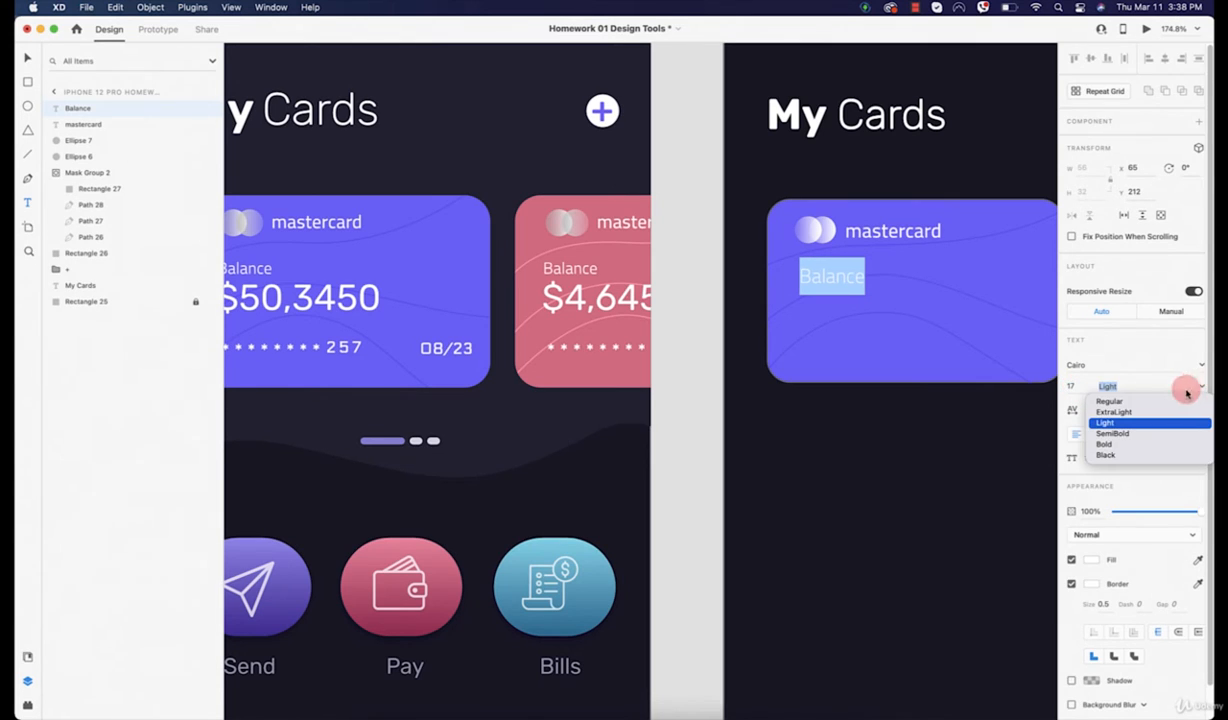
click(1111, 401)
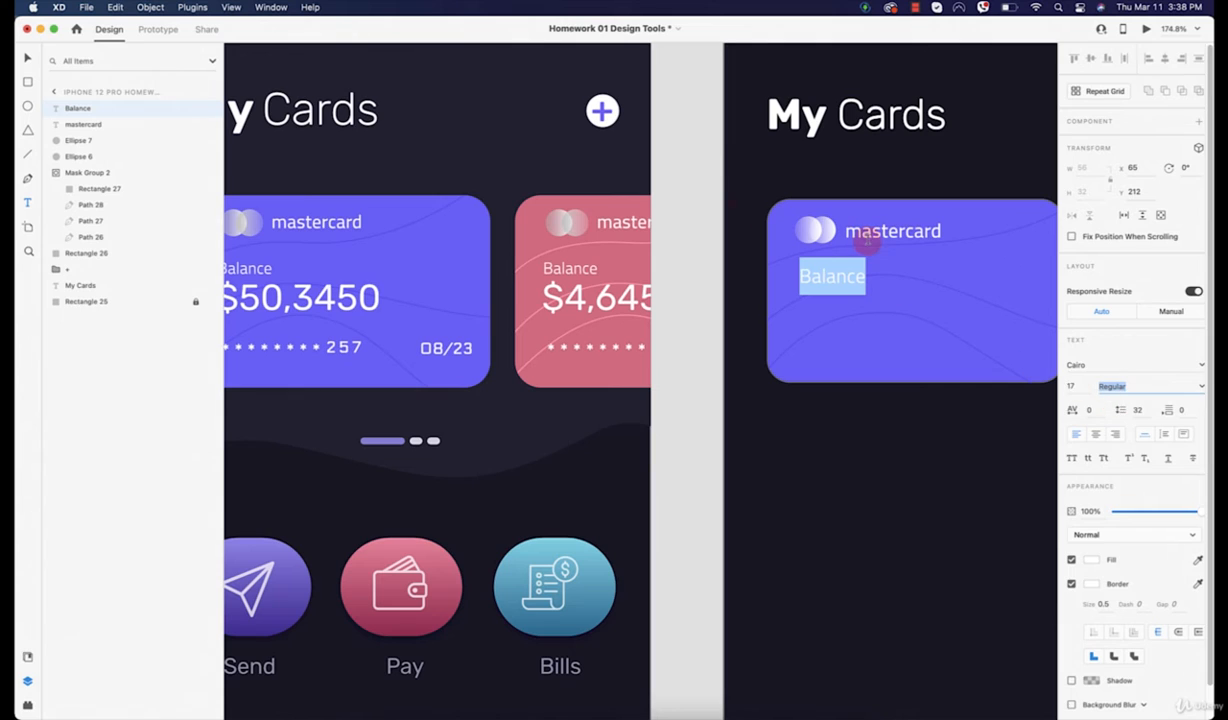
Move the "Balance" text to X 61, Y 213 and change its weight to Light
click(27, 57)
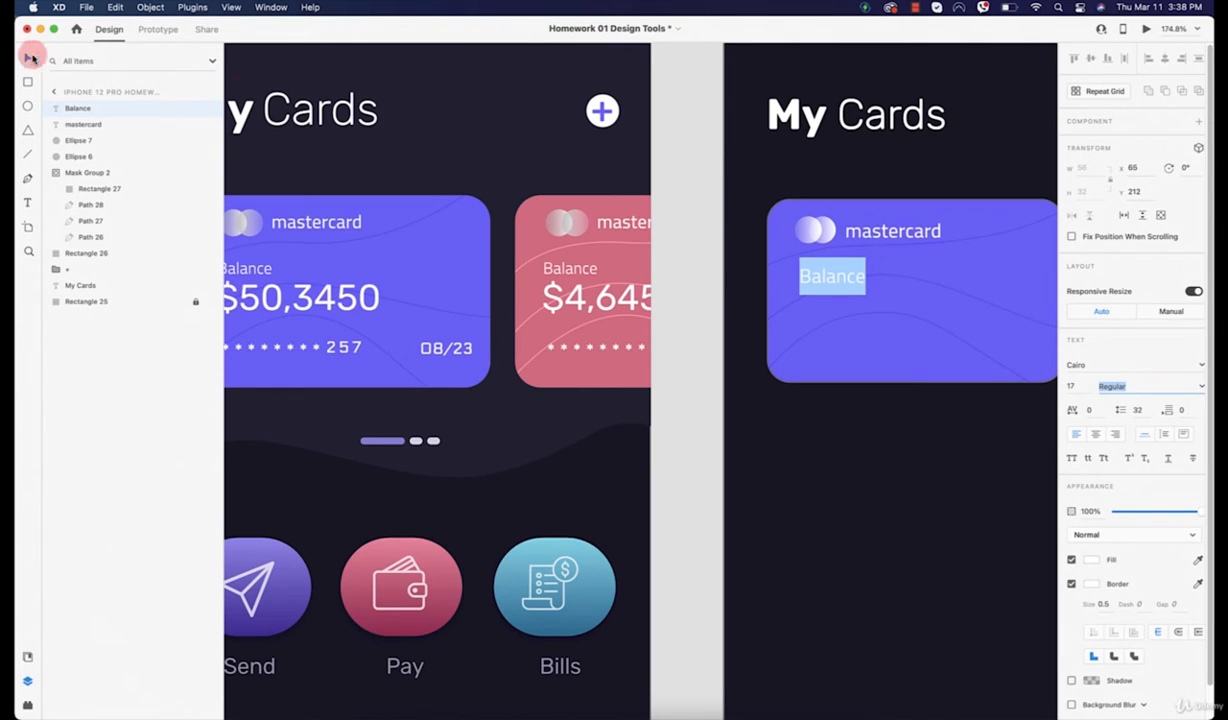
key(Escape)
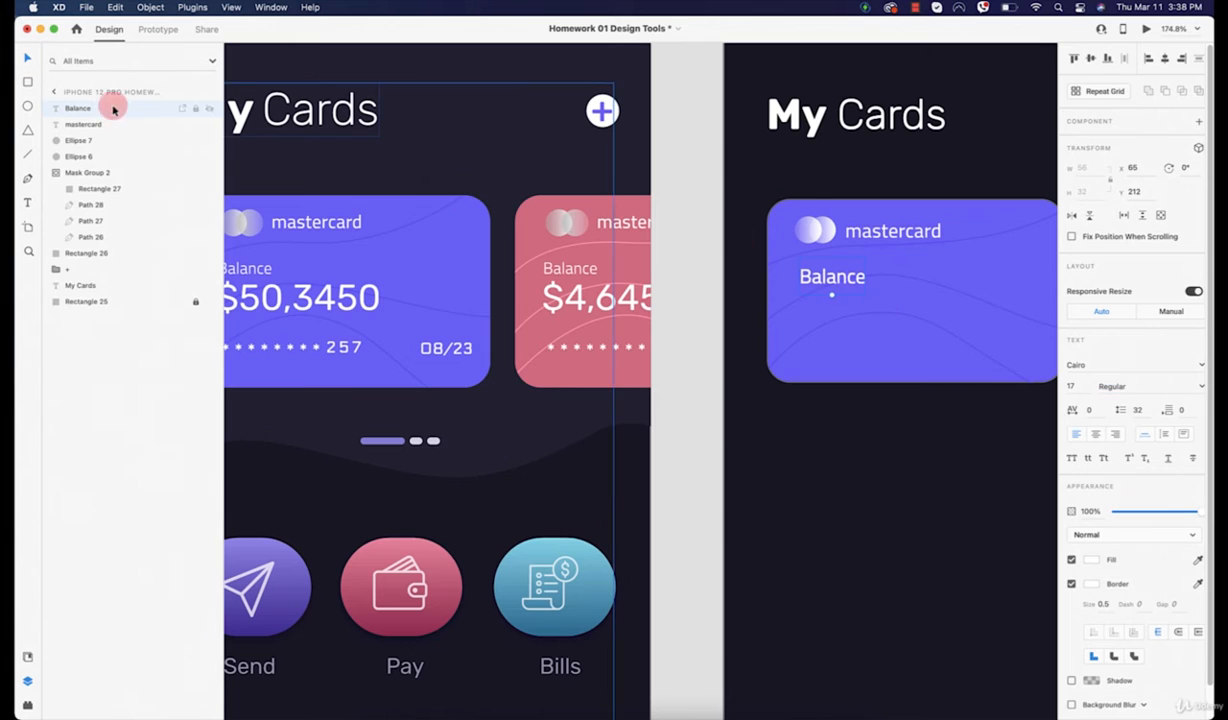
mouse_move(818, 279)
mouse_down()
mouse_move(824, 305)
mouse_move(821, 286)
mouse_up()
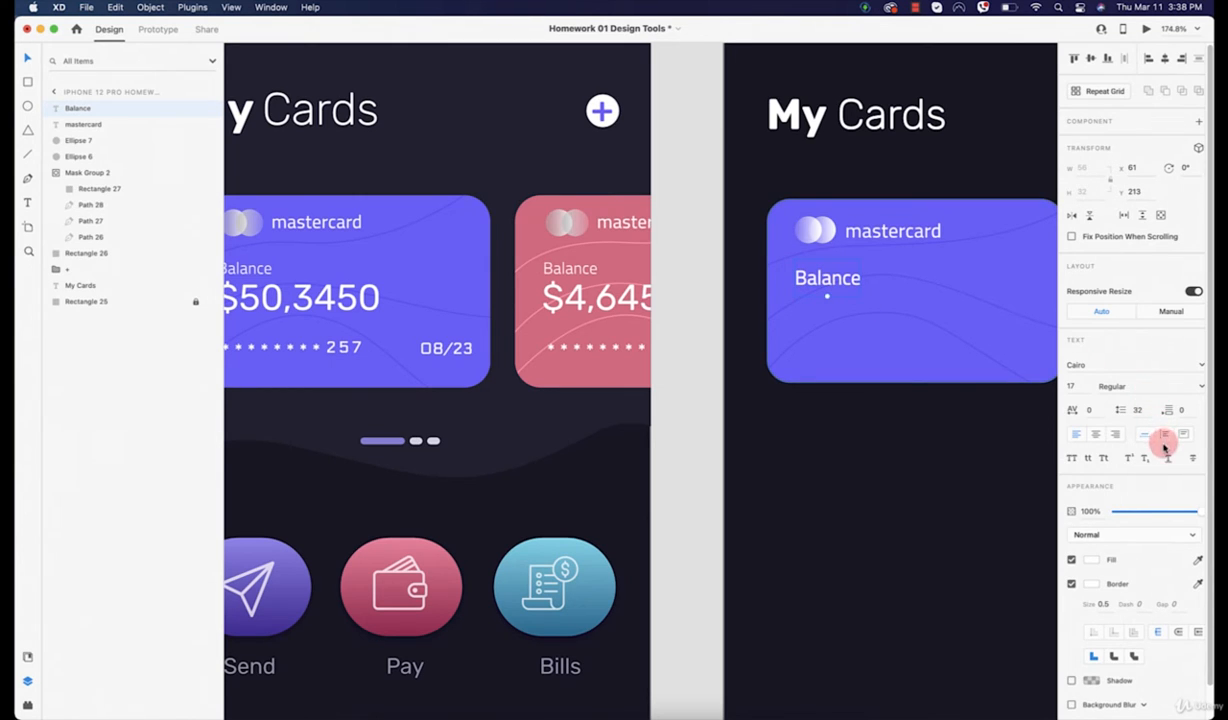
click(1201, 386)
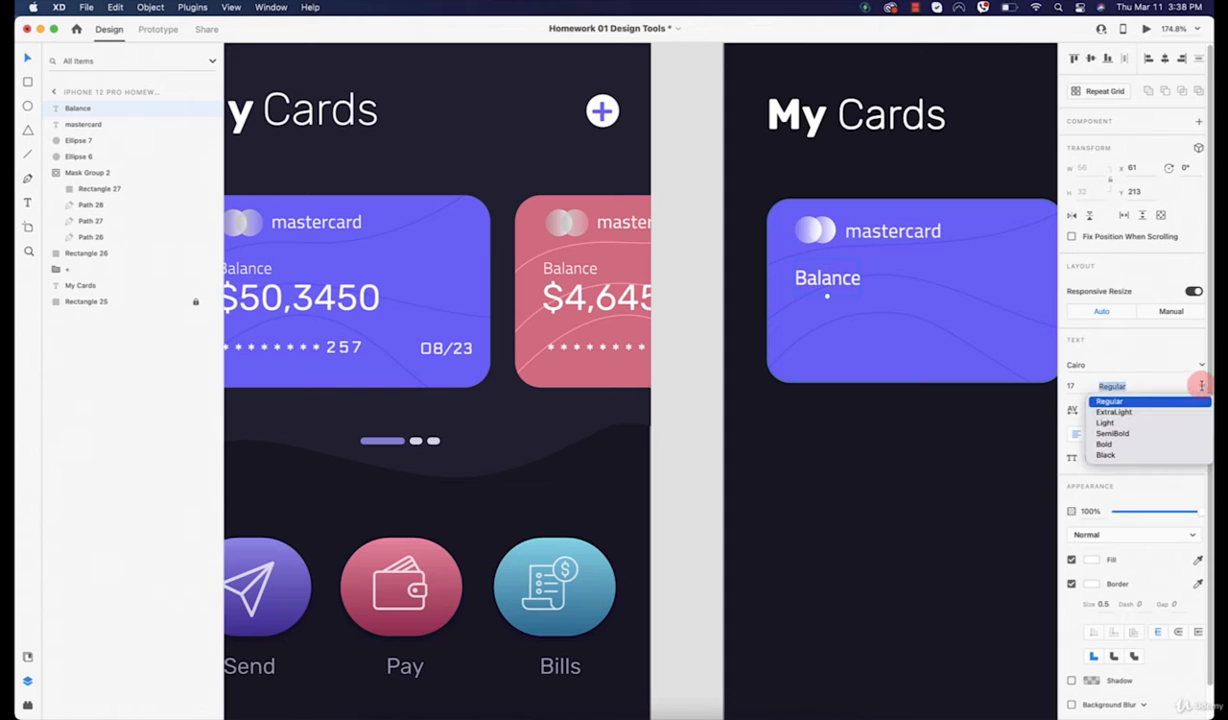
click(1106, 422)
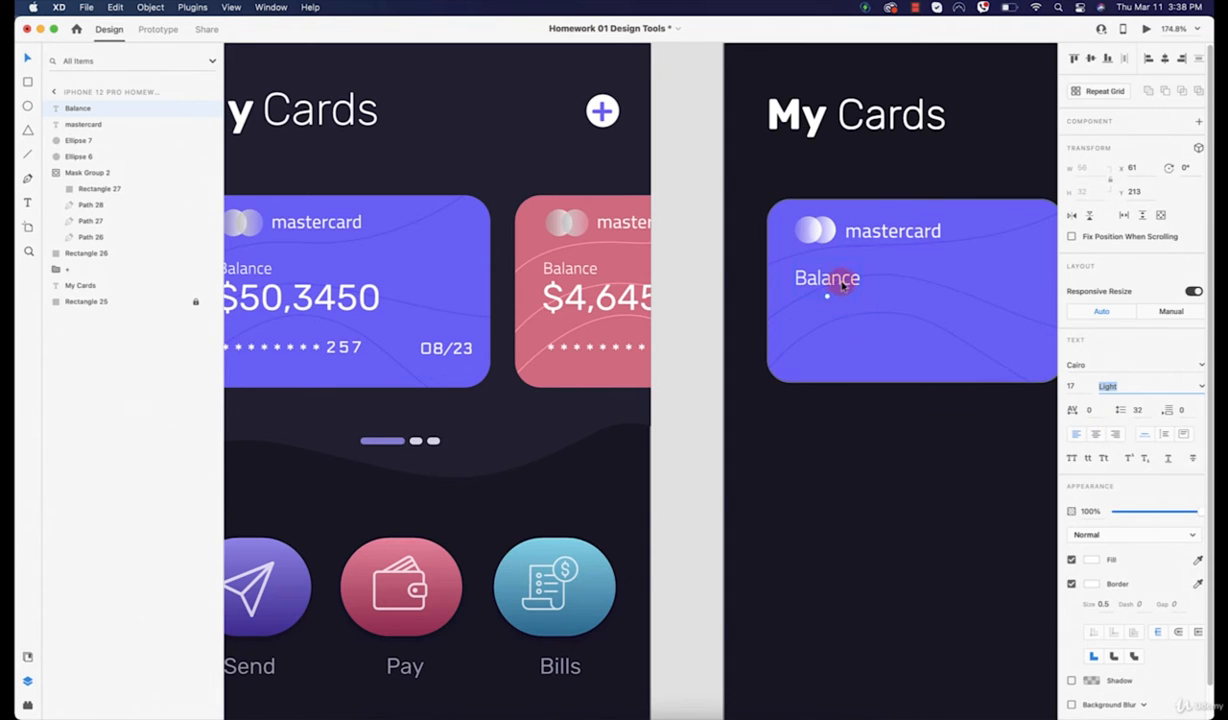
click(798, 211)
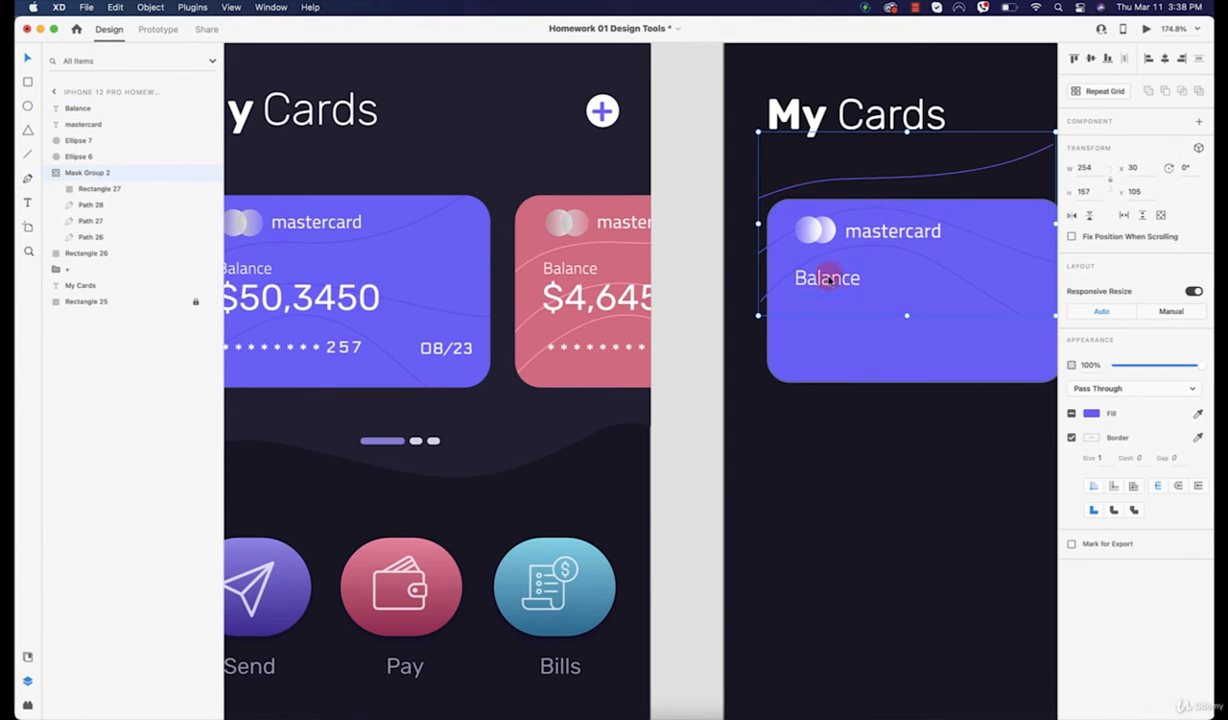
key(super+z)
key(super+z)
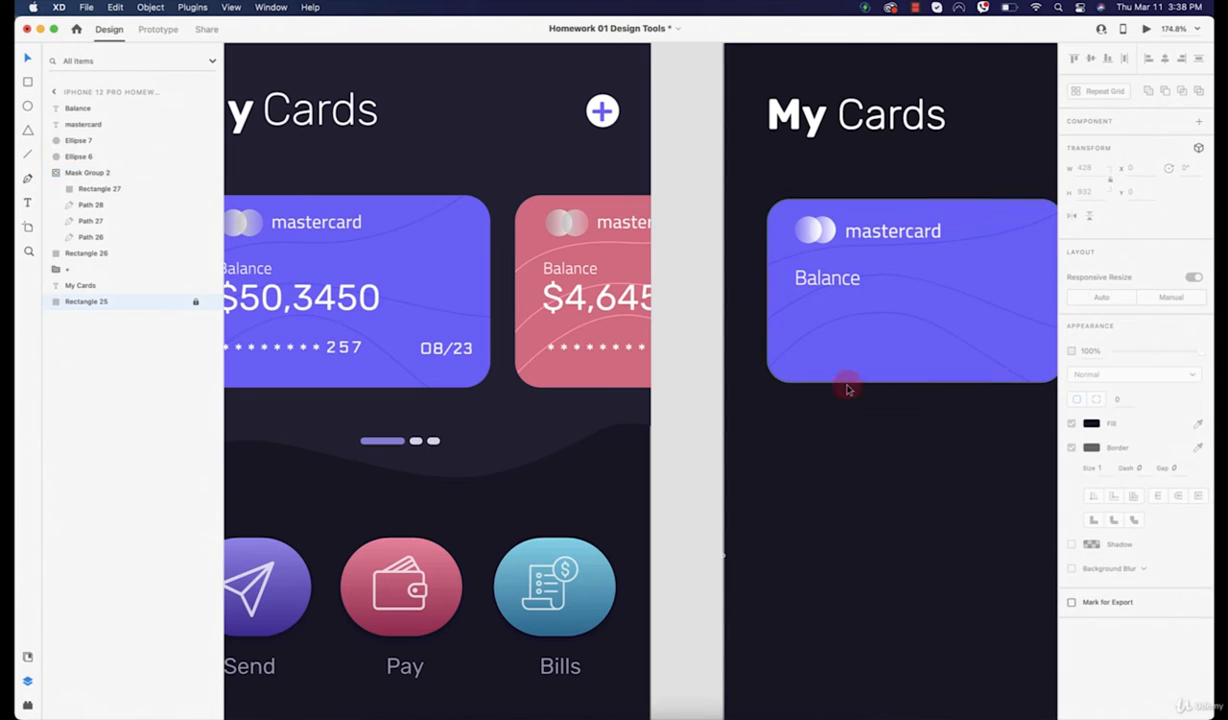
Add the text "$50,3450" on the homework card, directly below the "Balance" label
click(27, 203)
click(796, 321)
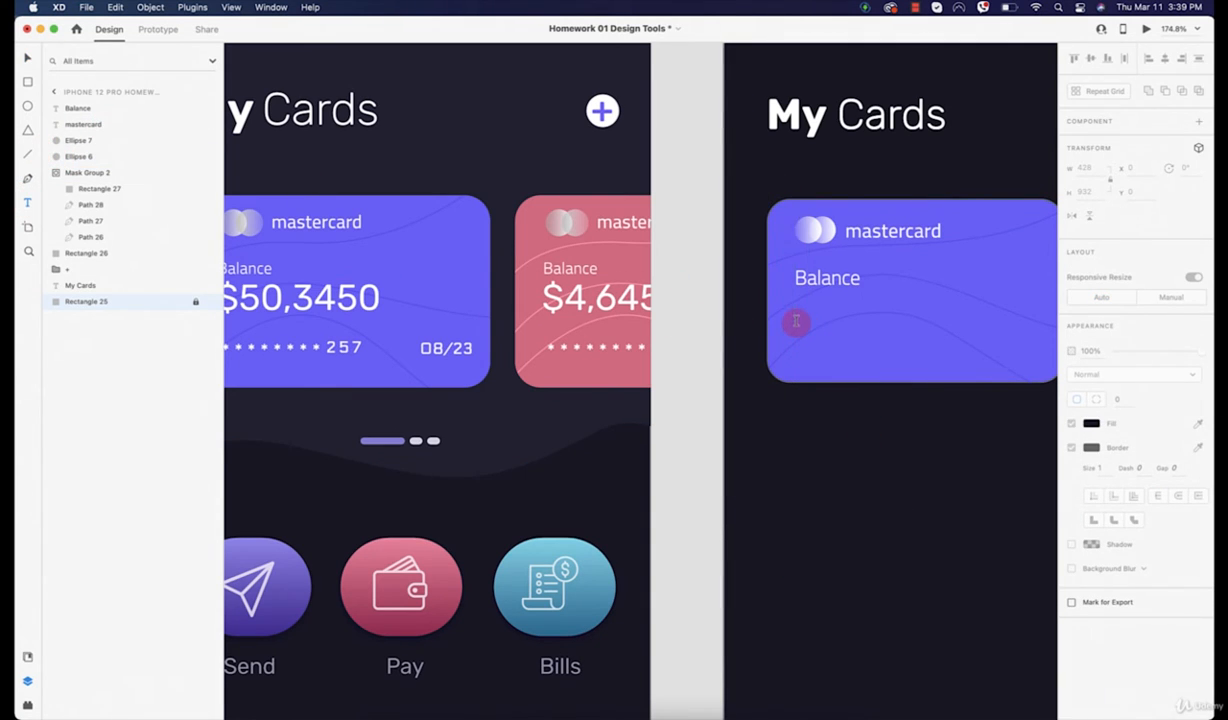
click(796, 321)
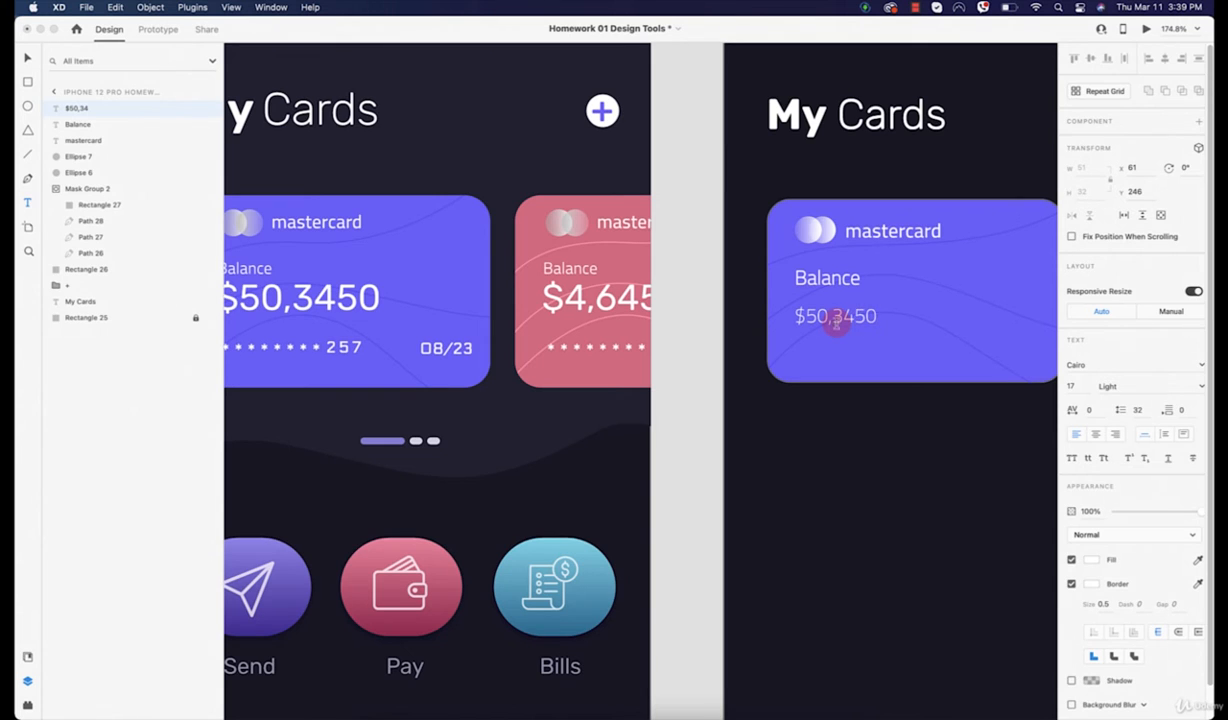
Set the font size of the "$50,3450" amount to 34
triple_click(835, 316)
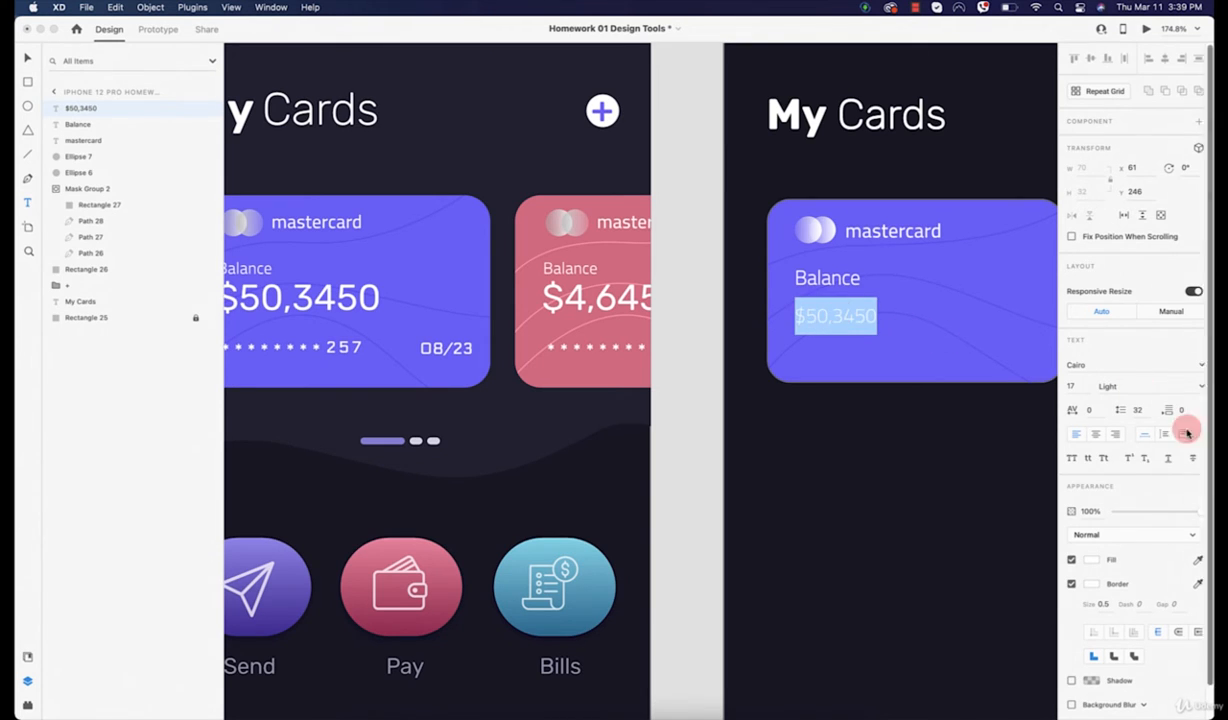
key(Up)
key(Up)
key(Up)
key(Up)
key(Up)
key(Up)
key(Up)
key(Up)
key(Up)
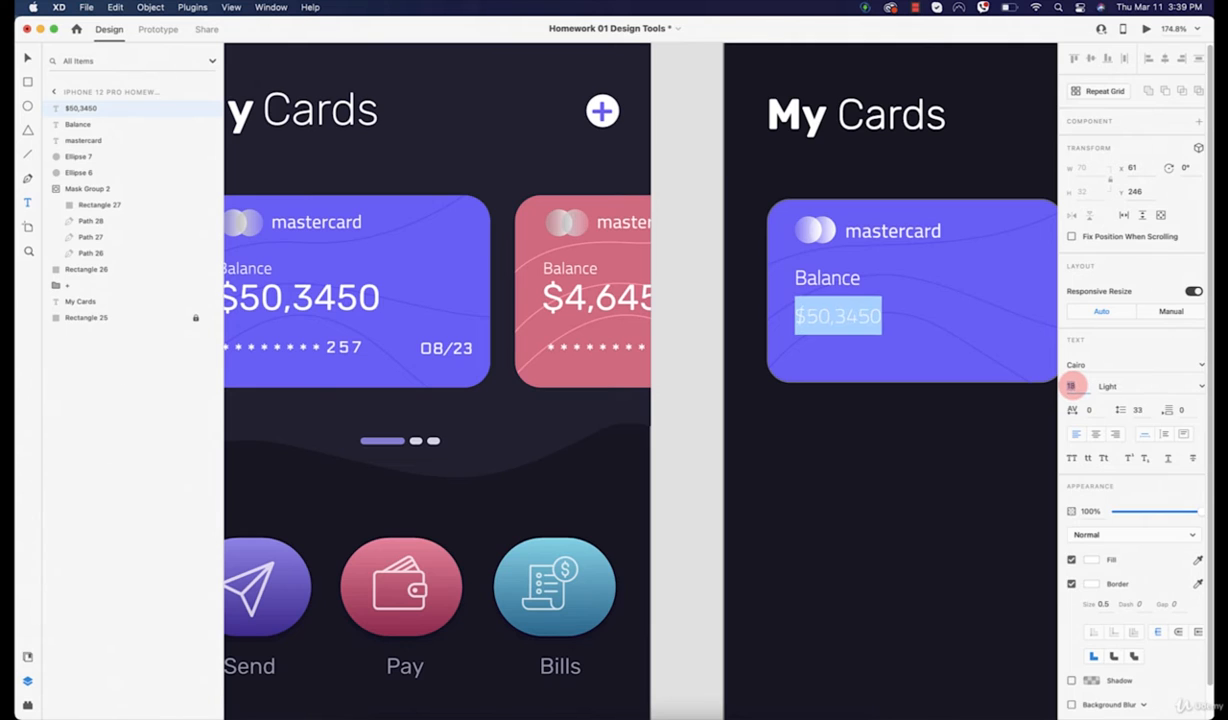
key(Up)
key(Up)
key(Up)
key(Up)
key(Up)
key(Up)
key(Up)
key(Up)
key(Up)
key(Up)
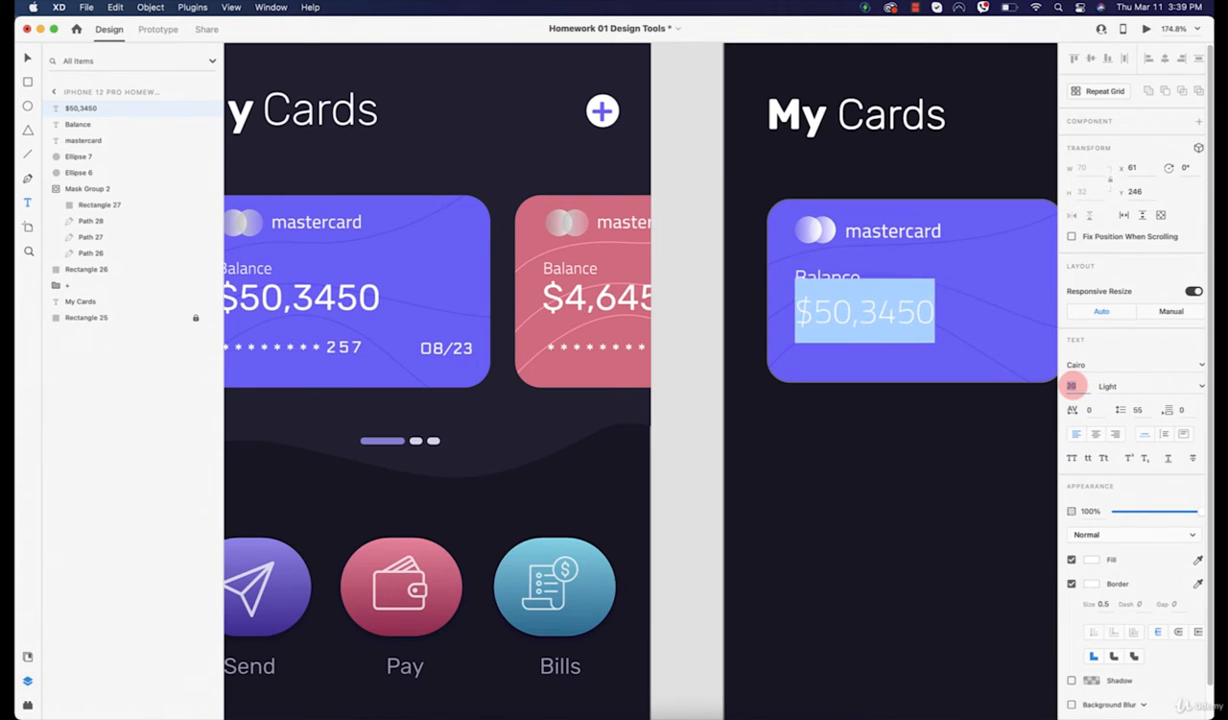
key(Down)
key(Down)
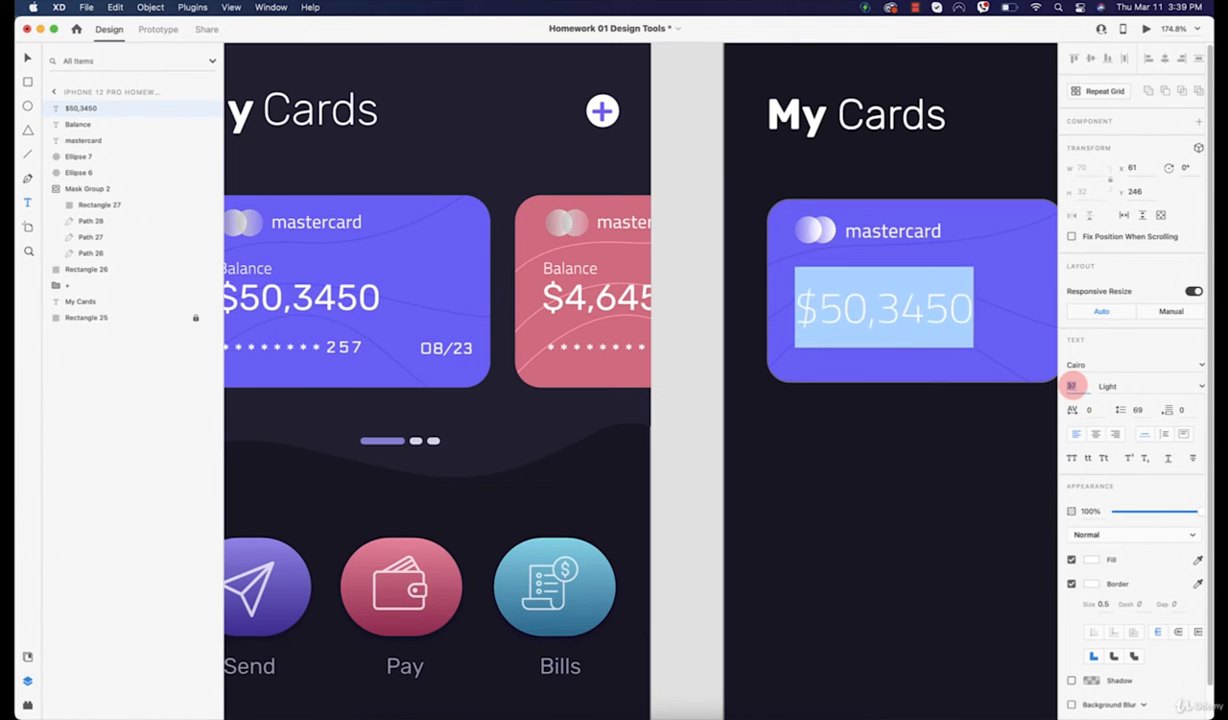
Change the "$50,3450" amount's font to Rubik with Regular weight
click(1125, 365)
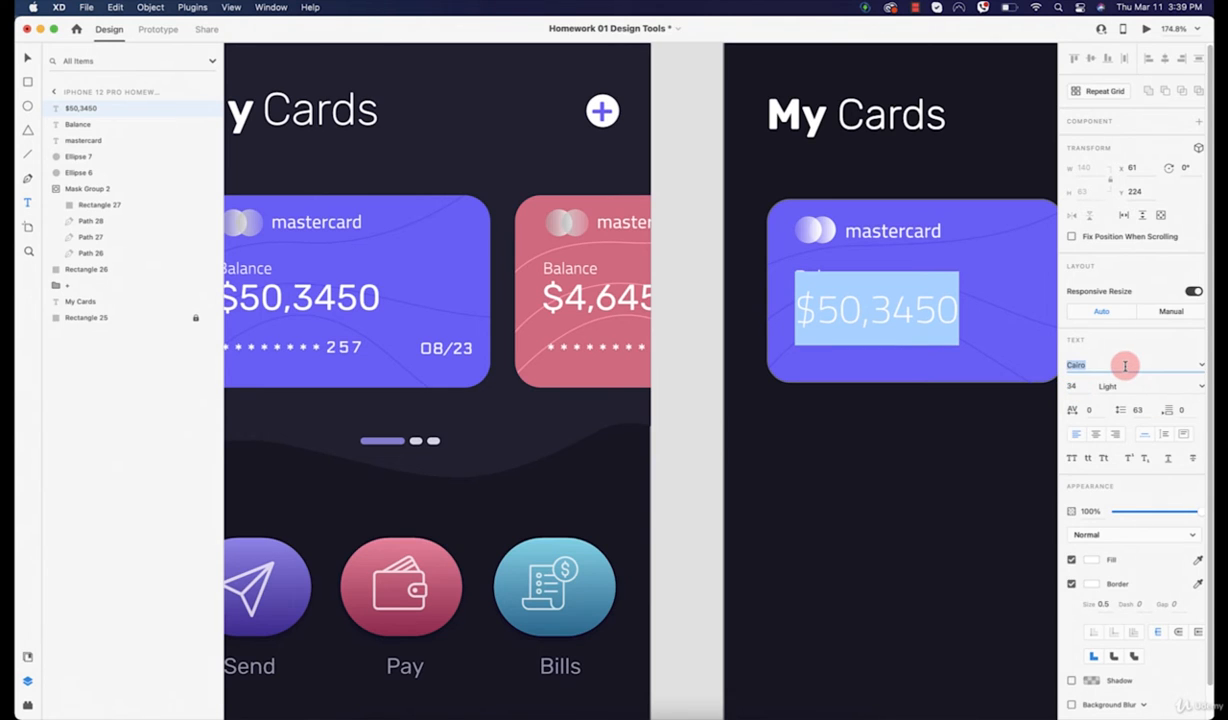
text(Rubik)
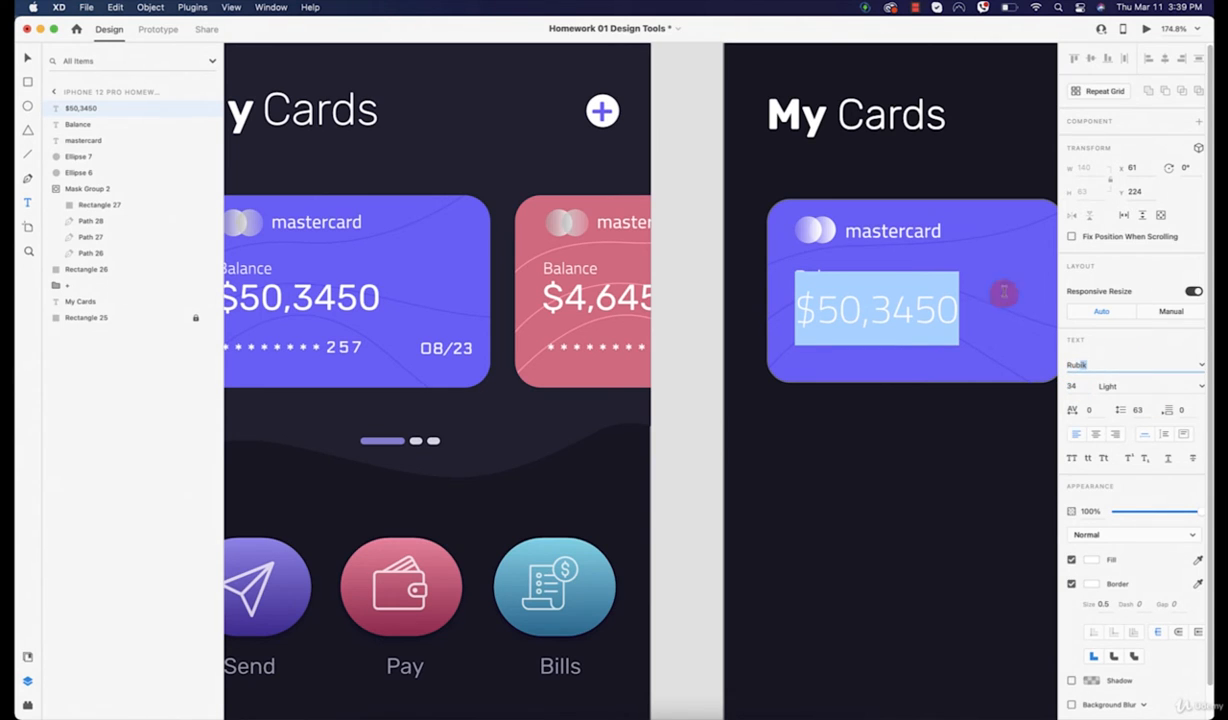
key(Return)
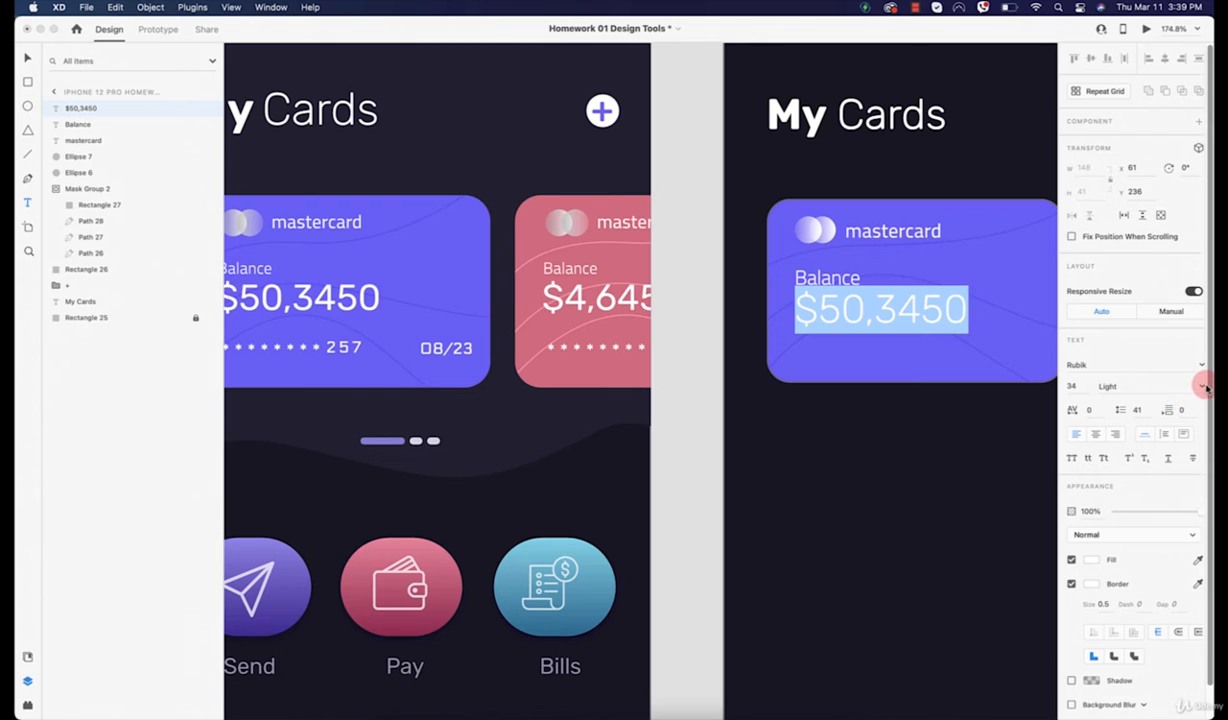
click(1201, 386)
click(1103, 487)
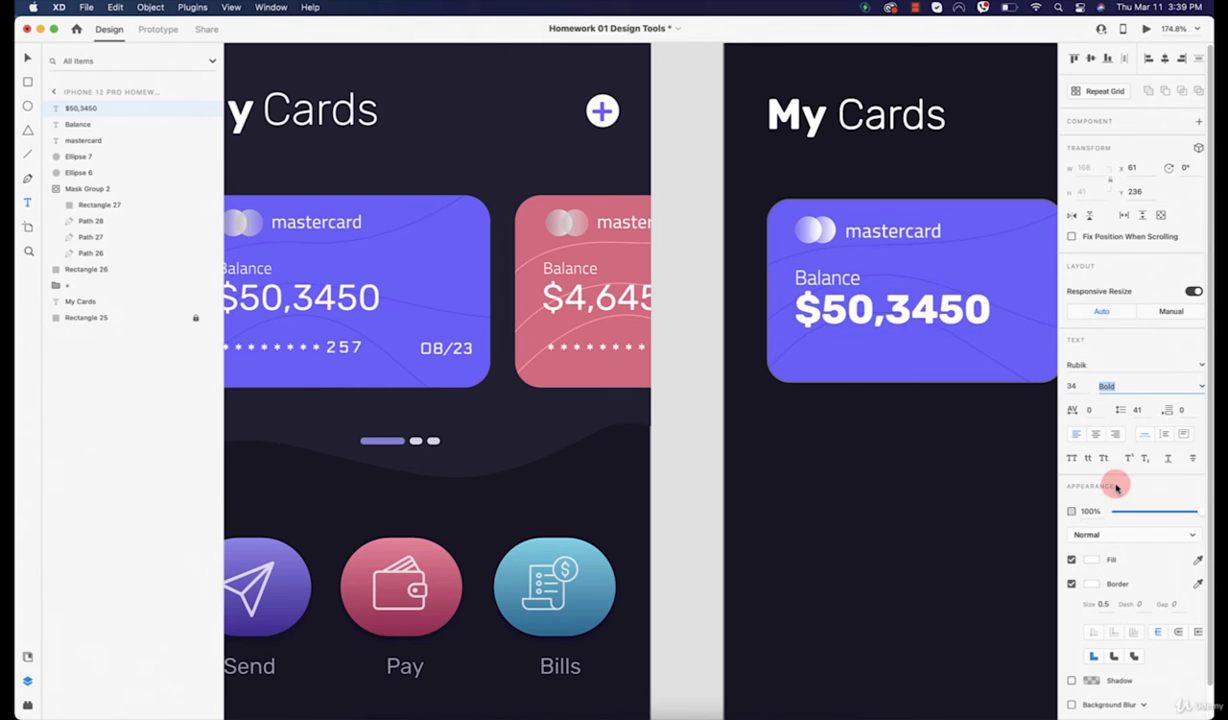
click(1198, 387)
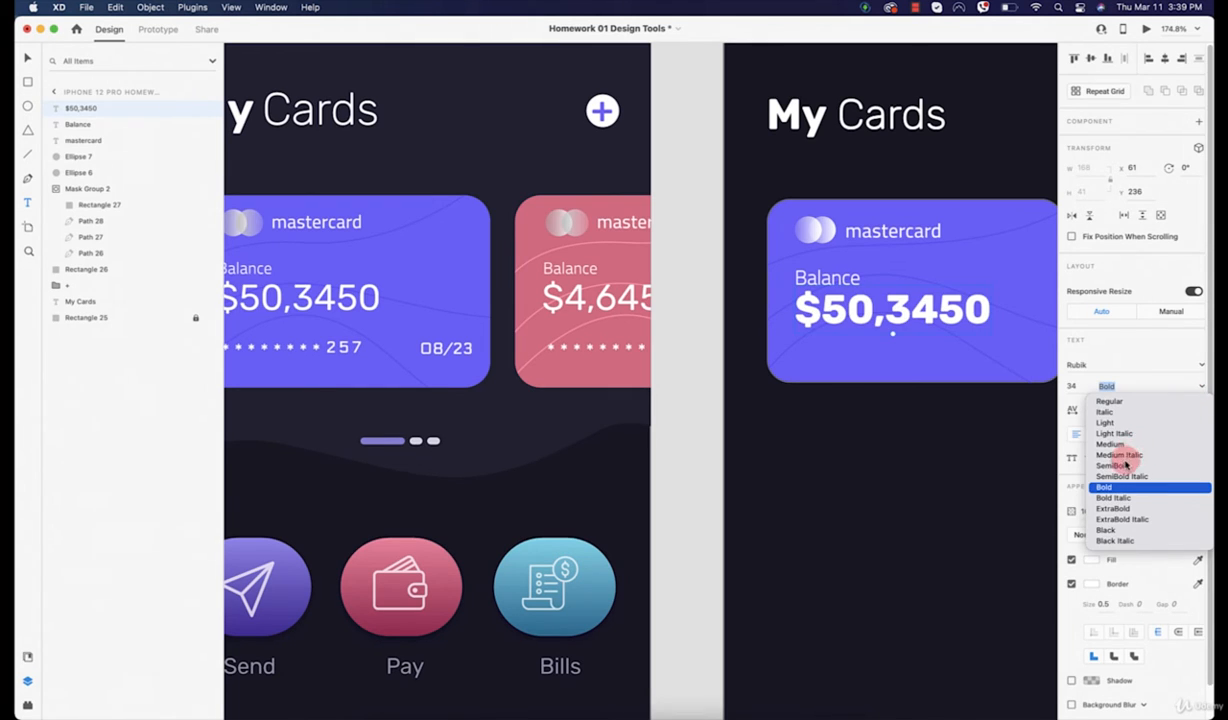
click(1122, 445)
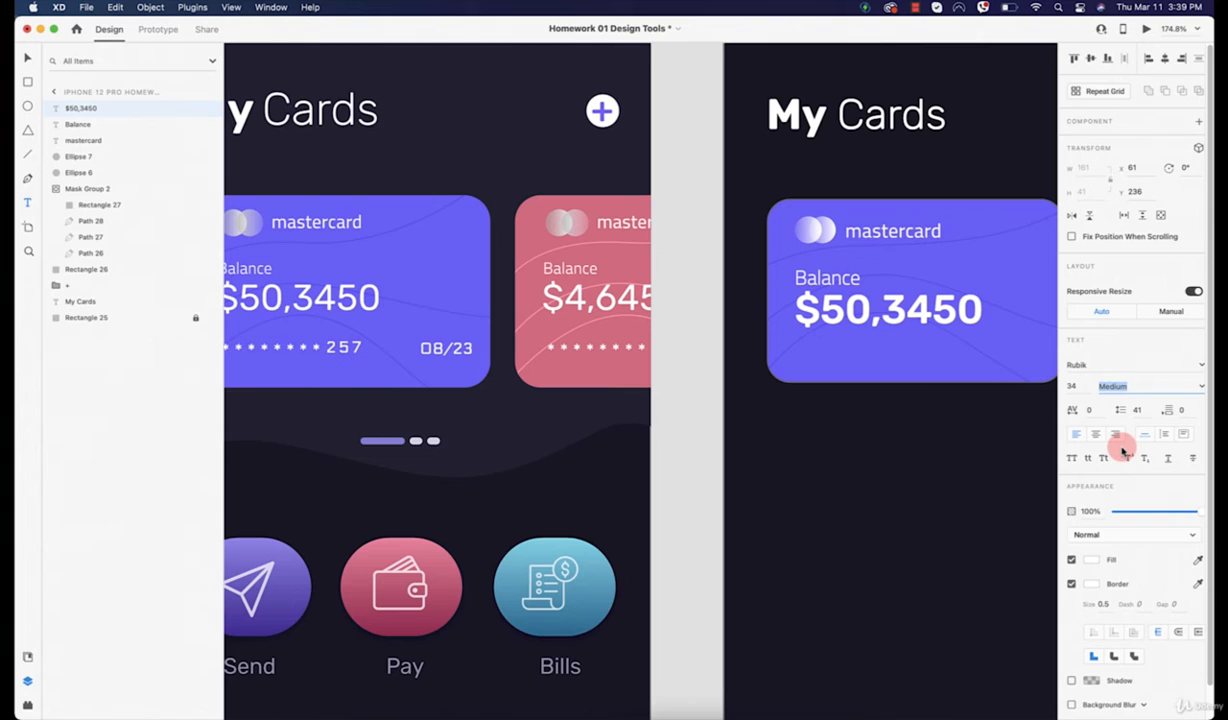
click(1200, 388)
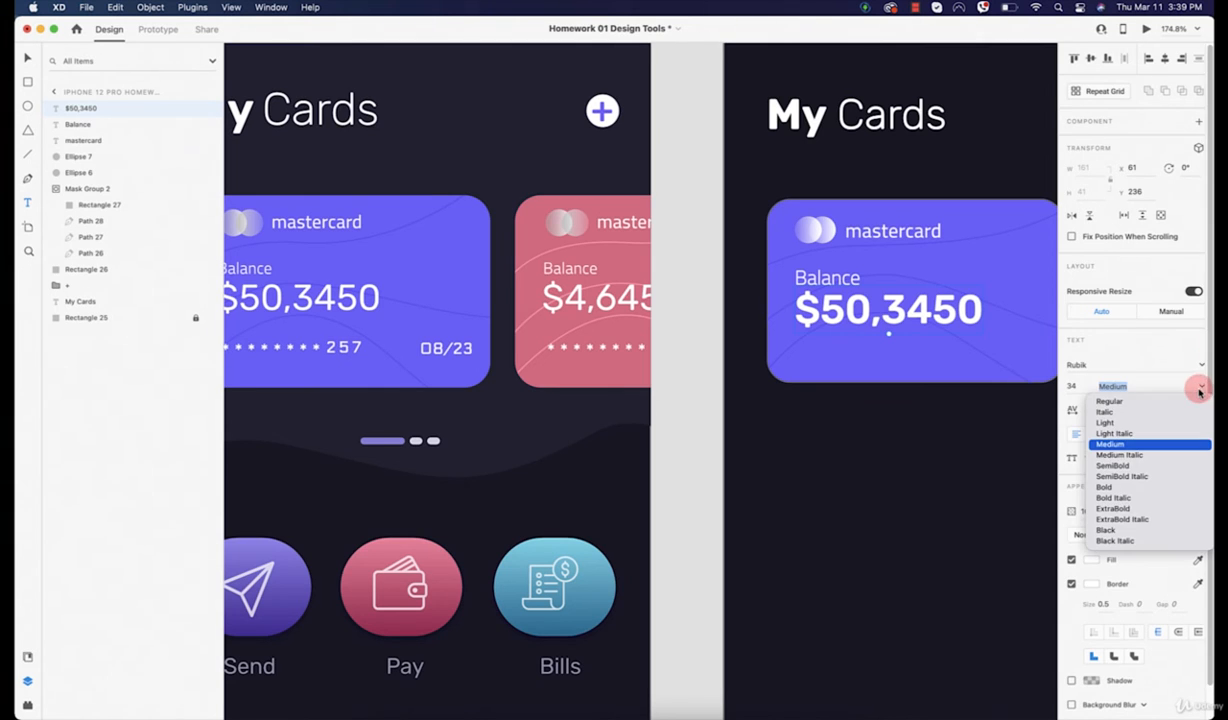
click(1108, 401)
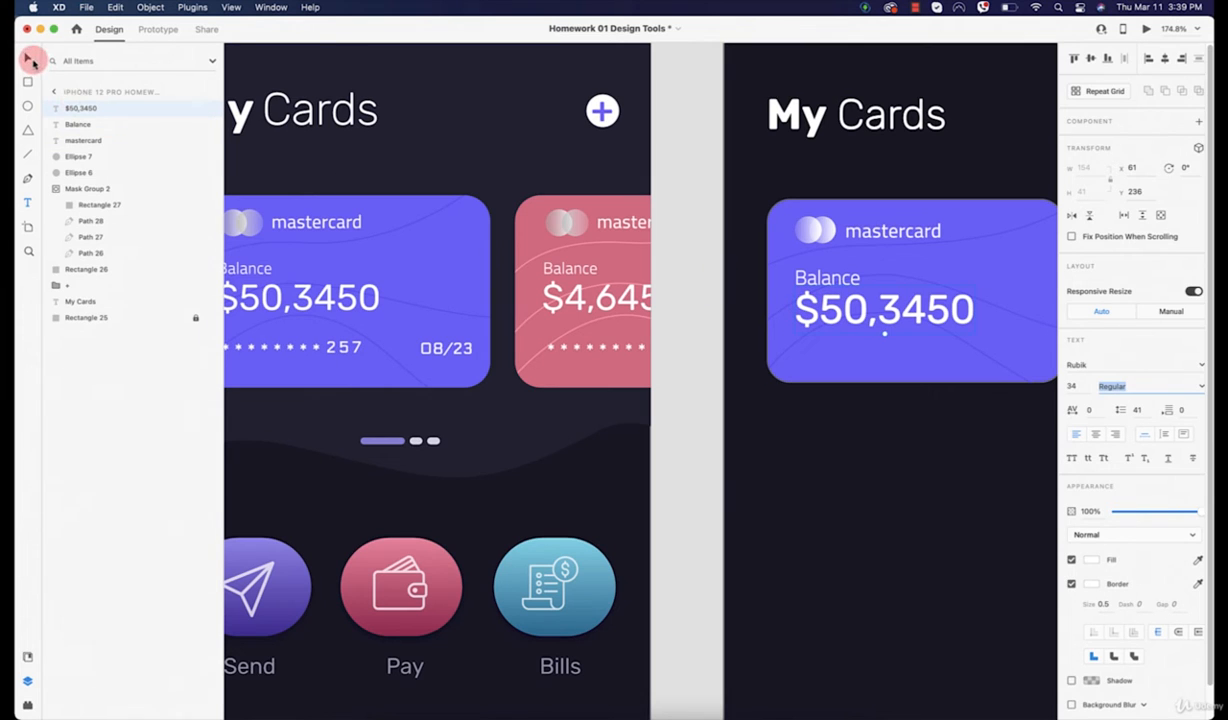
Move the "$50,3450" amount slightly down to leave a small gap below the "Balance" label
drag(822, 322, 880, 321)
drag(924, 266, 793, 238)
click(803, 430)
scroll(803, 430, down, 5)
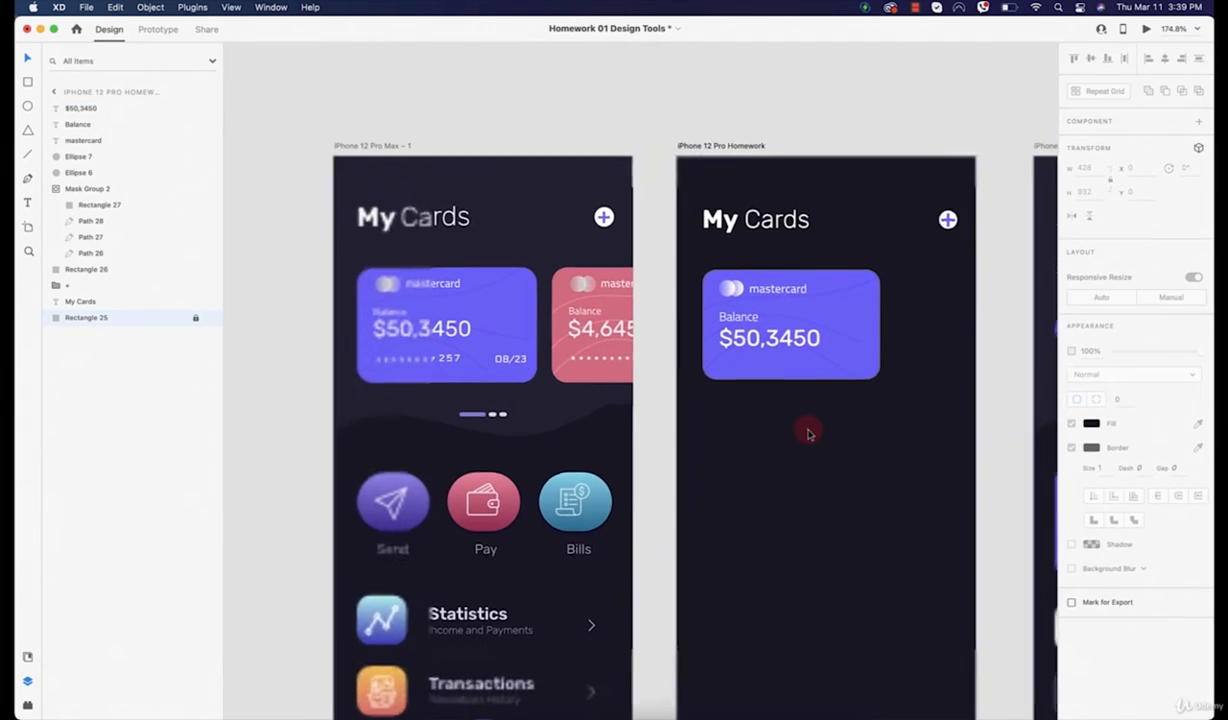
Add a text of eight asterisks below the "$50,3450" amount and move it to X 61, Y 281
scroll(735, 364, up, 5)
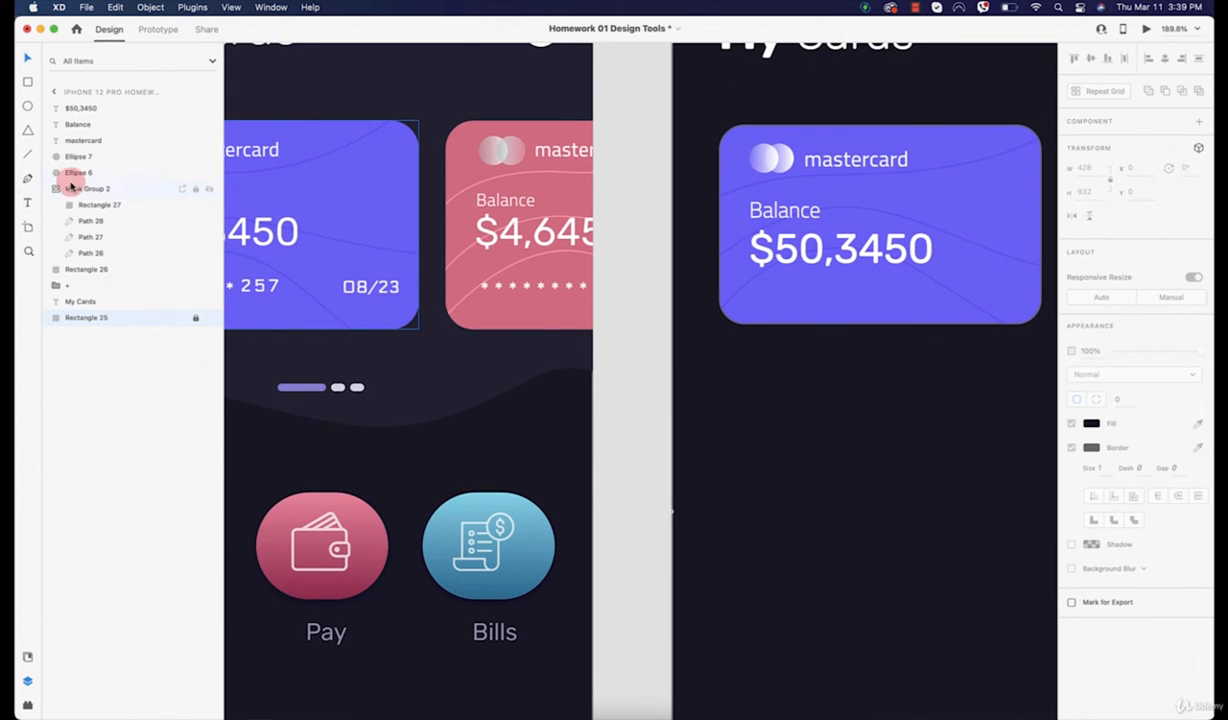
click(28, 202)
click(748, 297)
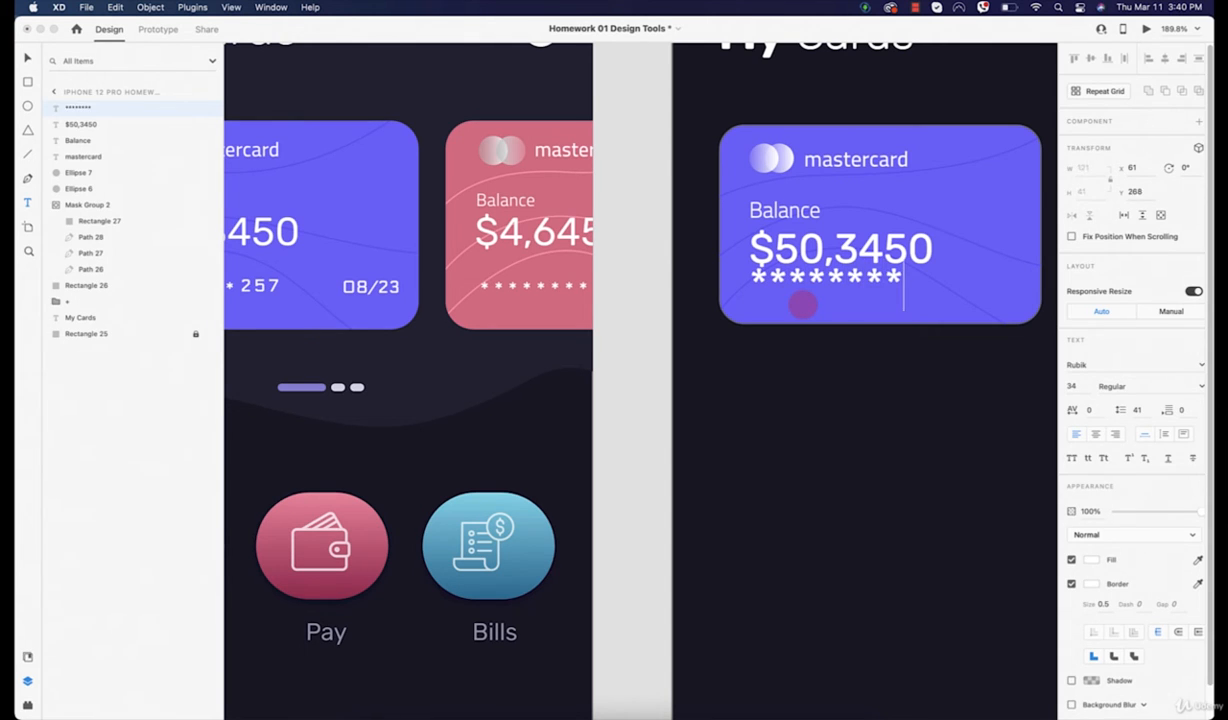
click(28, 57)
click(795, 284)
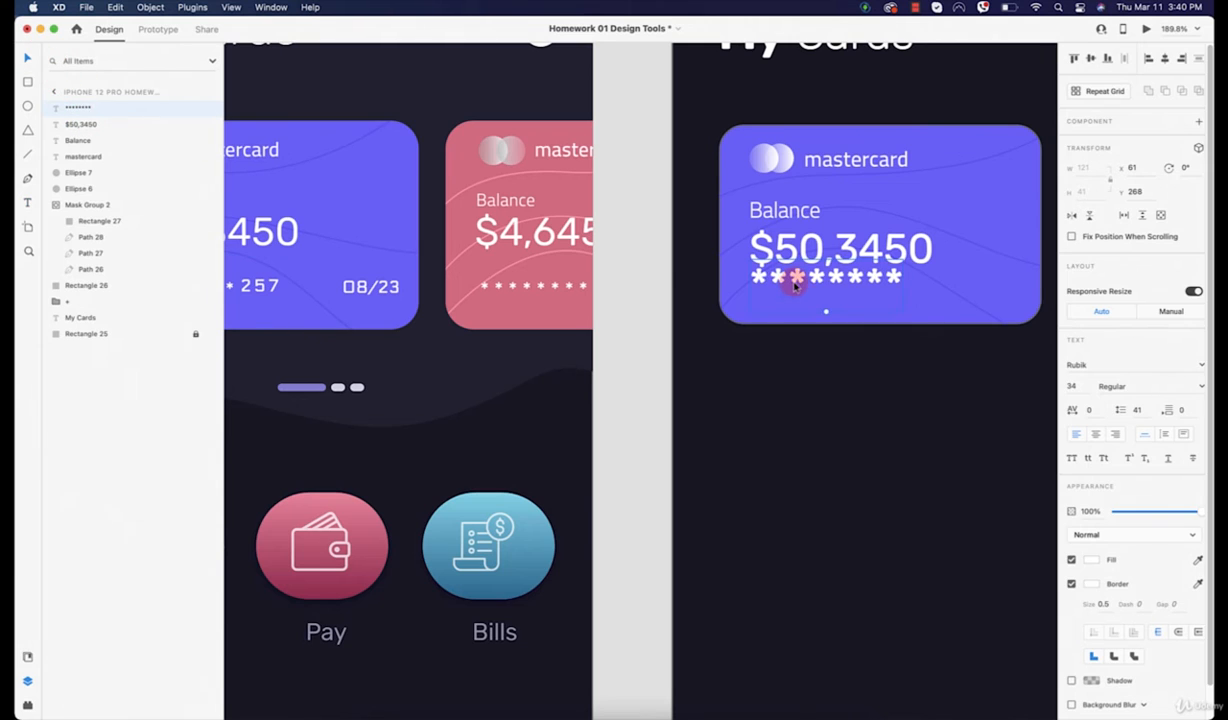
drag(795, 284, 800, 296)
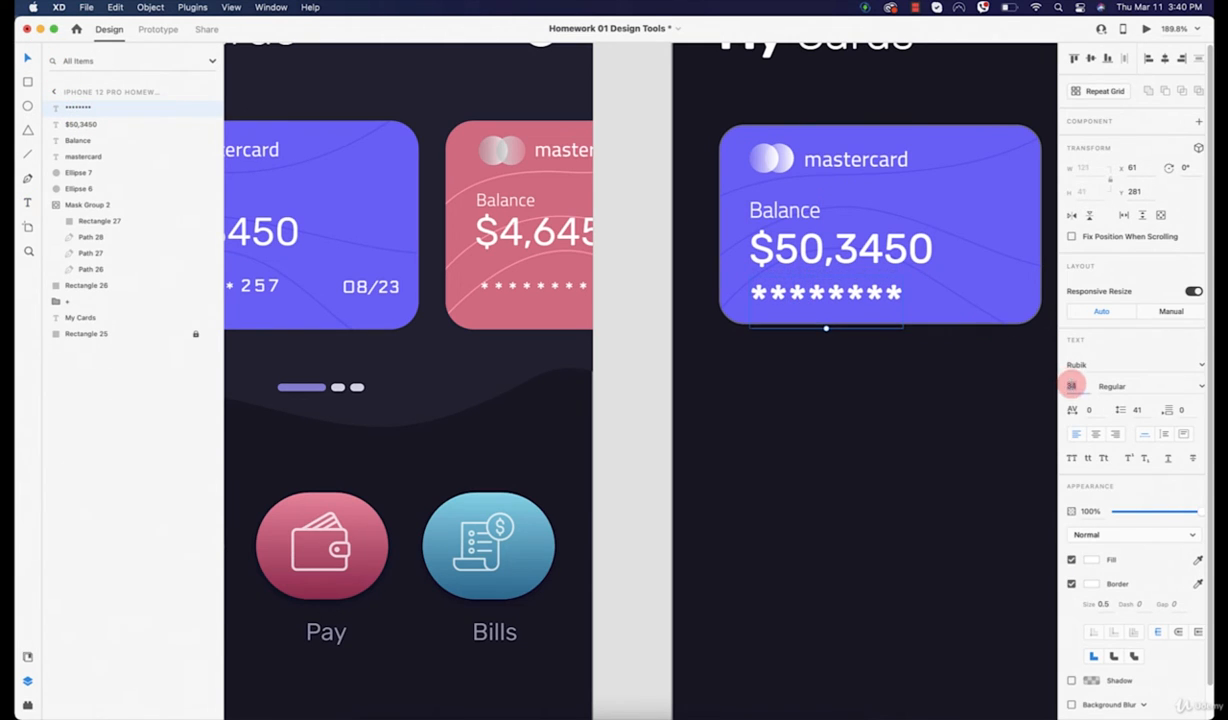
Set the asterisk text to font size 20 and change its font to Electrolize
key(Down)
key(Down)
key(Down)
key(Down)
key(Down)
key(Down)
key(Down)
key(Down)
key(Down)
key(Down)
key(Down)
key(Down)
key(Down)
key(Down)
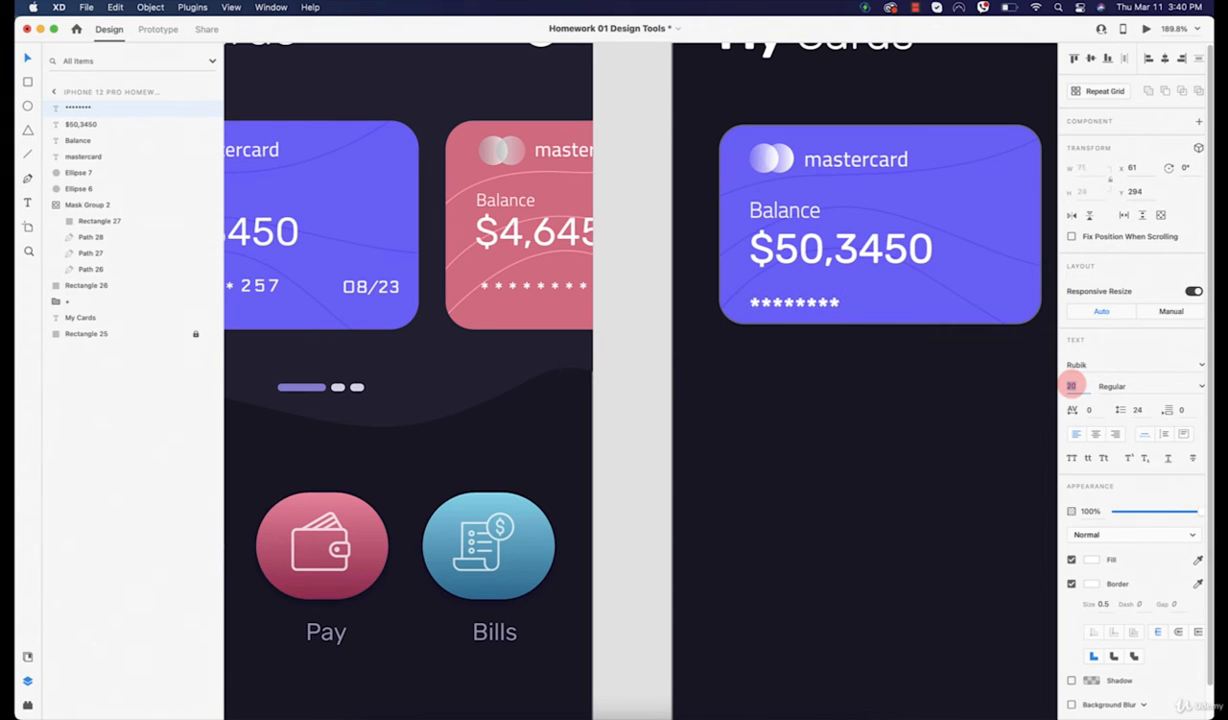
click(1077, 364)
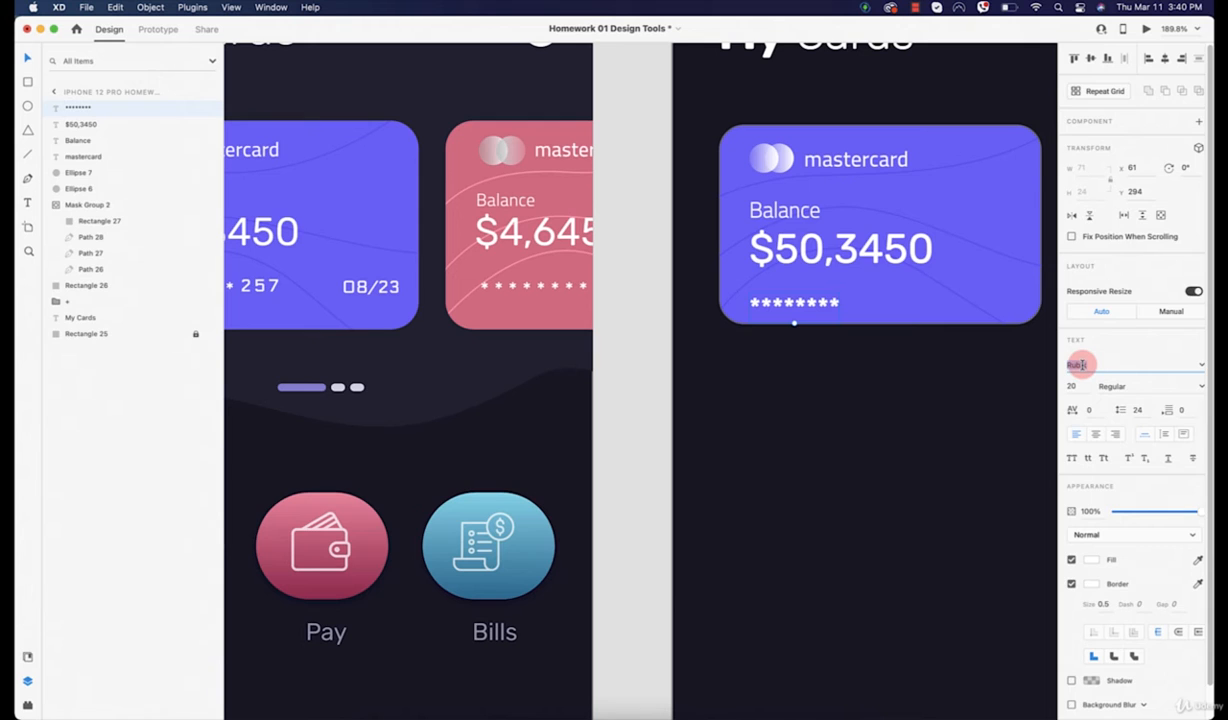
key(Return)
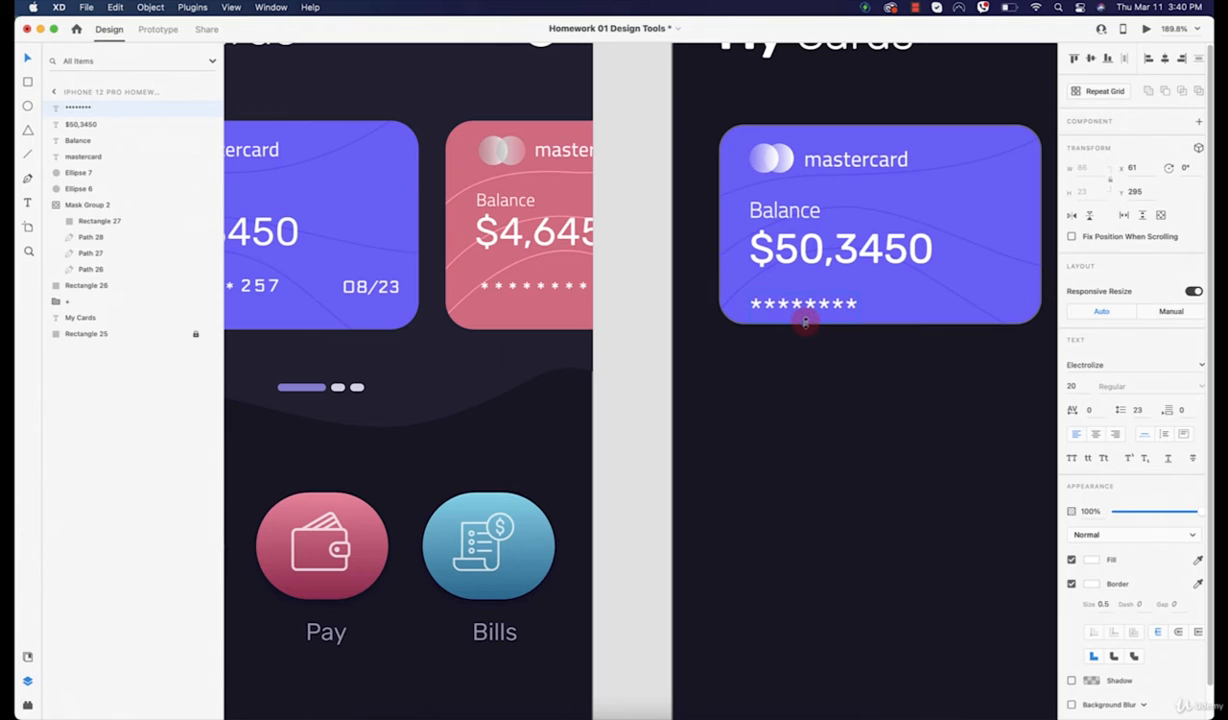
Shrink the asterisk text to font size 13 and place it at X 61, Y 291.5
drag(805, 322, 805, 305)
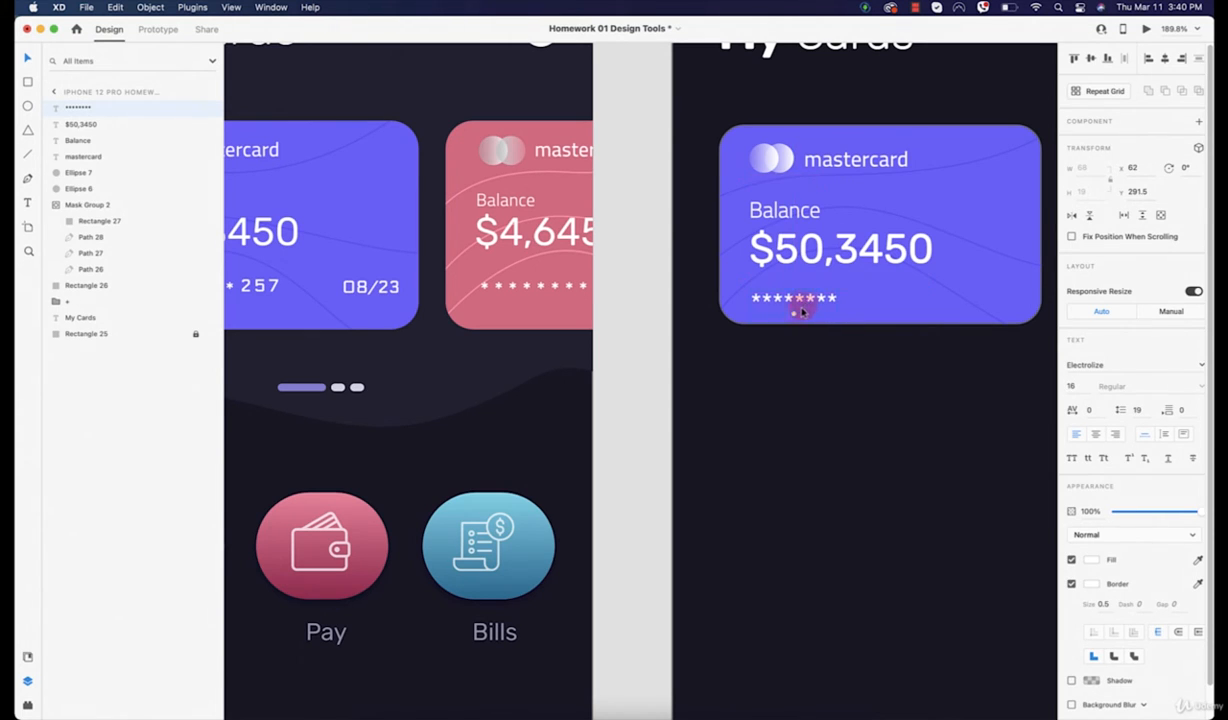
drag(793, 313, 806, 299)
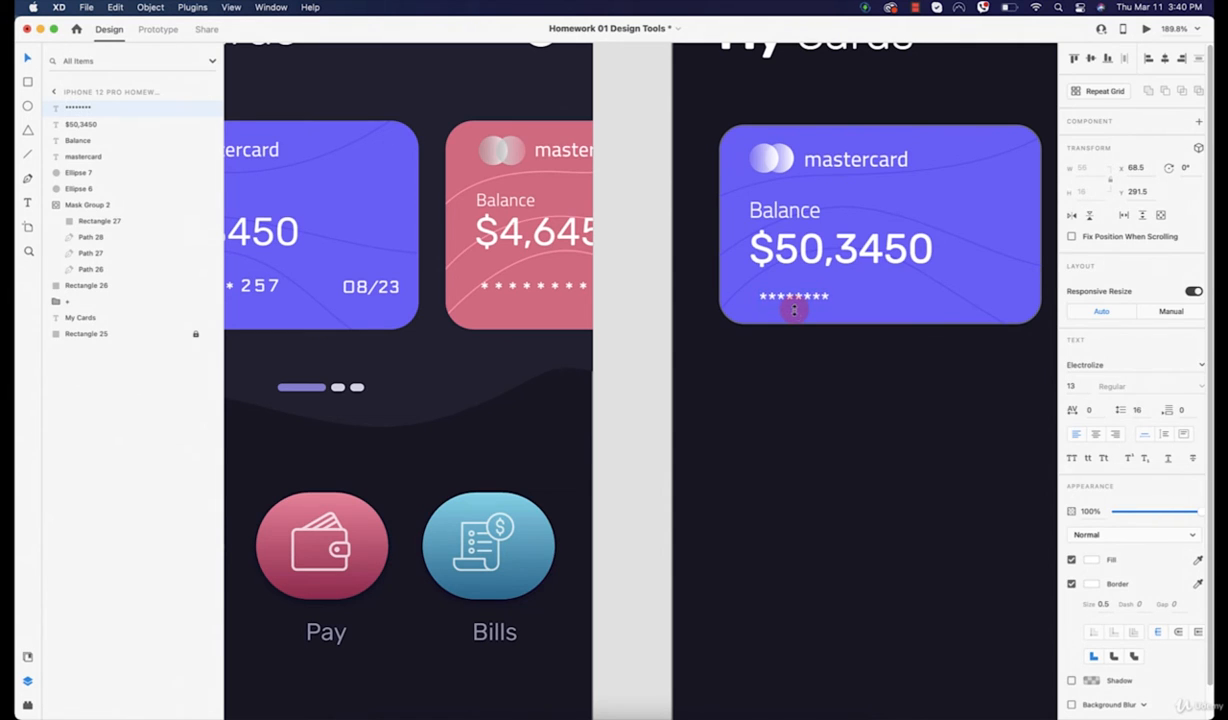
drag(797, 302, 789, 303)
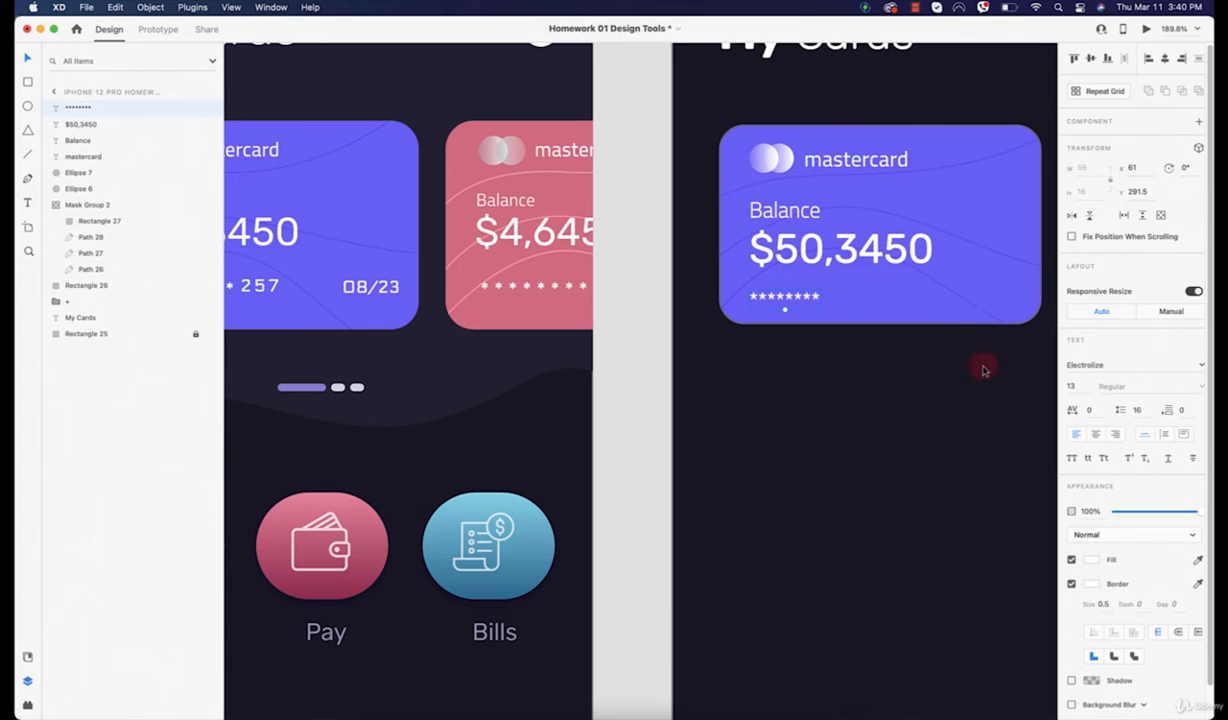
double_click(802, 299)
click(837, 302)
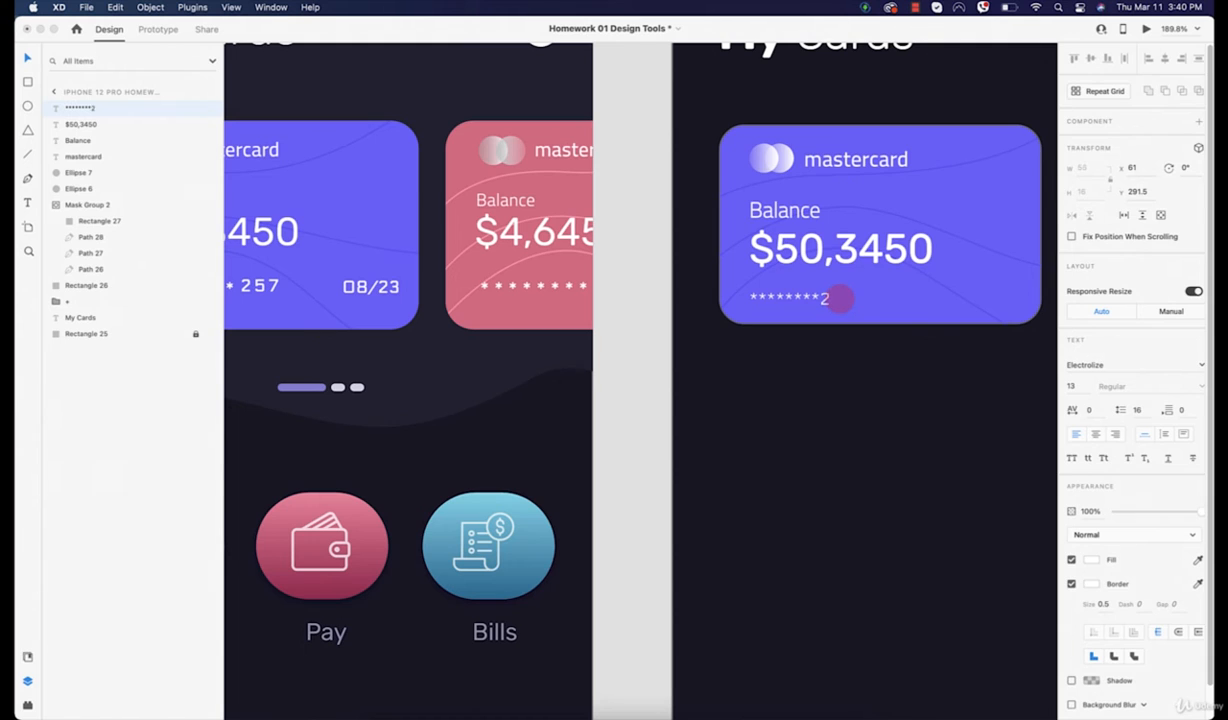
click(27, 57)
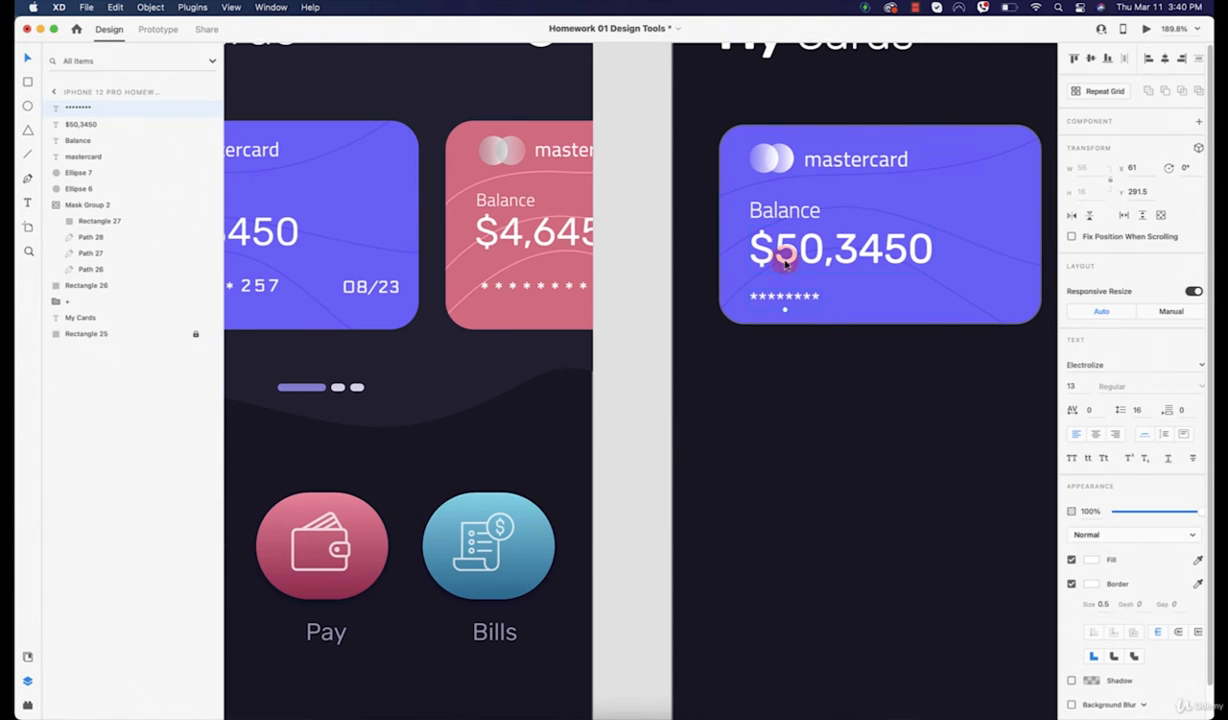
click(810, 303)
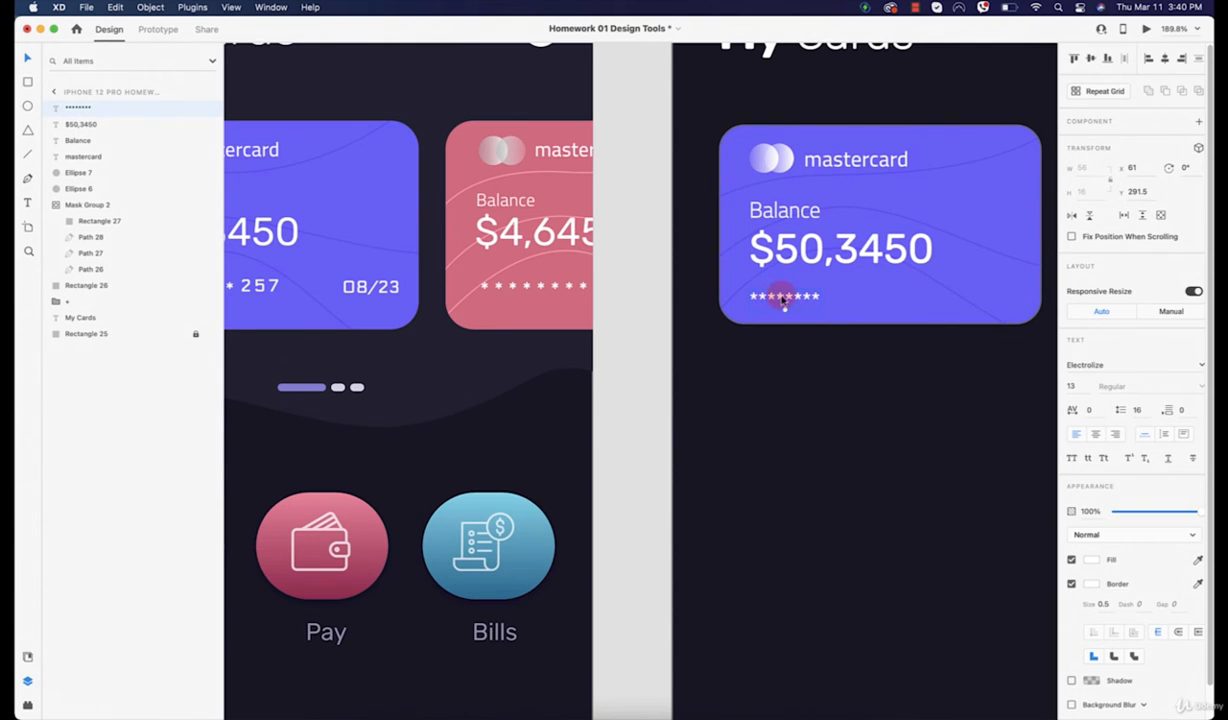
Duplicate the asterisk text beside the original at X 121 and replace the copy's content with "257"
drag(785, 302, 863, 297)
double_click(862, 295)
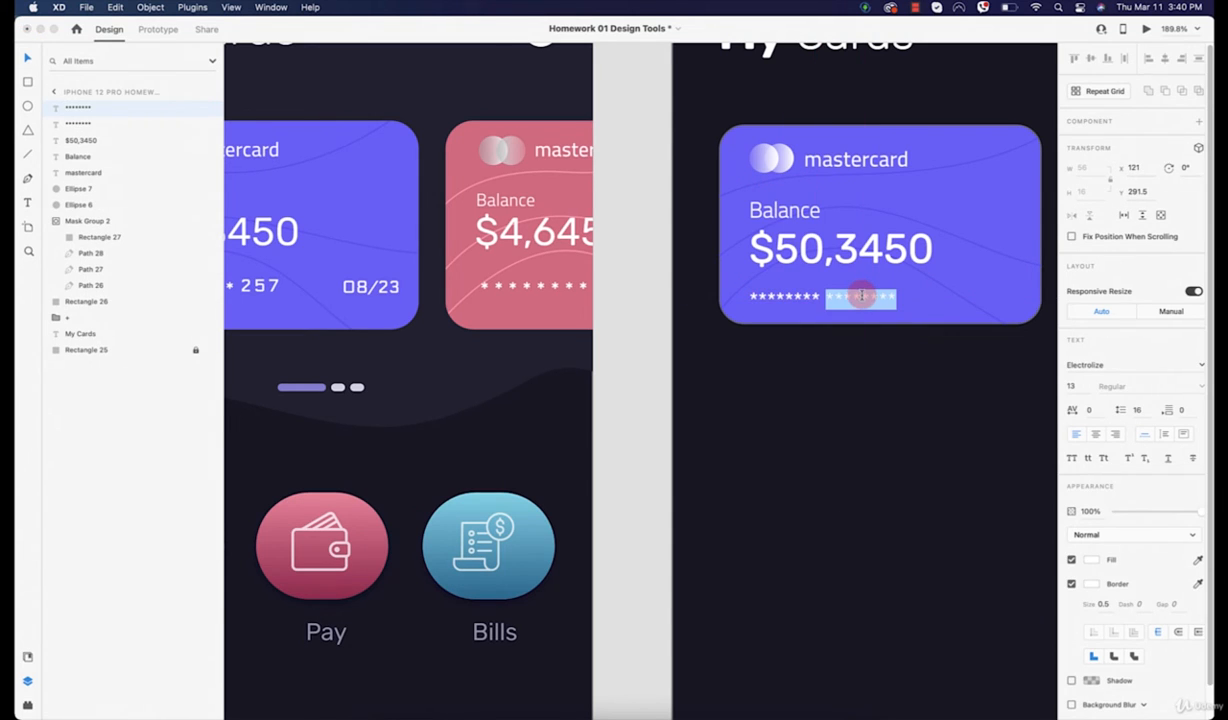
text(257)
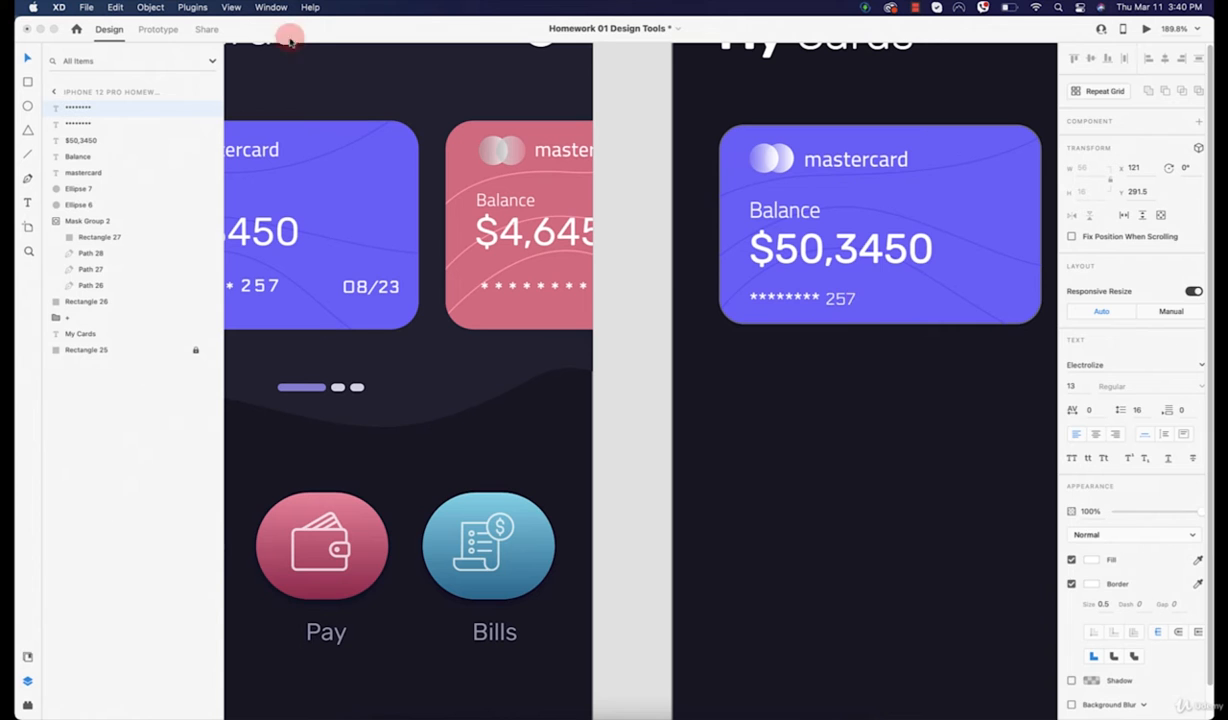
click(27, 57)
Move the "257" text to X 119, Y 289.5 so it lines up with the asterisks
scroll(878, 303, up, 2)
scroll(880, 303, up, 1)
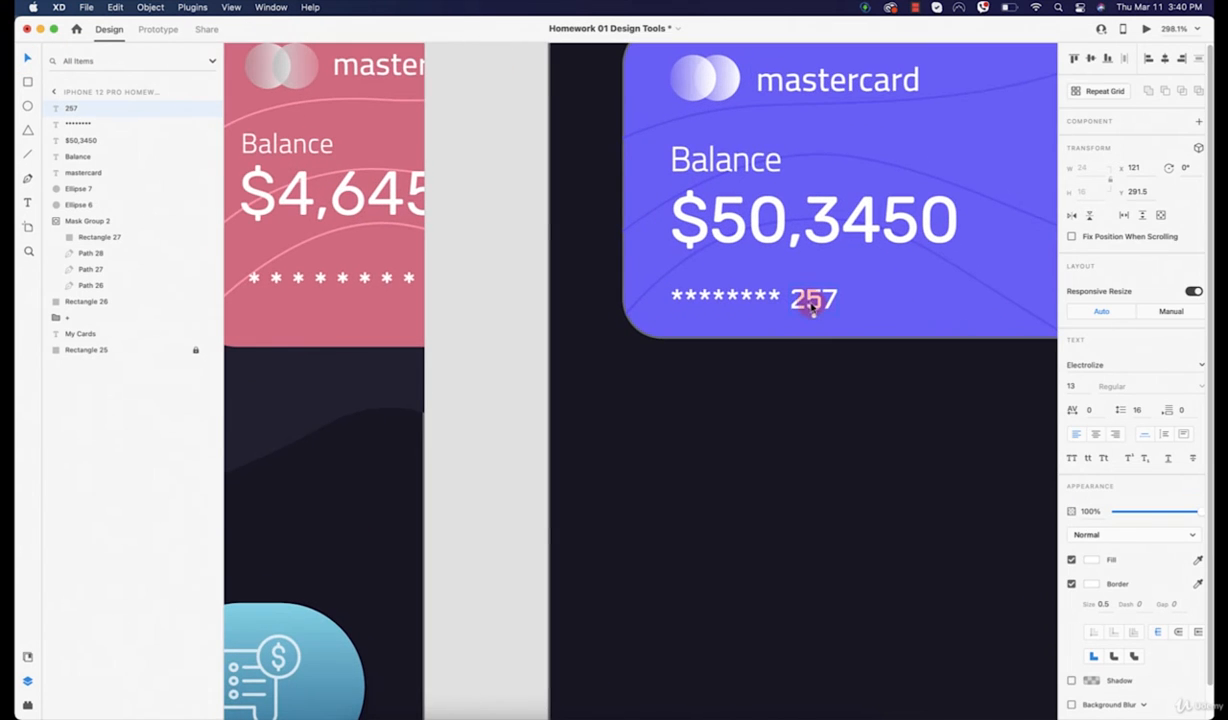
drag(813, 307, 809, 304)
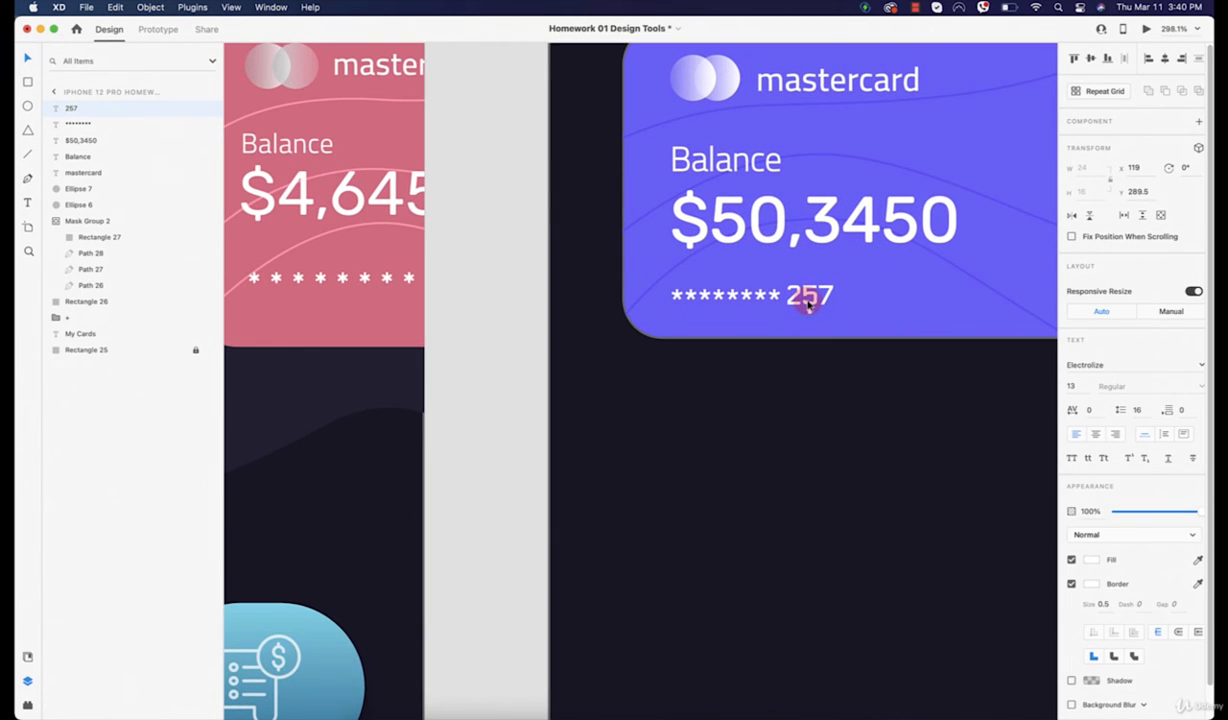
scroll(815, 330, down, 3)
click(876, 451)
Set the character spacing of both the asterisk text and the "257" text on the purple card to 11
scroll(875, 449, up, 2)
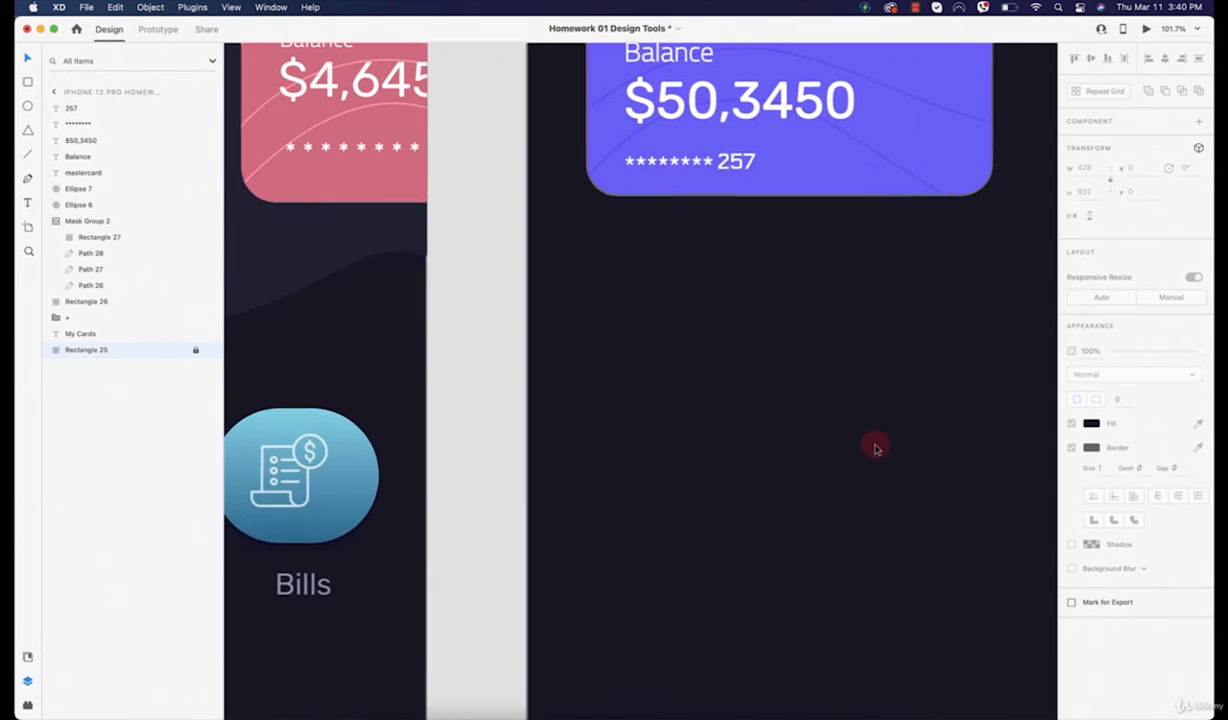
scroll(876, 449, up, 3)
click(716, 285)
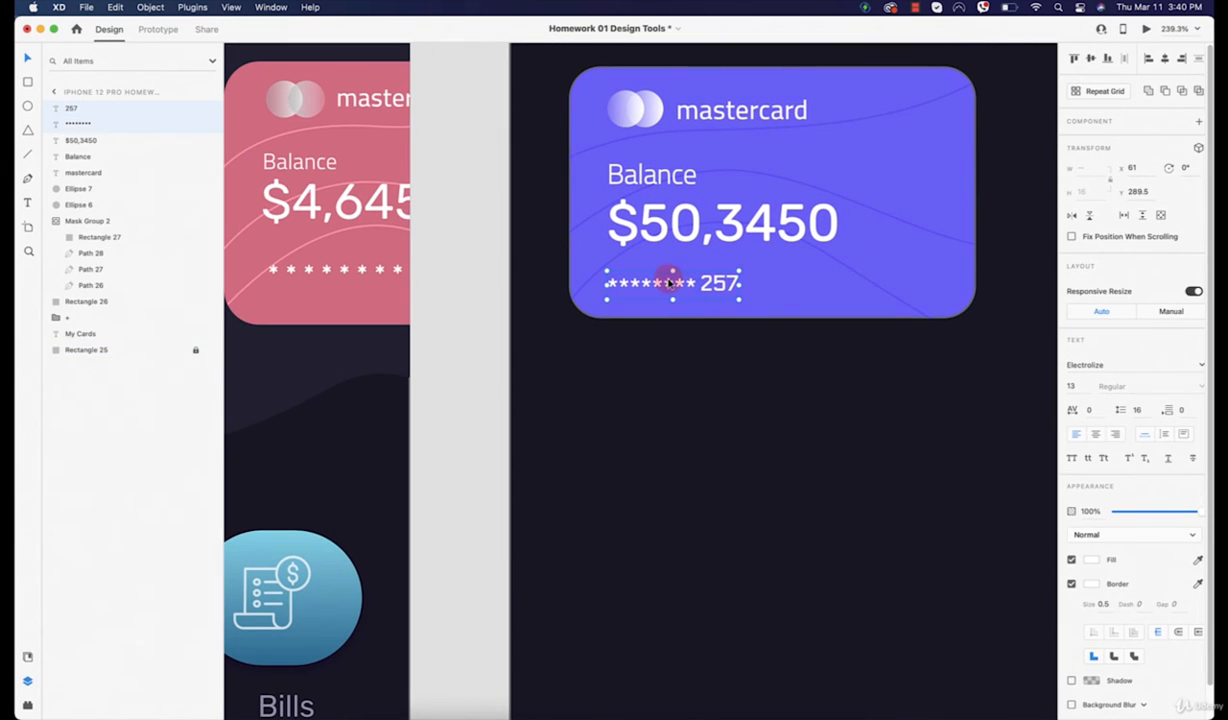
click(1070, 386)
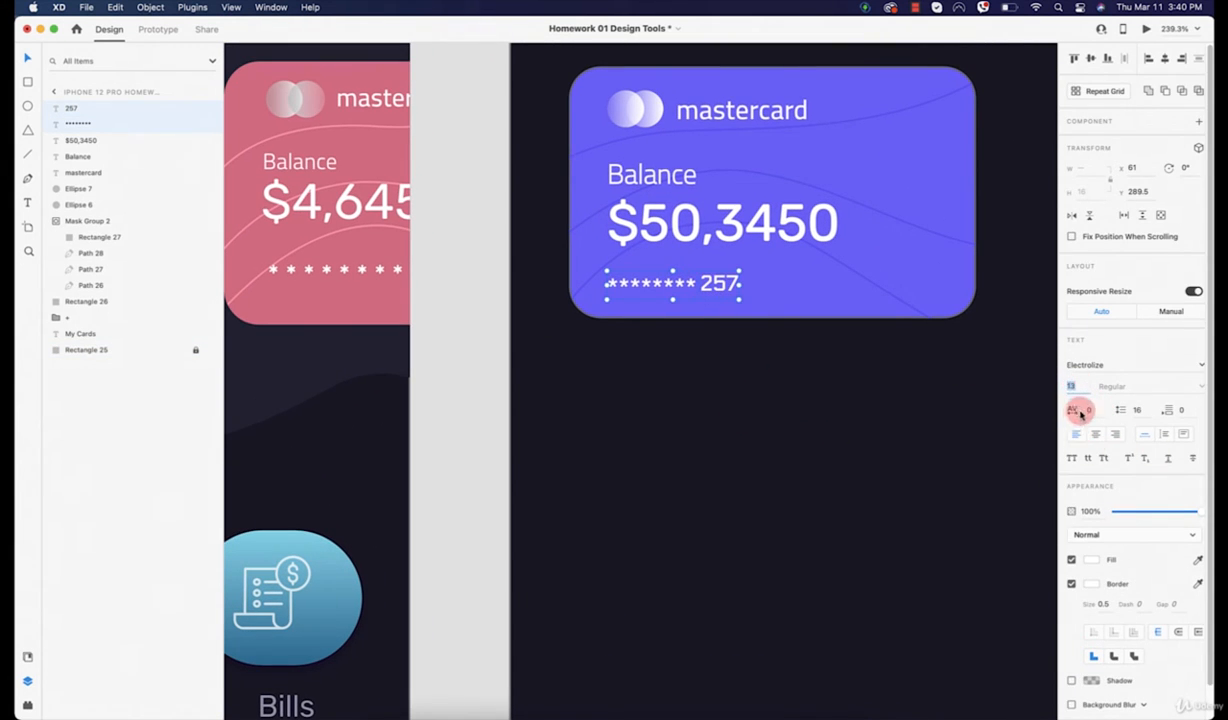
click(1090, 409)
key(Up)
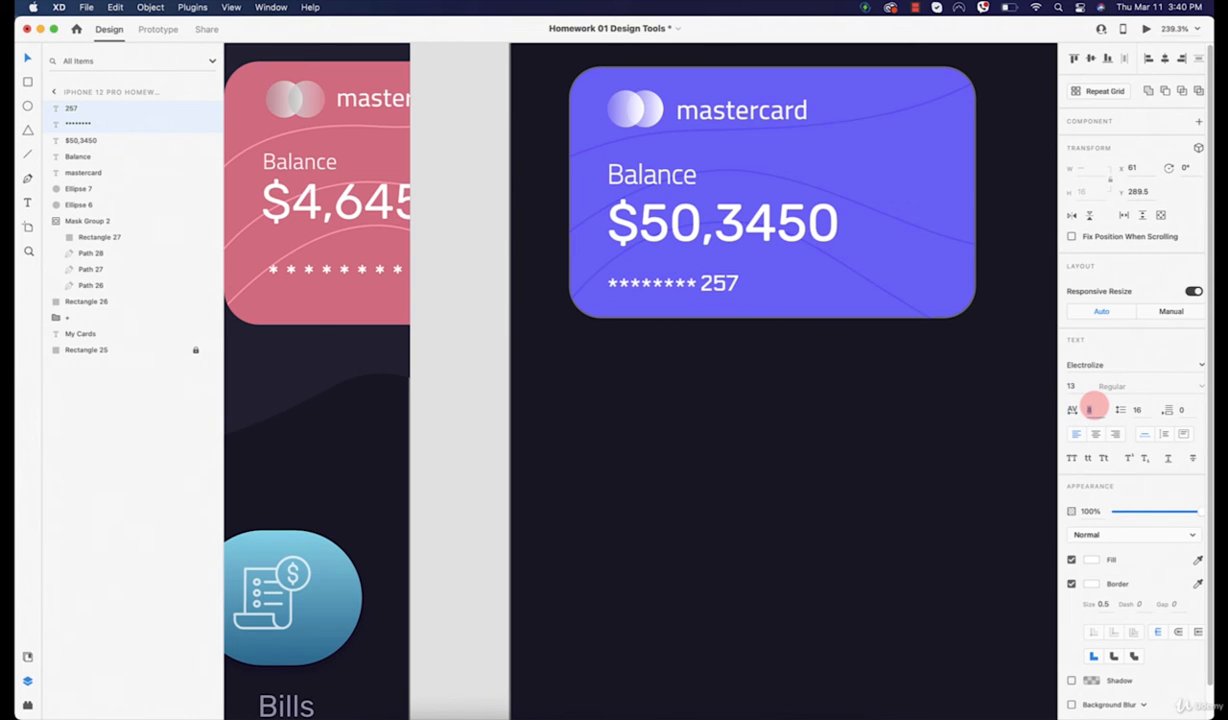
click(636, 275)
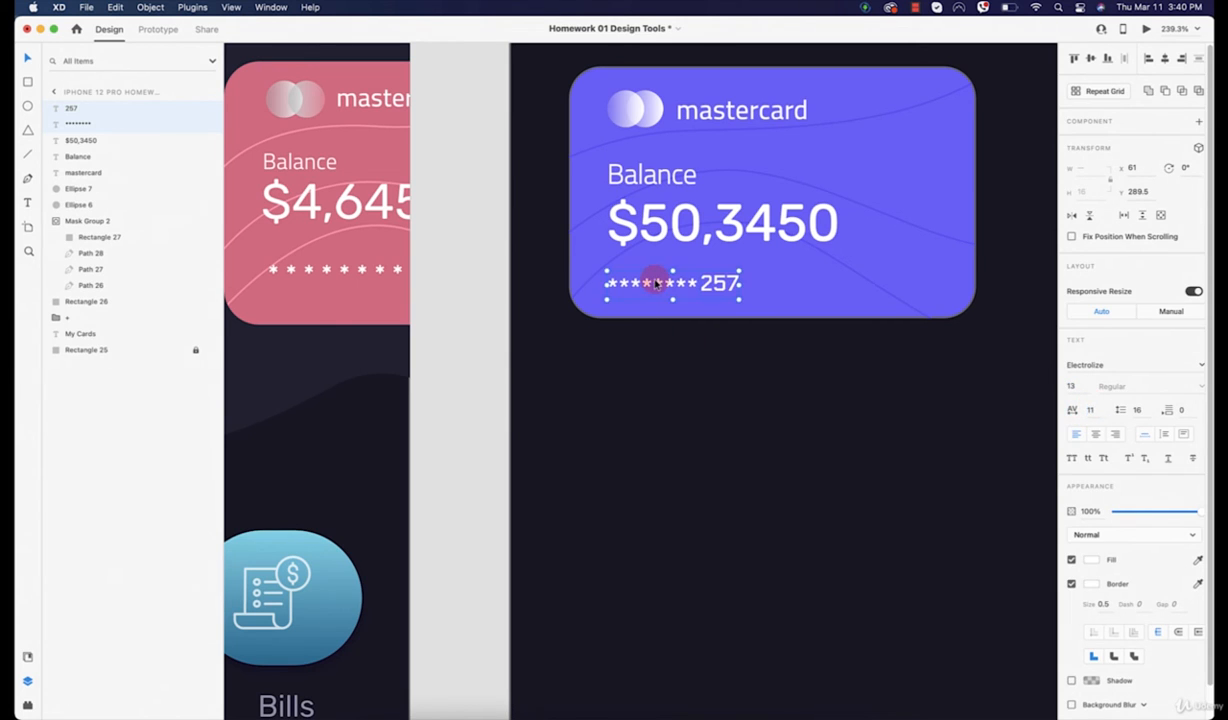
Widen the character spacing of the asterisk text alone to 443
click(657, 287)
click(655, 287)
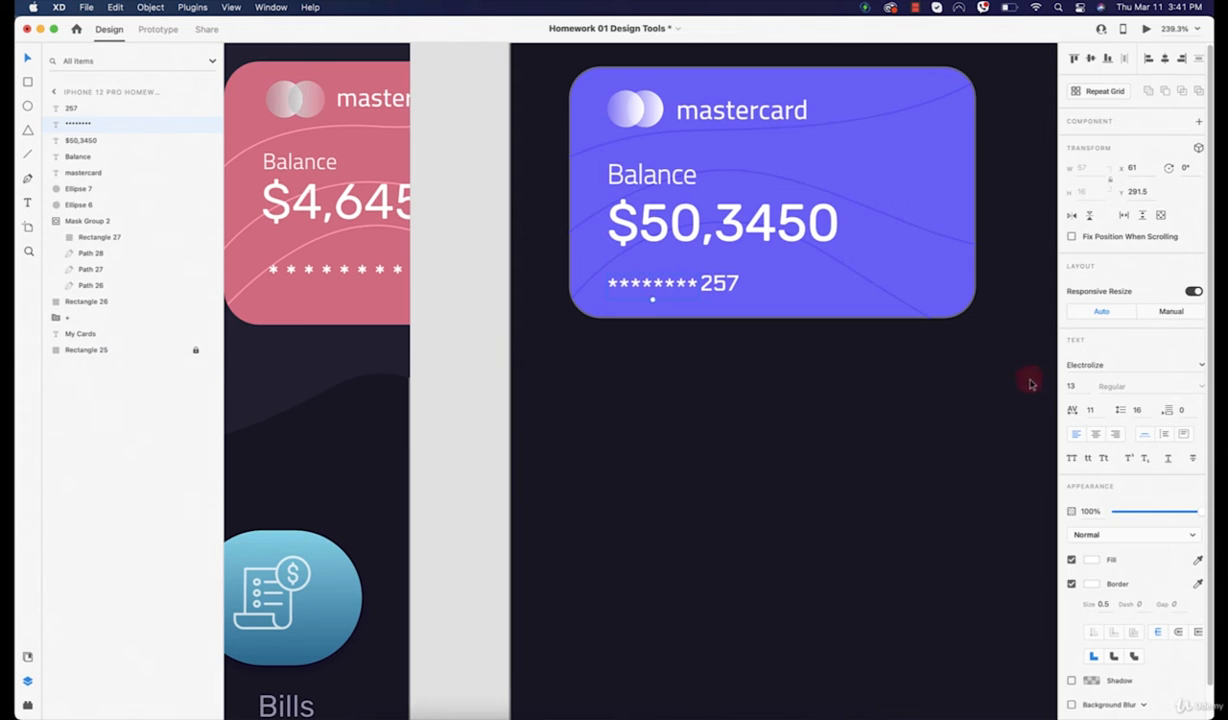
click(1090, 409)
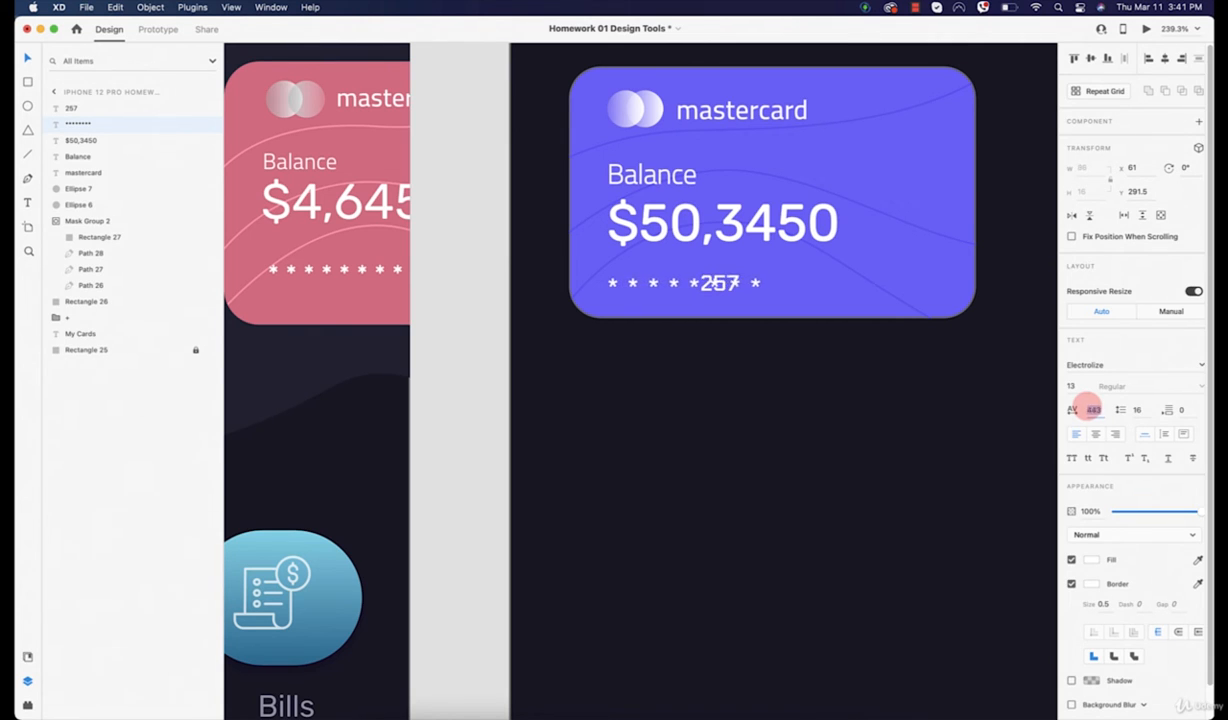
click(19, 57)
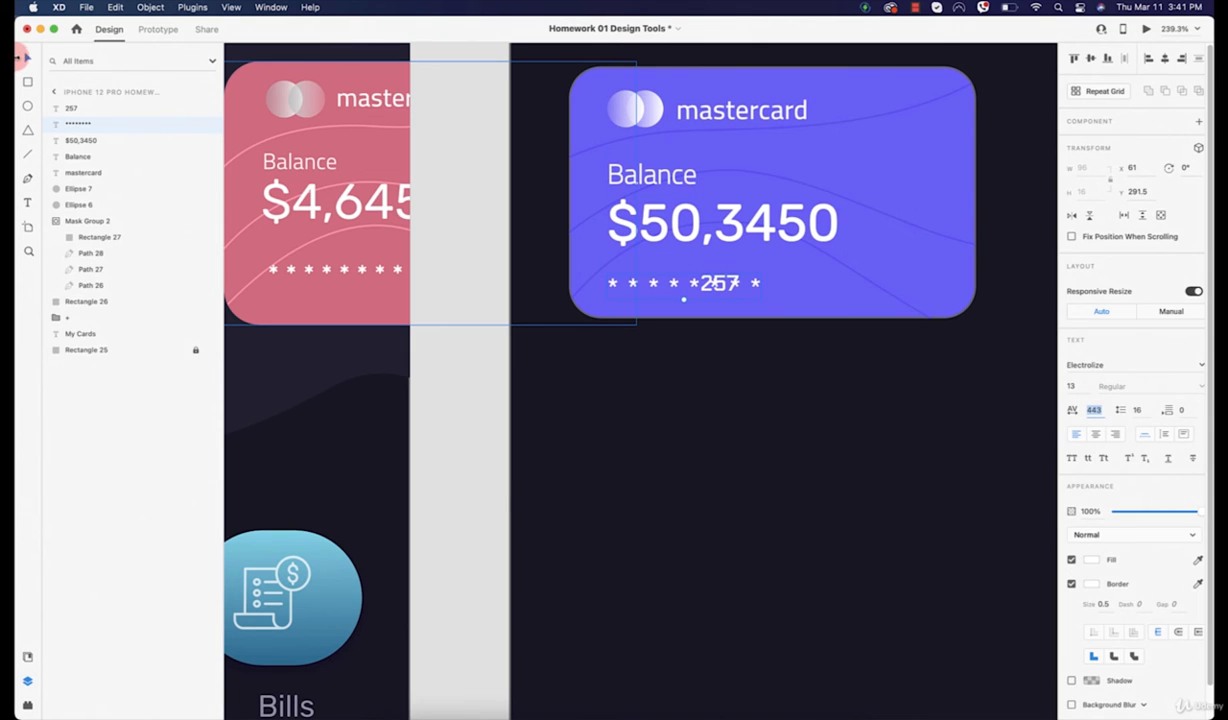
Move the "257" text to X 160, Y 289.5 so it clears the end of the asterisks
click(721, 283)
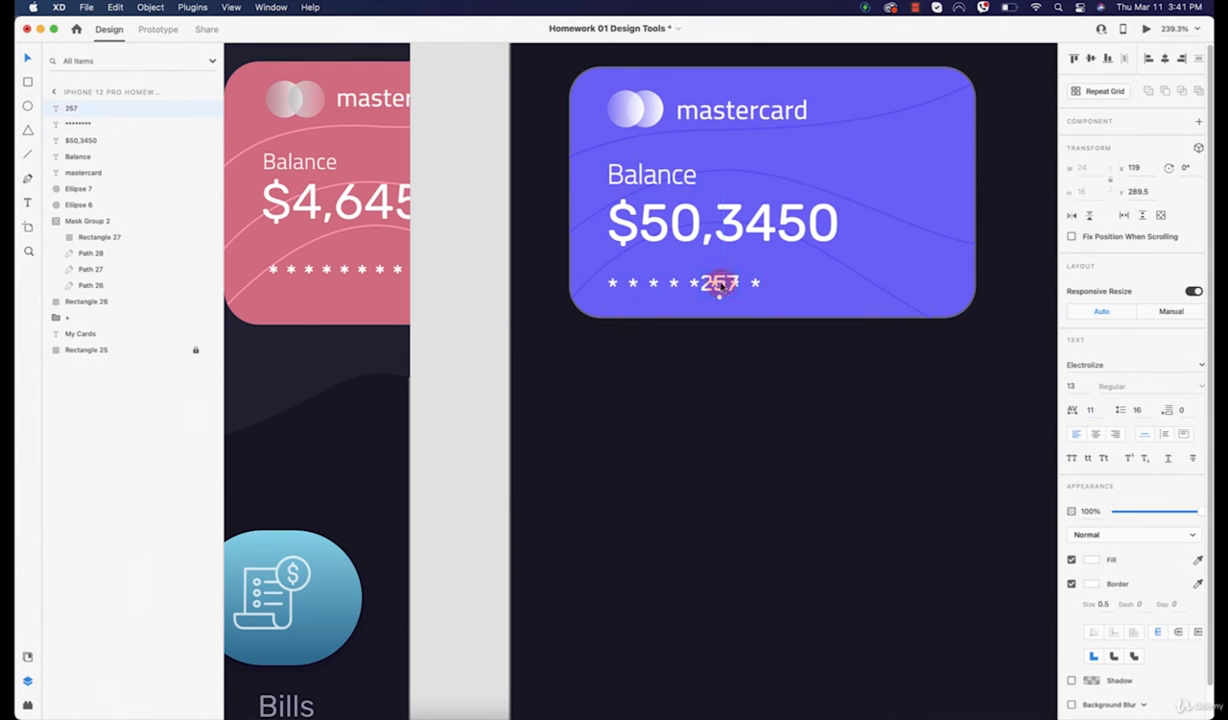
drag(719, 285, 788, 287)
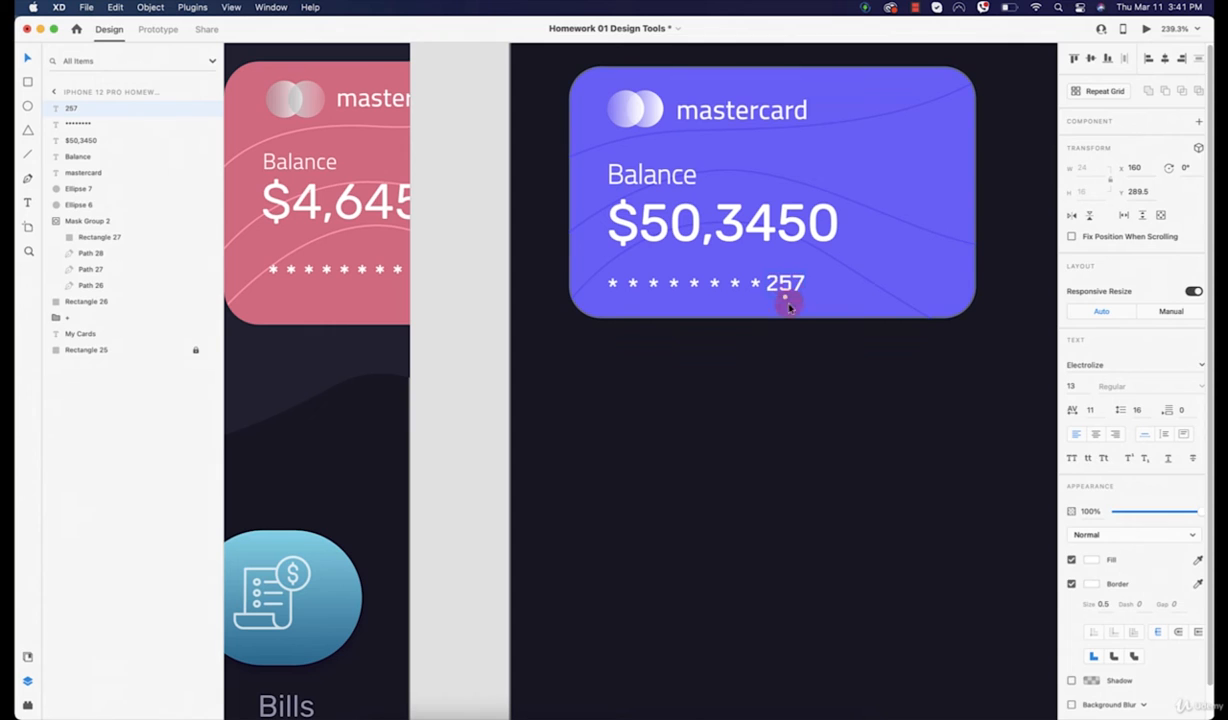
click(765, 307)
click(763, 283)
click(704, 290)
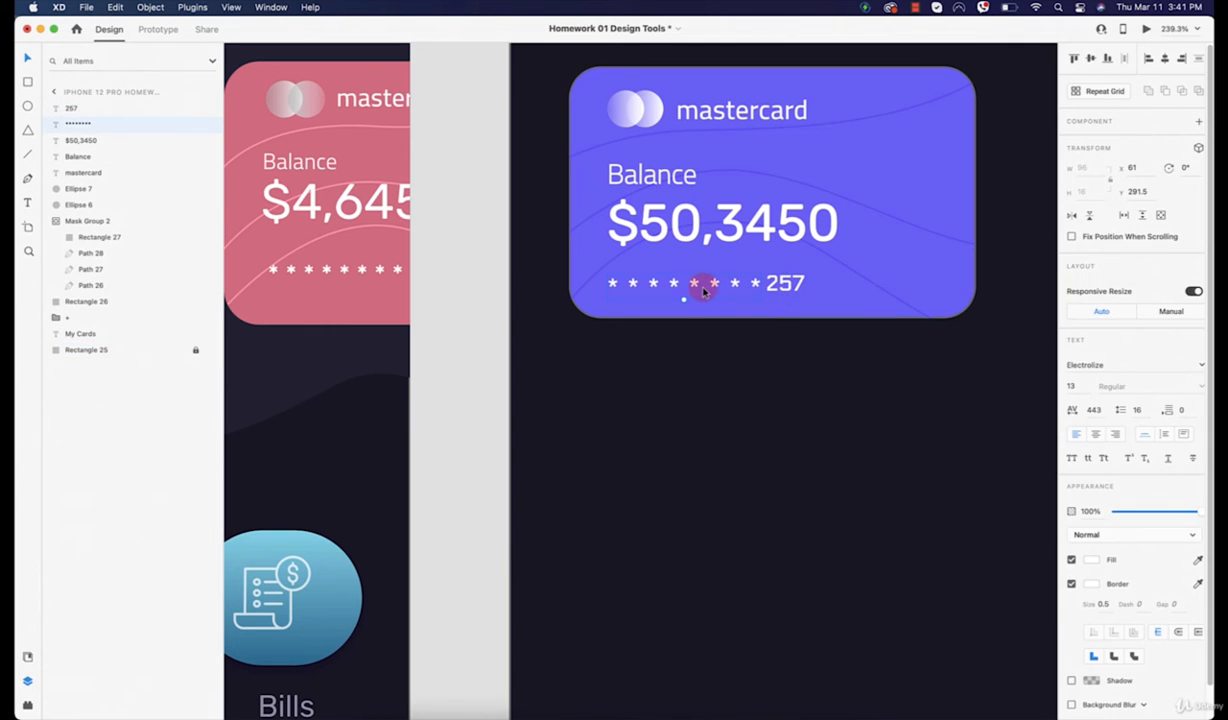
click(1071, 585)
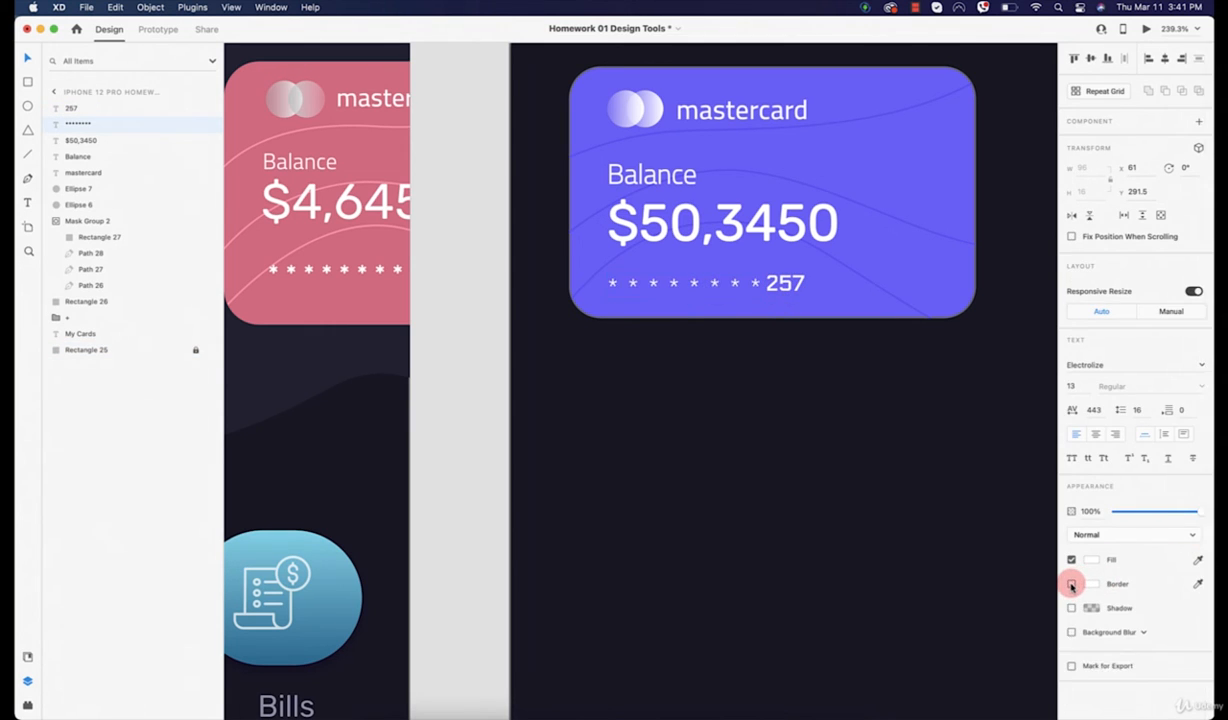
click(1071, 585)
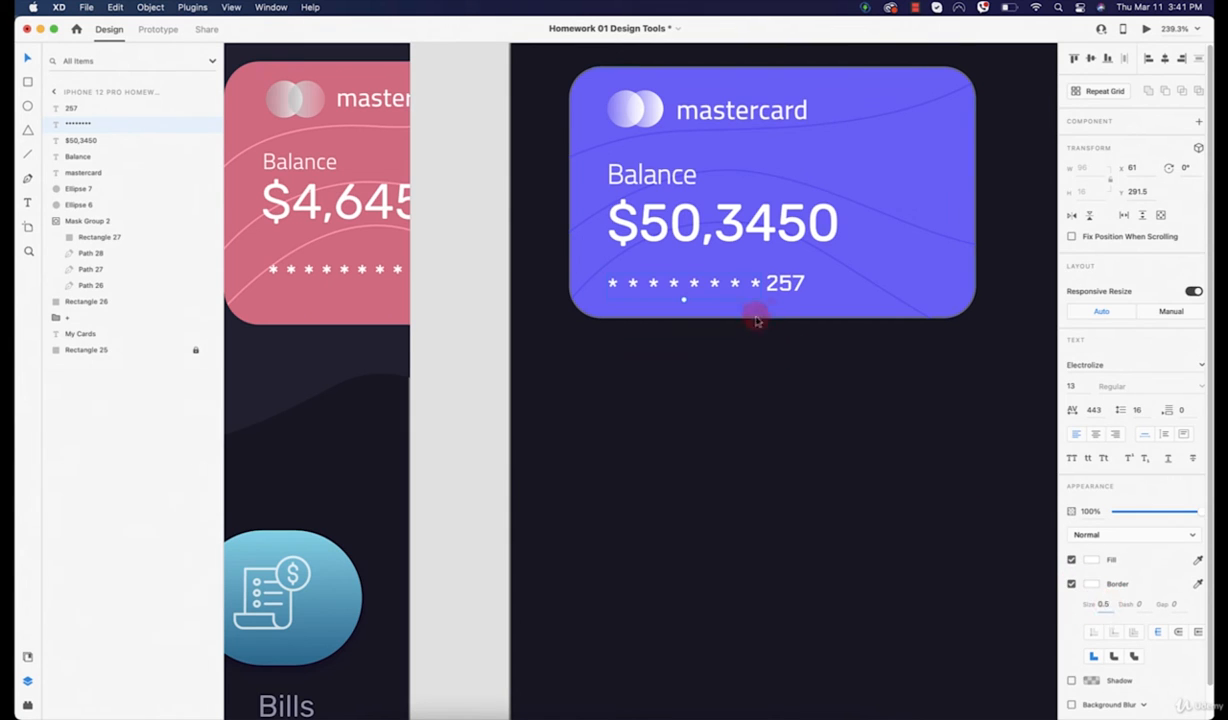
click(798, 286)
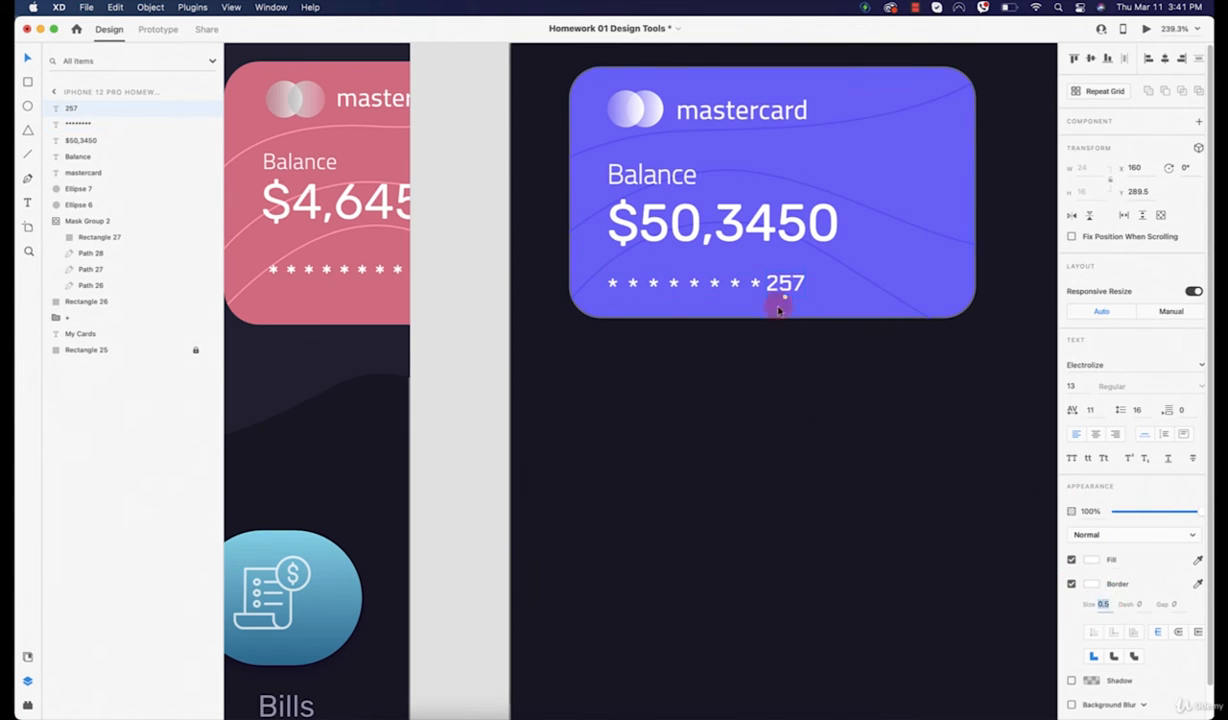
click(828, 418)
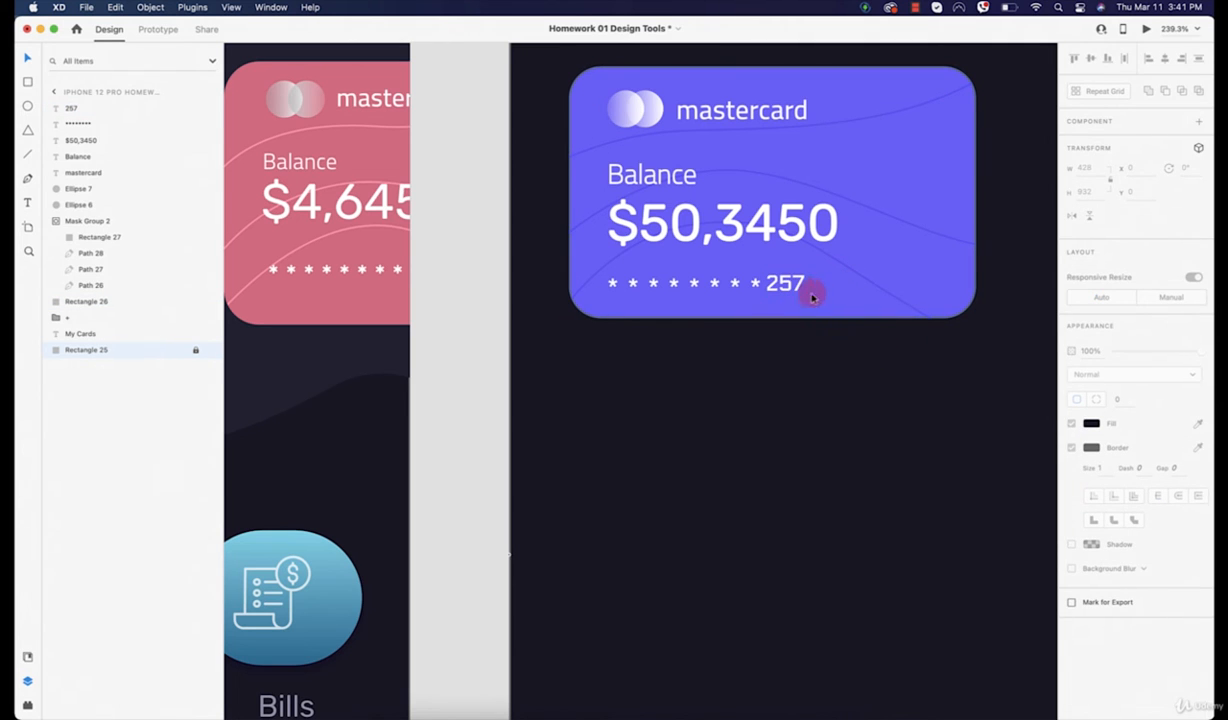
Duplicate the "257" text at X 242, Y 289.5 in the card's lower-right corner
scroll(907, 258, right, 3)
click(706, 296)
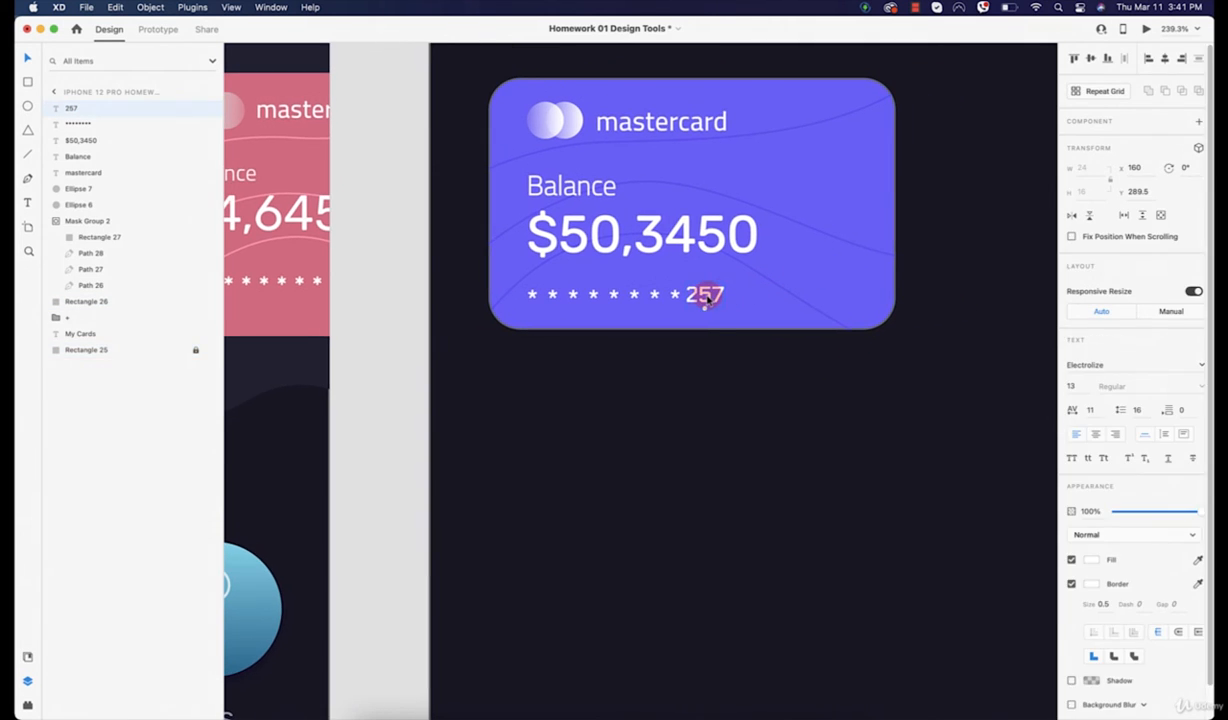
drag(706, 299, 835, 309)
key(super+z)
click(704, 298)
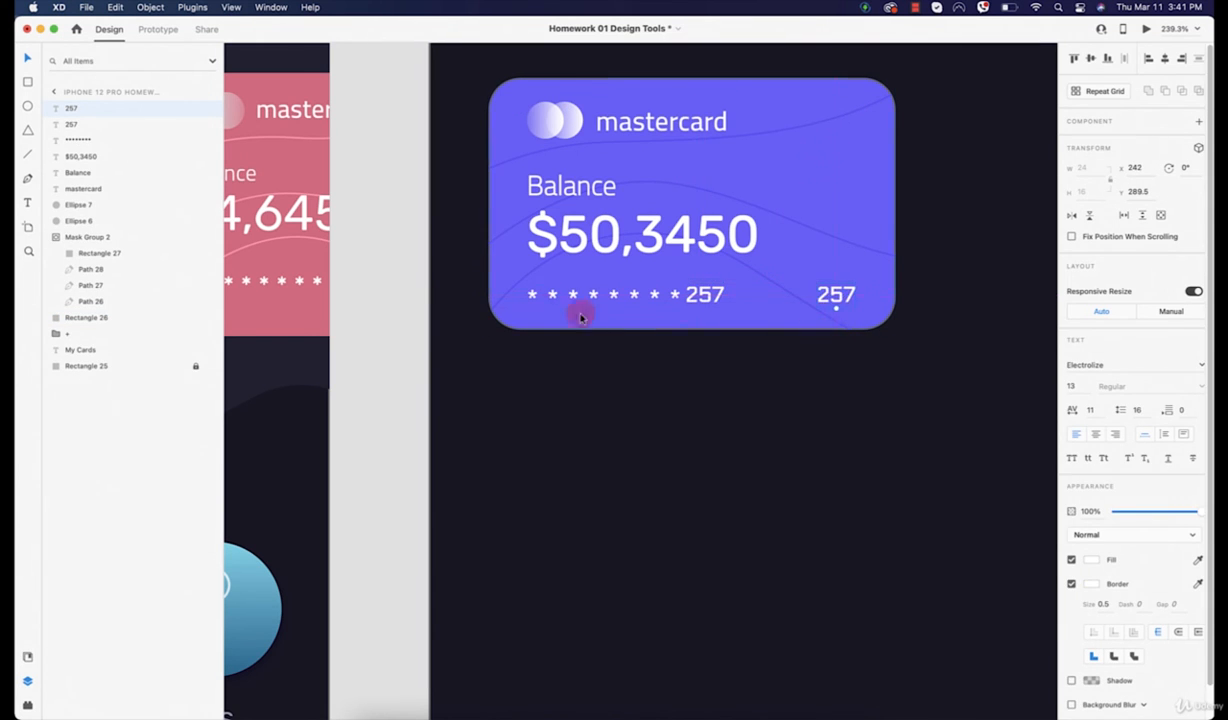
Replace the content of the duplicate in the card's lower-right corner with "08/23", matching the reference card
scroll(487, 285, down, 5)
scroll(490, 280, left, 4)
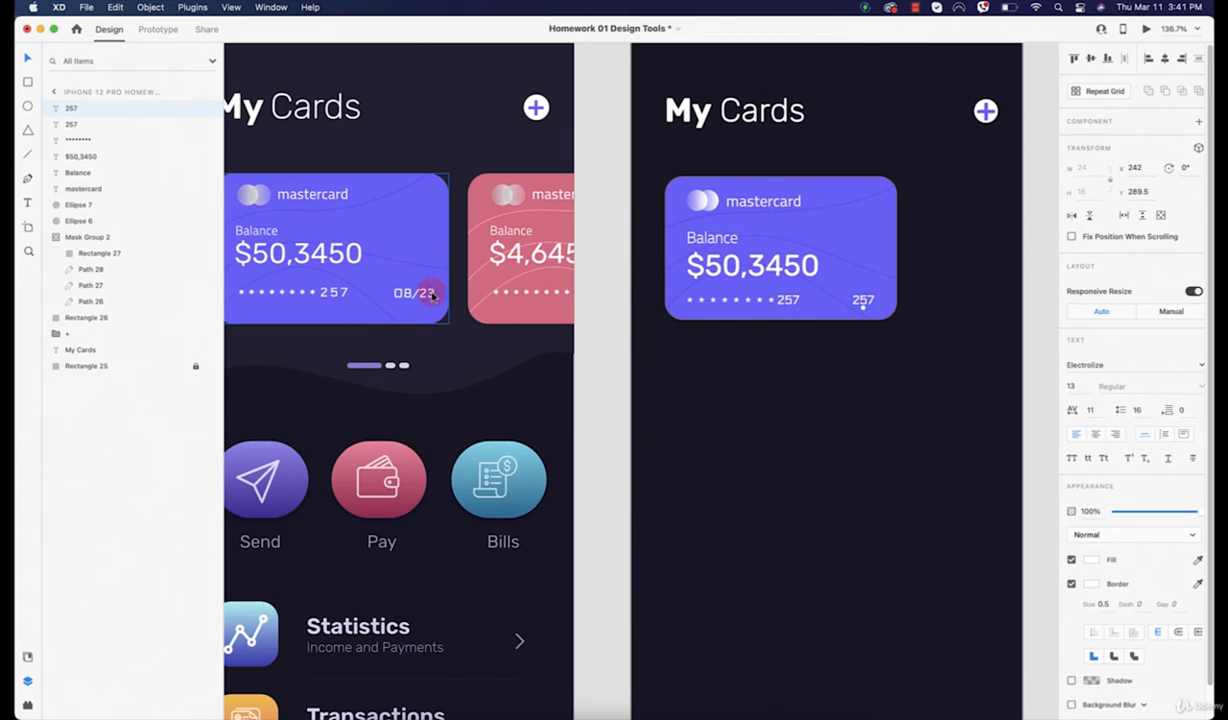
double_click(864, 302)
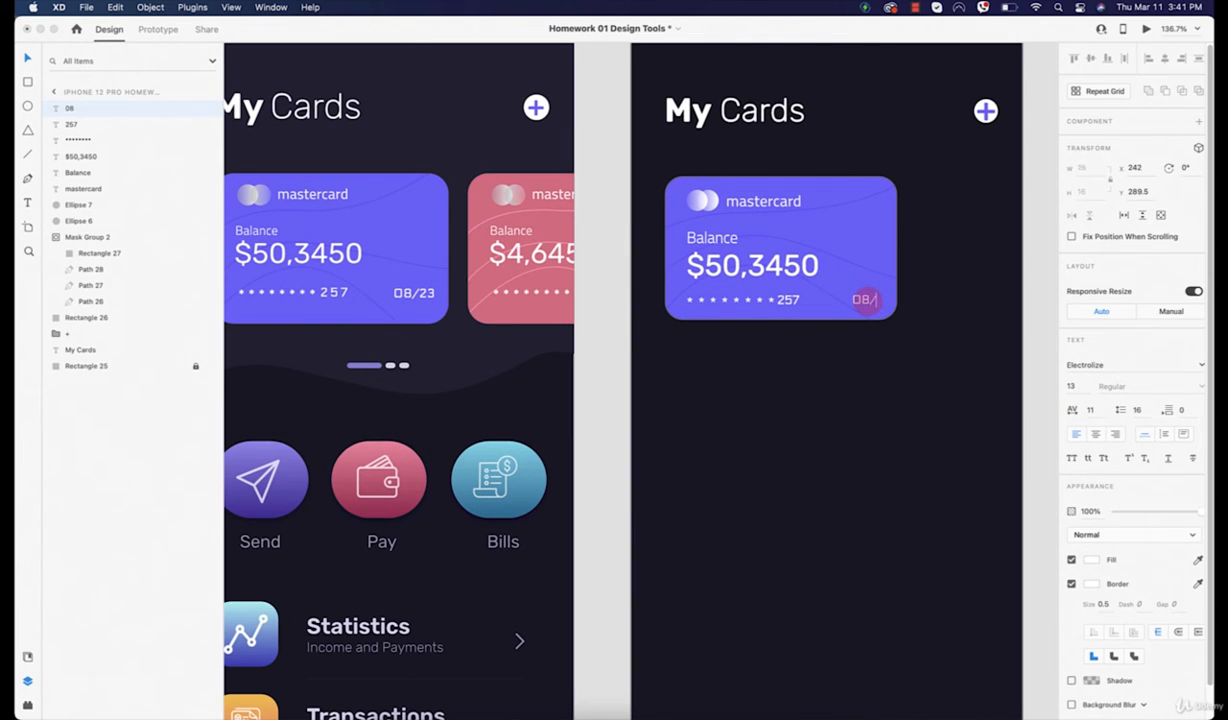
click(28, 58)
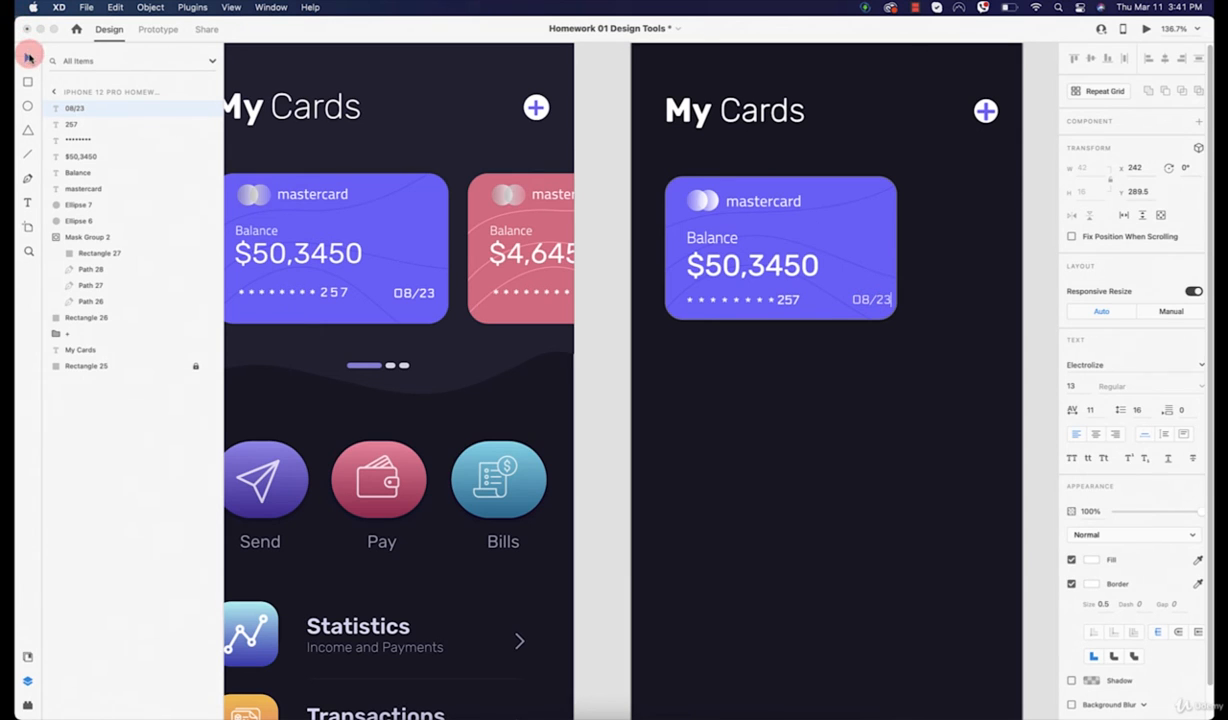
Shift the "08/23" text left within the card's edge and tighten the asterisks' character spacing
drag(878, 302, 873, 303)
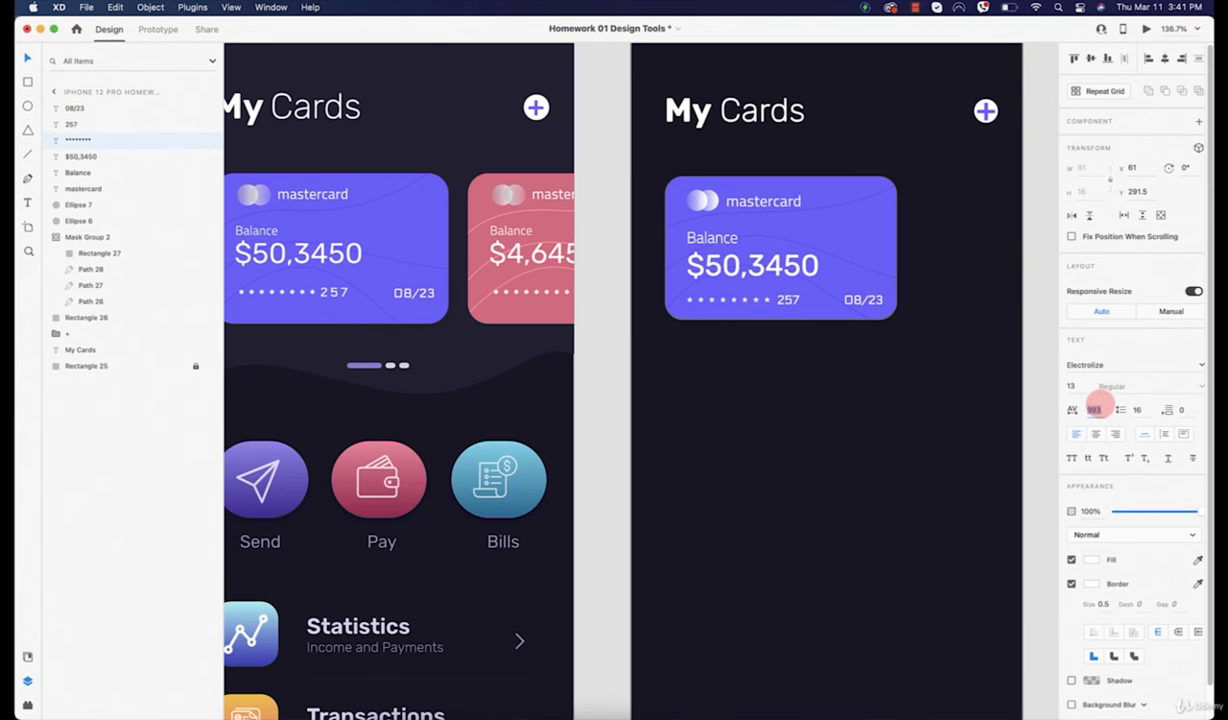
click(835, 440)
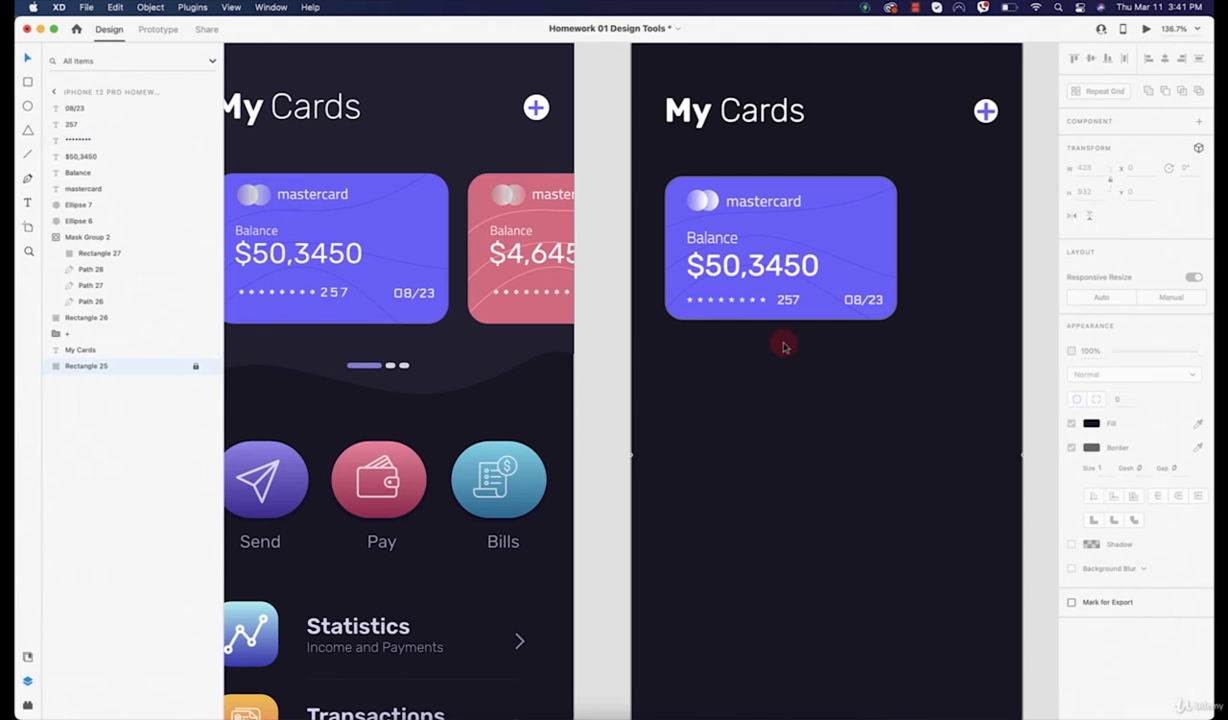
Move the "257" text left so it sits directly beside the last asterisk on the card
scroll(778, 290, up, 5)
click(792, 262)
drag(792, 262, 778, 263)
click(803, 357)
scroll(803, 358, down, 3)
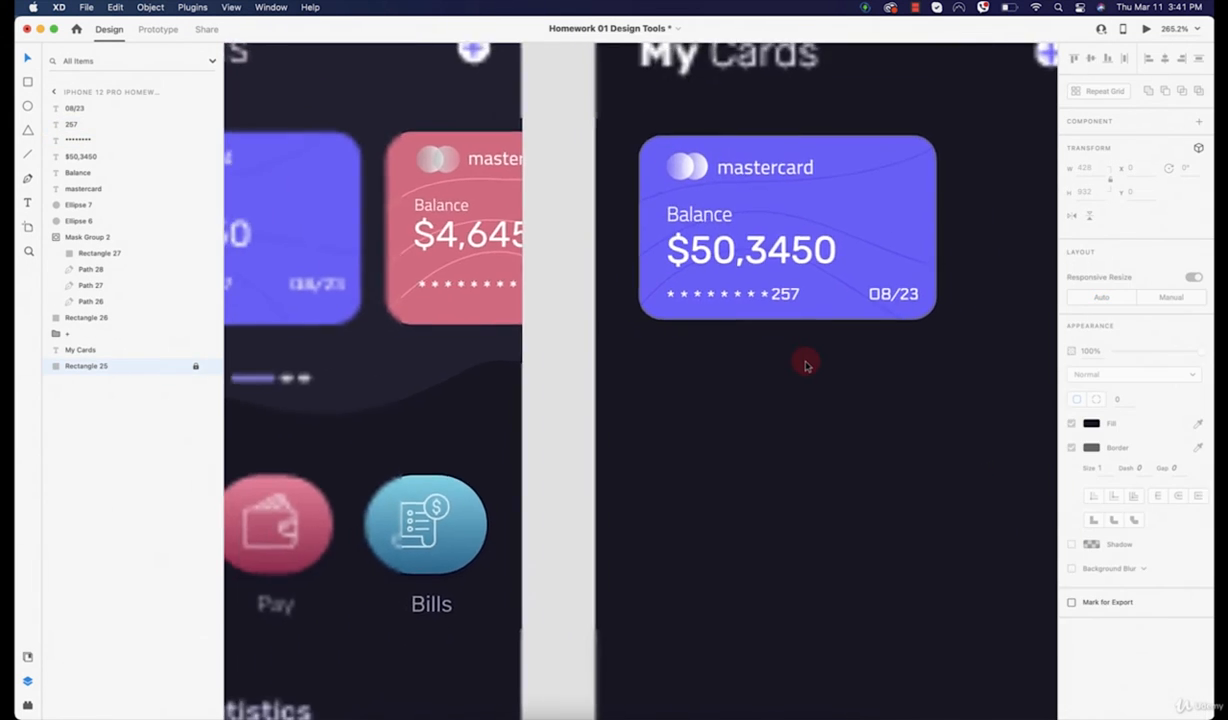
click(887, 294)
click(884, 360)
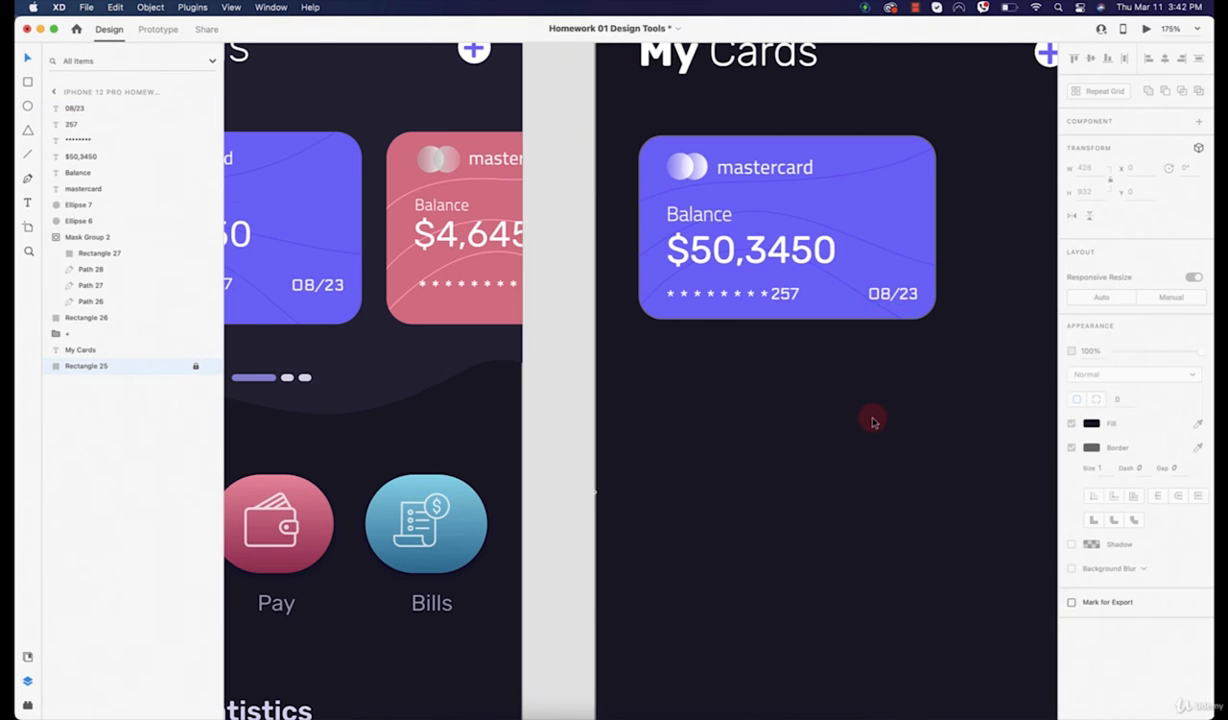
Remove the border from the purple card's background rectangle
scroll(872, 421, down, 3)
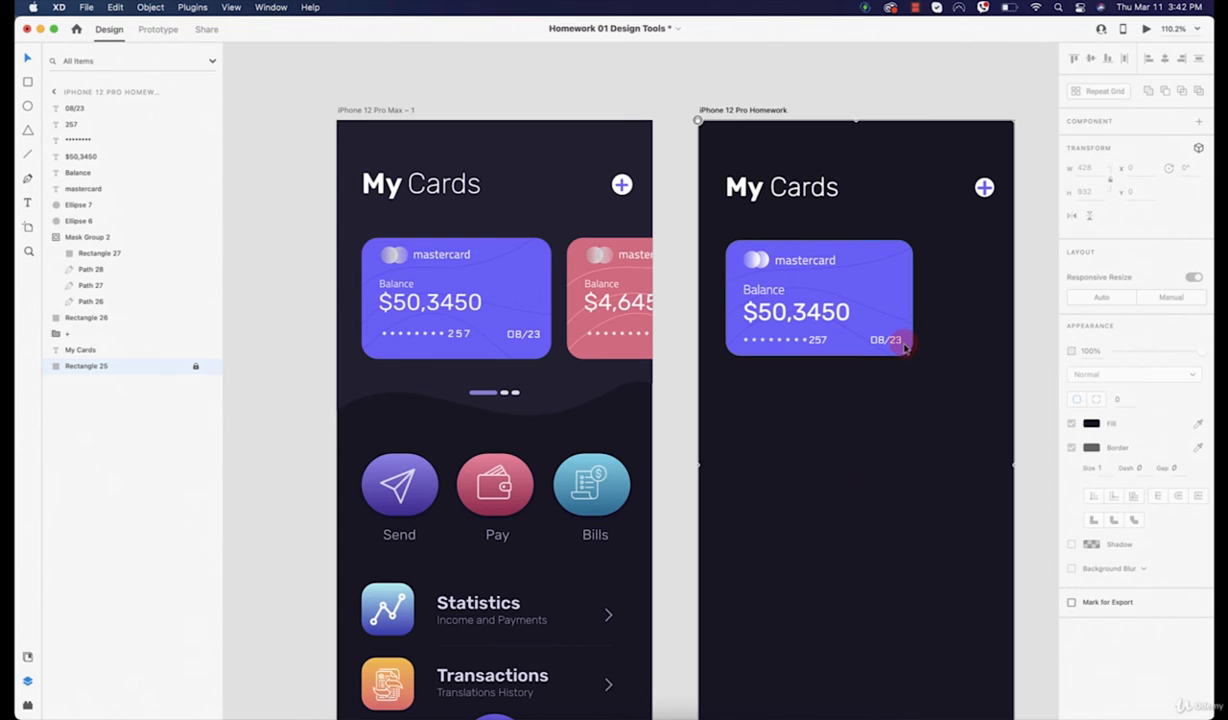
scroll(926, 322, up, 3)
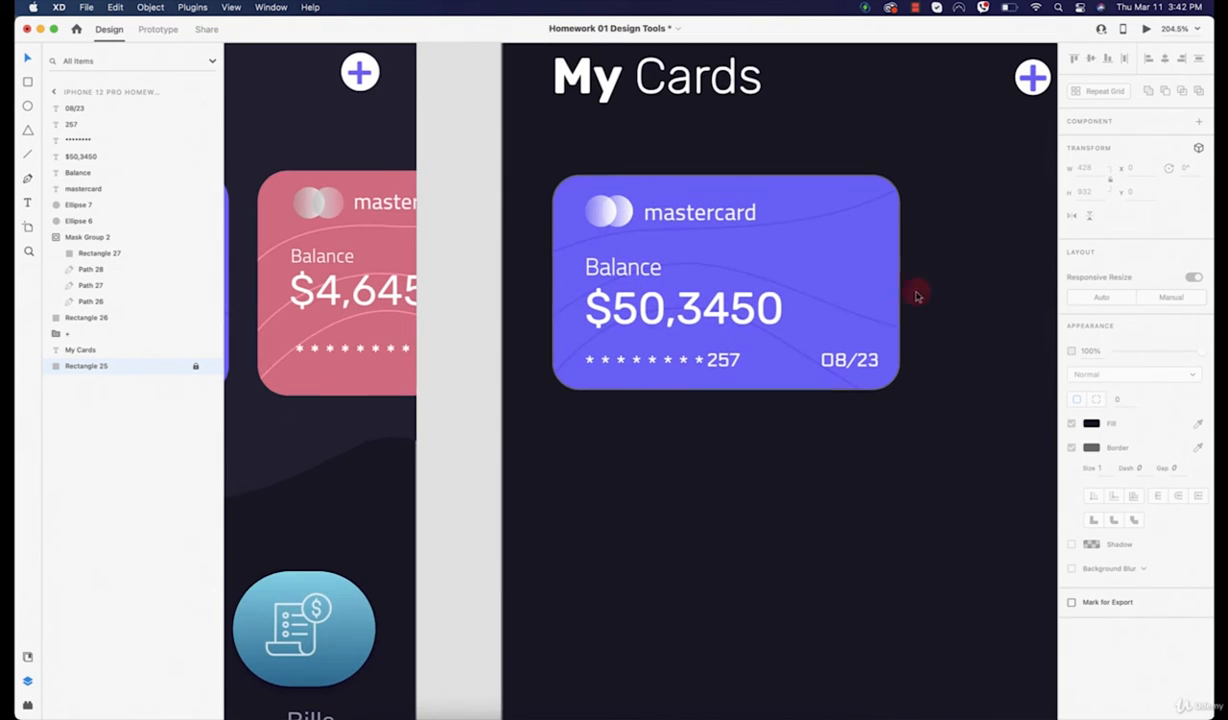
click(893, 232)
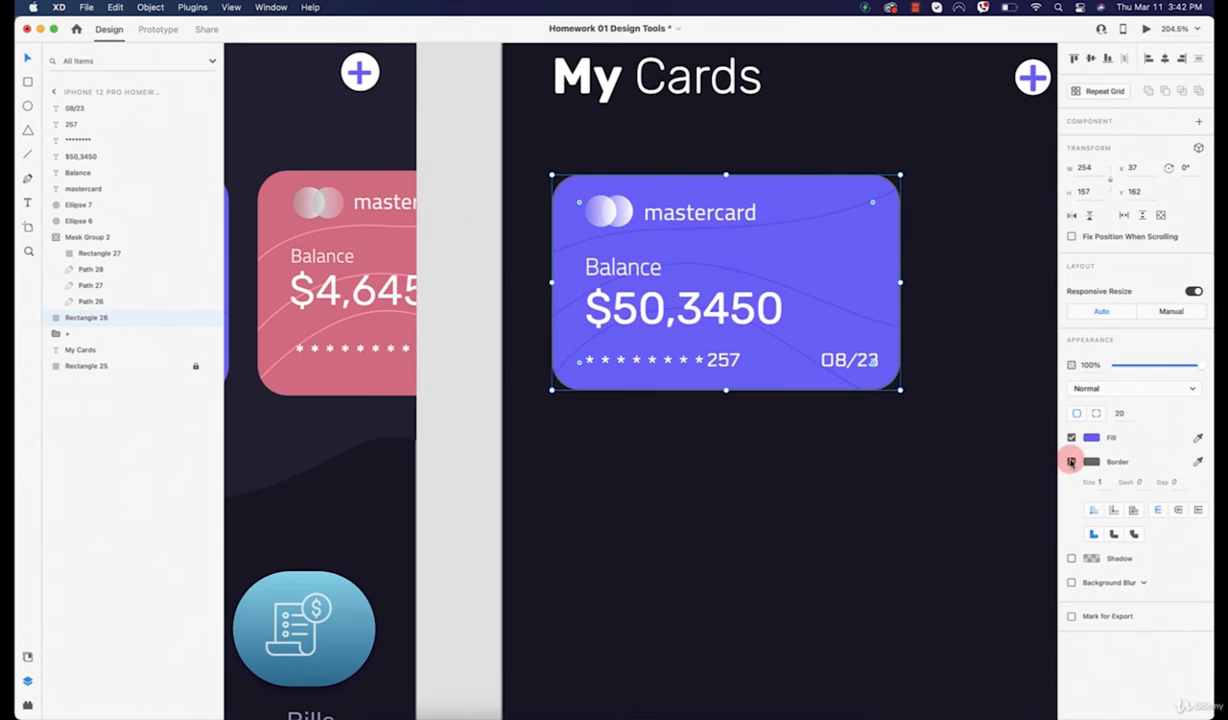
click(1071, 462)
click(868, 492)
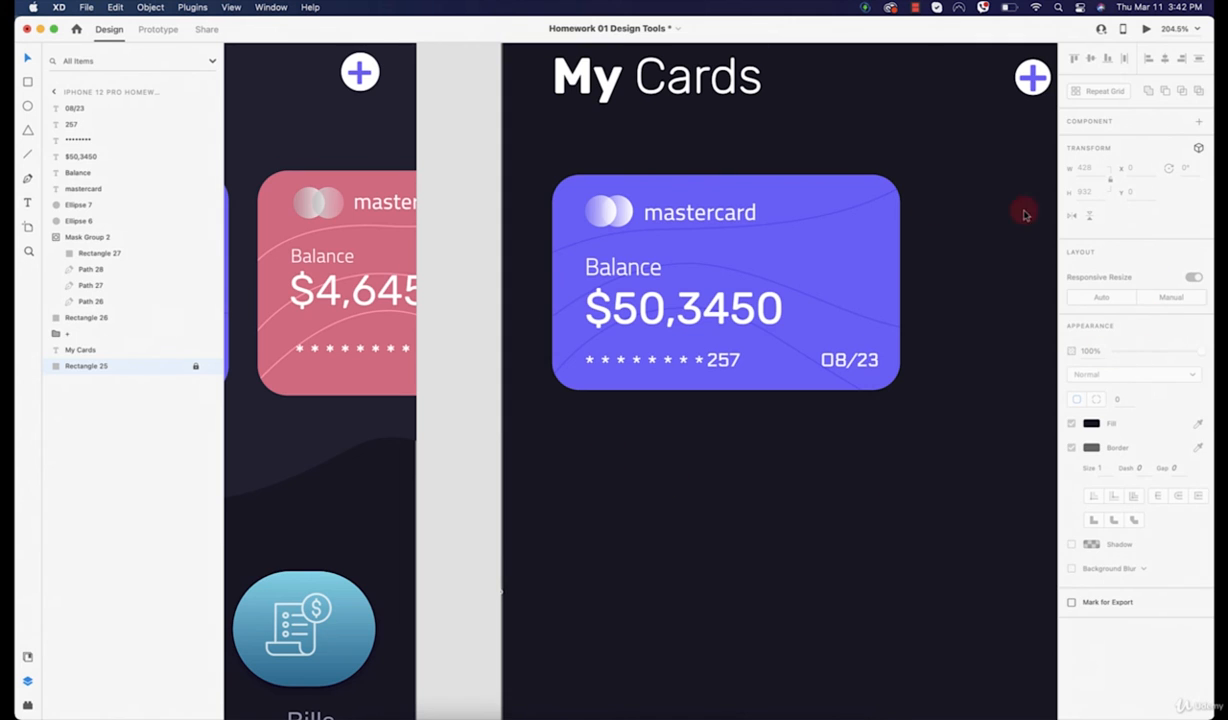
Add a shadow to the purple card's background rectangle
click(897, 212)
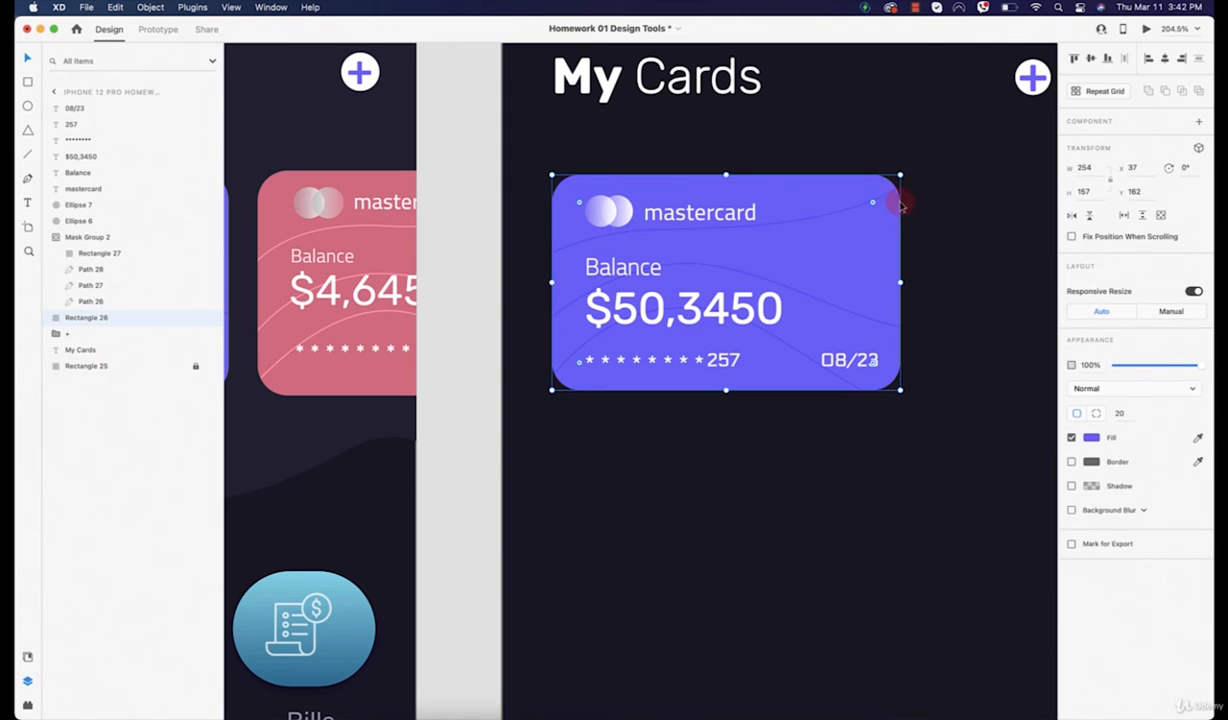
click(1071, 487)
scroll(910, 438, up, 10)
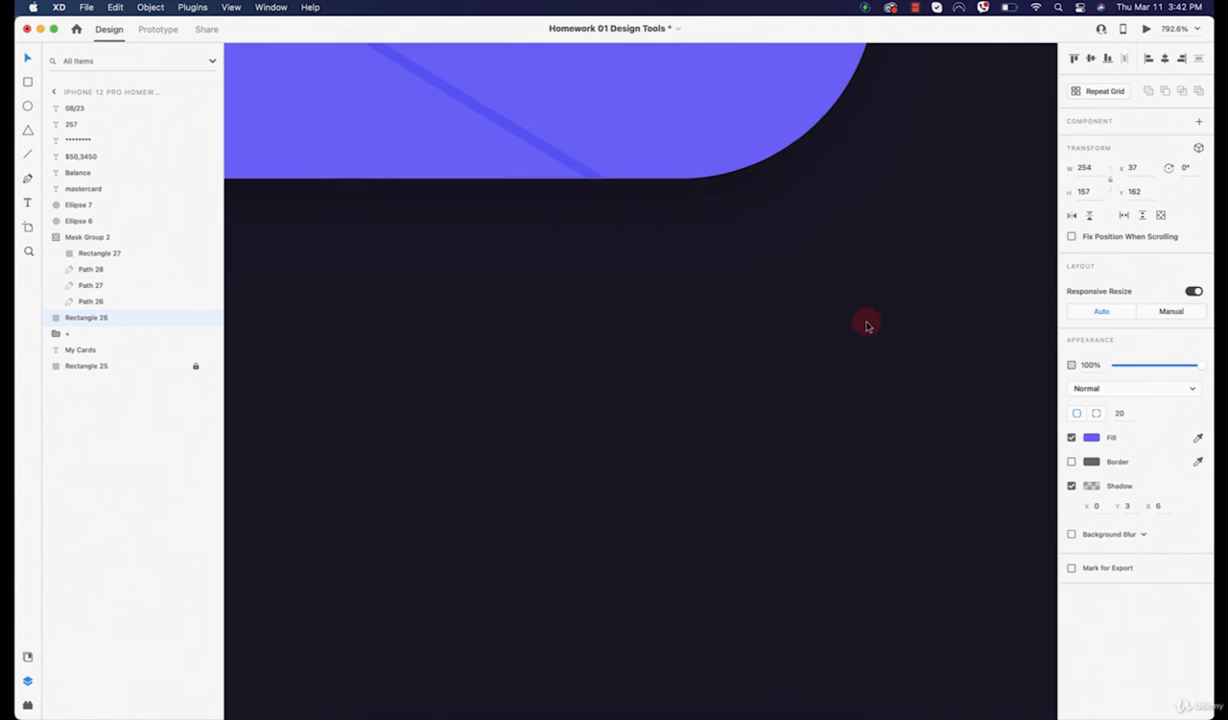
scroll(867, 326, up, 5)
click(1125, 505)
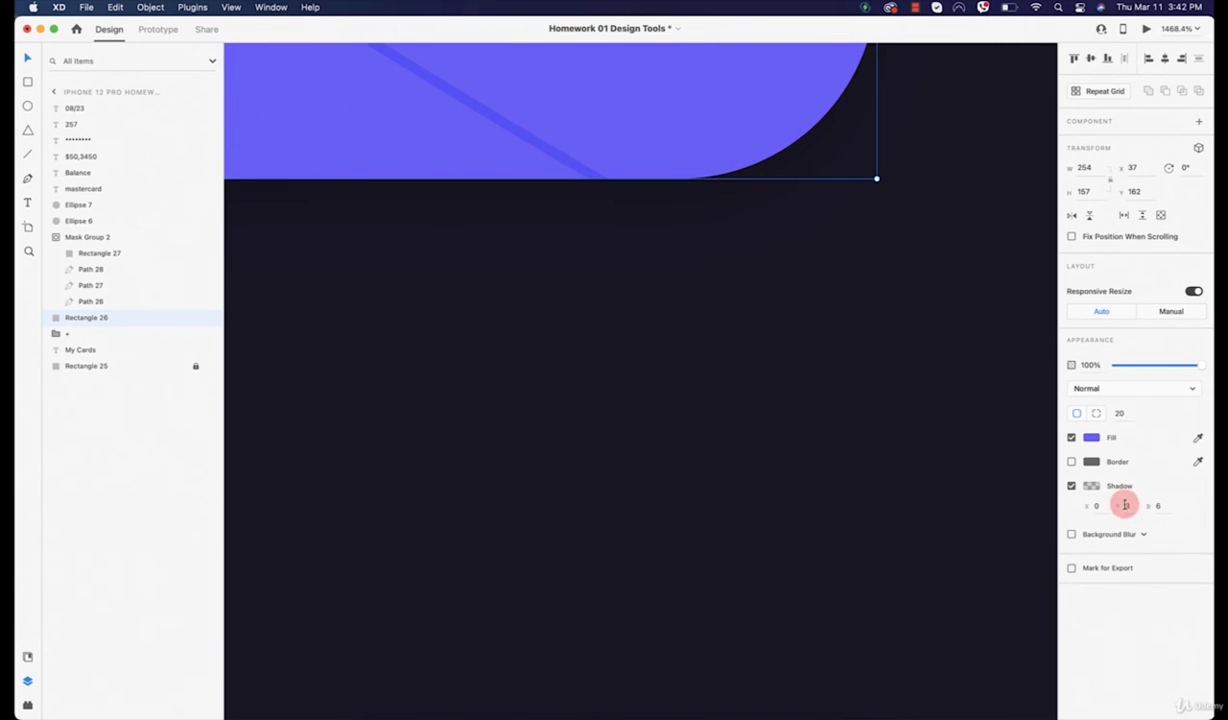
click(1159, 505)
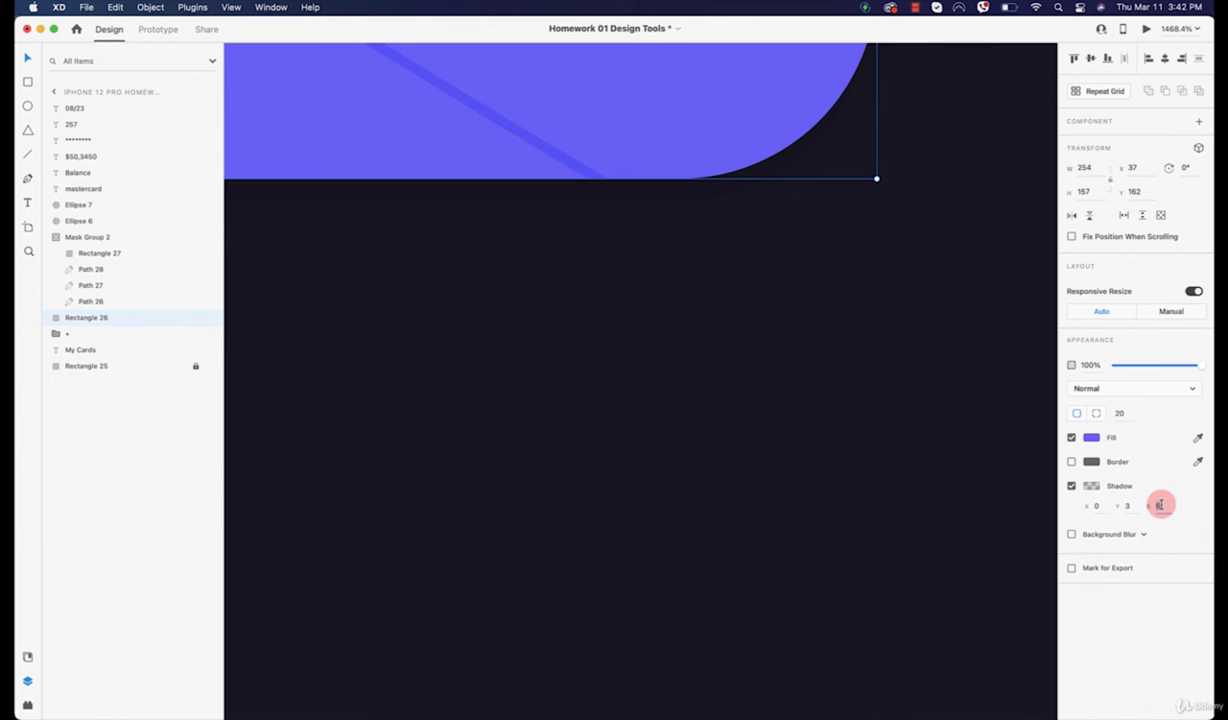
key(Up)
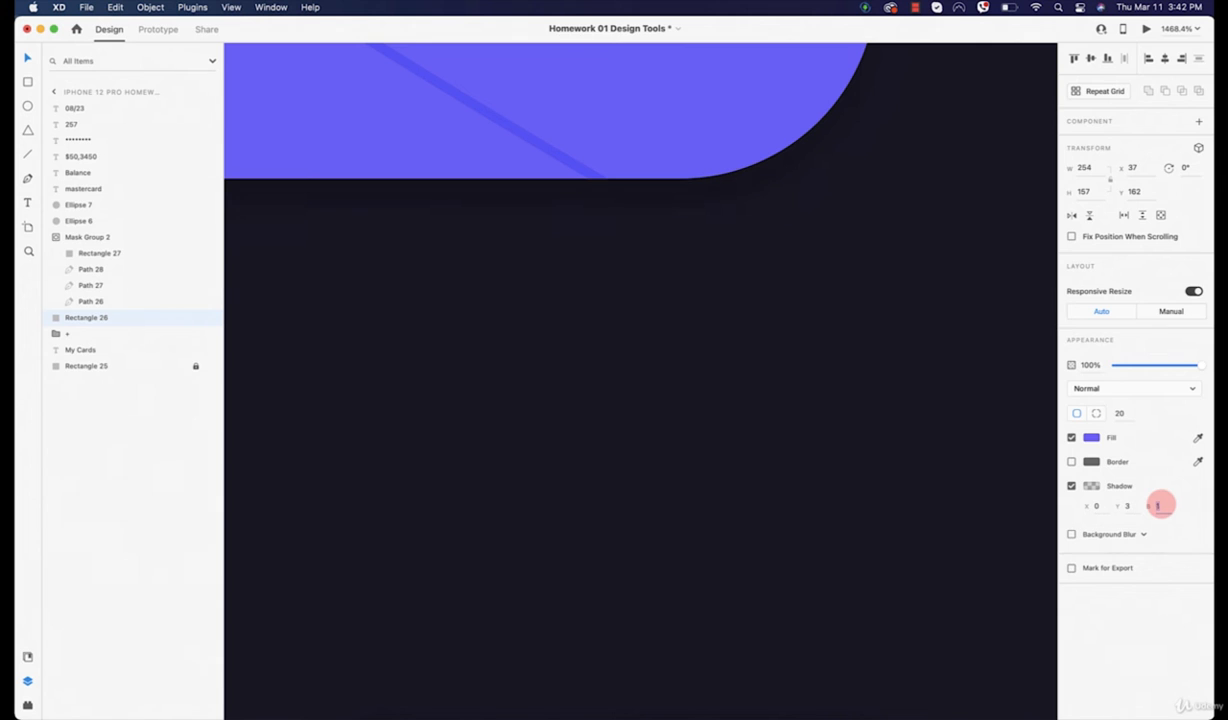
key(Up)
Set the opacity of the purple card's black shadow to 15%
click(1091, 486)
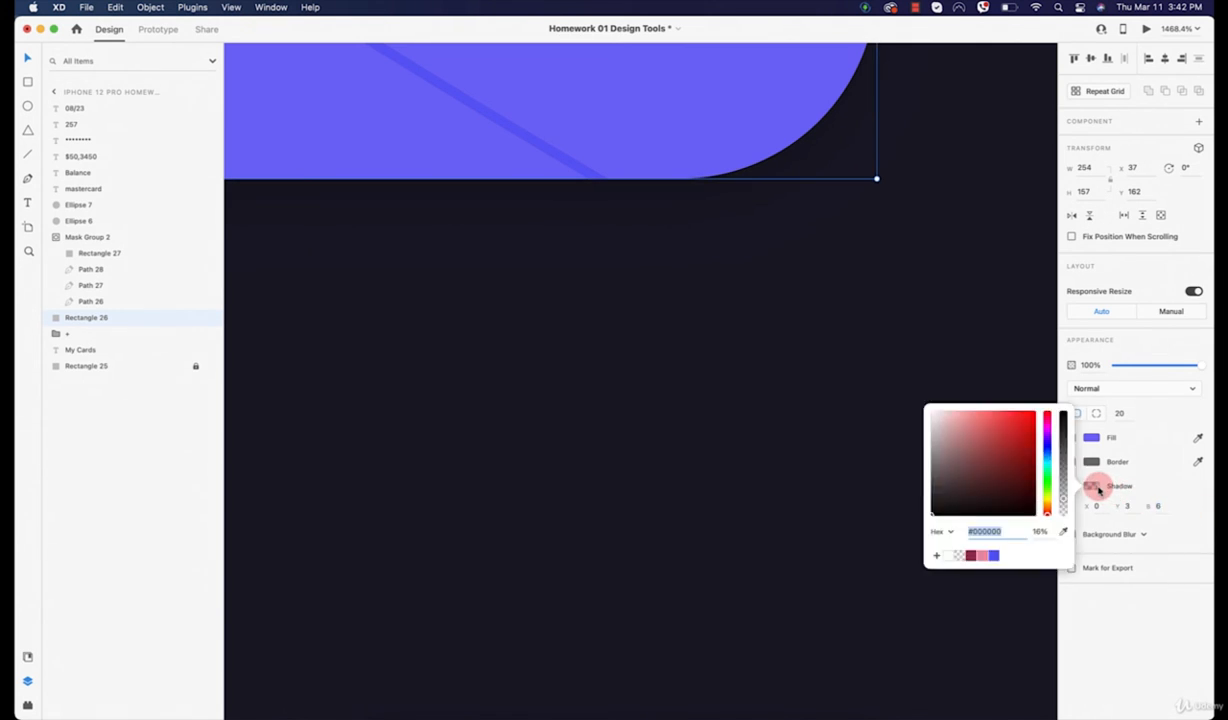
drag(1064, 499, 1062, 495)
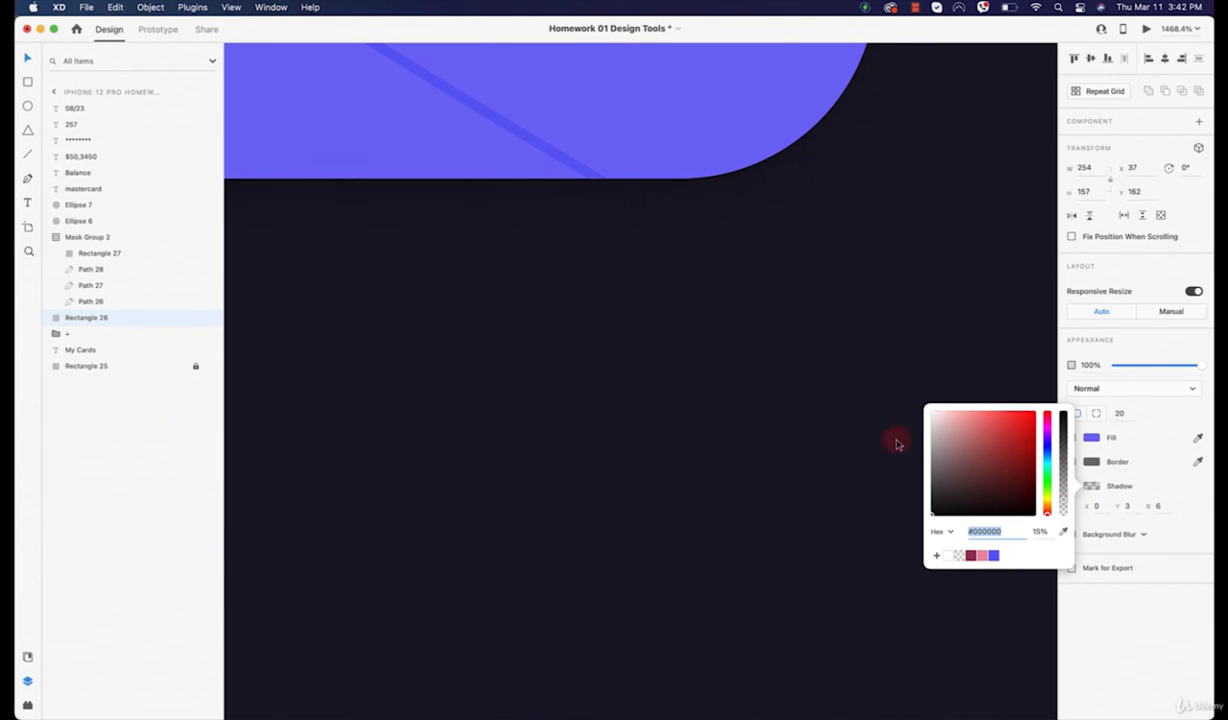
click(730, 432)
Group all the purple card's elements, from the "08/23" text down to its background rectangle
scroll(733, 429, down, 10)
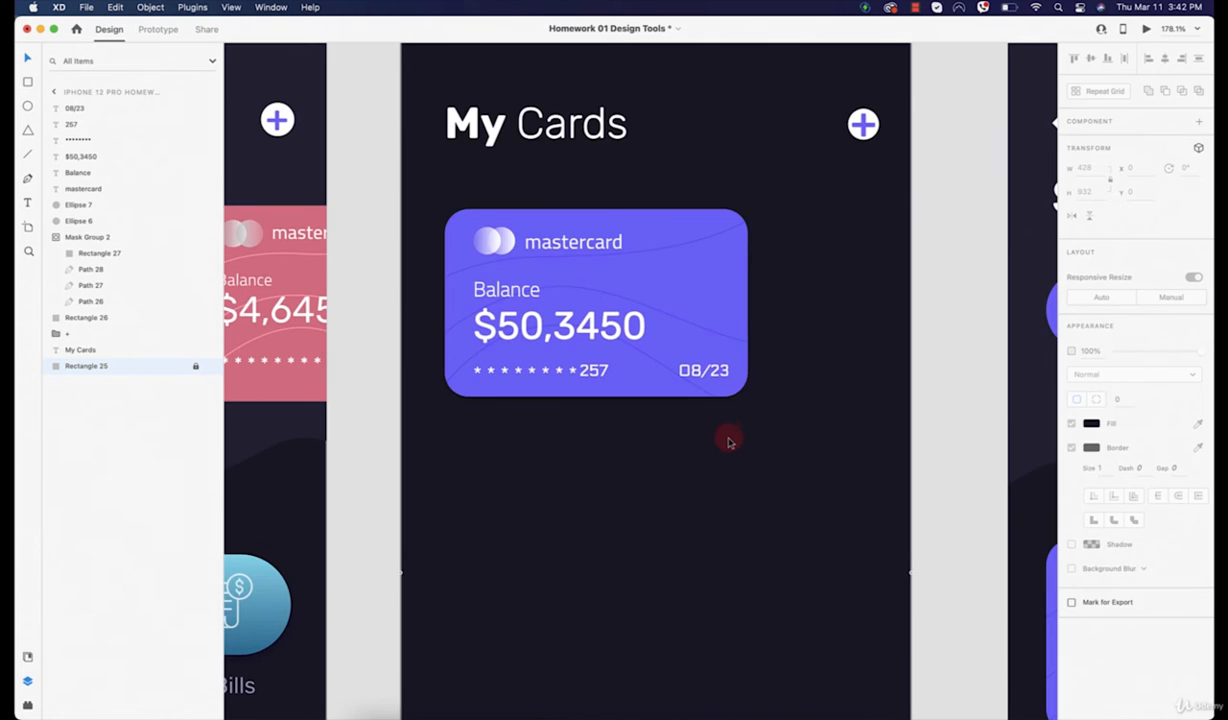
scroll(782, 452, down, 3)
scroll(721, 466, down, 3)
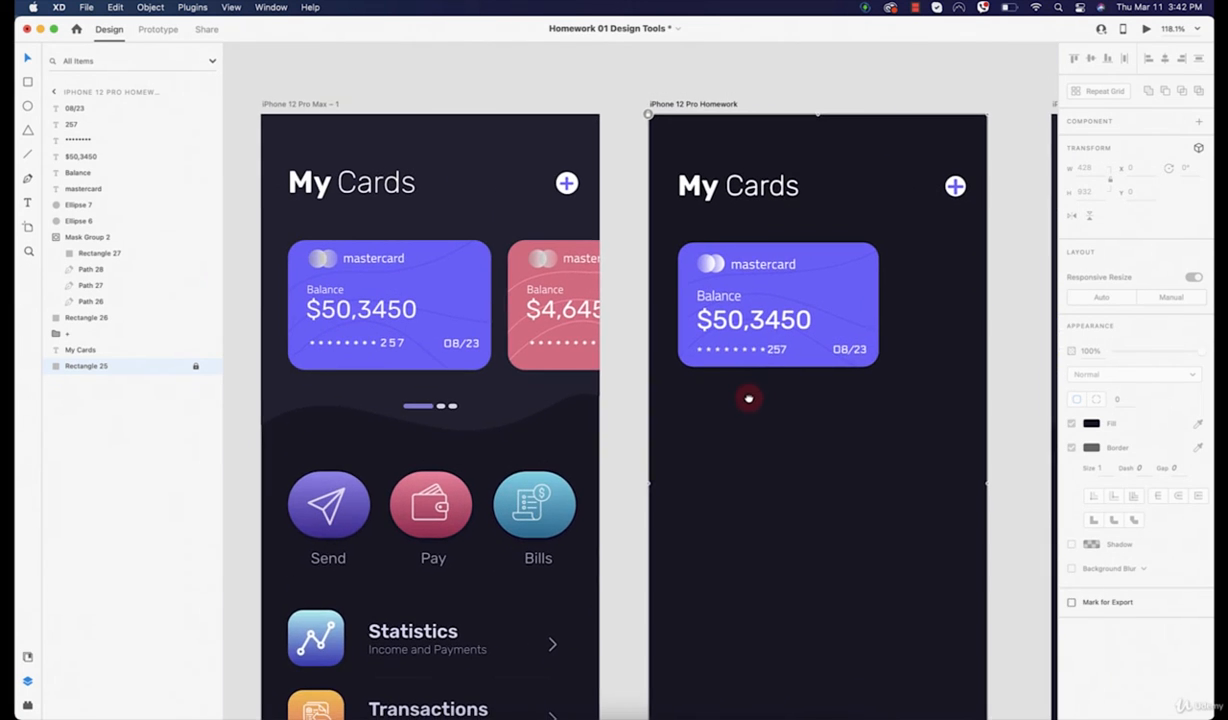
drag(765, 392, 767, 390)
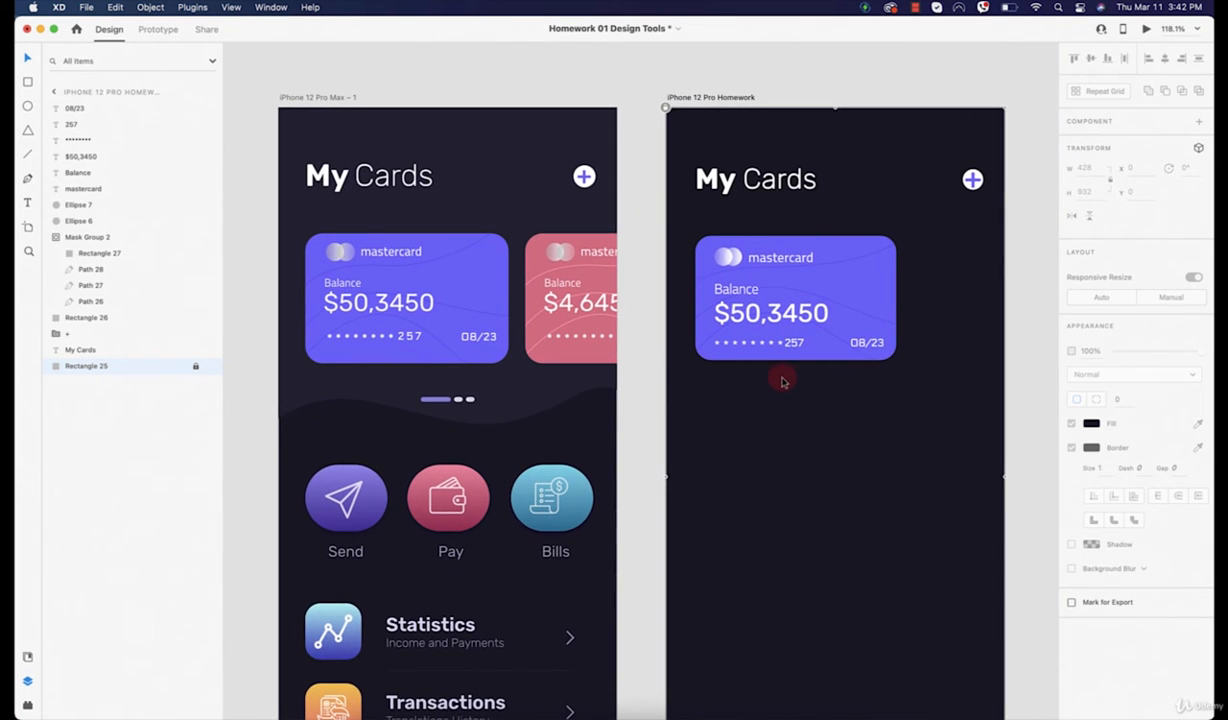
scroll(783, 381, down, 2)
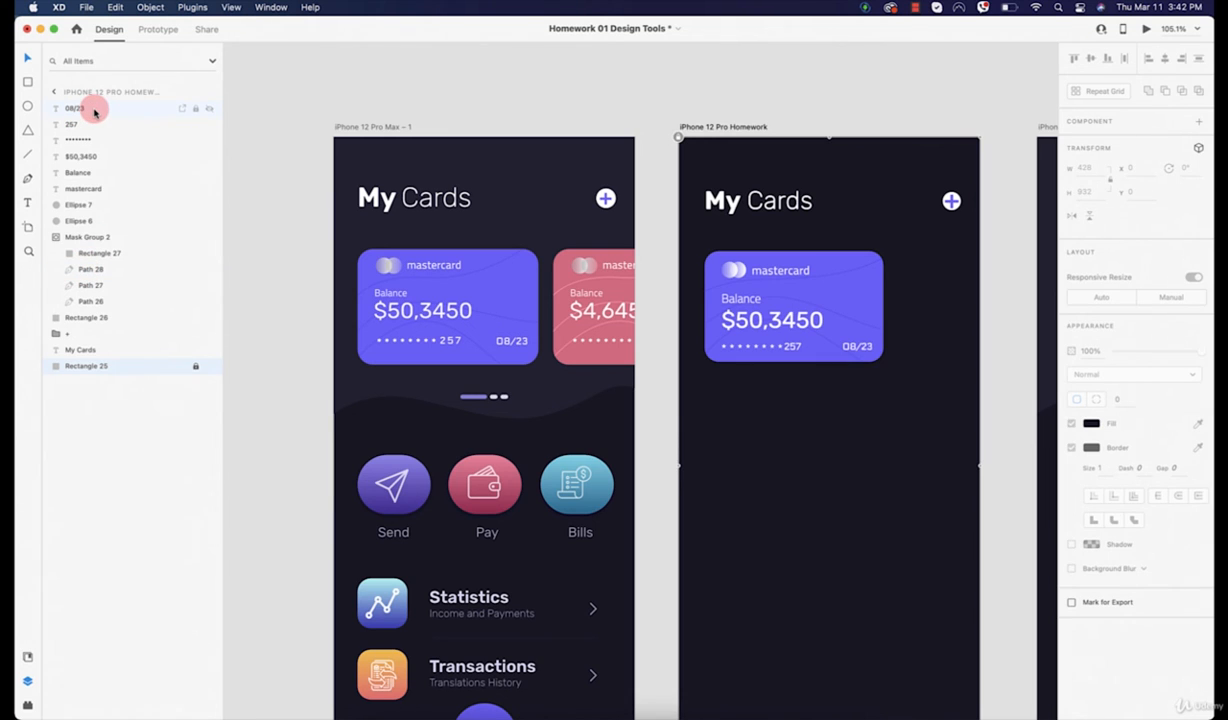
drag(90, 114, 83, 190)
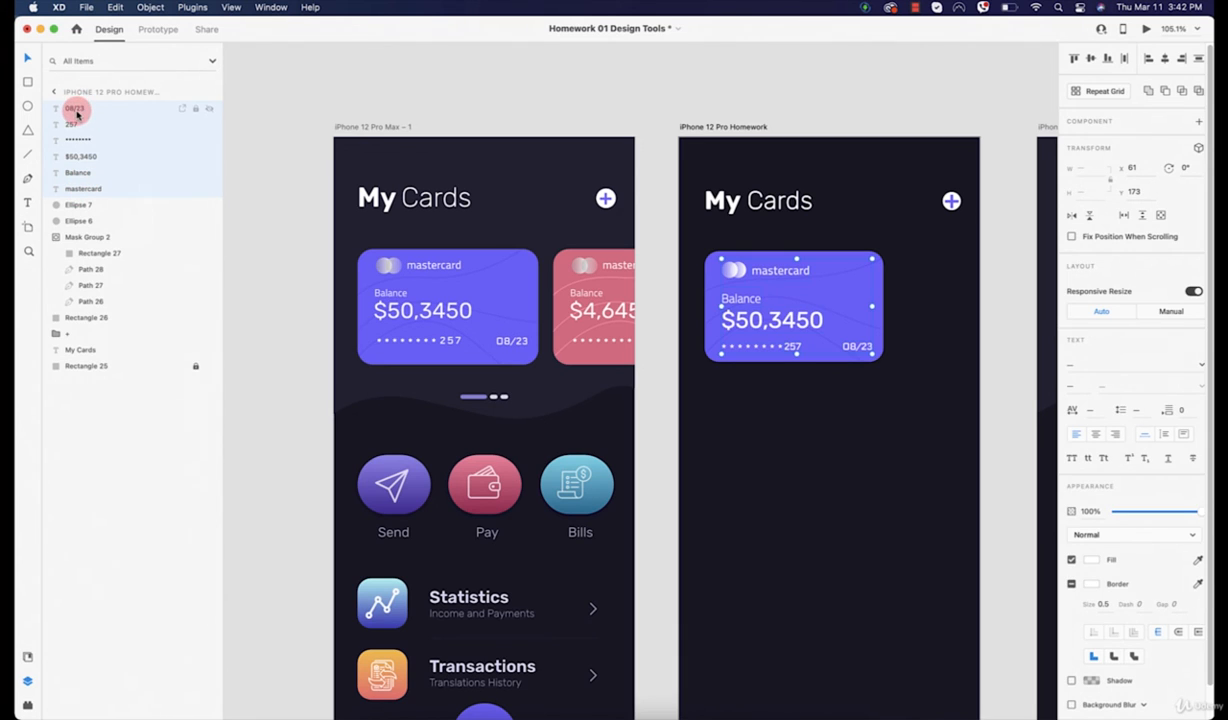
click(80, 206)
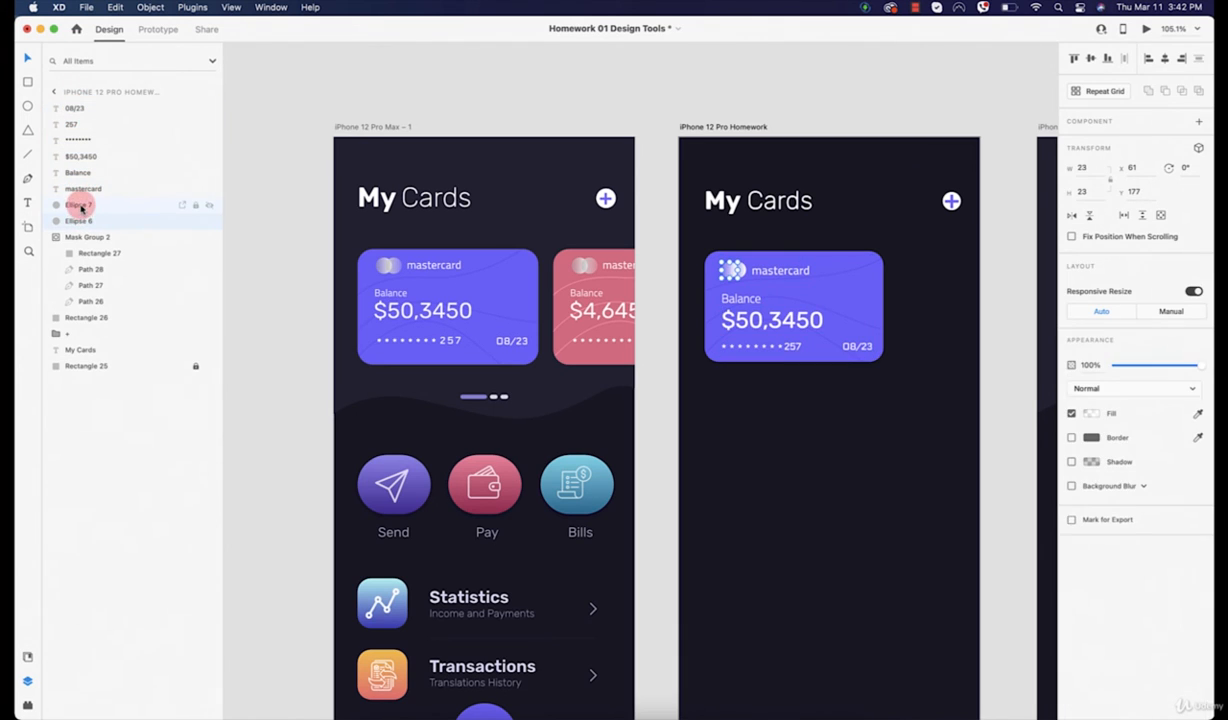
click(55, 237)
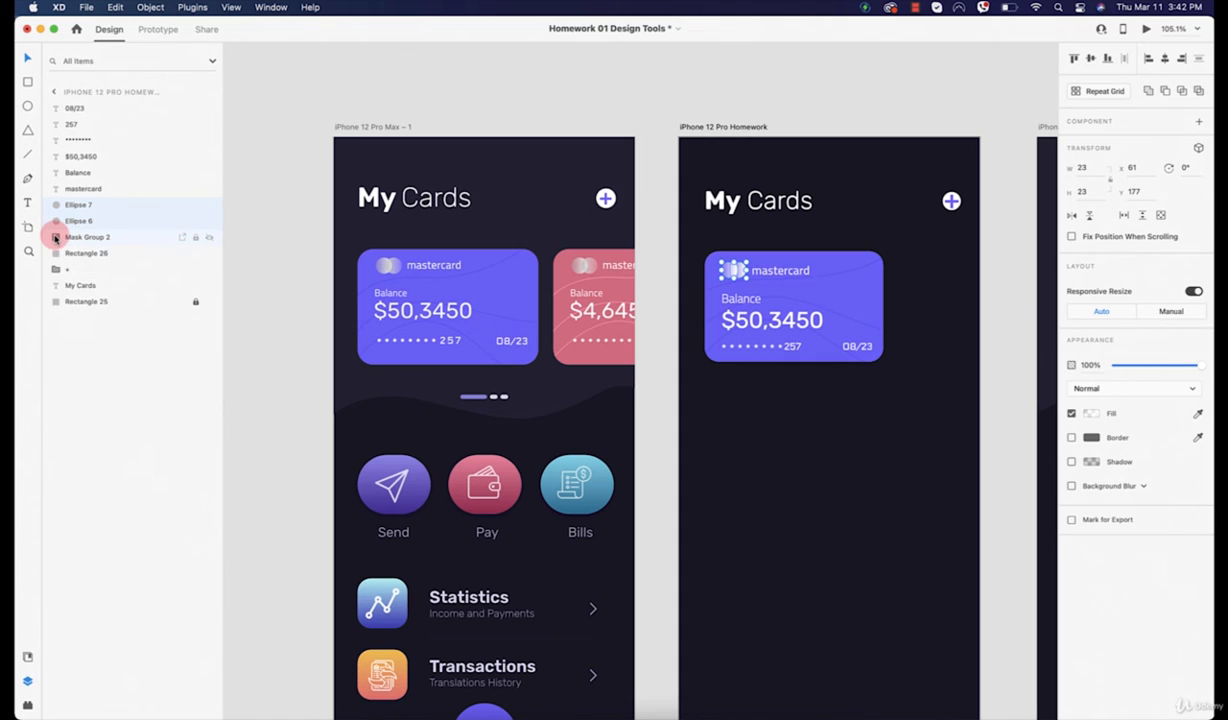
click(80, 254)
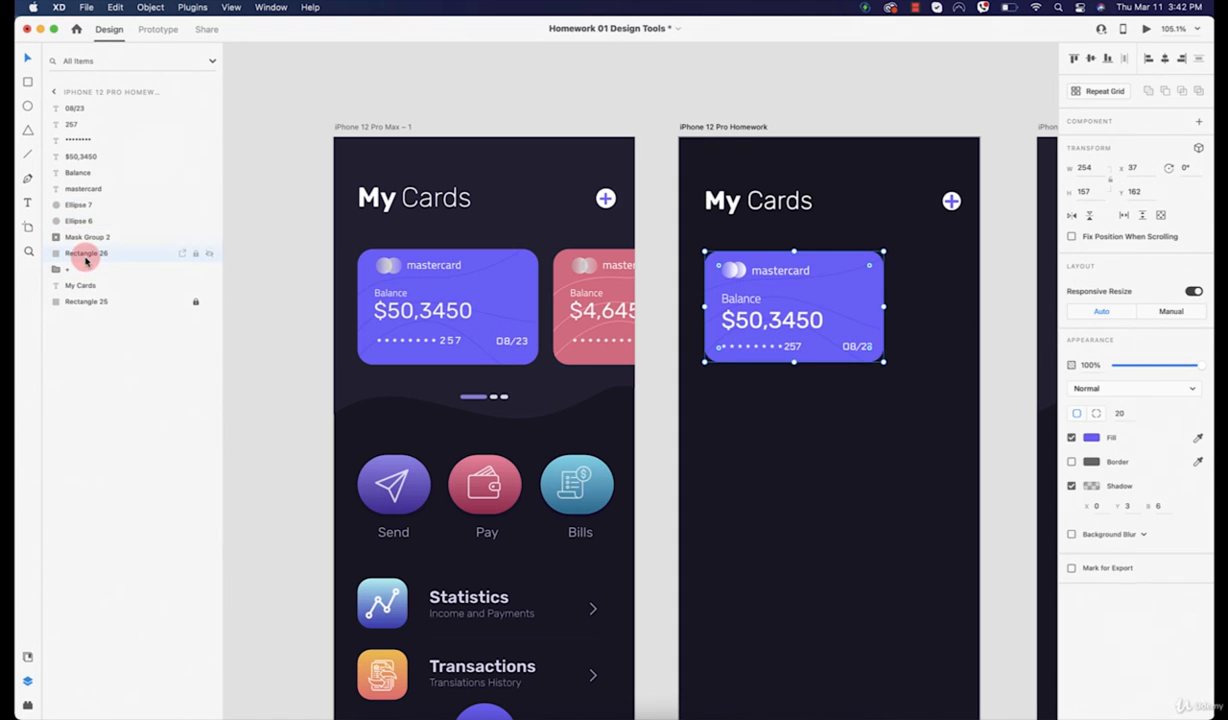
shift+click(77, 109)
right_click(80, 108)
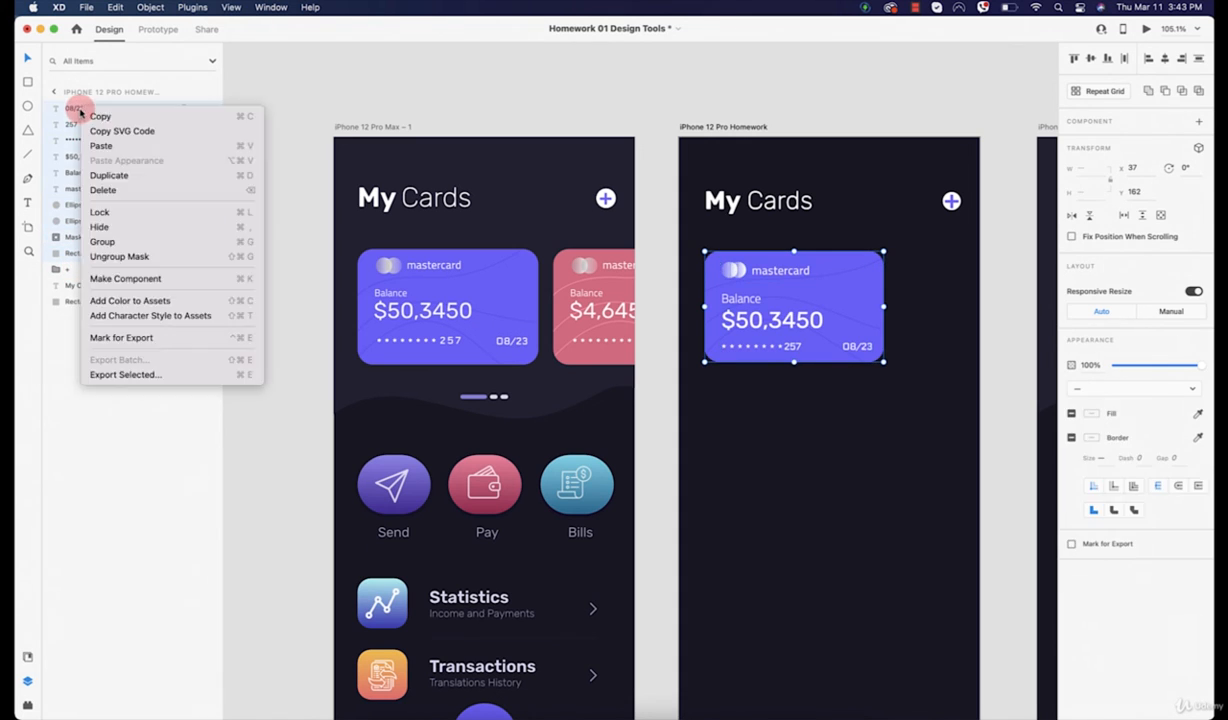
click(110, 241)
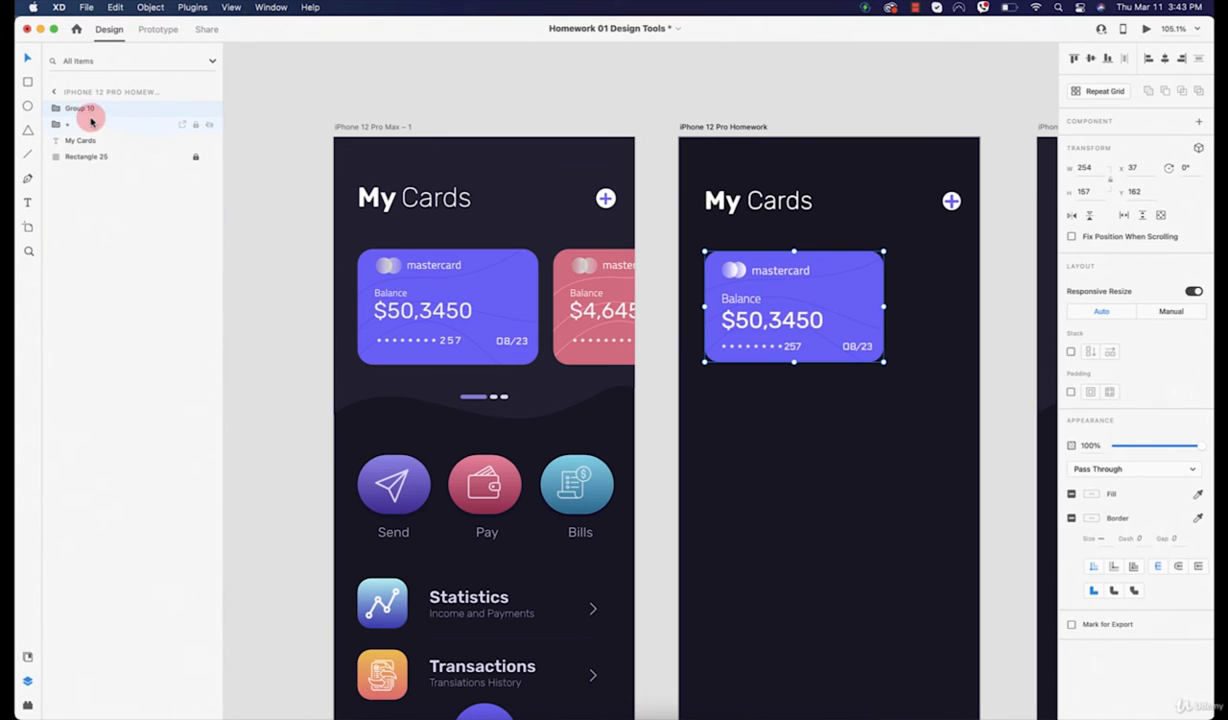
Rename the new card group as "Credit card"
double_click(80, 108)
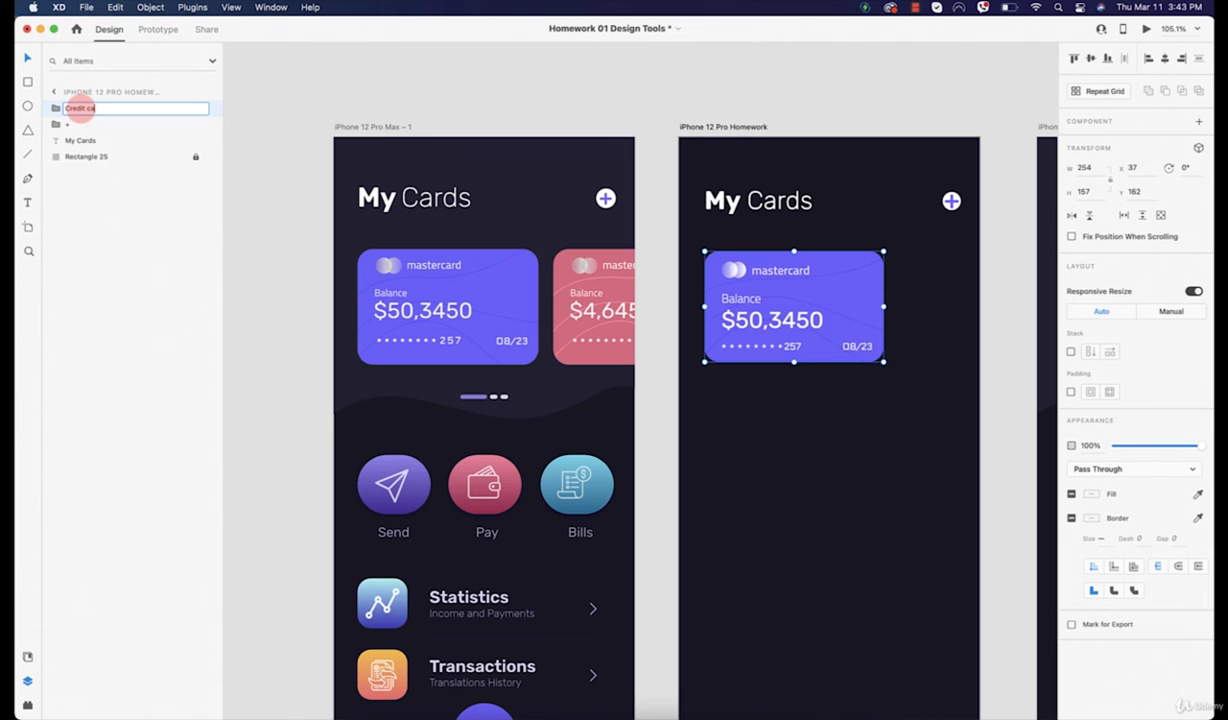
key(Return)
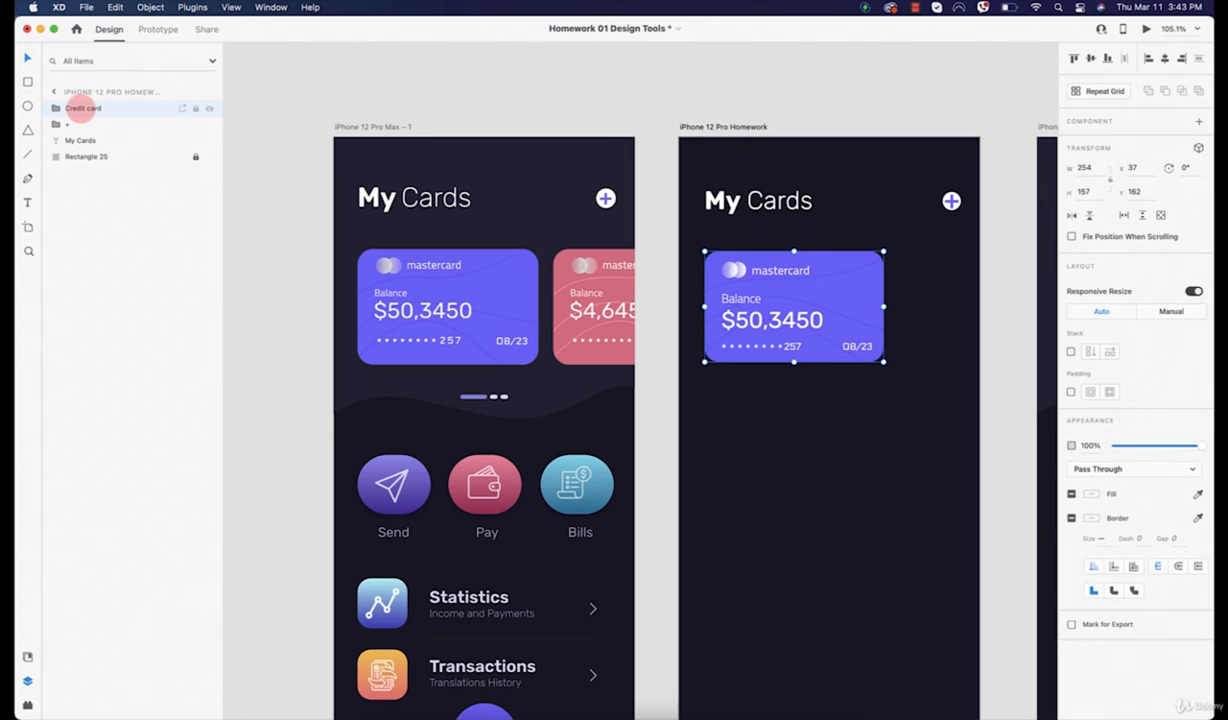
click(55, 109)
click(56, 109)
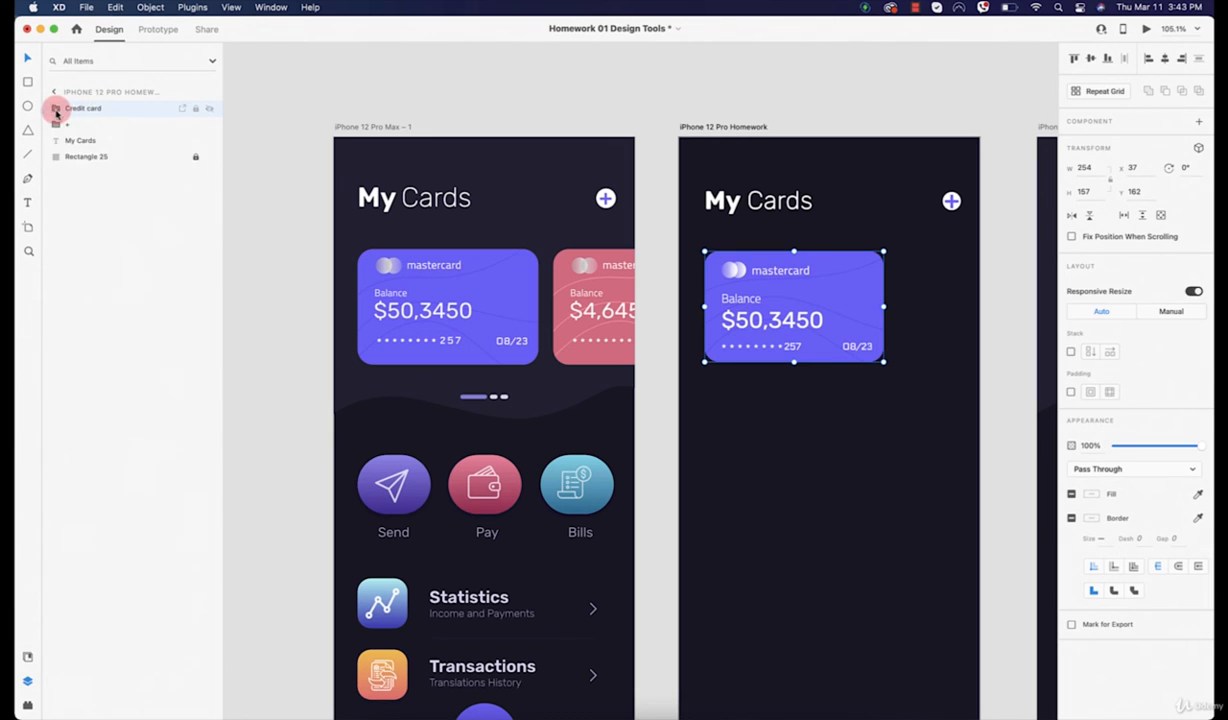
Turn the Credit card group into a Repeat Grid and extend it horizontally to about 440 wide for a second card
drag(821, 287, 687, 273)
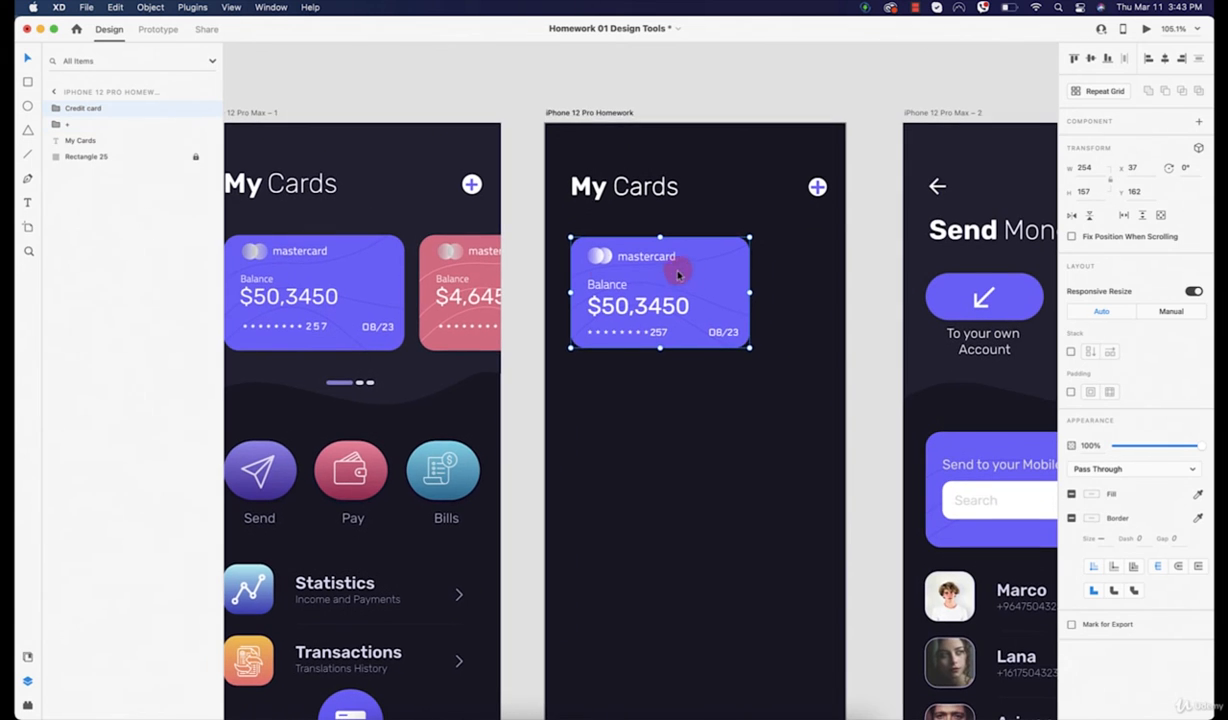
click(589, 92)
click(668, 300)
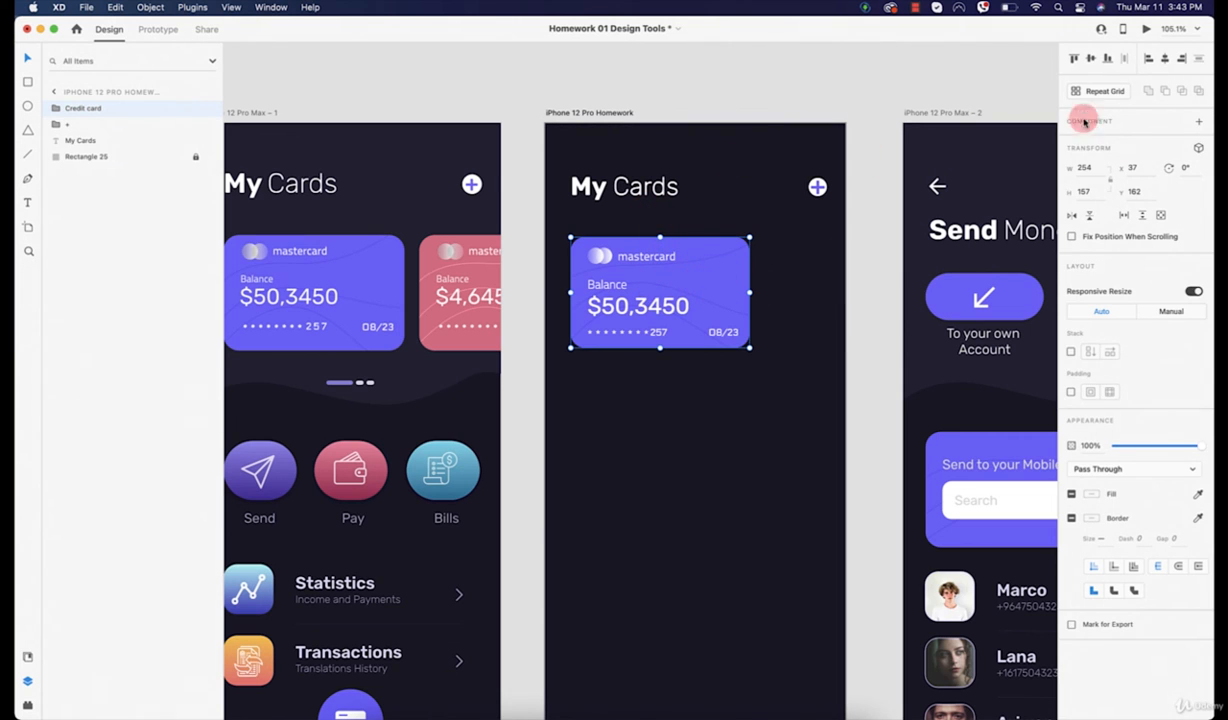
click(567, 79)
click(630, 246)
click(1103, 91)
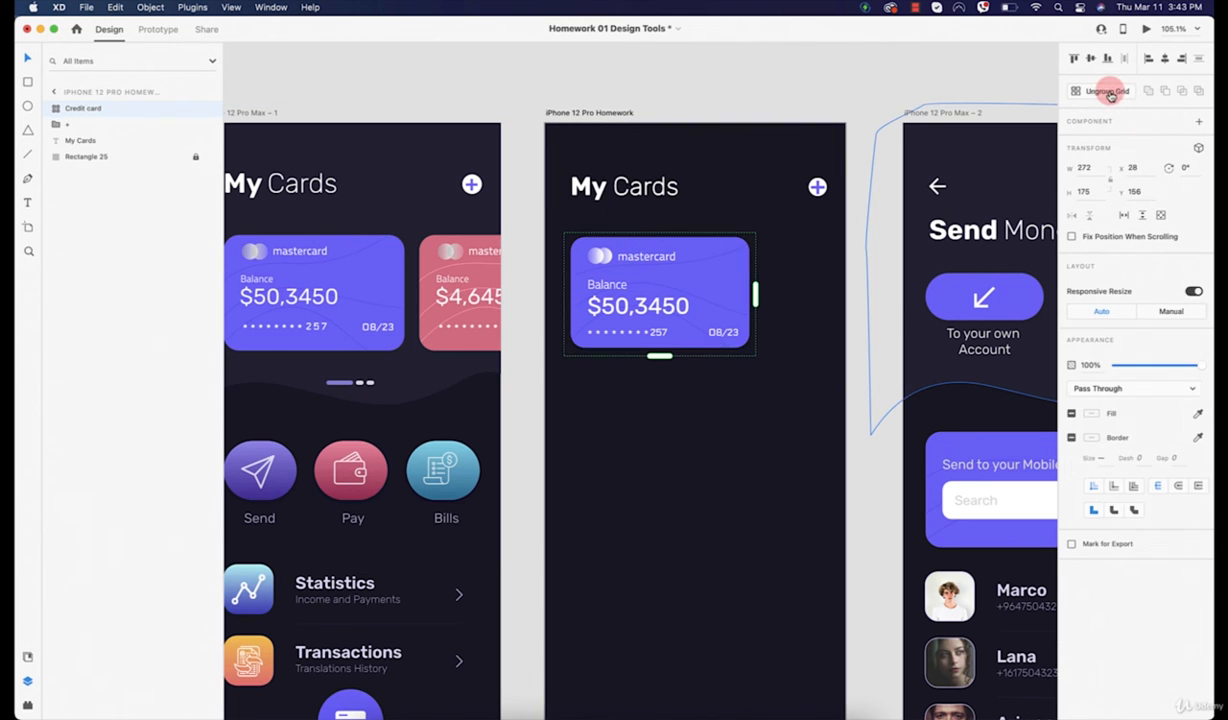
drag(795, 295, 873, 292)
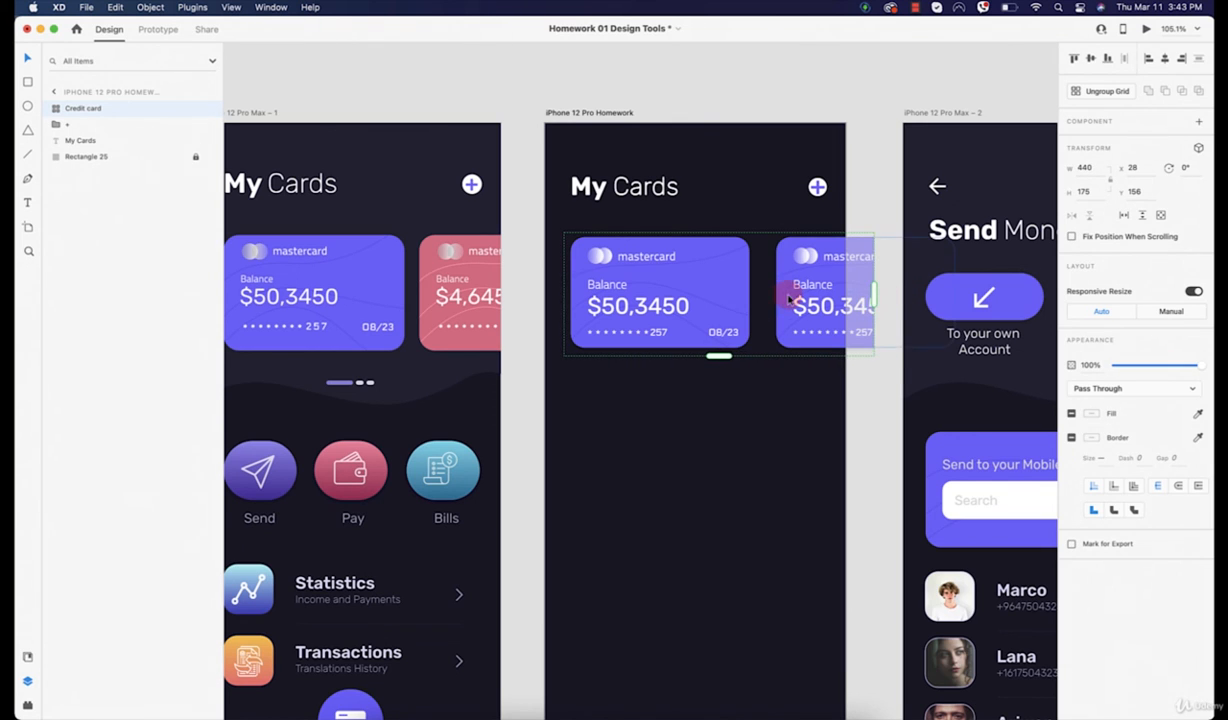
Narrow the gap between the two cards in the Repeat Grid, making the grid about 420 wide
drag(762, 292, 750, 294)
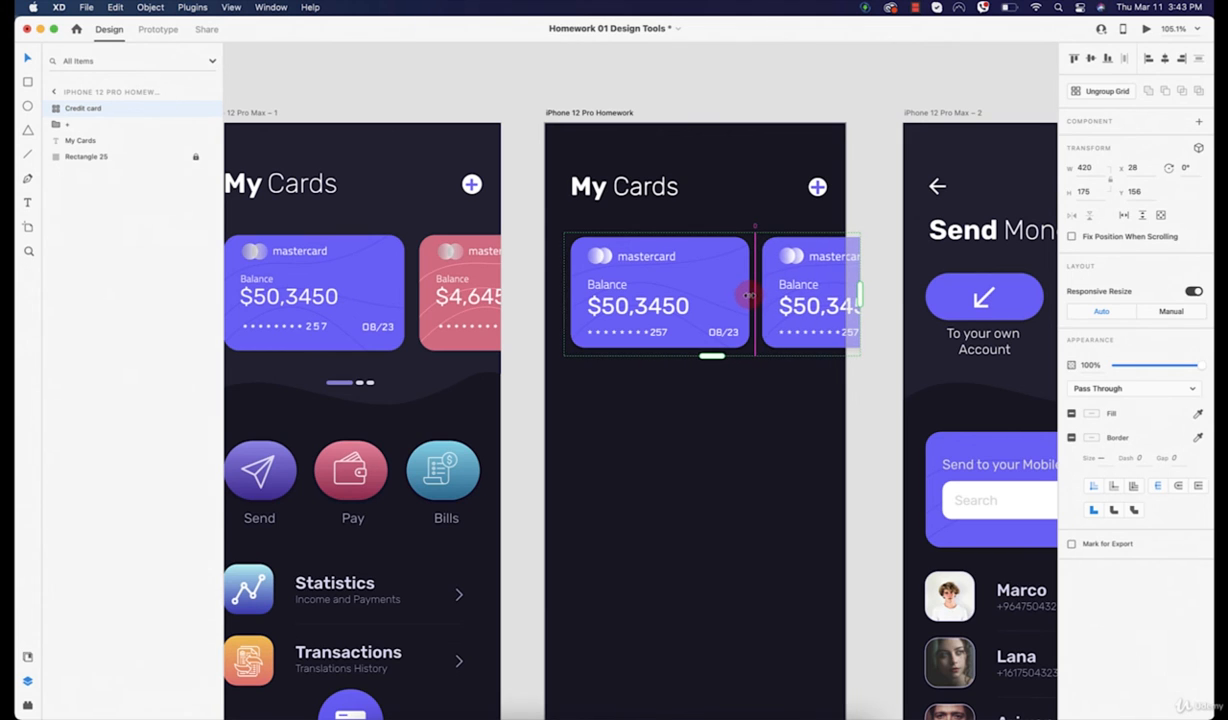
click(738, 160)
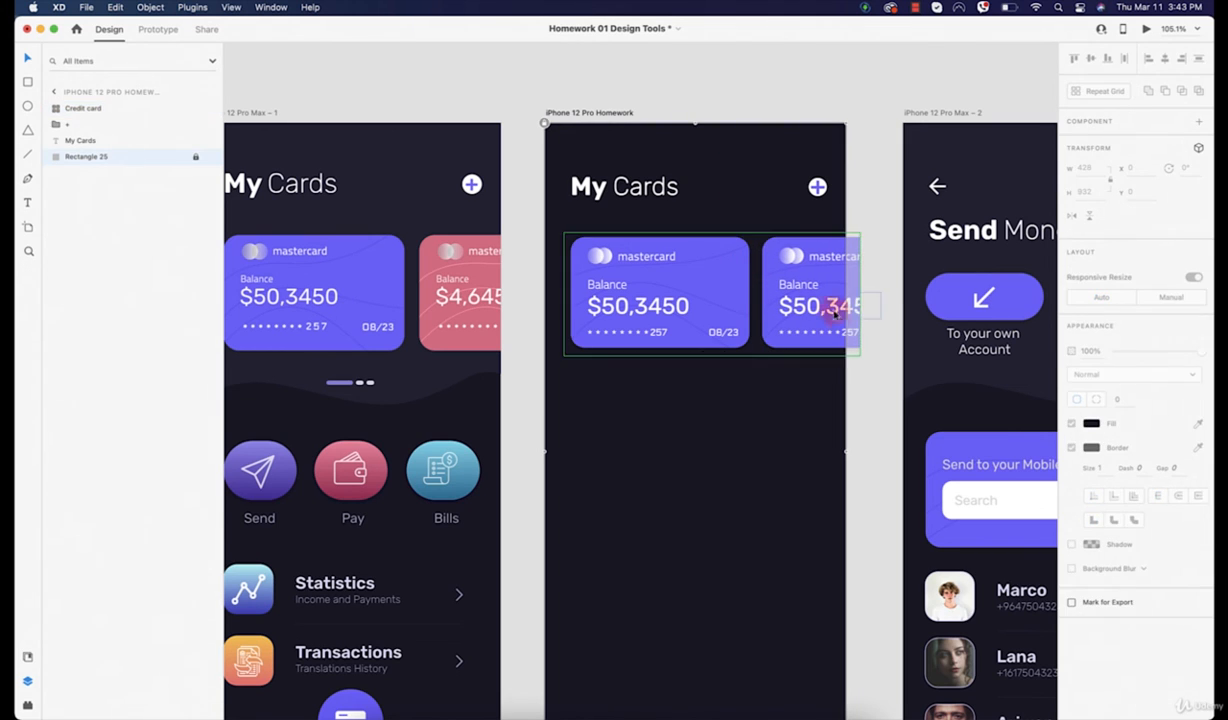
click(899, 394)
click(740, 428)
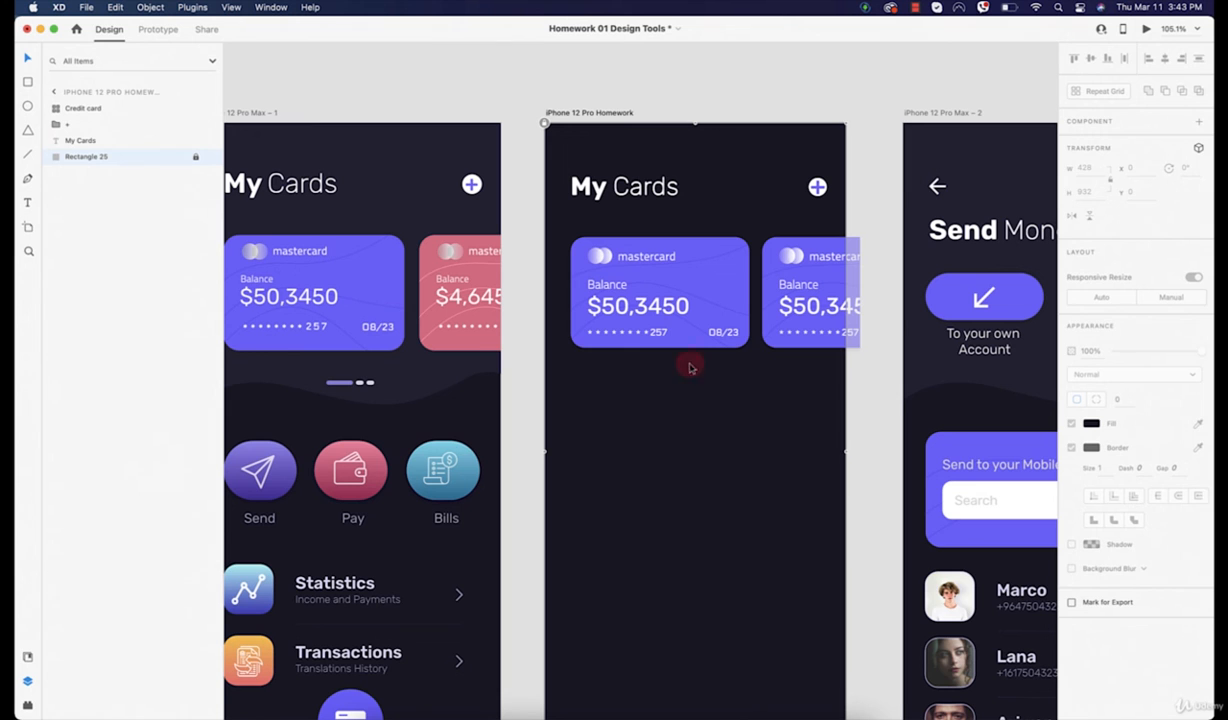
Ungroup the Repeat Grid of cards on the My Cards homework screen into two separate card groups
scroll(649, 437, down, 5)
click(711, 230)
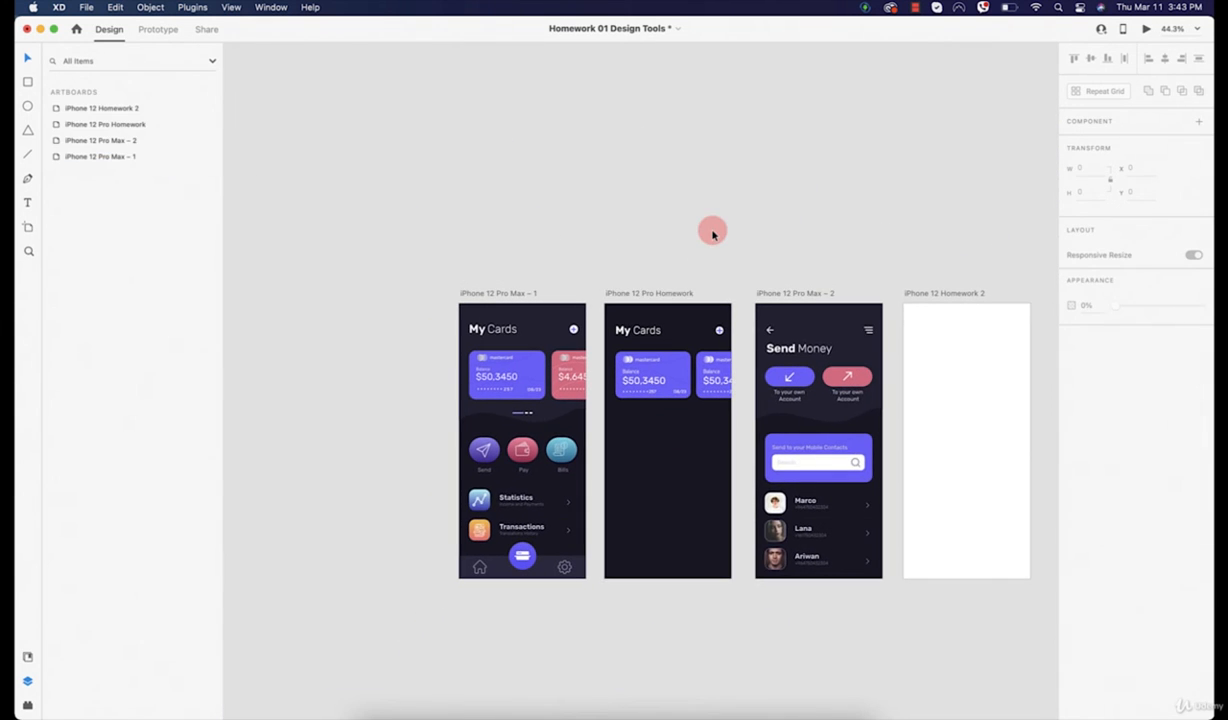
drag(710, 231, 692, 216)
scroll(590, 350, up, 4)
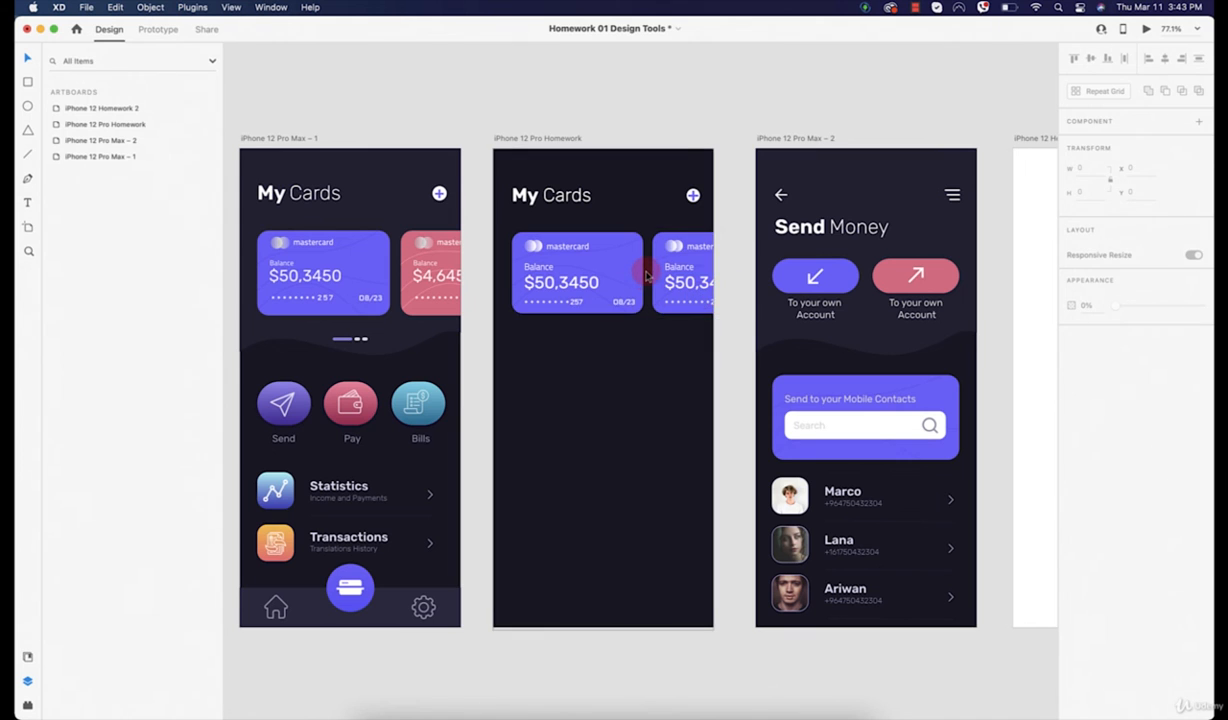
scroll(640, 275, up, 5)
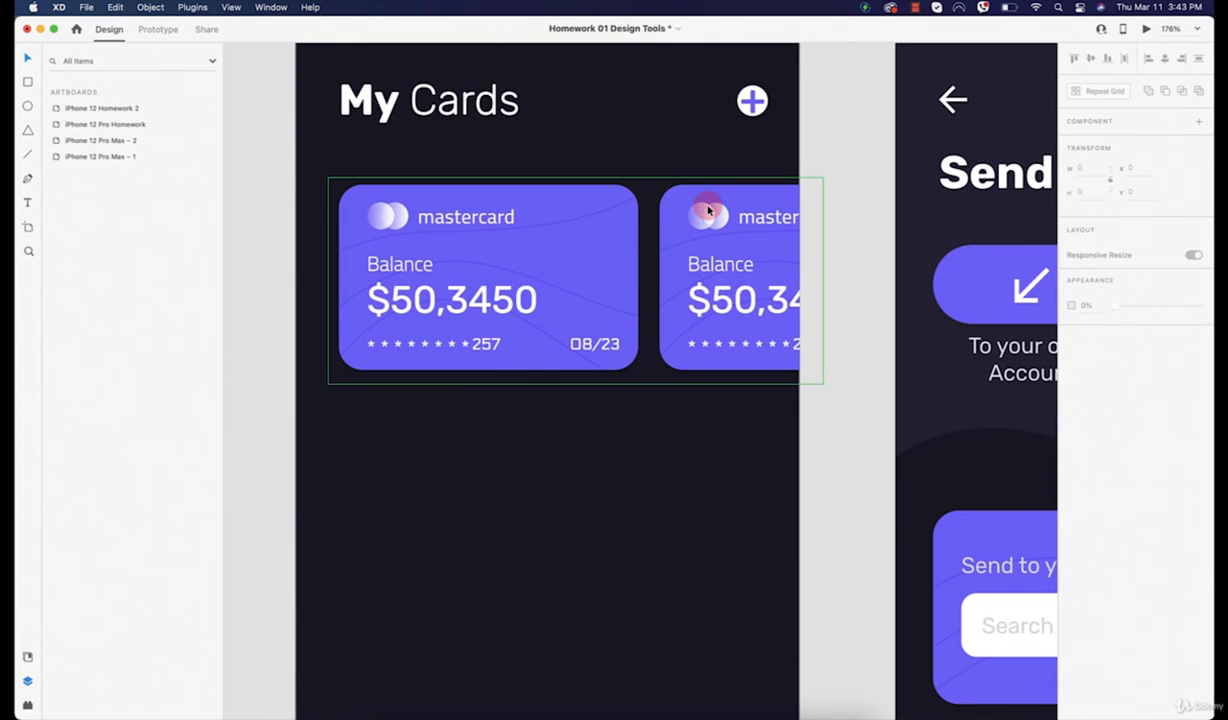
click(708, 210)
click(708, 210)
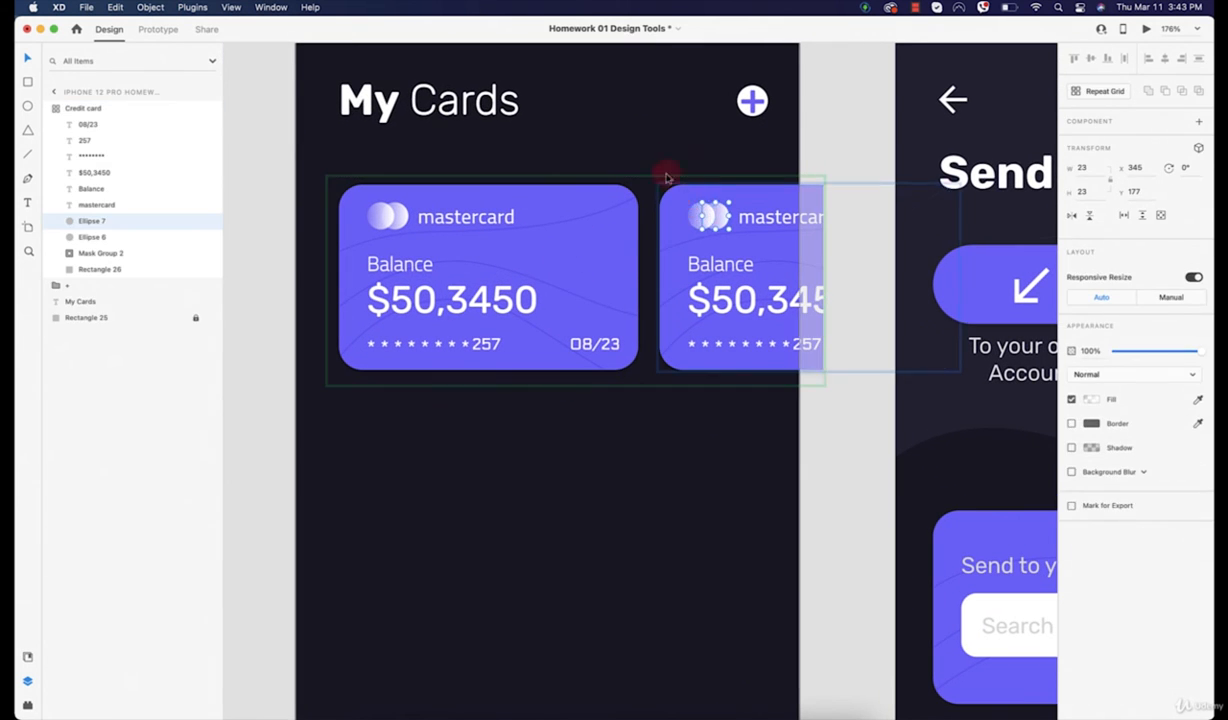
click(643, 123)
click(580, 220)
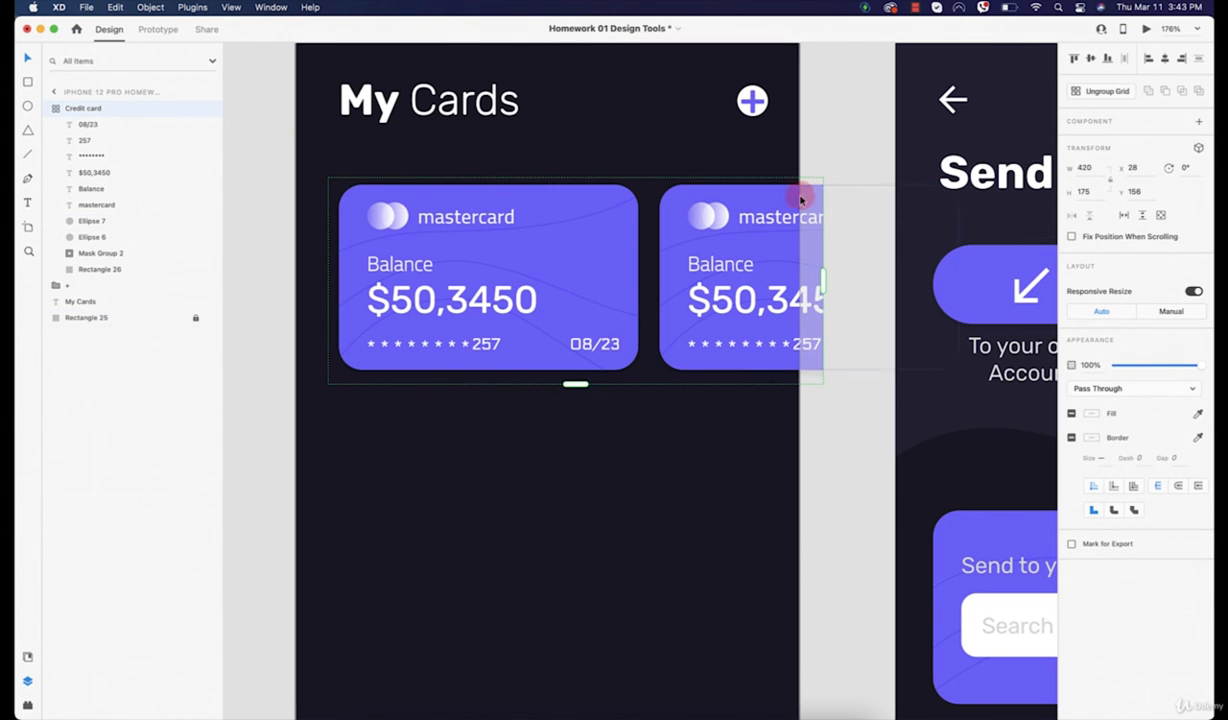
click(1088, 92)
click(647, 156)
click(767, 252)
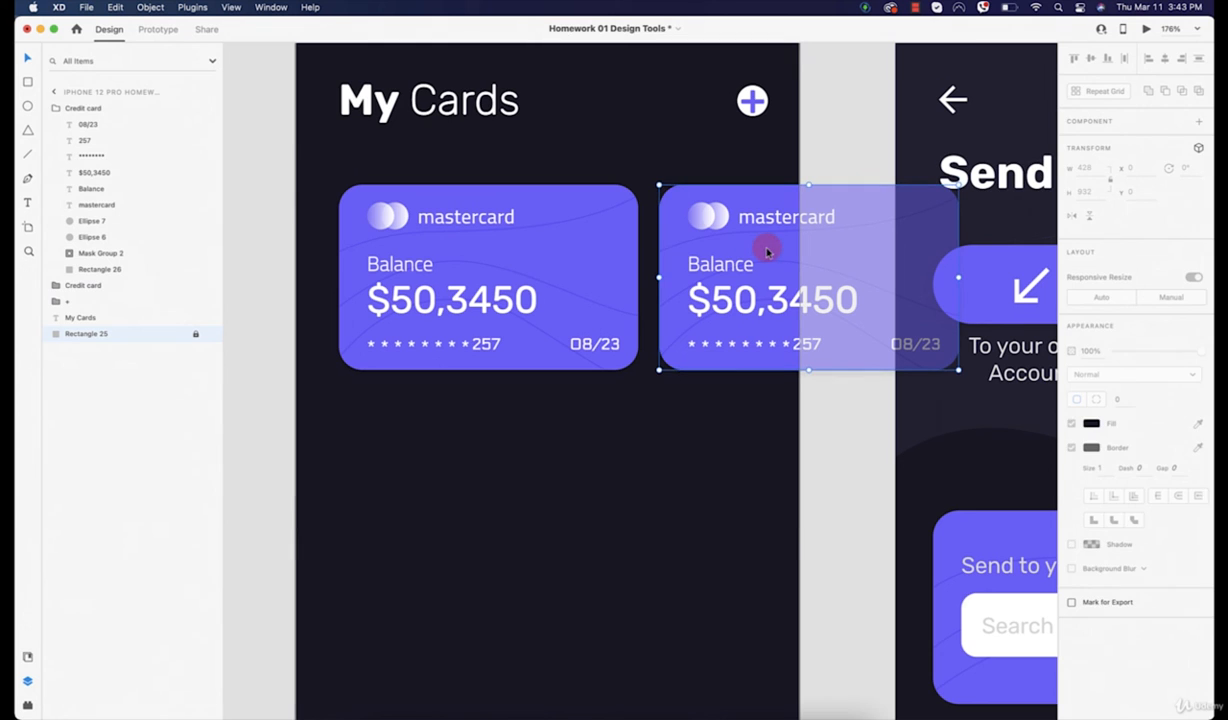
Fill the second card's background rectangle with the pink sampled from the pink card on the reference screen
click(100, 285)
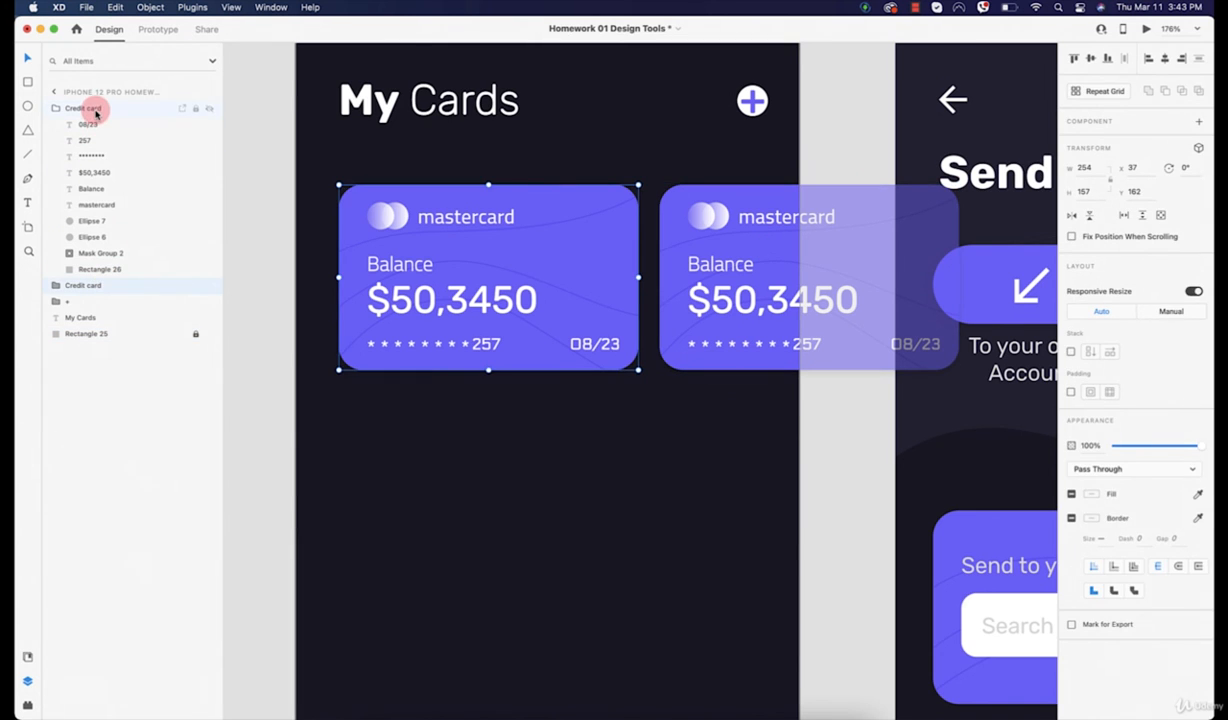
click(96, 113)
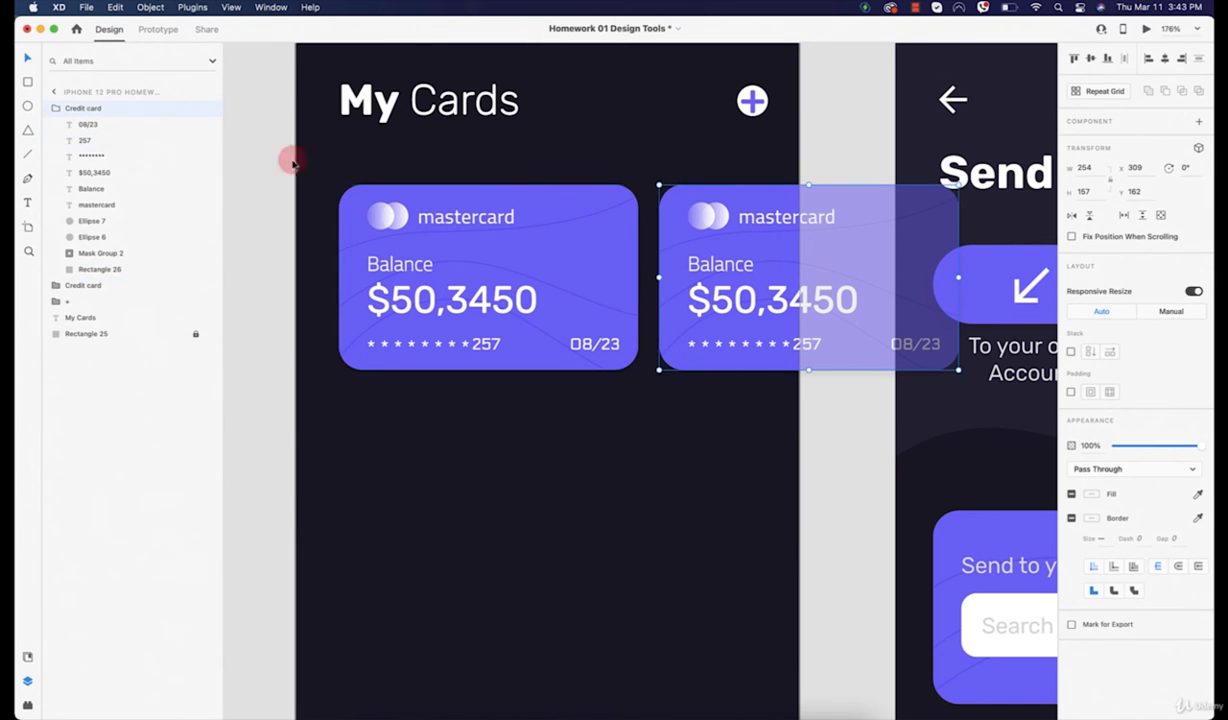
double_click(670, 210)
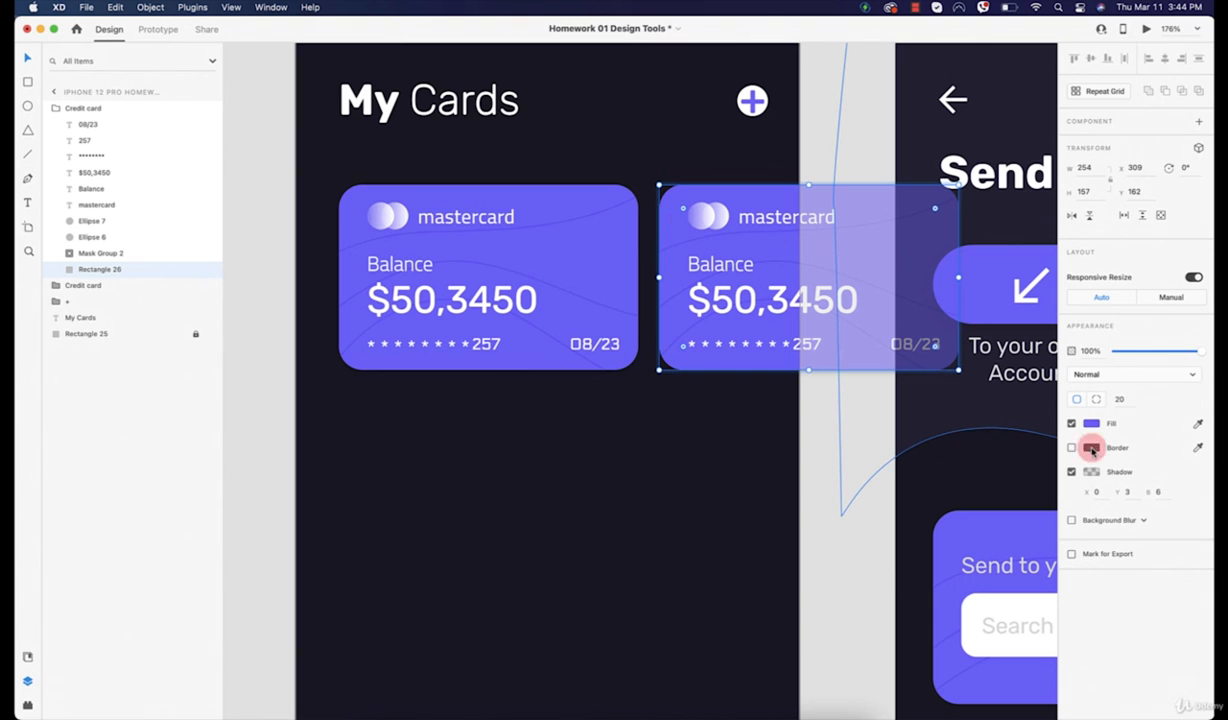
scroll(562, 345, down, 5)
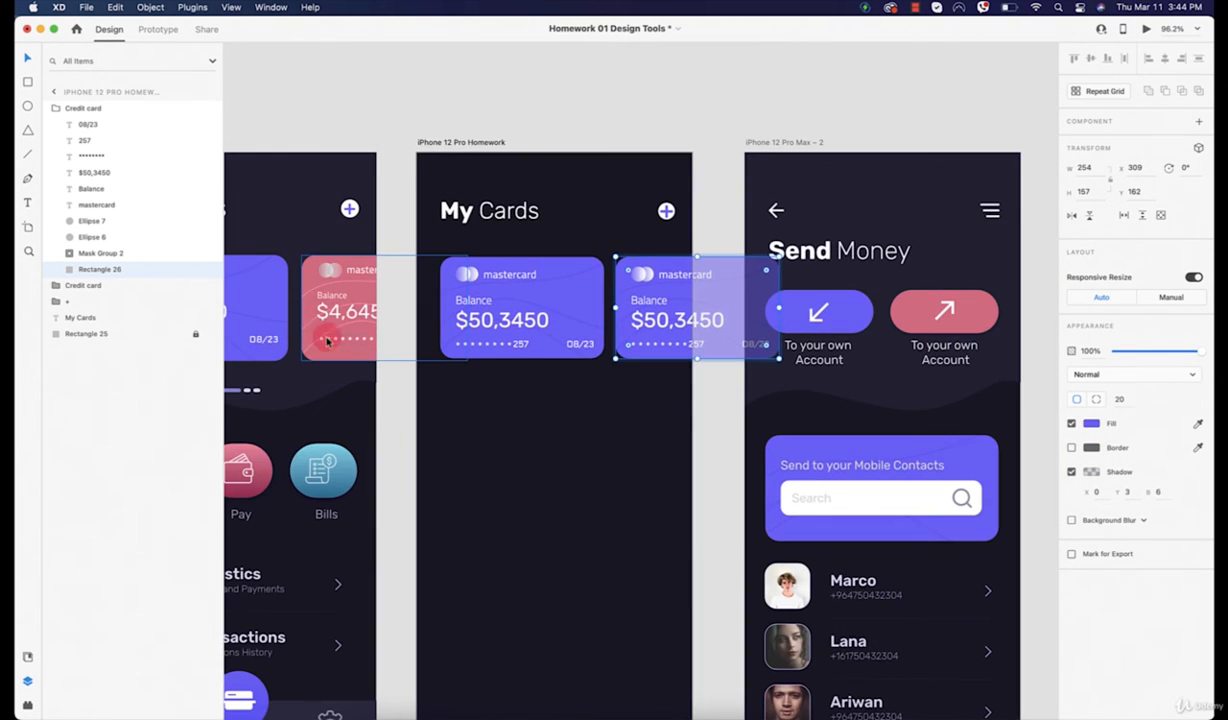
scroll(891, 375, up, 2)
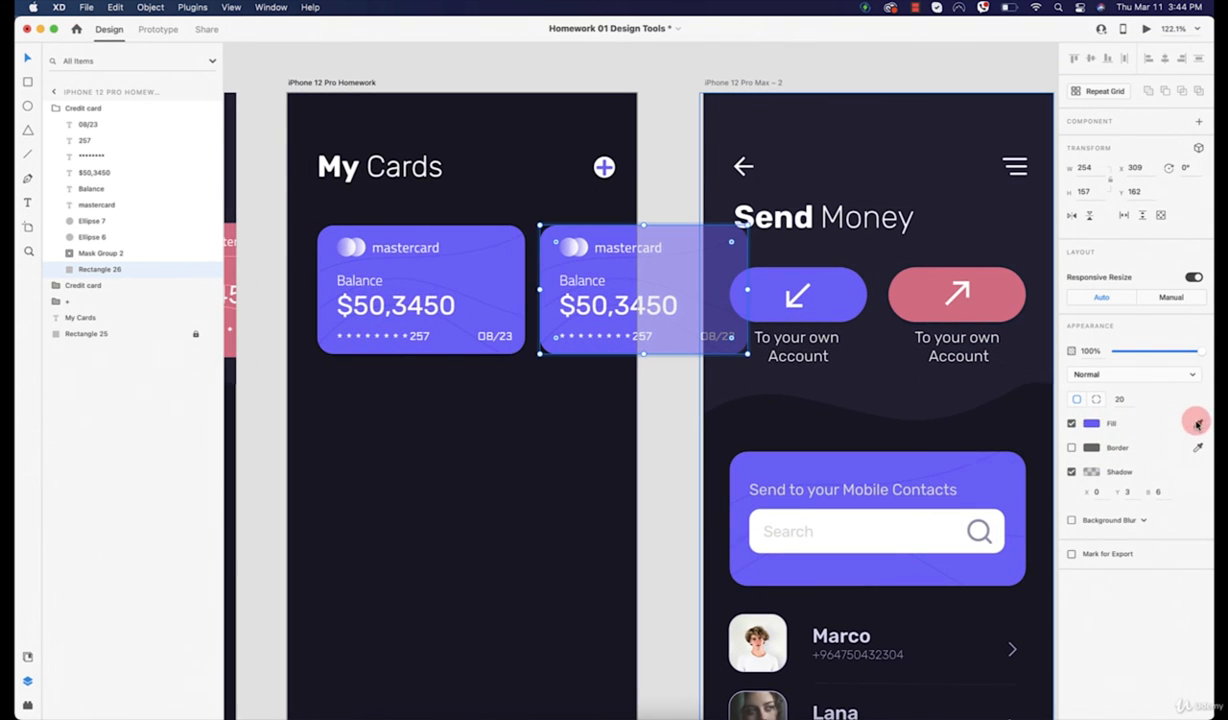
scroll(584, 354, down, 5)
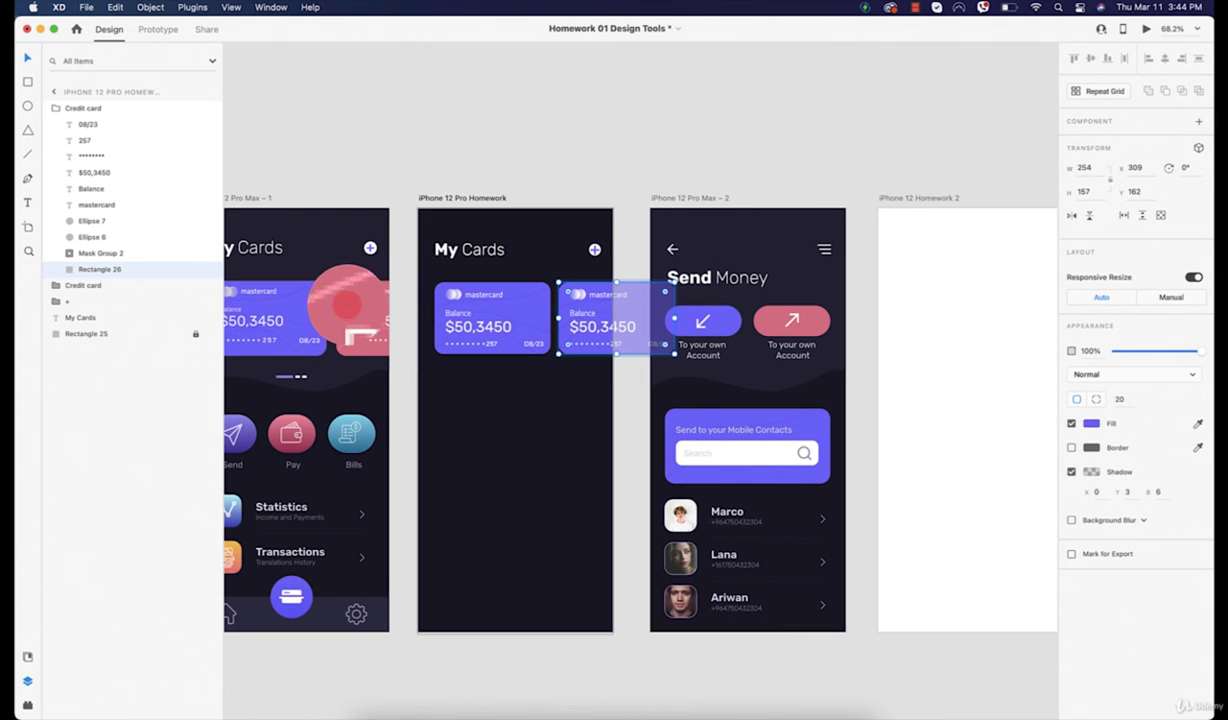
click(343, 300)
scroll(463, 318, up, 4)
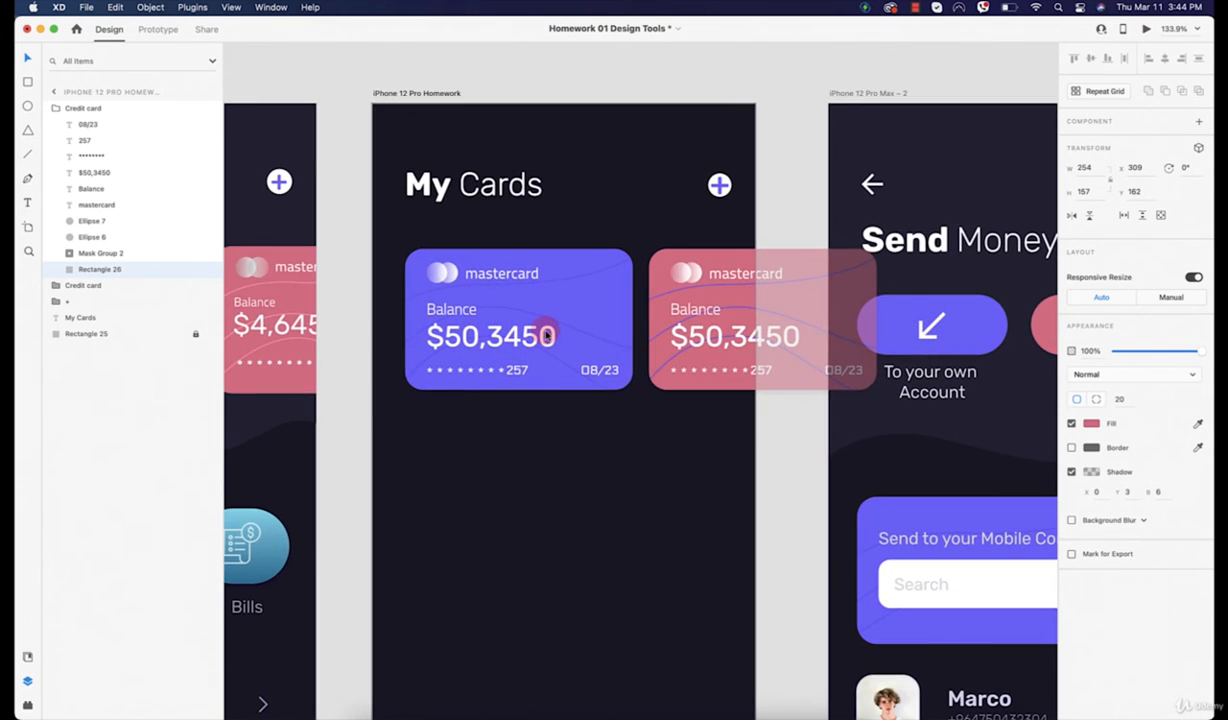
Recolor the borders of the three wave paths in the pink card's mask group with the light pink sampled from the reference card
scroll(713, 338, up, 4)
double_click(601, 257)
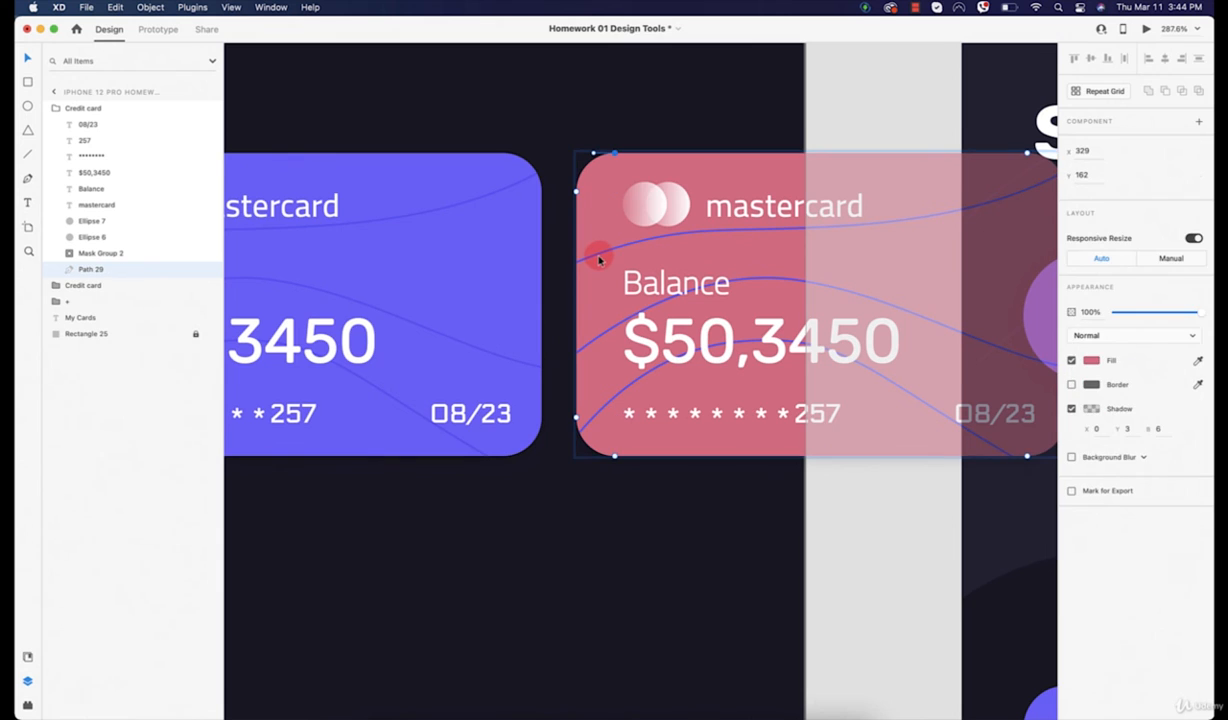
click(598, 256)
double_click(598, 256)
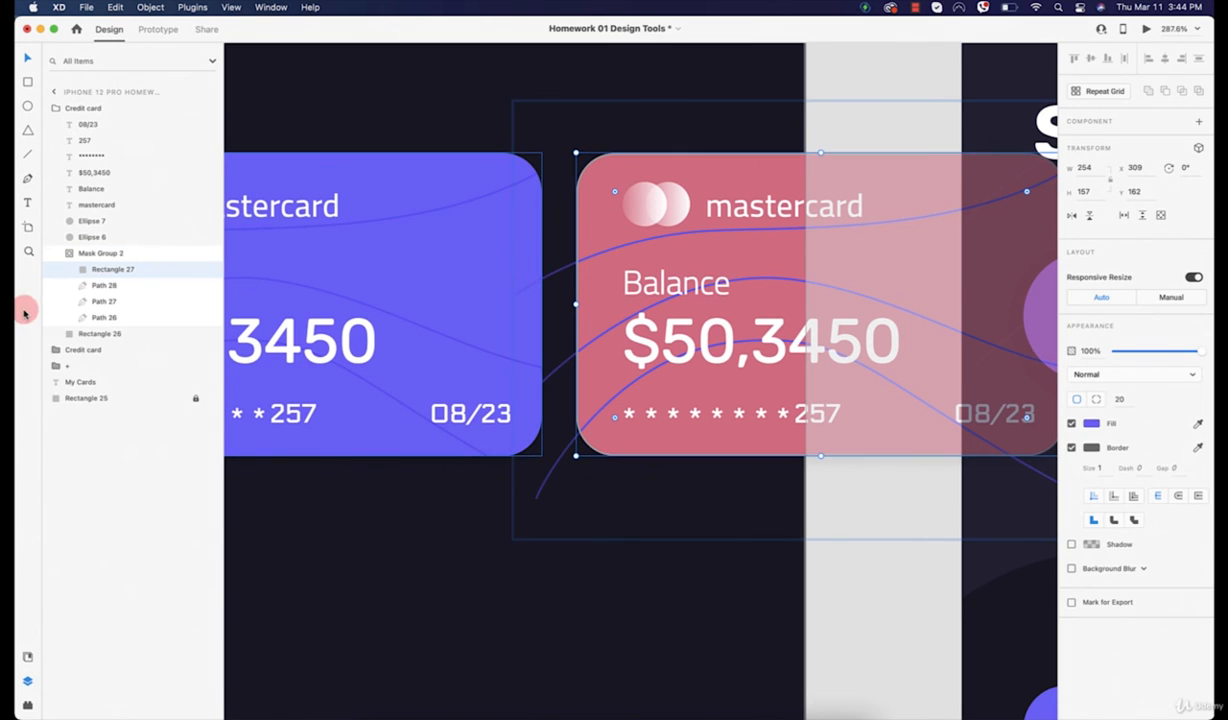
click(108, 288)
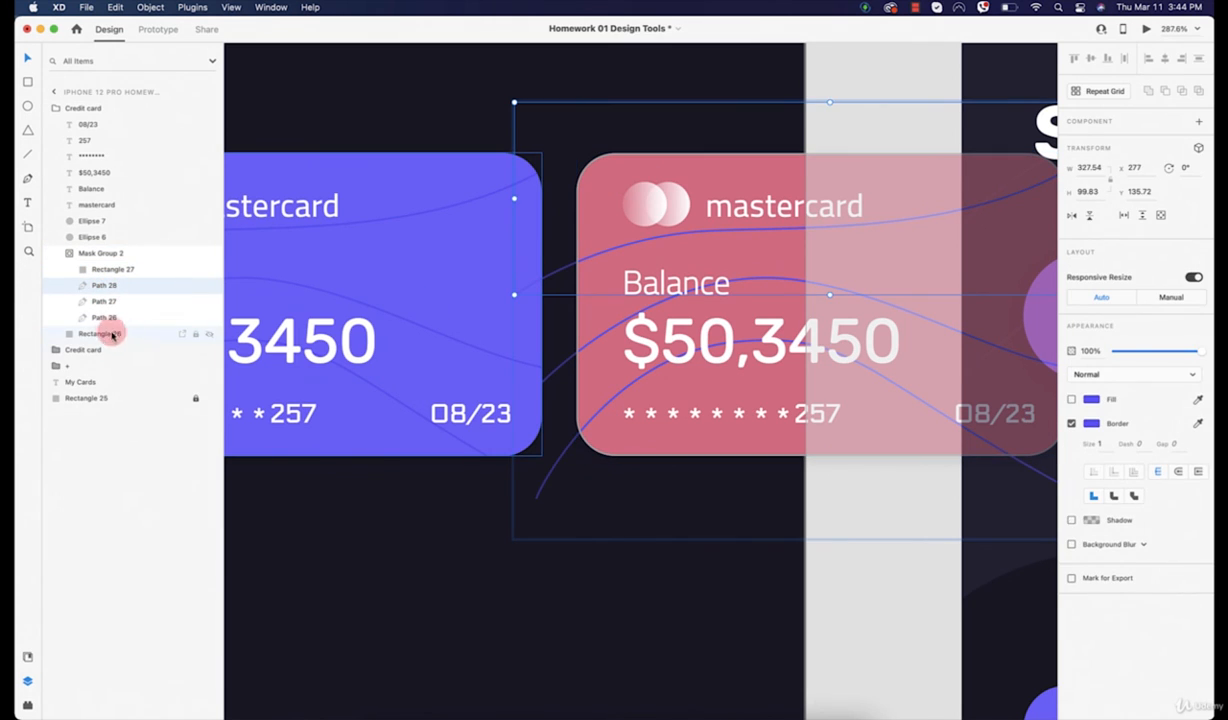
shift+click(111, 322)
scroll(590, 320, down, 4)
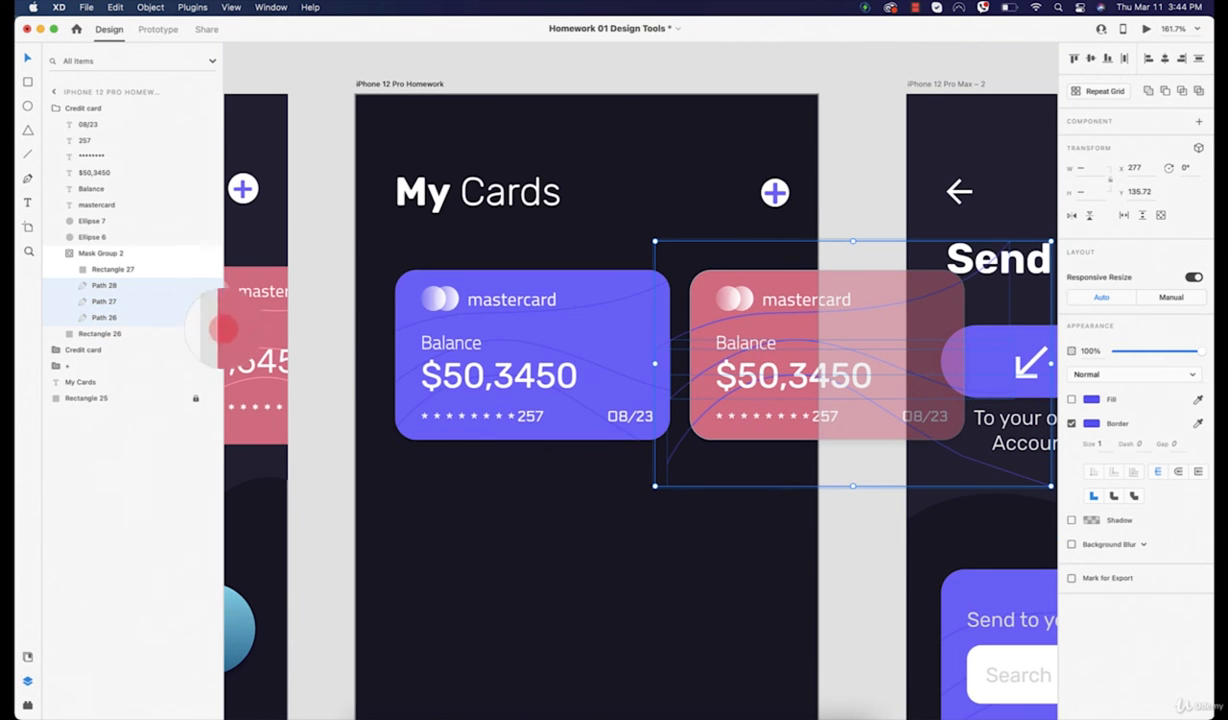
click(258, 314)
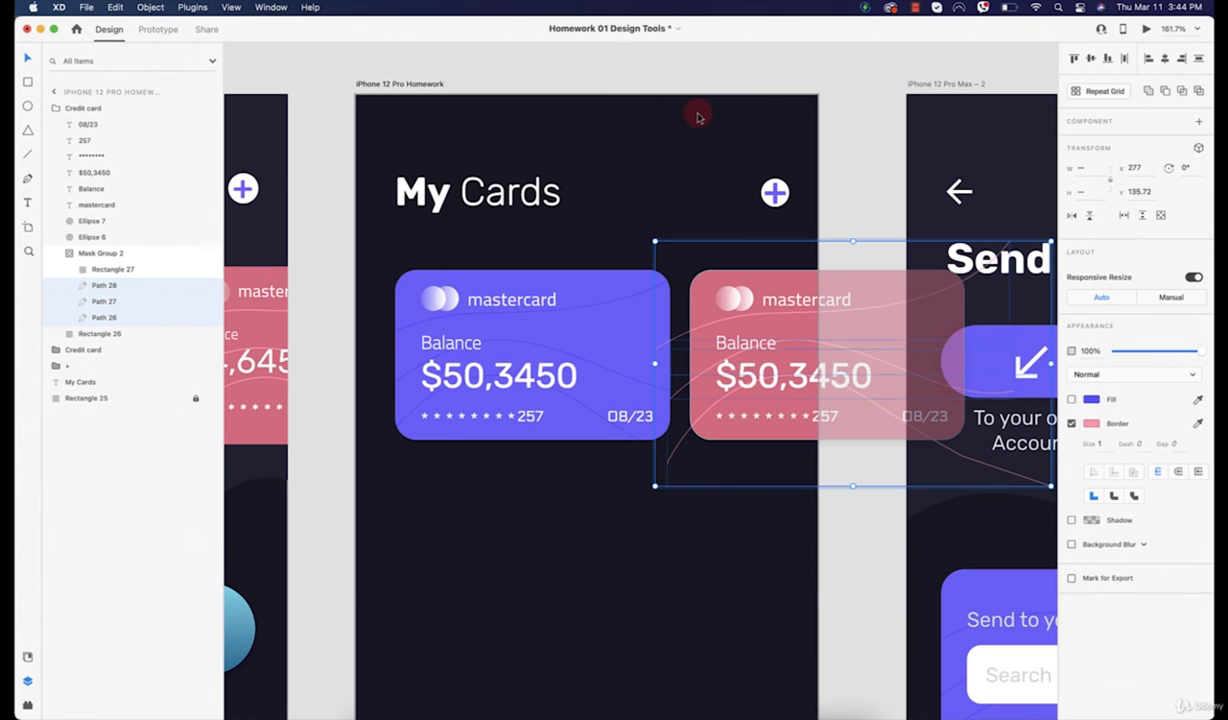
click(698, 117)
click(698, 280)
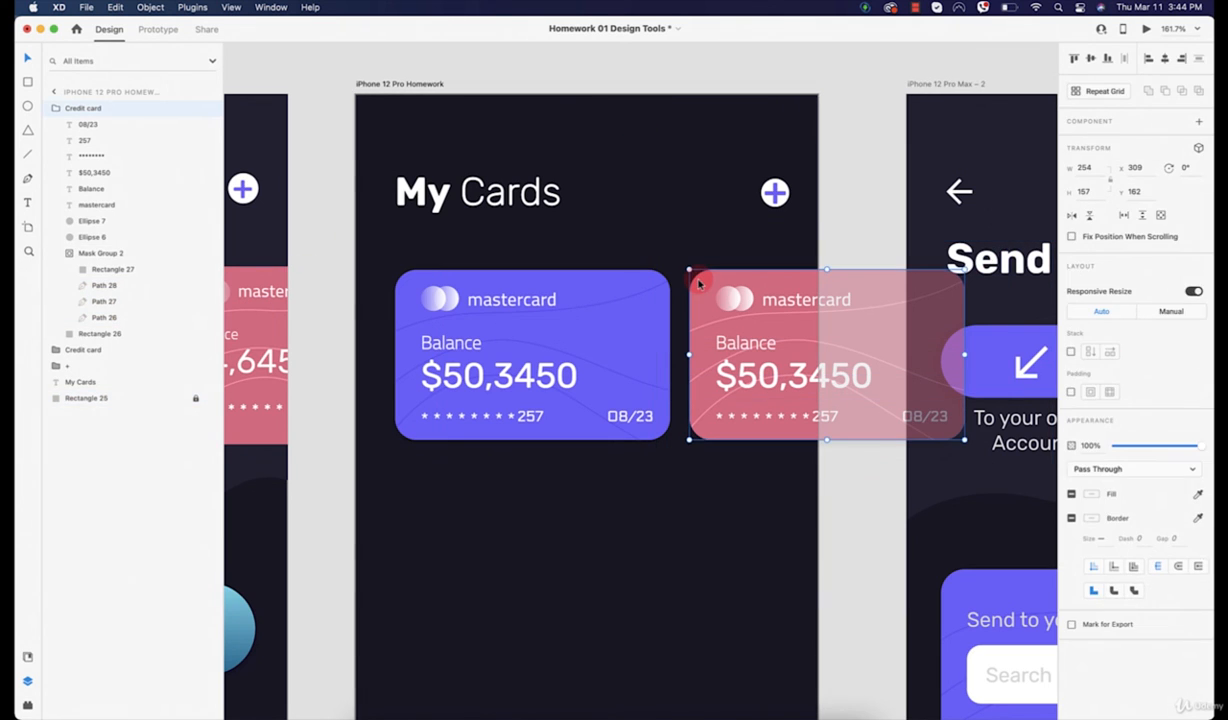
click(696, 516)
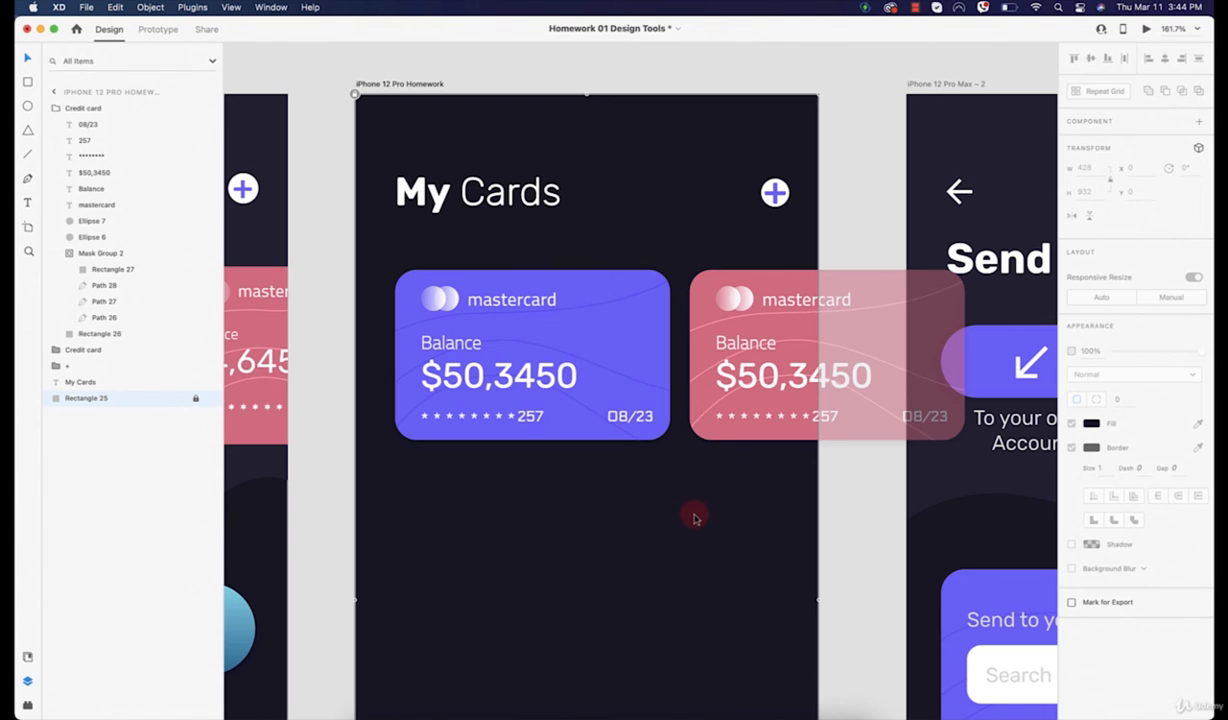
scroll(696, 518, down, 3)
click(820, 231)
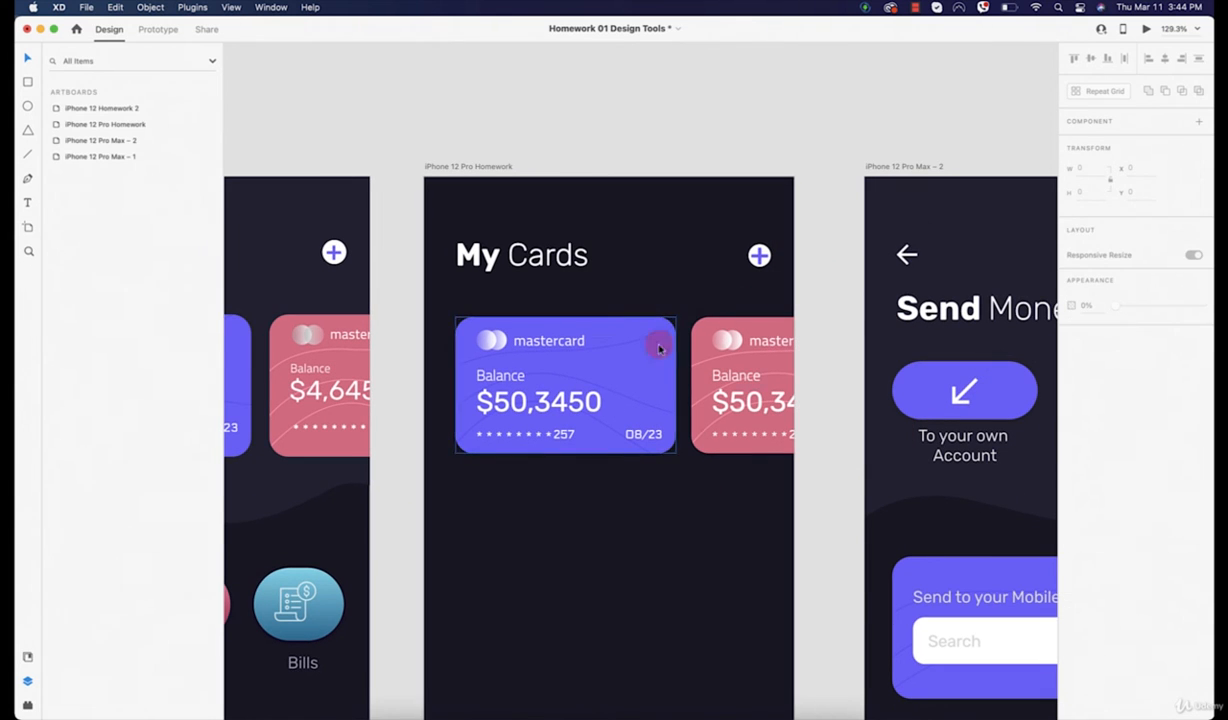
Change the balance amount on the pink second card to $4,3450
scroll(698, 399, up, 5)
double_click(741, 392)
double_click(741, 392)
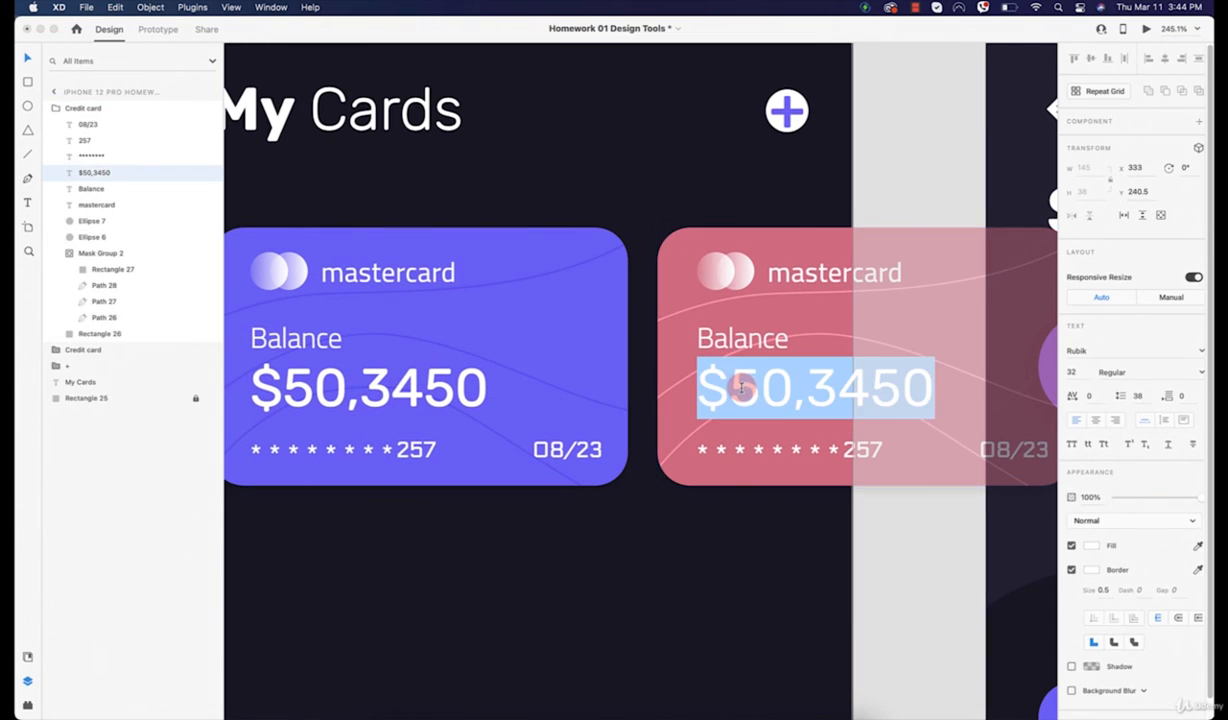
click(743, 392)
drag(762, 391, 741, 391)
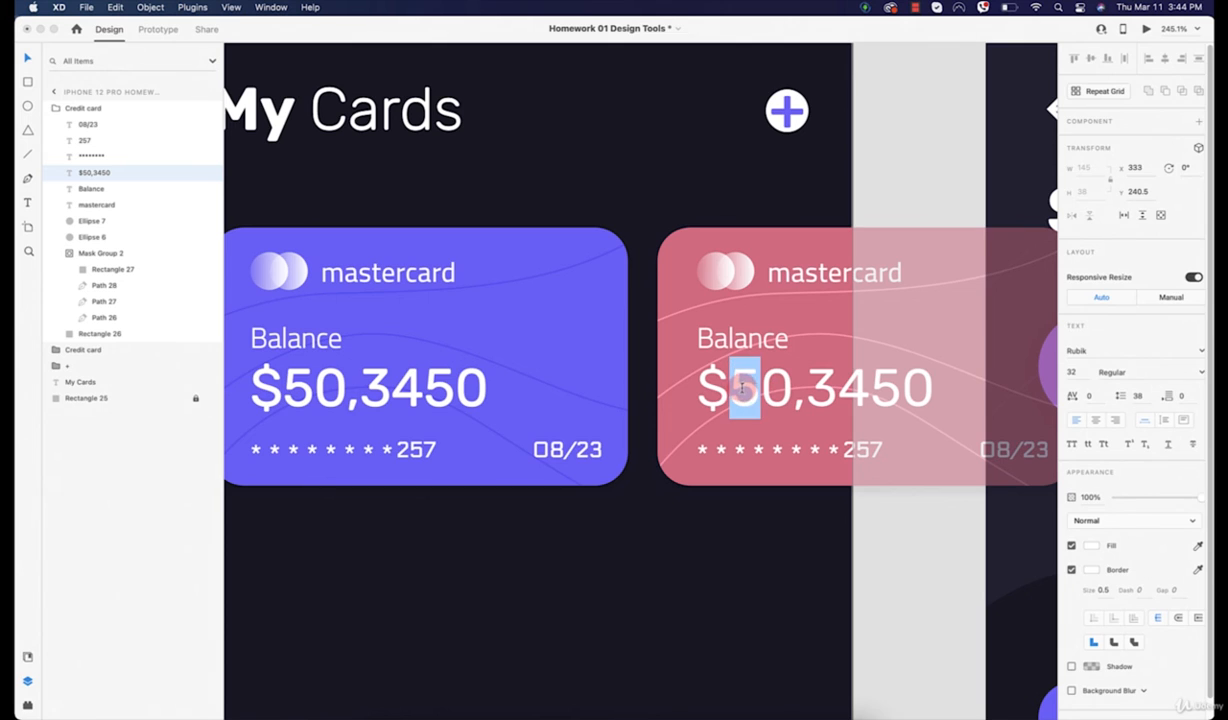
text(4)
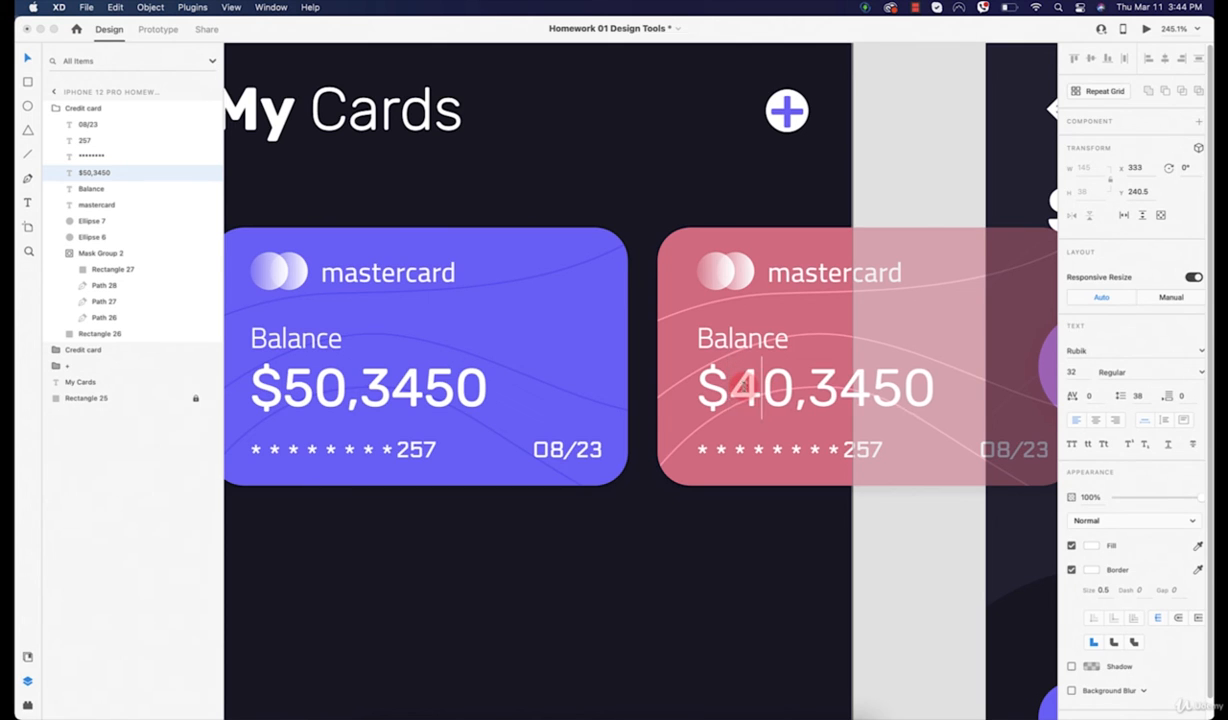
drag(818, 391, 790, 391)
click(826, 389)
key(BackSpace)
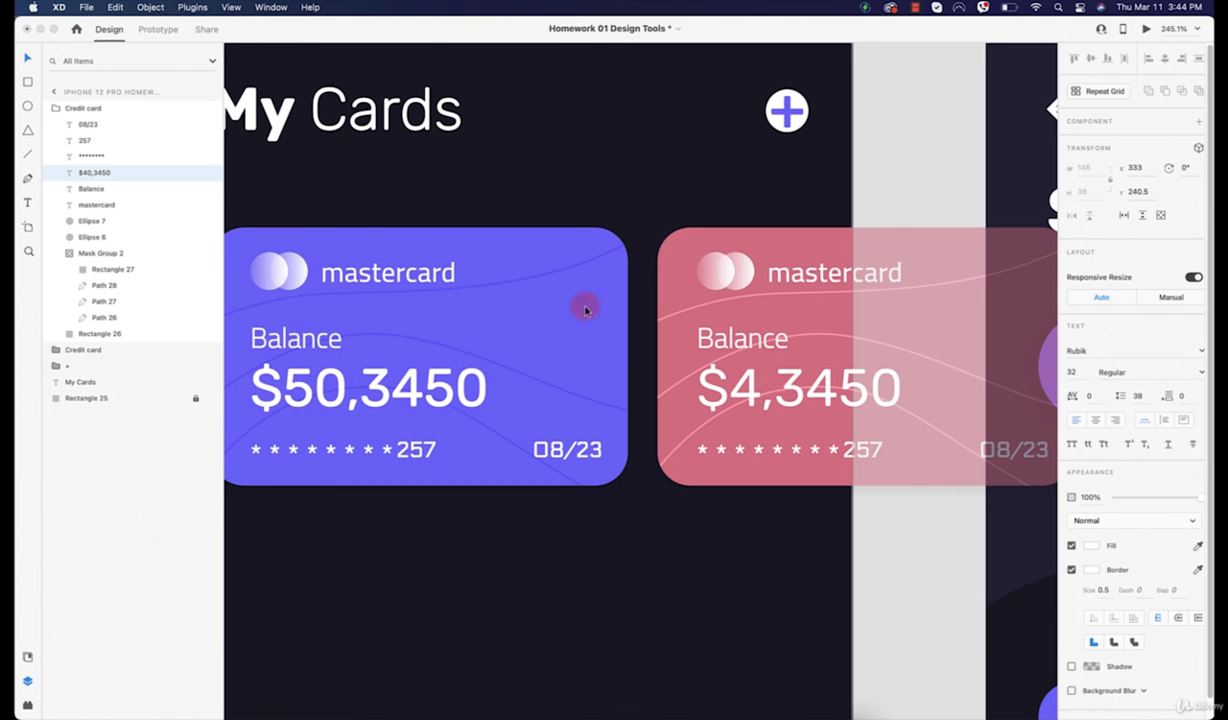
click(27, 57)
click(430, 118)
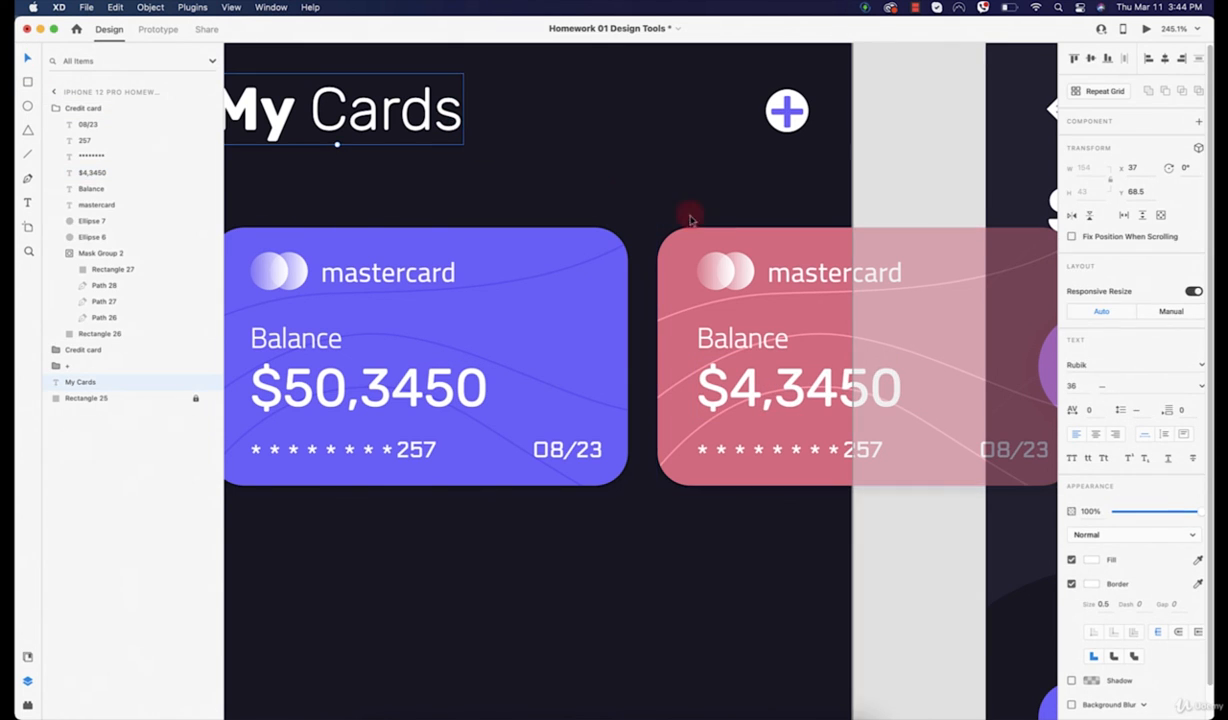
Try replacing the pink card's mastercard label with VISA and moving it over the overlapping circles
scroll(710, 226, down, 1)
click(778, 272)
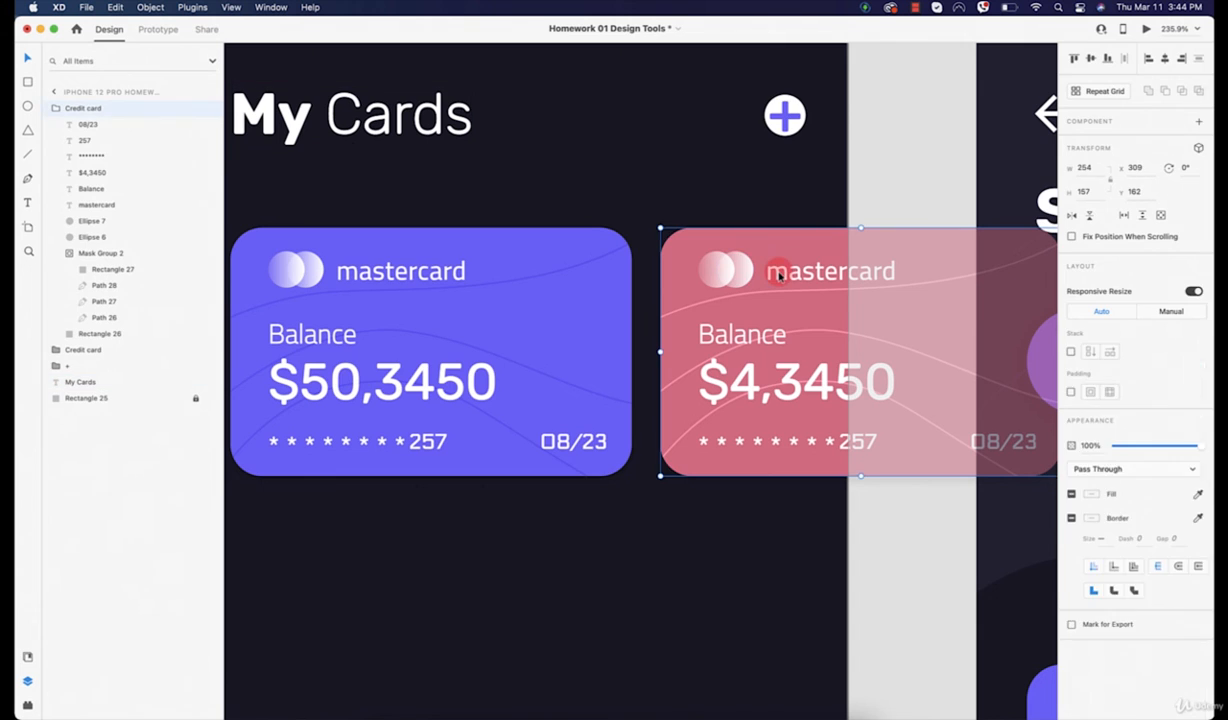
double_click(778, 272)
double_click(778, 272)
text(VISA)
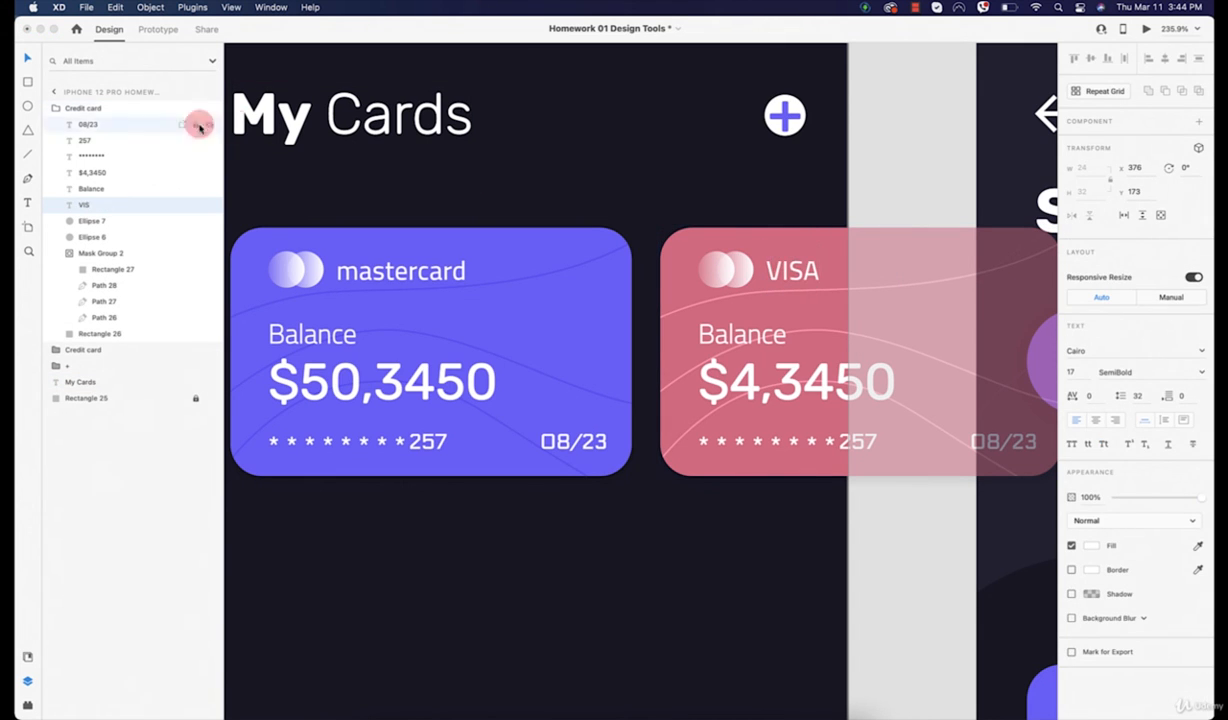
click(28, 58)
drag(775, 270, 726, 268)
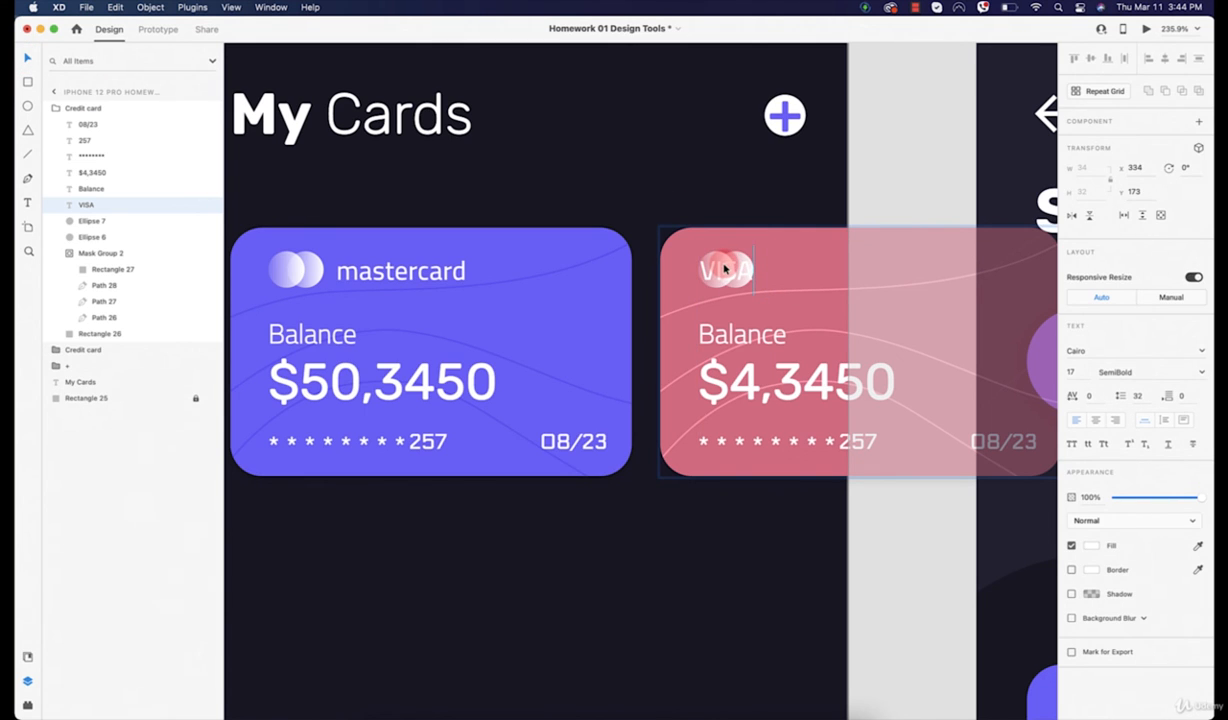
Undo the move and the VISA text change on the pink card's brand label
key(super+z)
key(super+z)
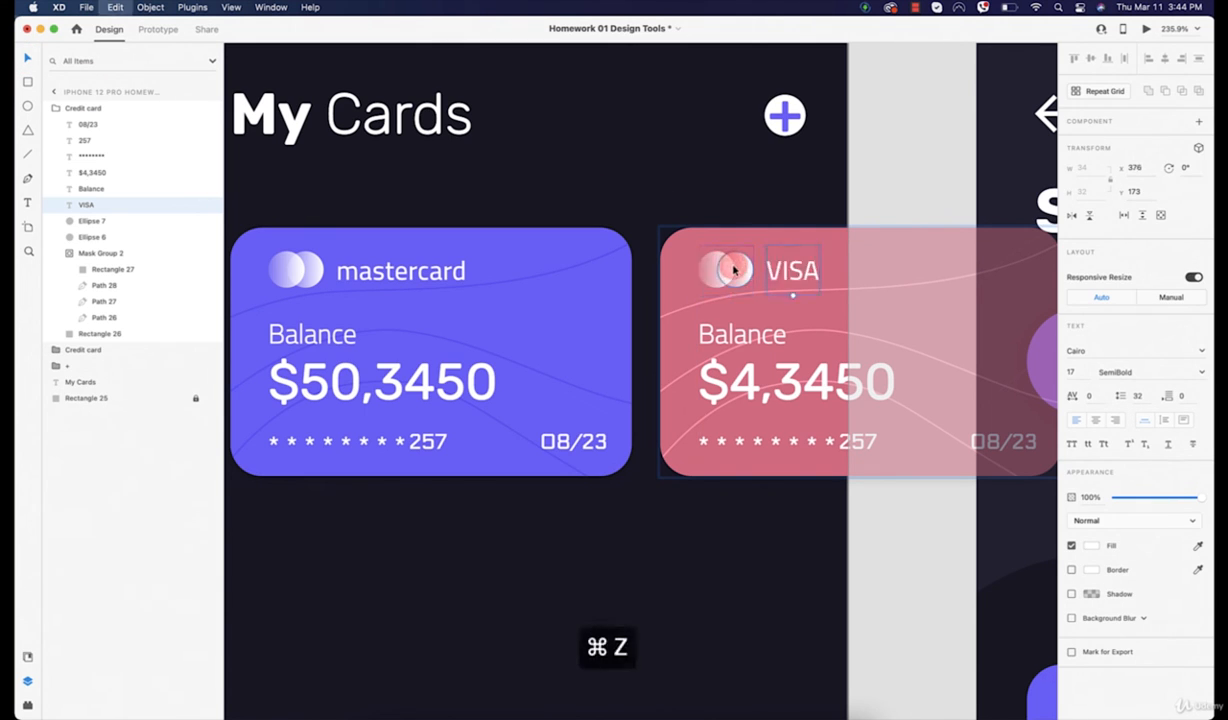
click(688, 208)
scroll(686, 204, down, 5)
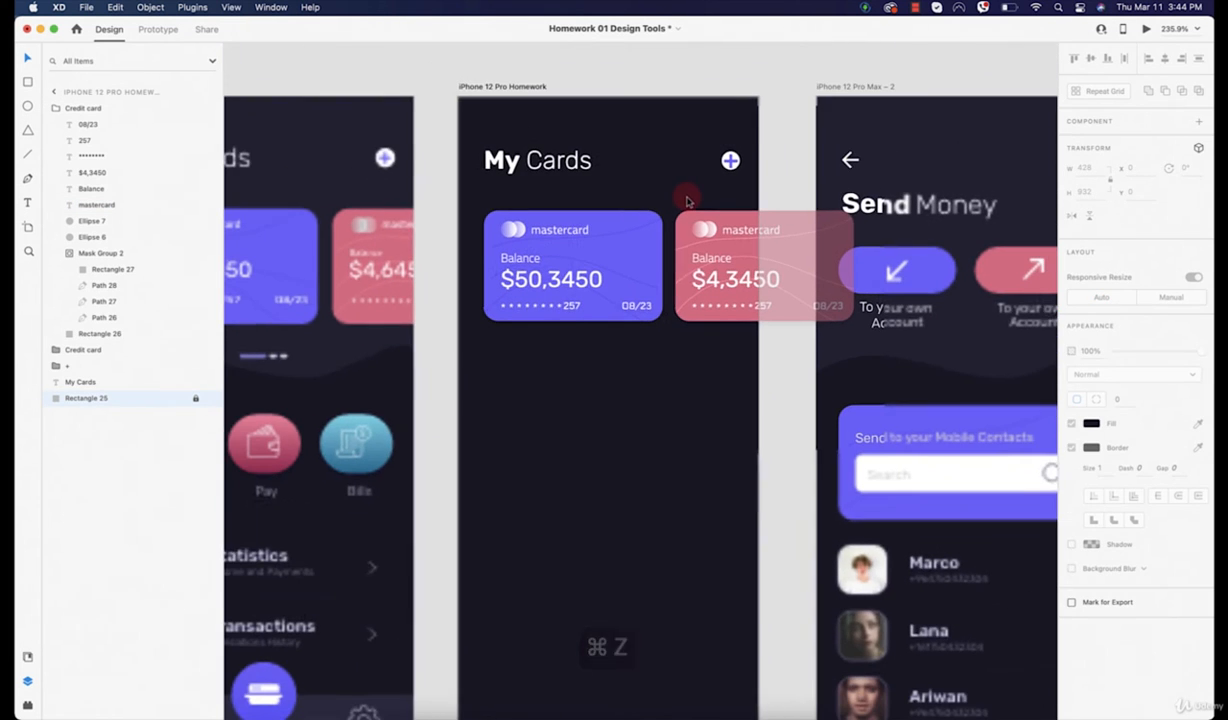
click(777, 405)
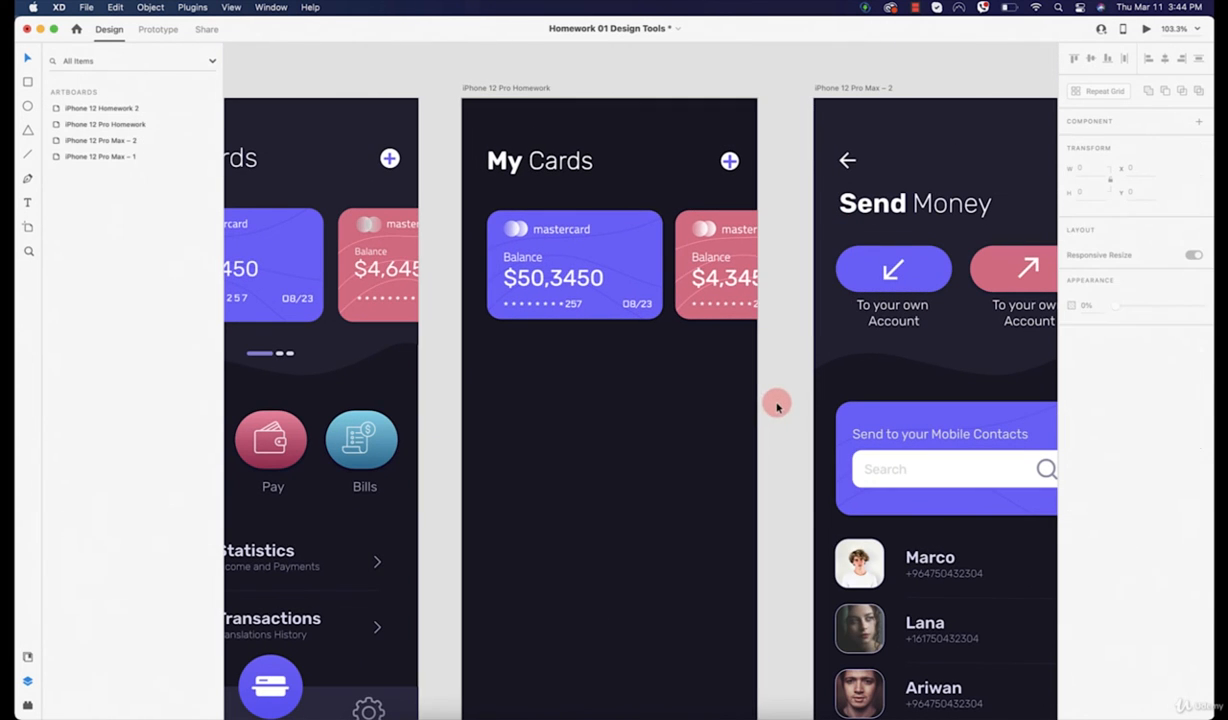
Change the visible digits after the asterisks on the pink card to 657
scroll(775, 400, up, 6)
double_click(727, 258)
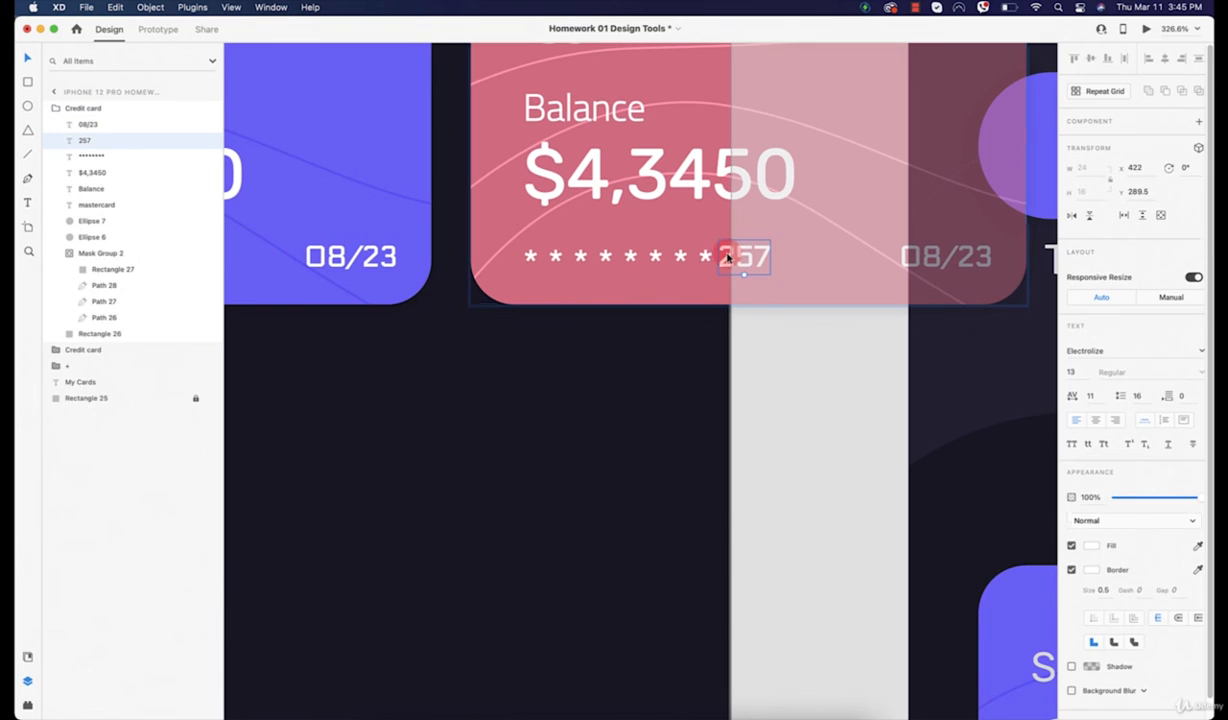
double_click(727, 257)
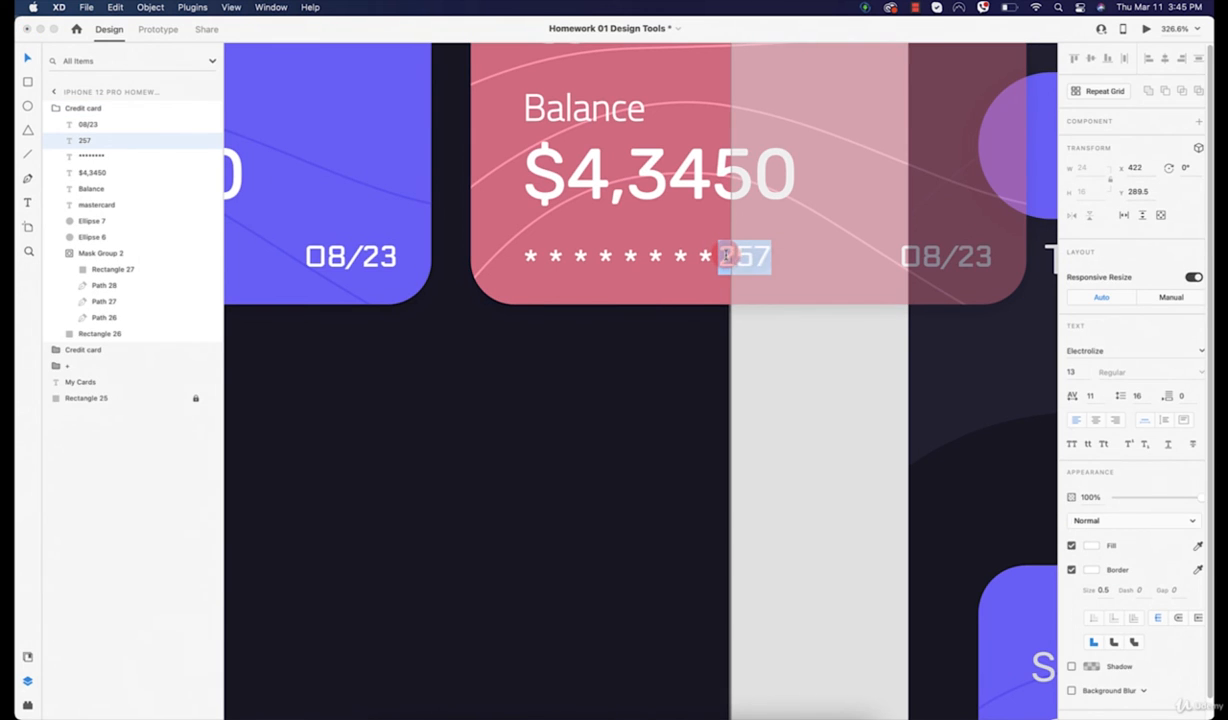
click(718, 258)
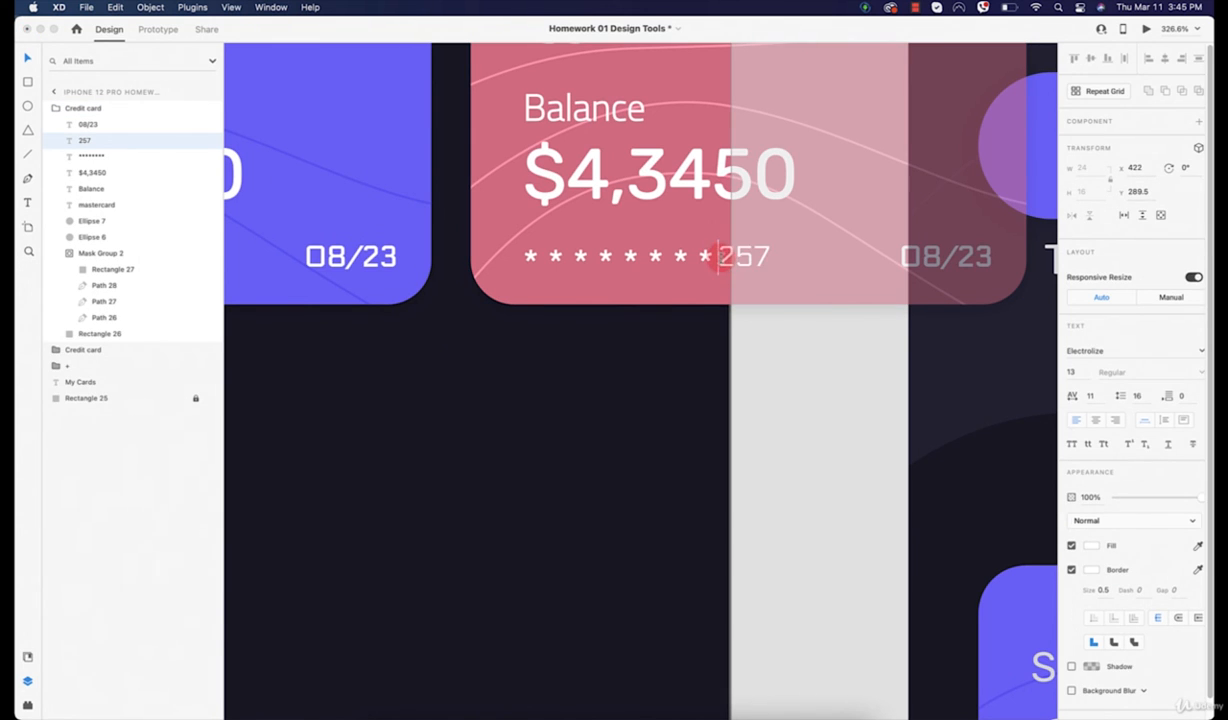
key(Delete)
text(6)
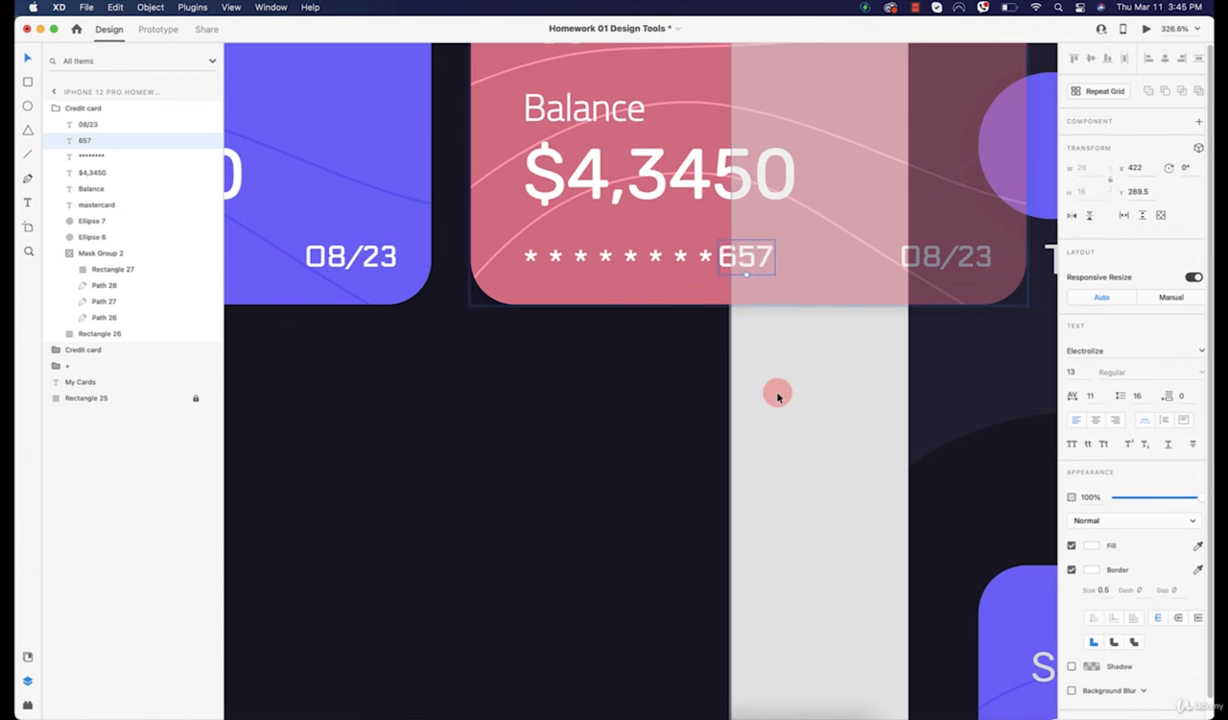
click(777, 396)
scroll(777, 396, down, 10)
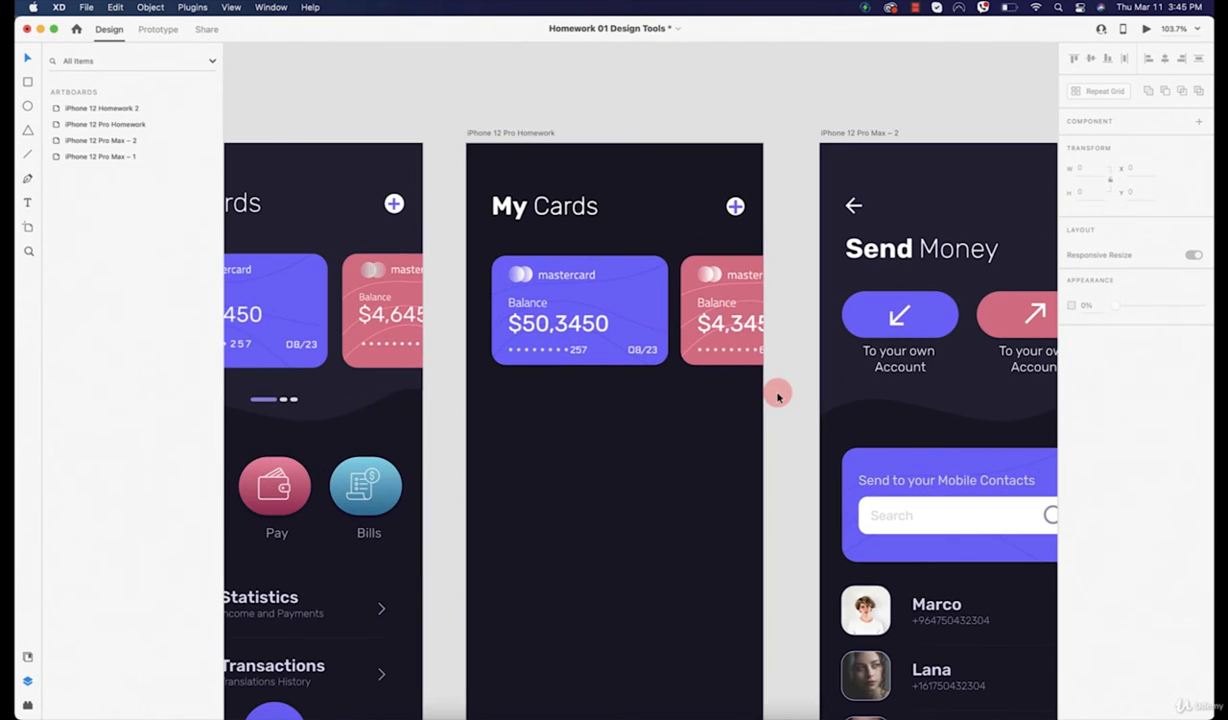
scroll(777, 396, down, 2)
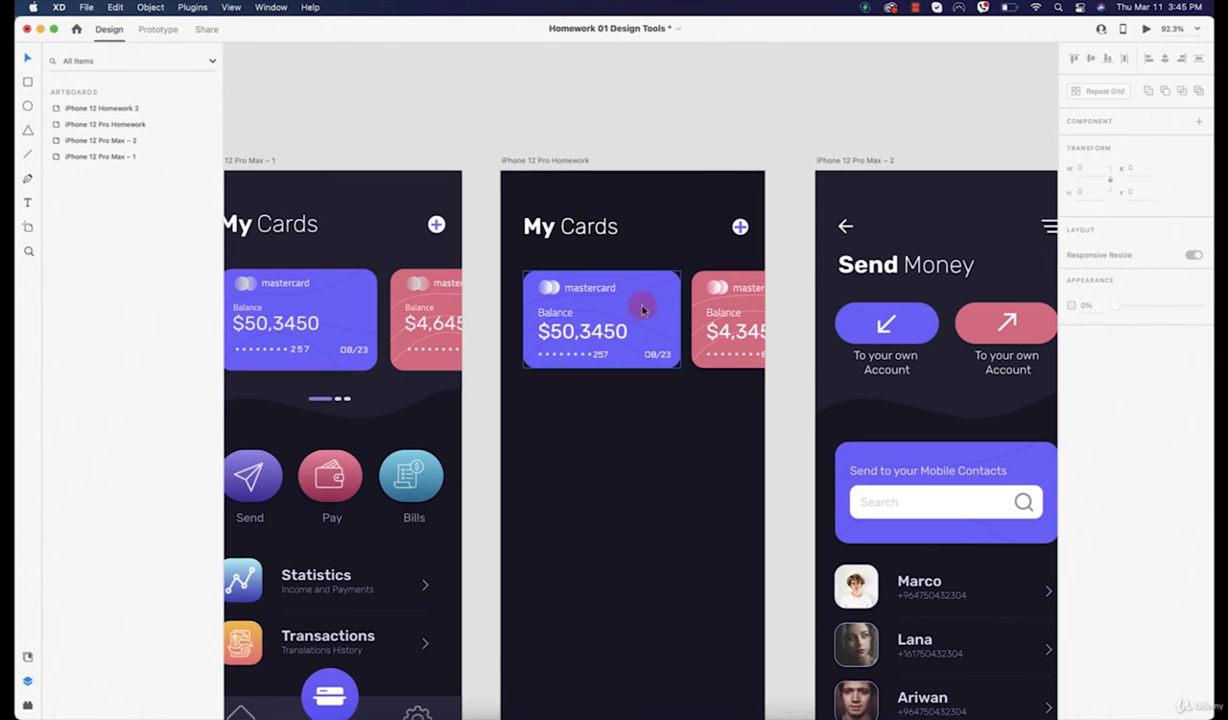
drag(511, 349, 603, 302)
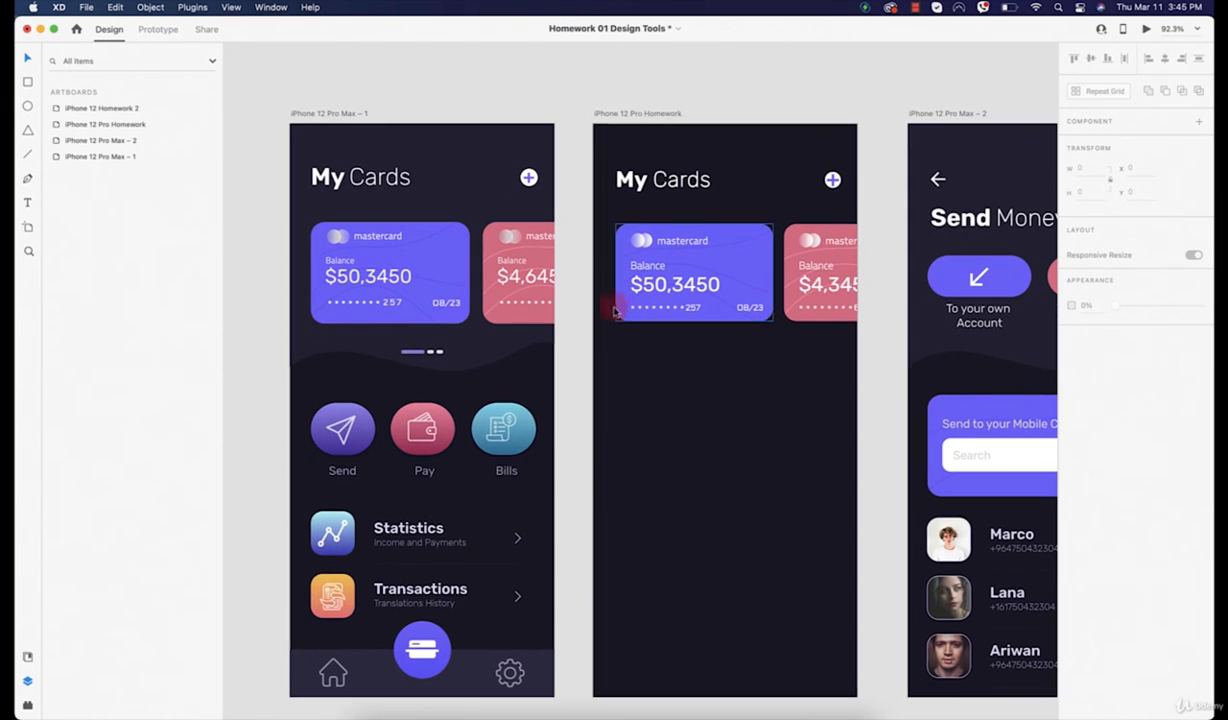